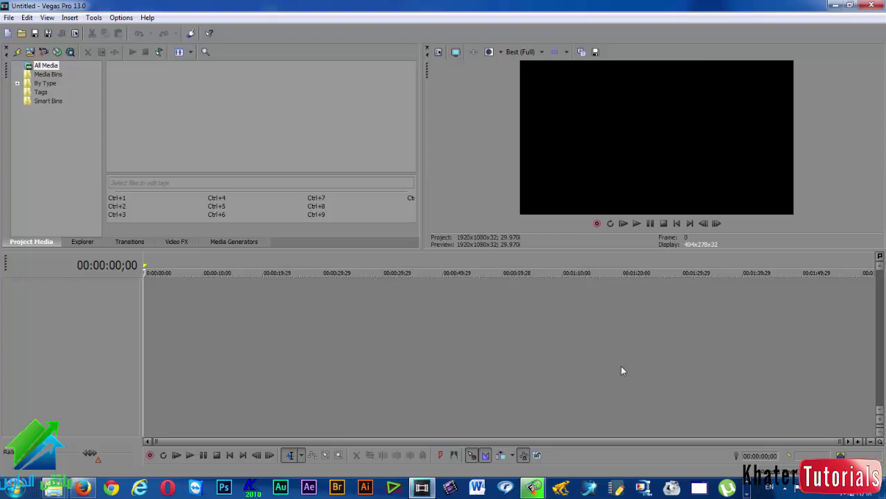
{"action": "left_click", "coordinate": [748, 493]}
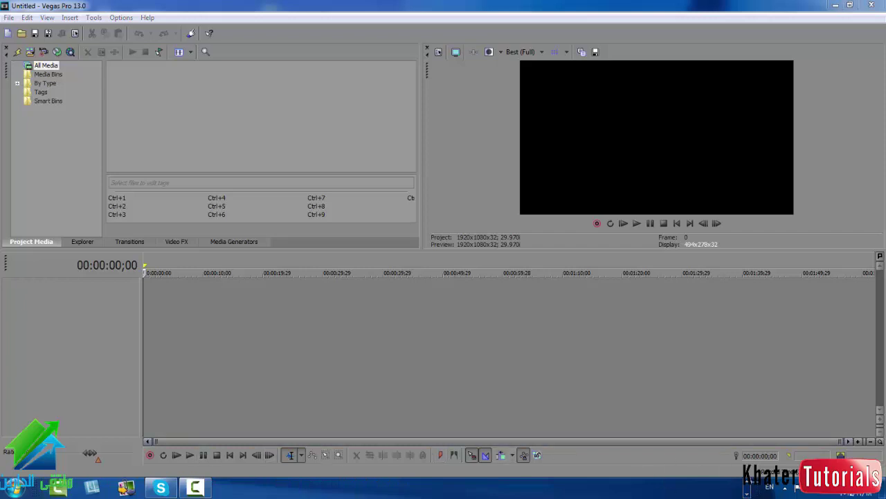
{"action": "mouse_move", "coordinate": [62, 490]}
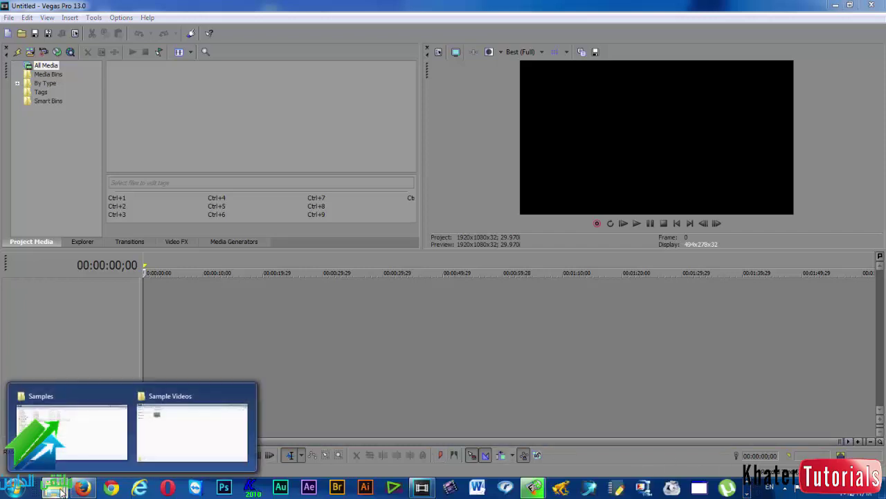
{"action": "left_click", "coordinate": [201, 424]}
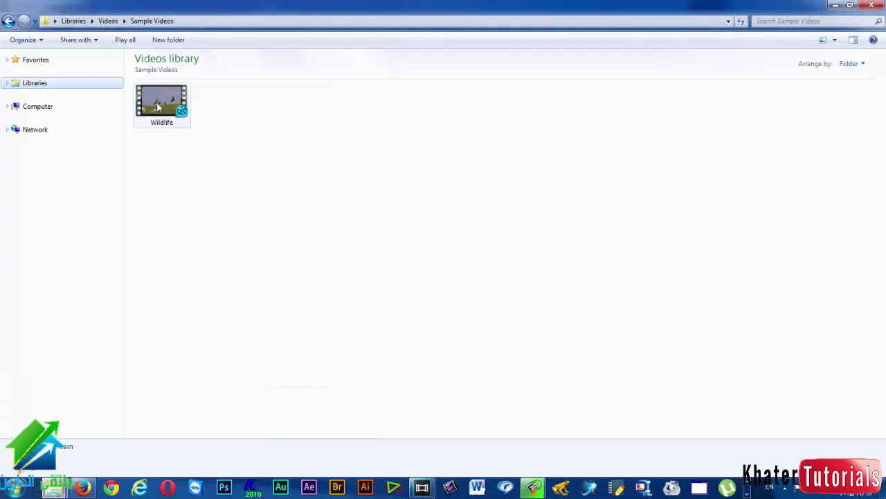
{"action": "left_click_drag", "start_coordinate": [158, 106], "coordinate": [254, 177]}
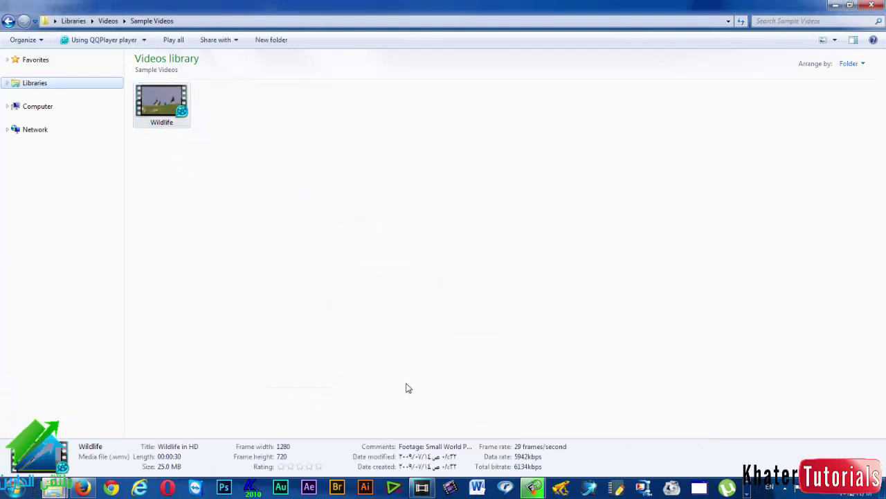
{"action": "left_click", "coordinate": [424, 483]}
{"action": "left_click", "coordinate": [9, 18]}
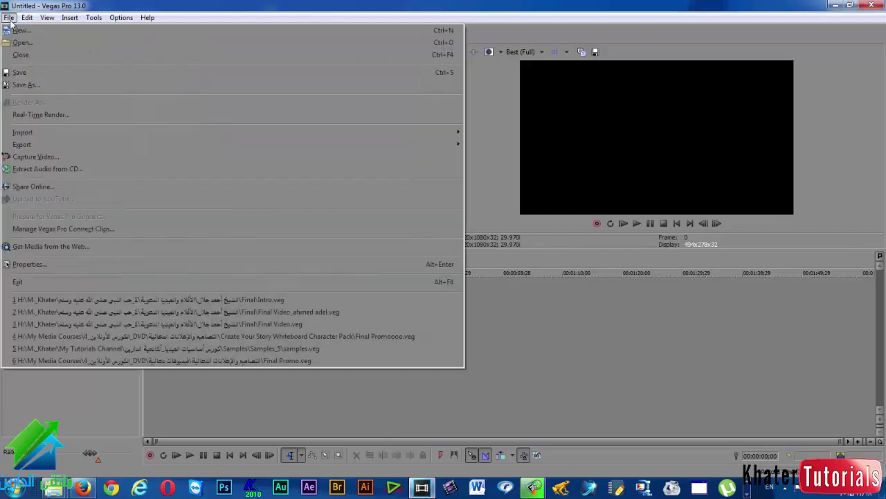
{"action": "left_click", "coordinate": [80, 418]}
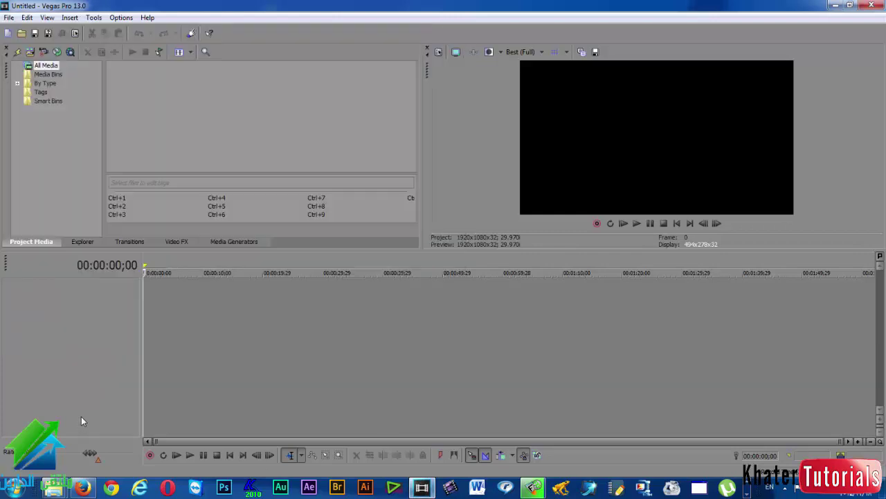
Add the Wildlife video from the Sample Videos folder to the timeline and match the project video settings to it.
{"action": "mouse_move", "coordinate": [54, 487]}
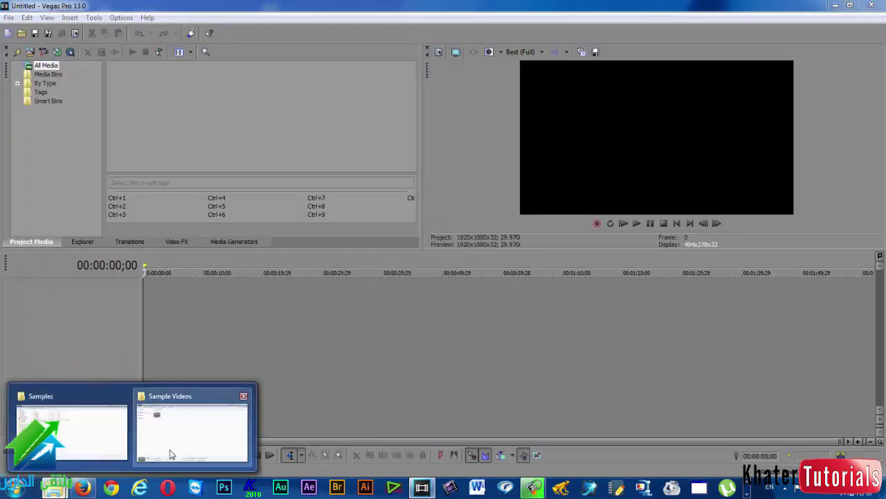
{"action": "left_click", "coordinate": [172, 455]}
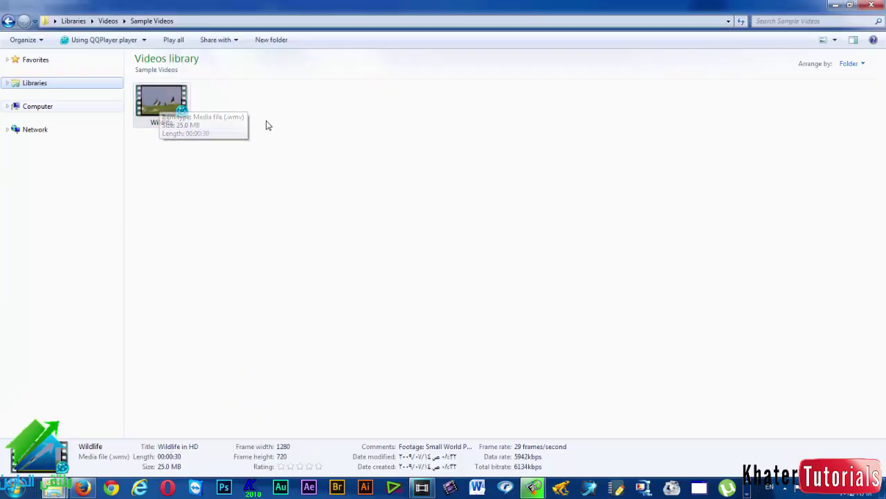
{"action": "left_click", "coordinate": [298, 142]}
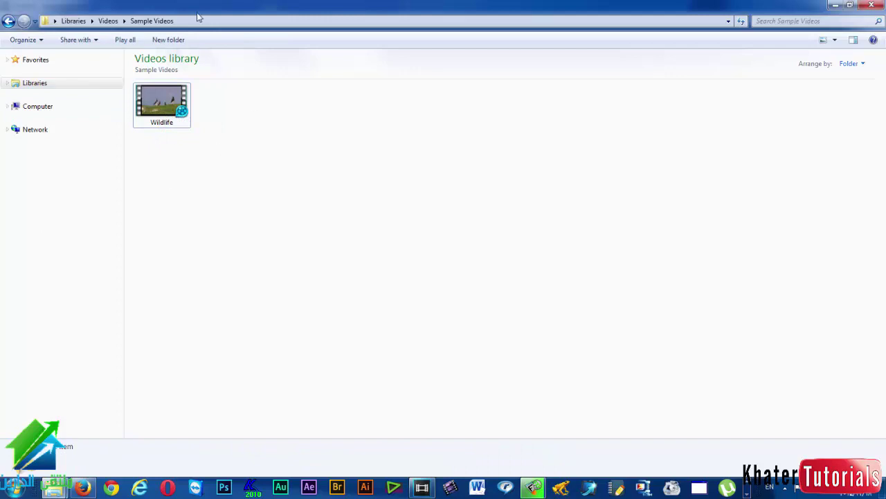
{"action": "left_click_drag", "start_coordinate": [177, 104], "coordinate": [261, 303]}
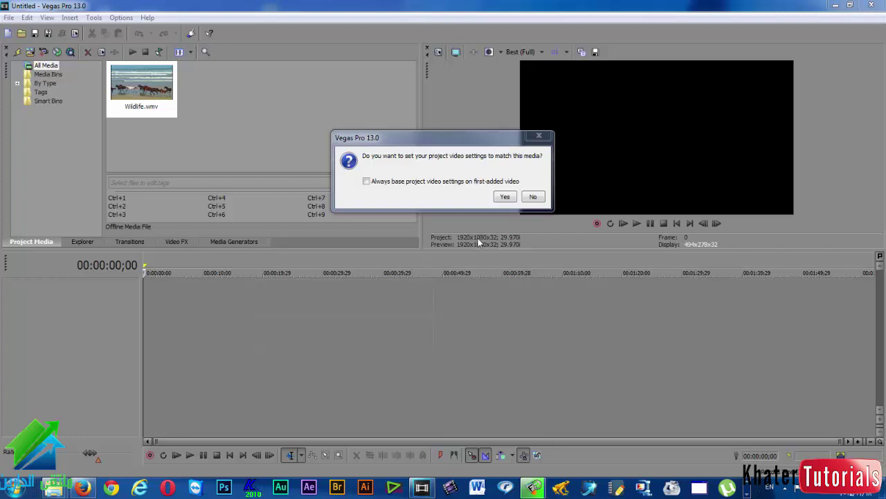
{"action": "left_click", "coordinate": [505, 197]}
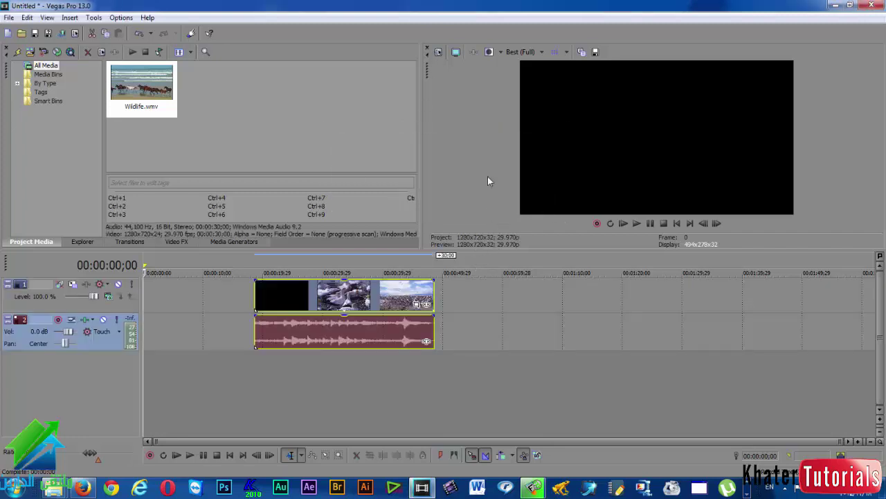
Check the frame width and height in the project's video properties, then close them without changes.
{"action": "left_click", "coordinate": [439, 53]}
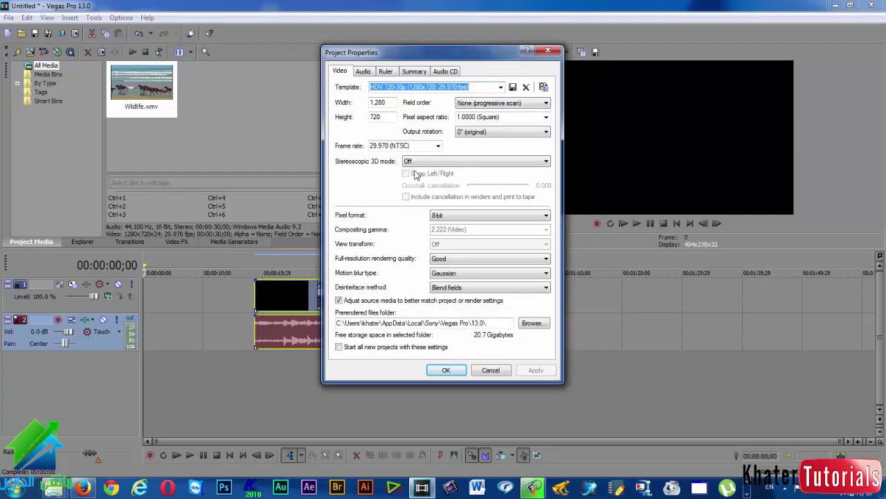
{"action": "left_click", "coordinate": [380, 117]}
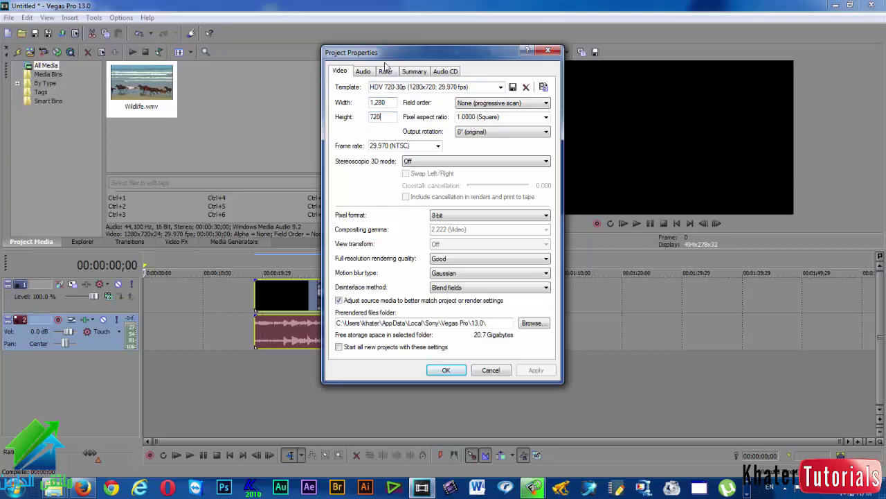
{"action": "left_click_drag", "start_coordinate": [388, 54], "coordinate": [593, 67]}
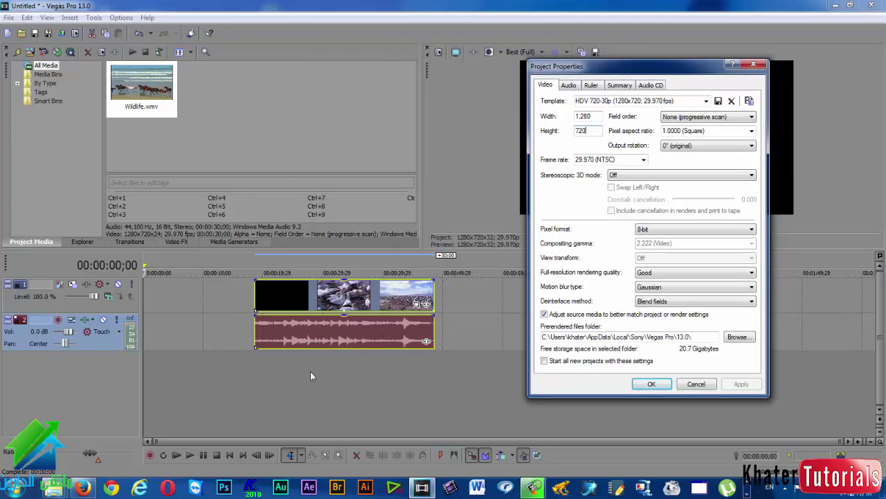
{"action": "left_click", "coordinate": [696, 384]}
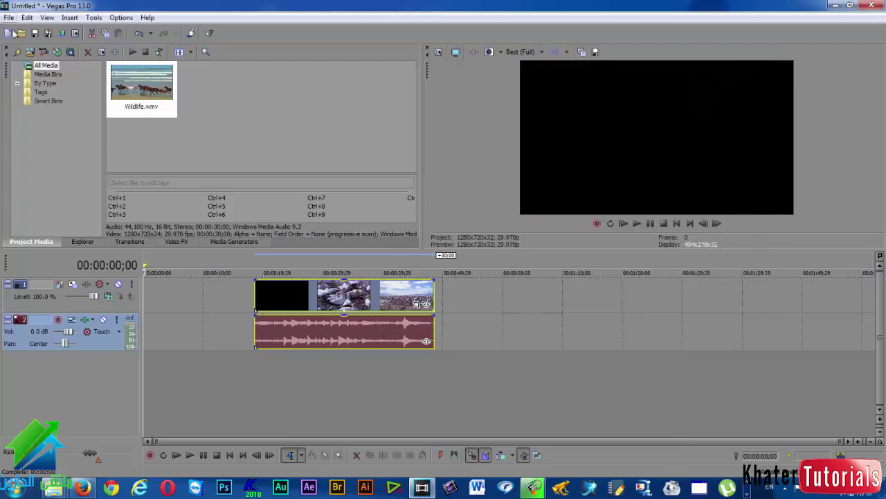
Start a new project and add the Wildlife video at the start of the timeline, declining to match the project video settings.
{"action": "left_click", "coordinate": [8, 33]}
{"action": "left_click", "coordinate": [447, 201]}
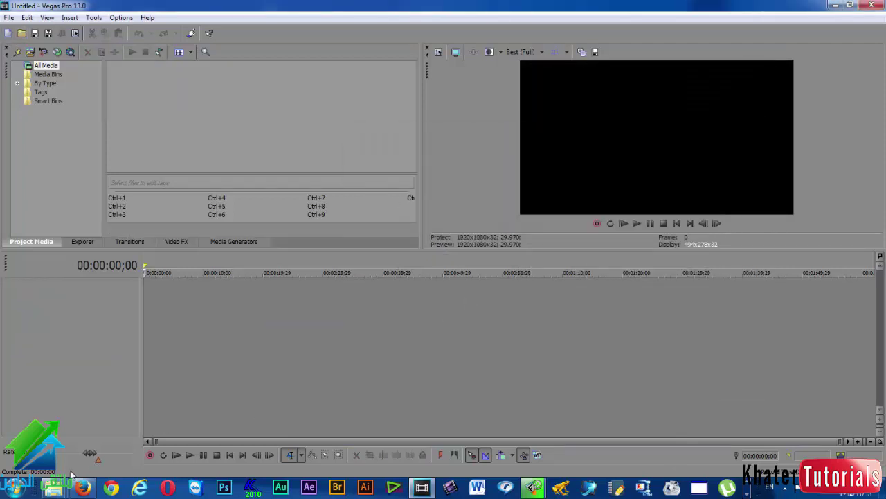
{"action": "mouse_move", "coordinate": [54, 487]}
{"action": "left_click", "coordinate": [179, 419]}
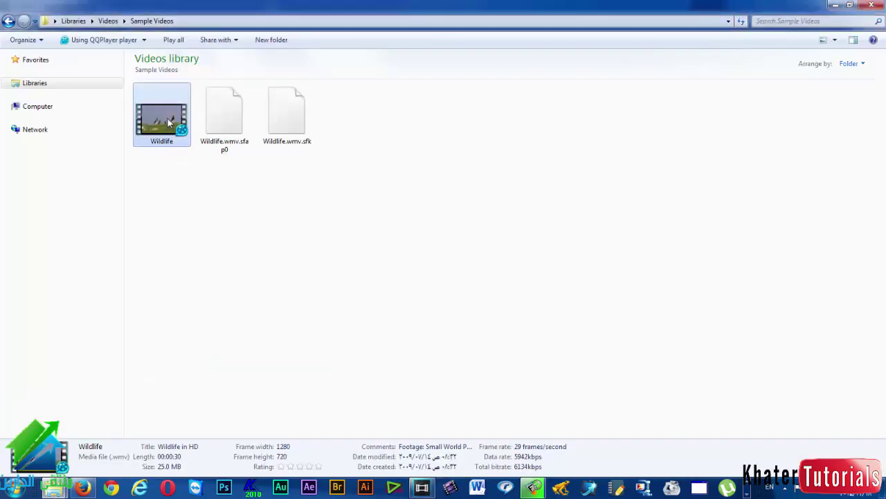
{"action": "left_click_drag", "start_coordinate": [170, 123], "coordinate": [144, 326]}
{"action": "left_click", "coordinate": [532, 197]}
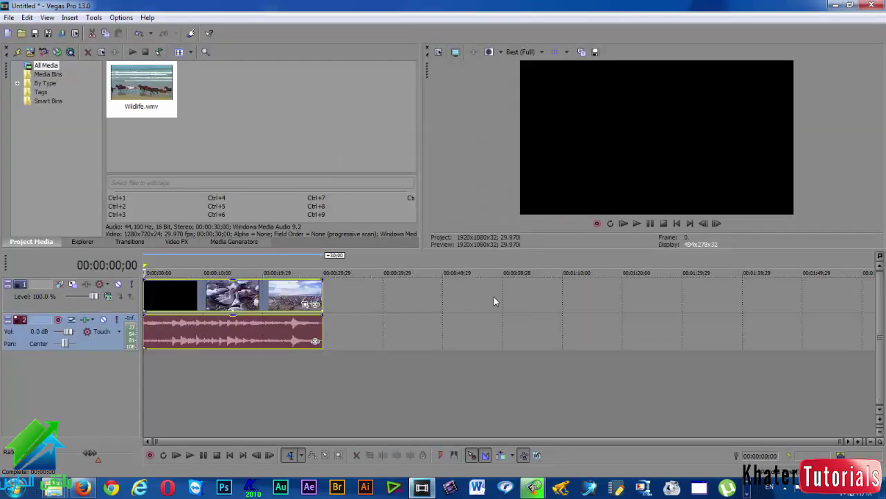
Check the template and frame size in the new project's video properties, then leave them unchanged.
{"action": "left_click", "coordinate": [438, 53]}
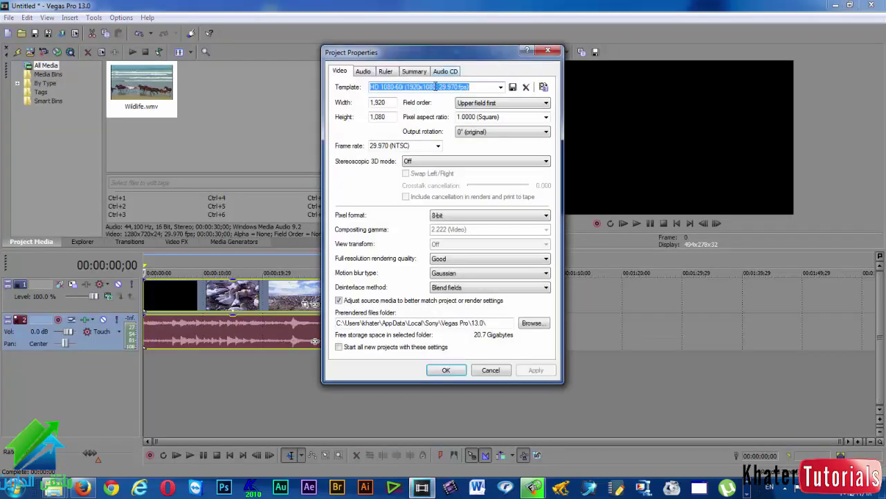
{"action": "left_click", "coordinate": [381, 104]}
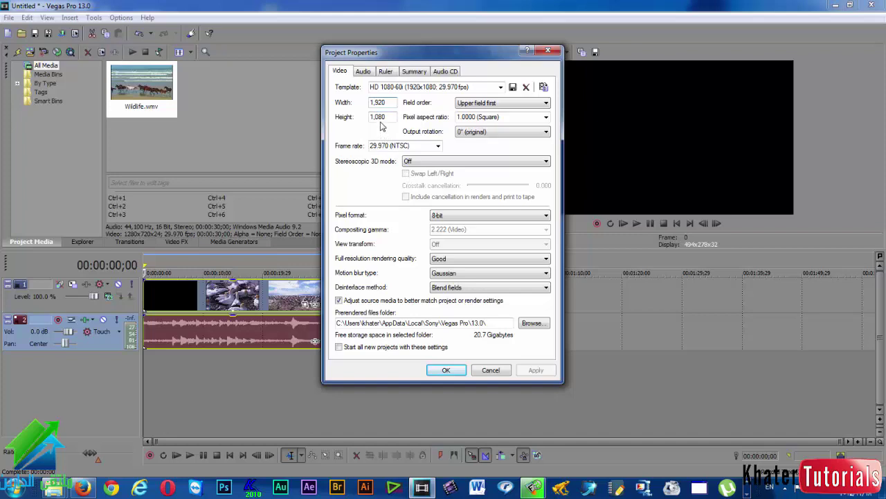
{"action": "left_click", "coordinate": [490, 369]}
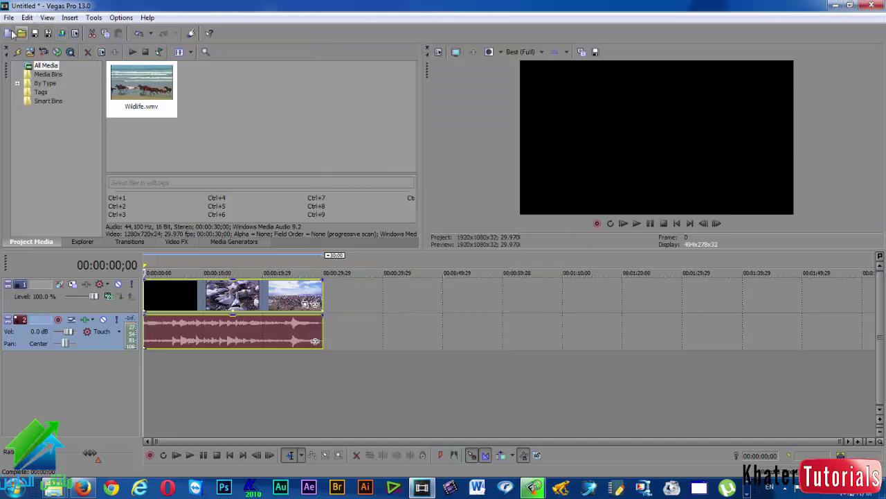
Start another empty project and switch to the Sample Videos folder in Windows Explorer.
{"action": "left_click", "coordinate": [8, 33]}
{"action": "left_click", "coordinate": [451, 200]}
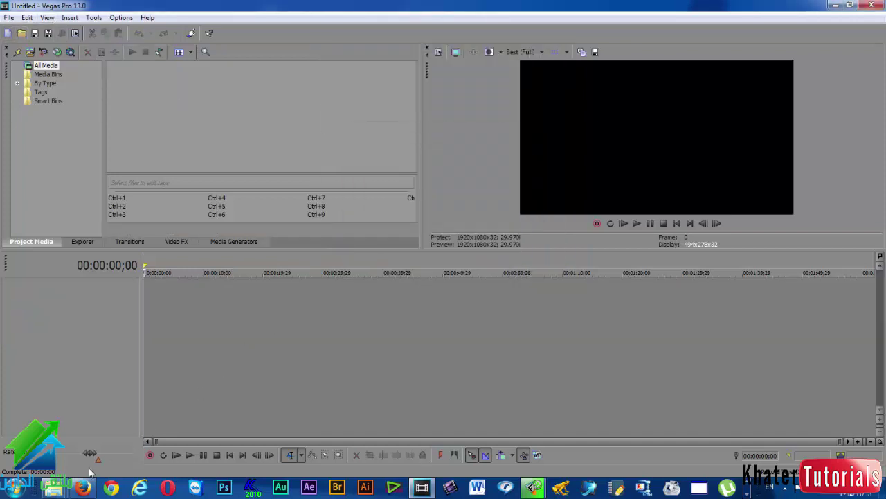
{"action": "left_click", "coordinate": [241, 420]}
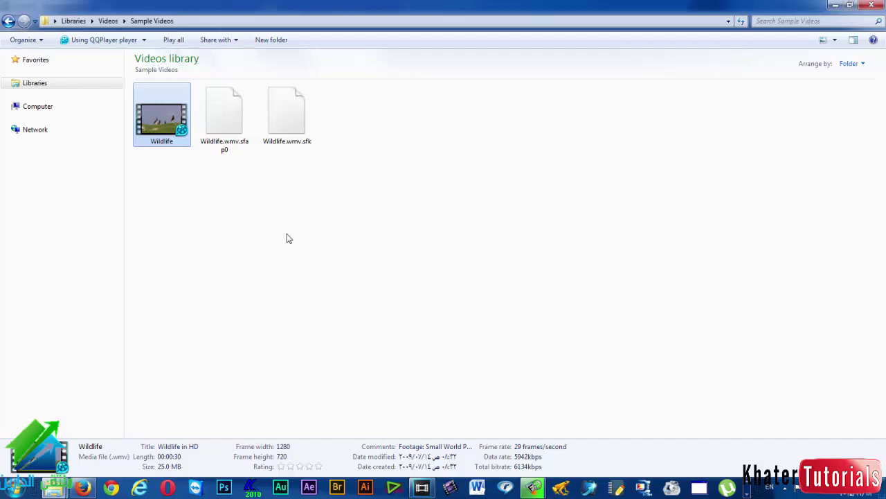
{"action": "left_click_drag", "start_coordinate": [324, 223], "coordinate": [200, 196]}
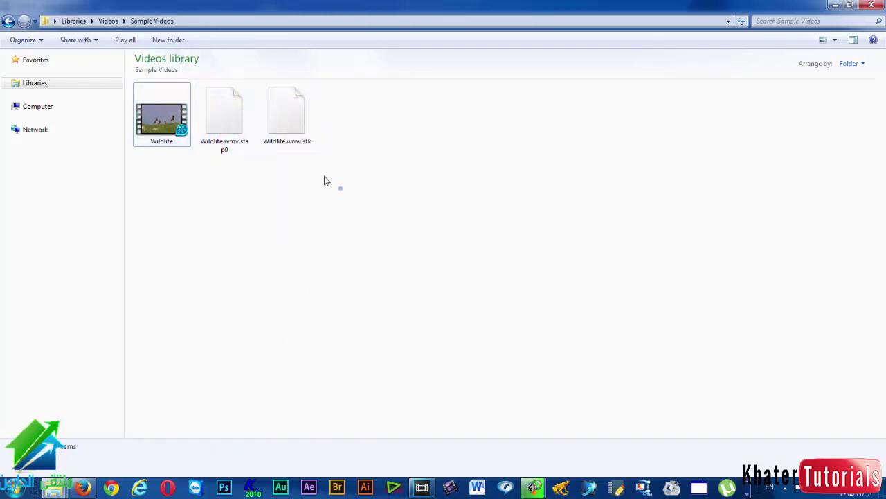
{"action": "left_click_drag", "start_coordinate": [342, 190], "coordinate": [272, 234]}
{"action": "left_click_drag", "start_coordinate": [225, 190], "coordinate": [286, 275]}
Add images w90, w91 and w92 from the Samples_1 folder at the start of the Vegas Pro timeline.
{"action": "mouse_move", "coordinate": [61, 490]}
{"action": "left_click", "coordinate": [71, 435]}
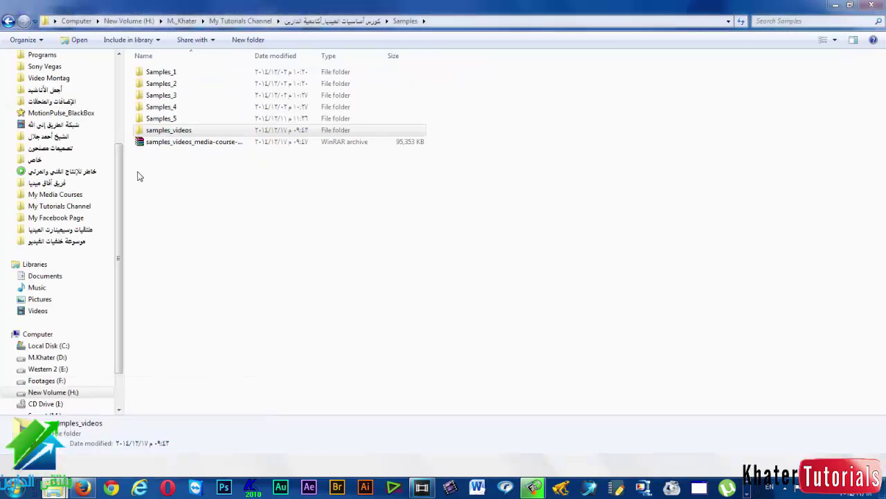
{"action": "double_click", "coordinate": [162, 72]}
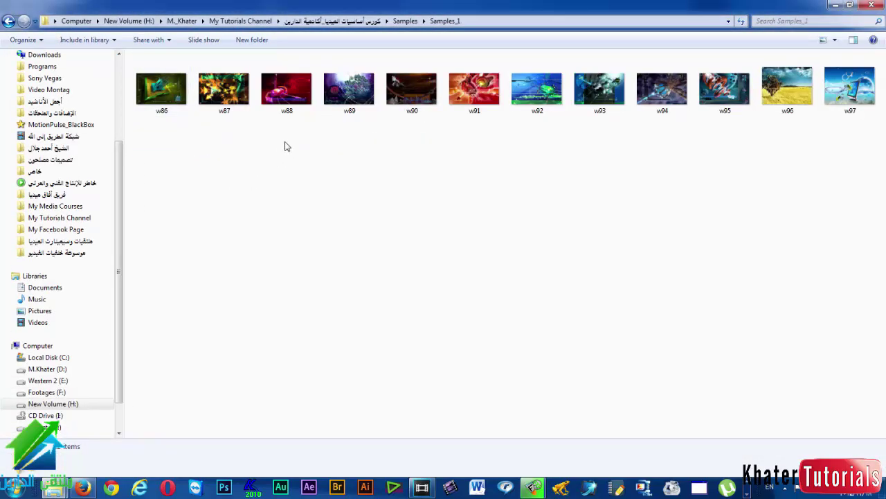
{"action": "left_click", "coordinate": [348, 87]}
{"action": "left_click_drag", "start_coordinate": [543, 199], "coordinate": [157, 306]}
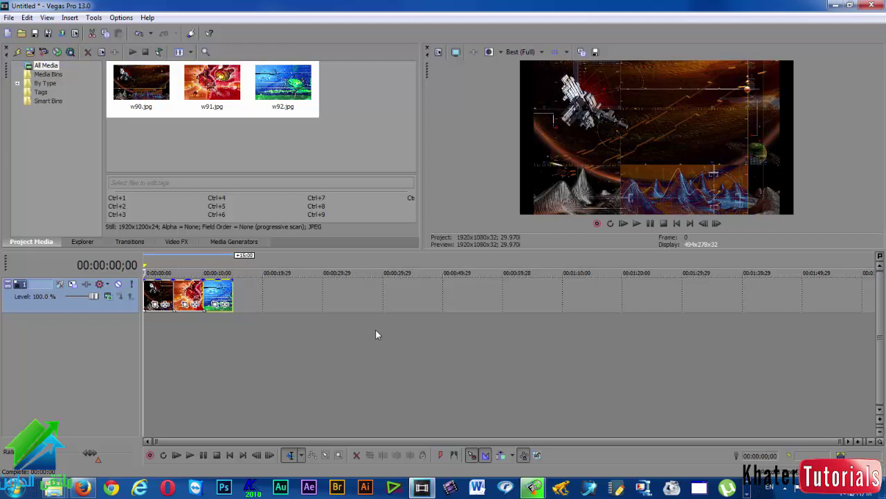
Add the WindowsSevenDreamscene video from the samples_videos folder after the images and match the project video settings to it.
{"action": "key", "text": "alt+Tab"}
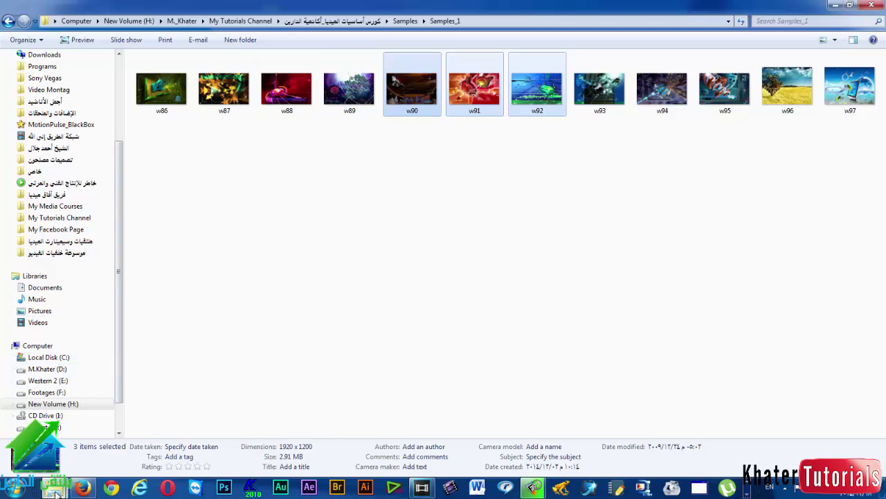
{"action": "left_click", "coordinate": [423, 21]}
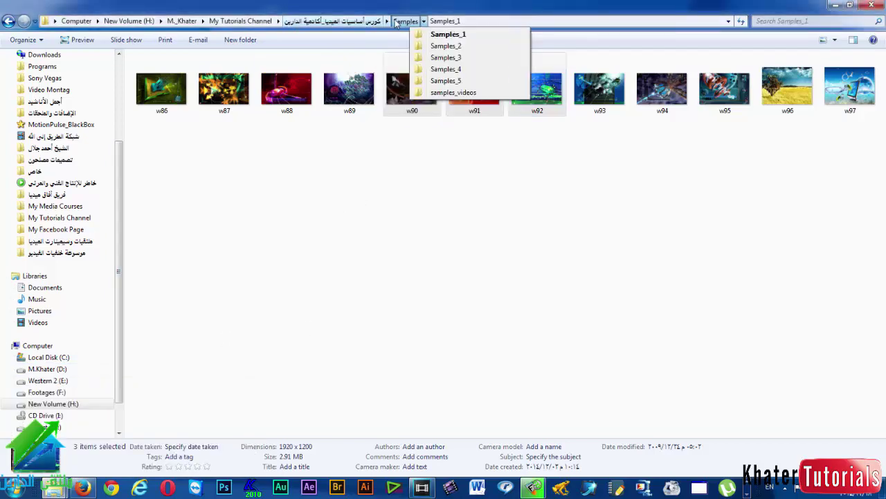
{"action": "left_click", "coordinate": [405, 22]}
{"action": "double_click", "coordinate": [190, 129]}
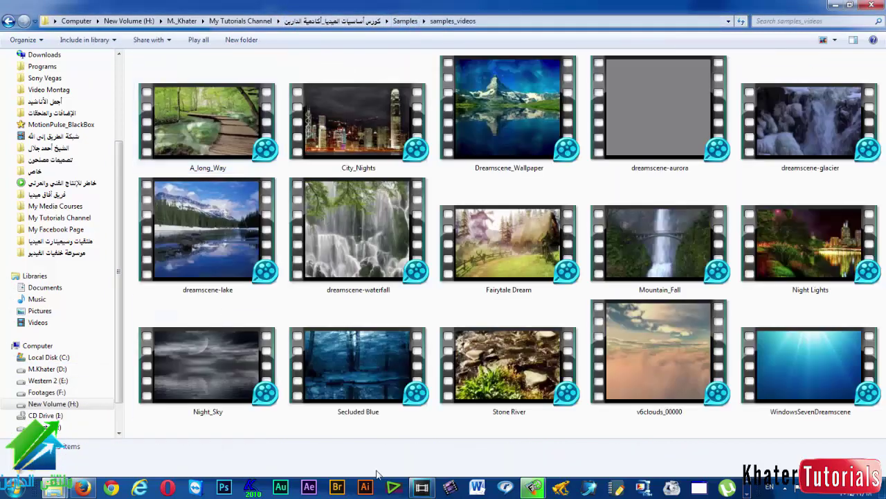
{"action": "left_click", "coordinate": [788, 372]}
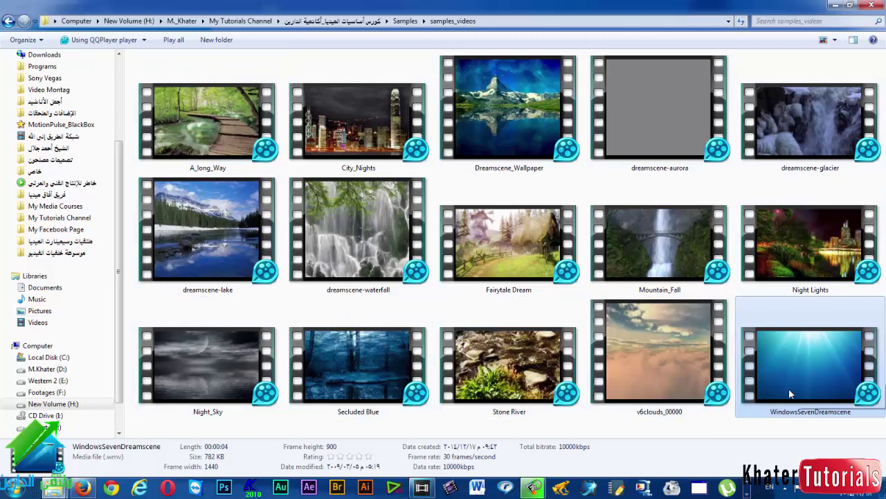
{"action": "left_click_drag", "start_coordinate": [790, 367], "coordinate": [261, 301]}
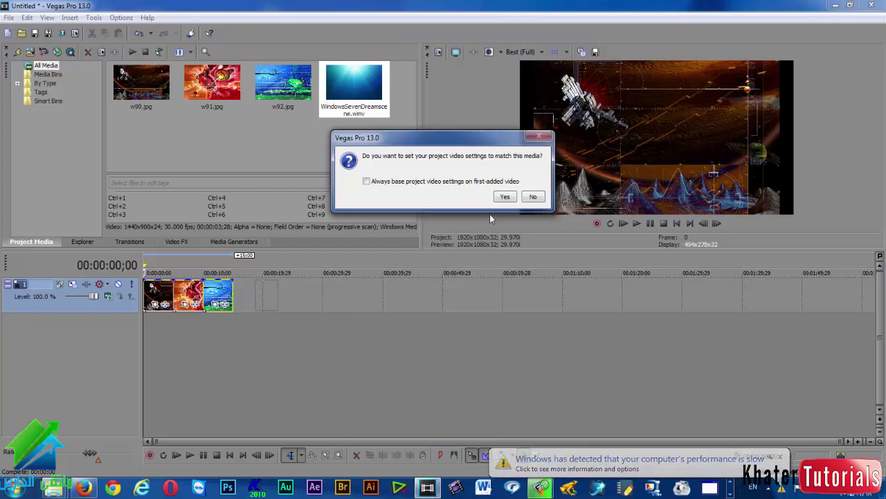
{"action": "left_click", "coordinate": [505, 197]}
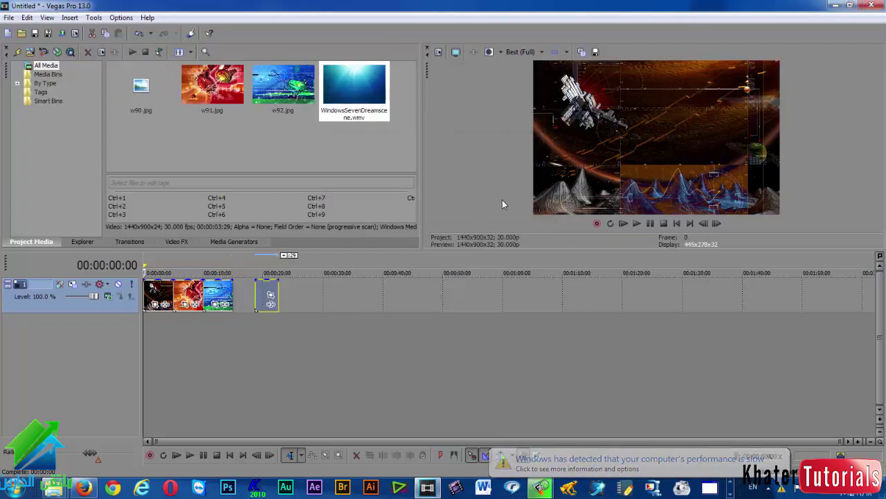
Preview the WindowsSevenDreamscene clip on the timeline with the cursor at 00:00:18:00.
{"action": "left_click", "coordinate": [270, 345]}
{"action": "scroll", "coordinate": [270, 345], "scroll_direction": "up", "scroll_amount": 3}
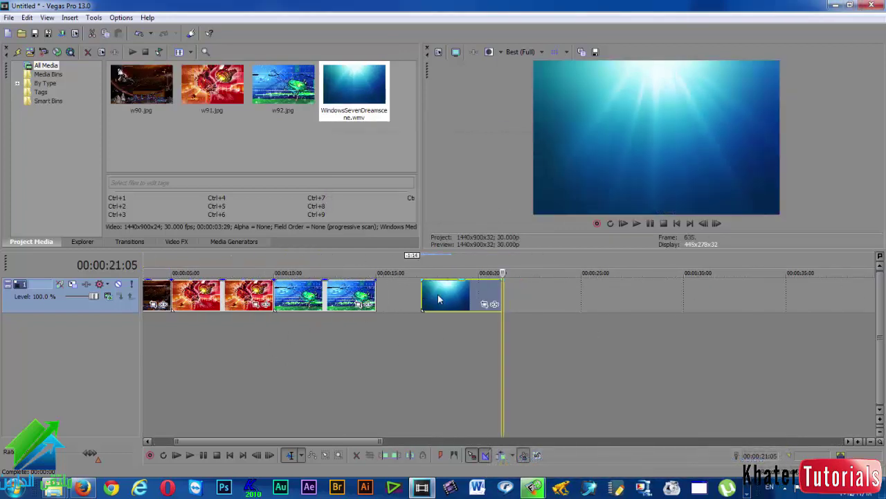
{"action": "left_click", "coordinate": [437, 299]}
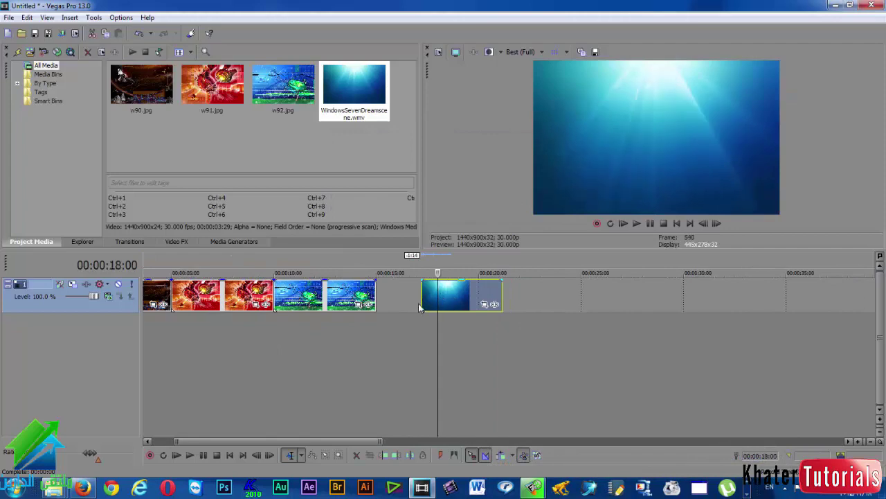
Add the نشيد برنامج تخيل WAV file from the أجمل الأناشيد folder in Windows Explorer to the Vegas Pro timeline.
{"action": "left_click", "coordinate": [422, 487]}
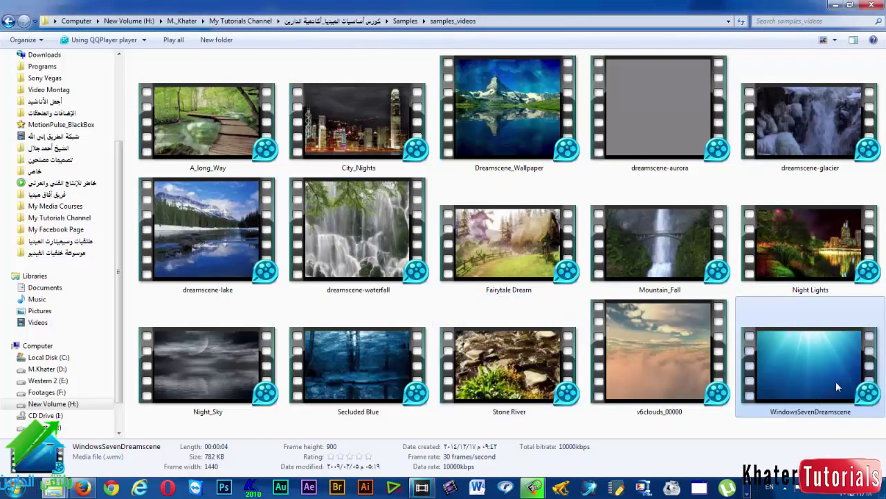
{"action": "left_click", "coordinate": [773, 432]}
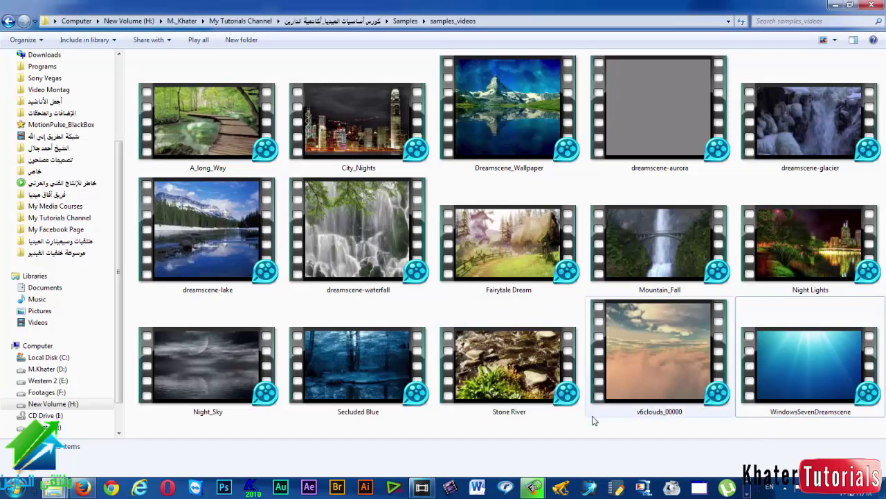
{"action": "left_click", "coordinate": [422, 487]}
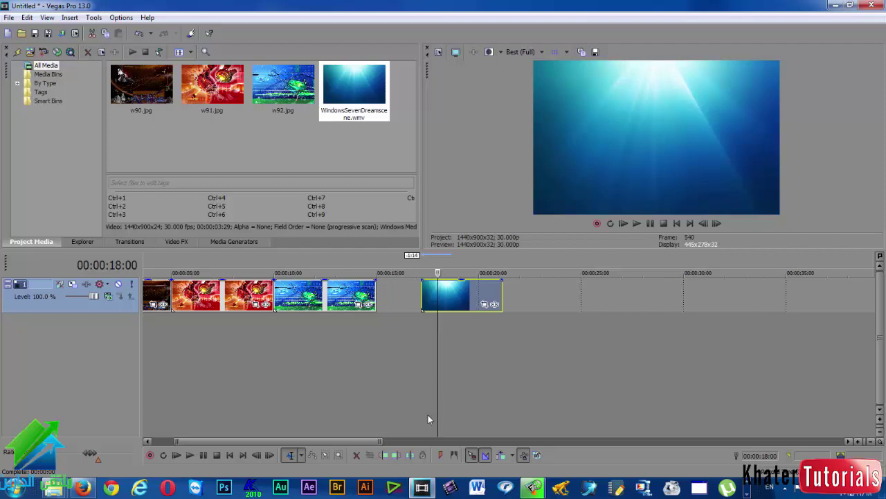
{"action": "left_click", "coordinate": [420, 489]}
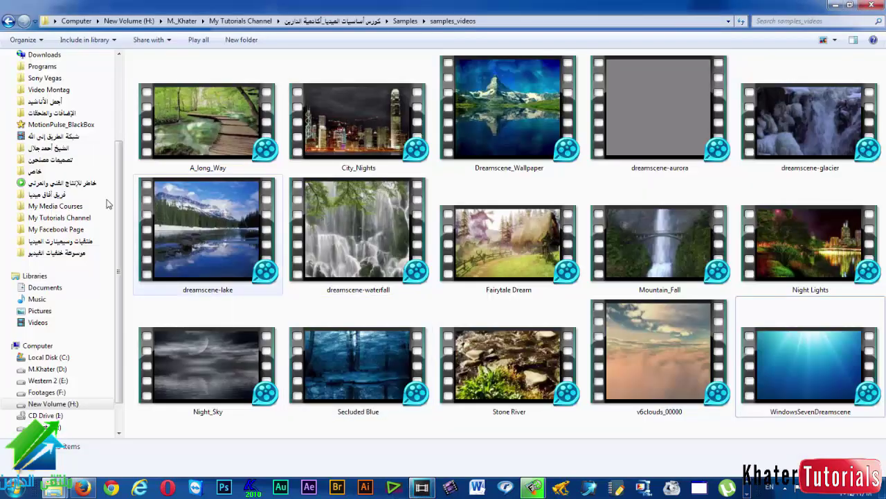
{"action": "left_click", "coordinate": [104, 101]}
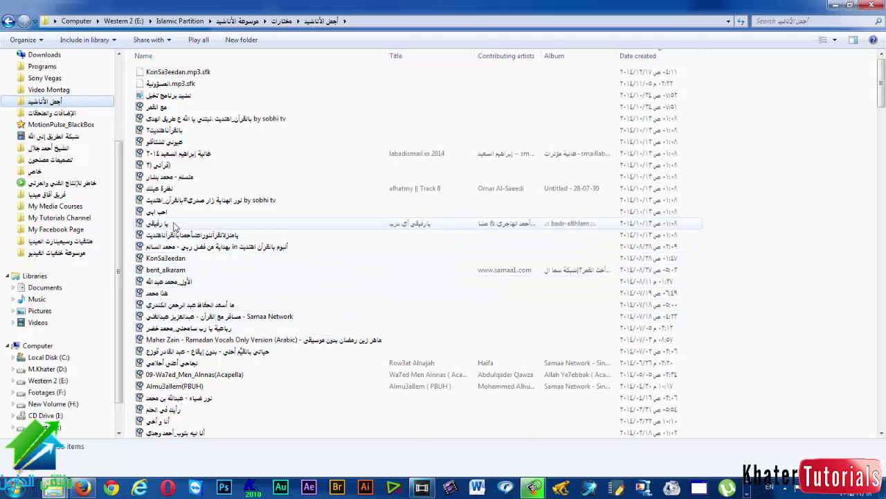
{"action": "left_click_drag", "start_coordinate": [170, 95], "coordinate": [514, 314]}
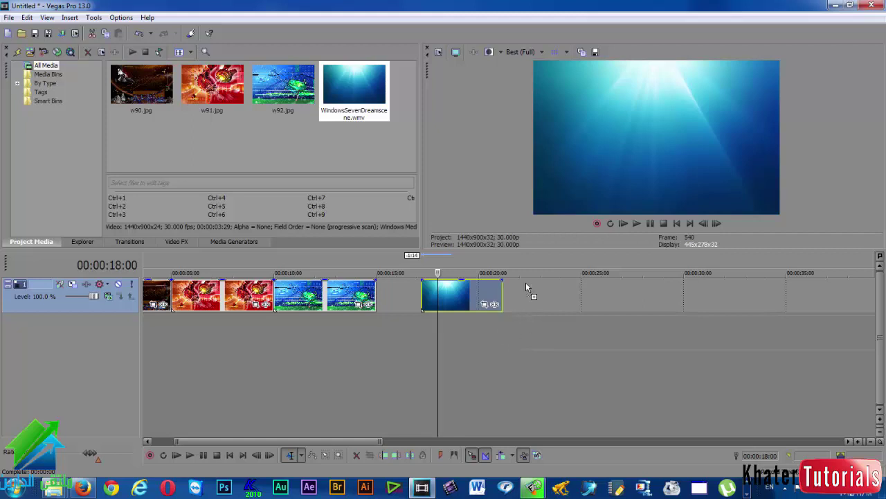
{"action": "left_click_drag", "start_coordinate": [526, 284], "coordinate": [506, 299]}
Move the audio clip along its own track beneath the images so it starts about 8 seconds into the timeline.
{"action": "mouse_move", "coordinate": [518, 342]}
{"action": "left_mouse_down"}
{"action": "mouse_move", "coordinate": [510, 334]}
{"action": "mouse_move", "coordinate": [554, 337]}
{"action": "mouse_move", "coordinate": [510, 332]}
{"action": "left_mouse_up"}
{"action": "mouse_move", "coordinate": [506, 333]}
{"action": "left_mouse_down"}
{"action": "mouse_move", "coordinate": [534, 333]}
{"action": "mouse_move", "coordinate": [513, 333]}
{"action": "left_mouse_up"}
{"action": "left_click_drag", "start_coordinate": [197, 328], "coordinate": [379, 322]}
{"action": "left_click_drag", "start_coordinate": [99, 354], "coordinate": [275, 333]}
{"action": "left_click_drag", "start_coordinate": [352, 338], "coordinate": [368, 337]}
{"action": "left_click_drag", "start_coordinate": [207, 331], "coordinate": [242, 344]}
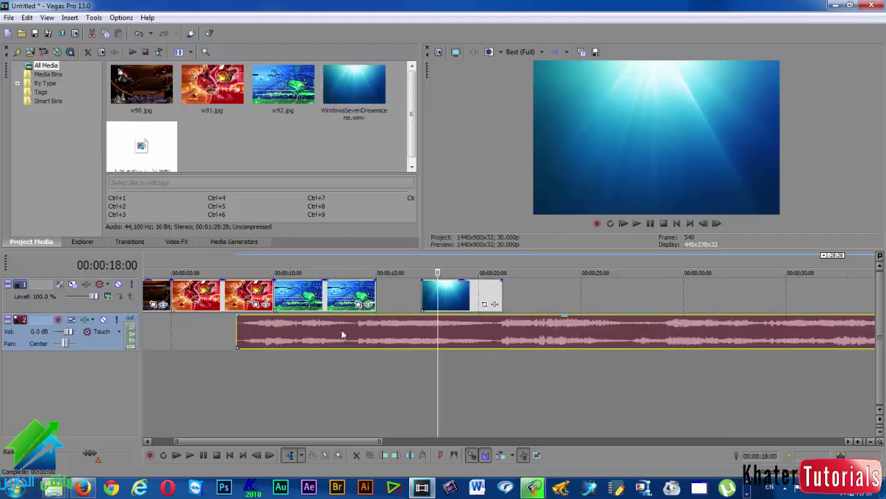
Locate the .sfk file belonging to the audio file نشيد برنامج تخيل in Windows Explorer and return to Vegas Pro.
{"action": "left_click", "coordinate": [422, 488]}
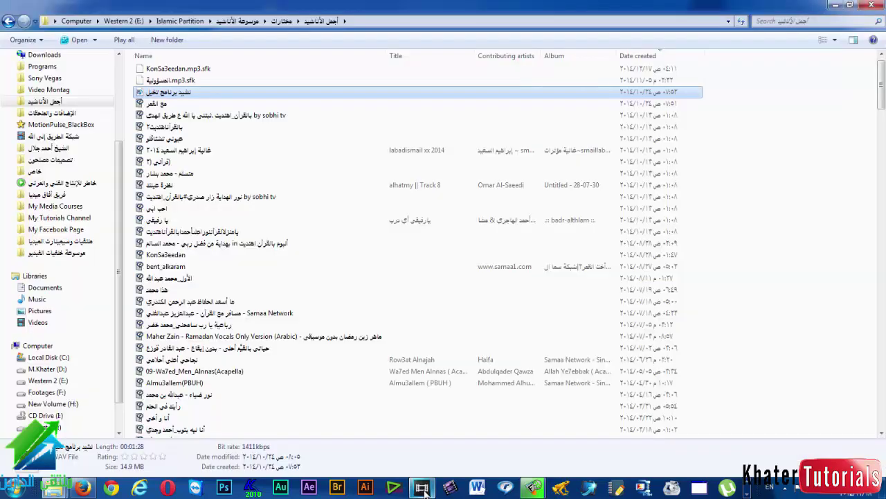
{"action": "left_click", "coordinate": [182, 73]}
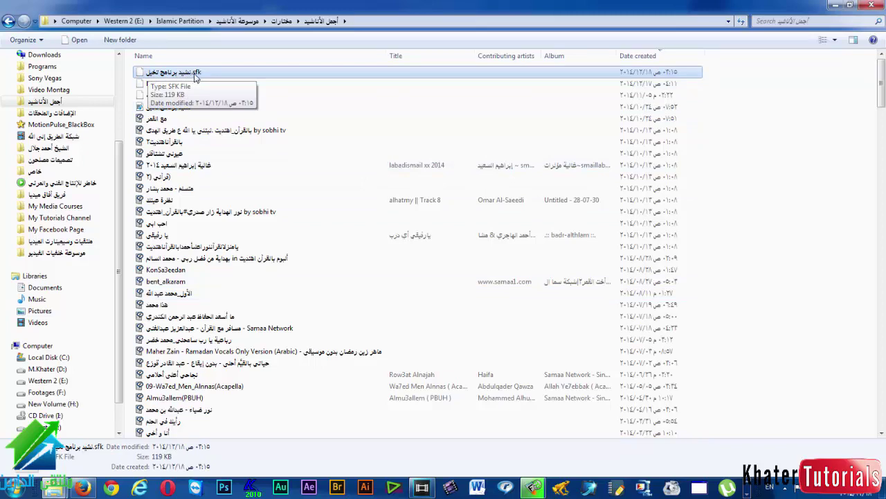
{"action": "left_click", "coordinate": [422, 488]}
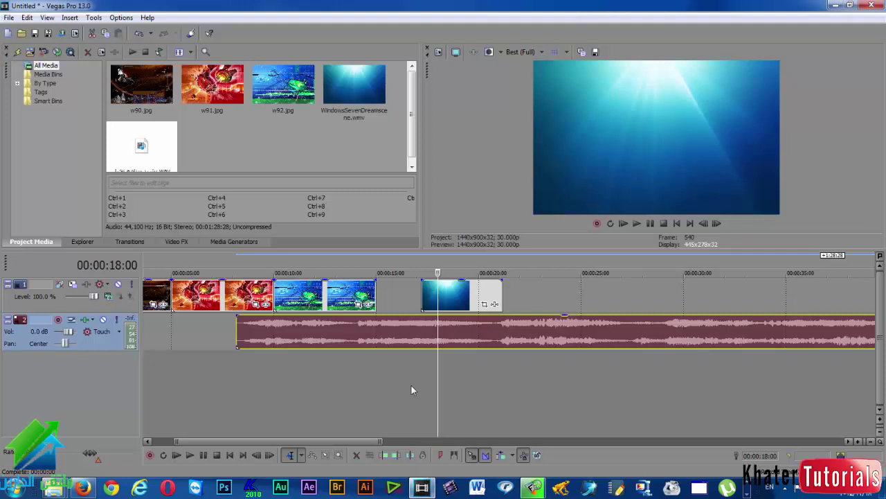
Examine the audio clip's waveform at 00:00:14:00, at 00:00:15:25 and over its full length, comparing it with the .sfk file in Windows Explorer.
{"action": "left_click", "coordinate": [356, 337]}
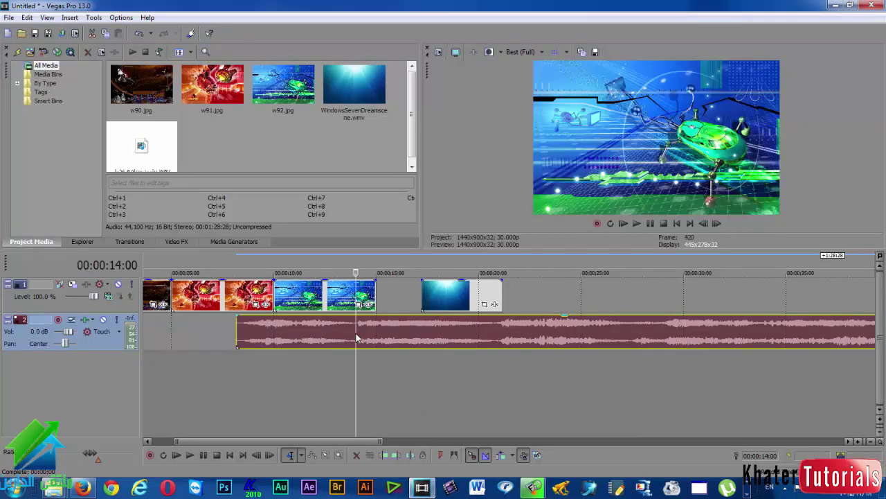
{"action": "left_click", "coordinate": [393, 337]}
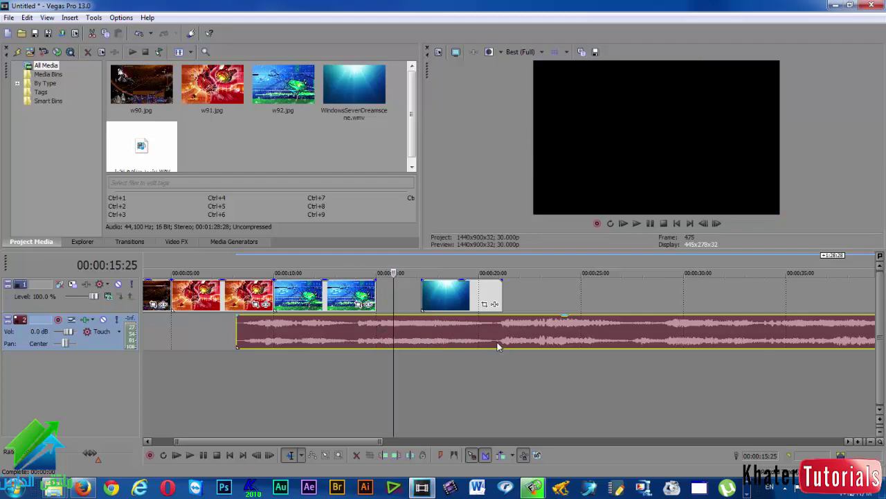
{"action": "scroll", "coordinate": [496, 342], "scroll_direction": "down", "scroll_amount": 4}
{"action": "scroll", "coordinate": [381, 340], "scroll_direction": "down", "scroll_amount": 2}
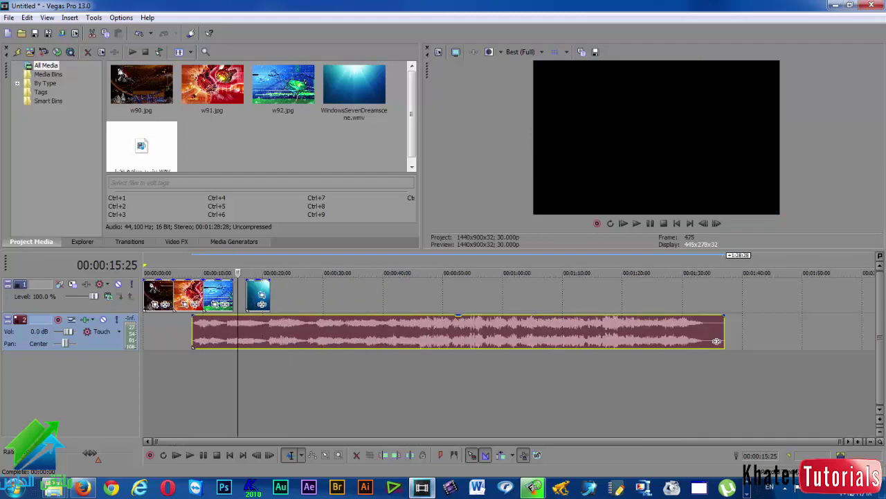
{"action": "key", "text": "alt+Tab"}
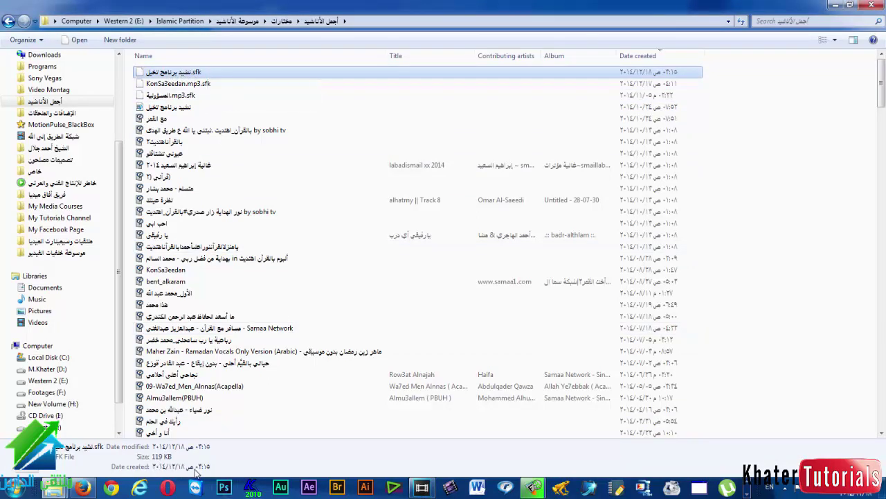
{"action": "left_click", "coordinate": [421, 487]}
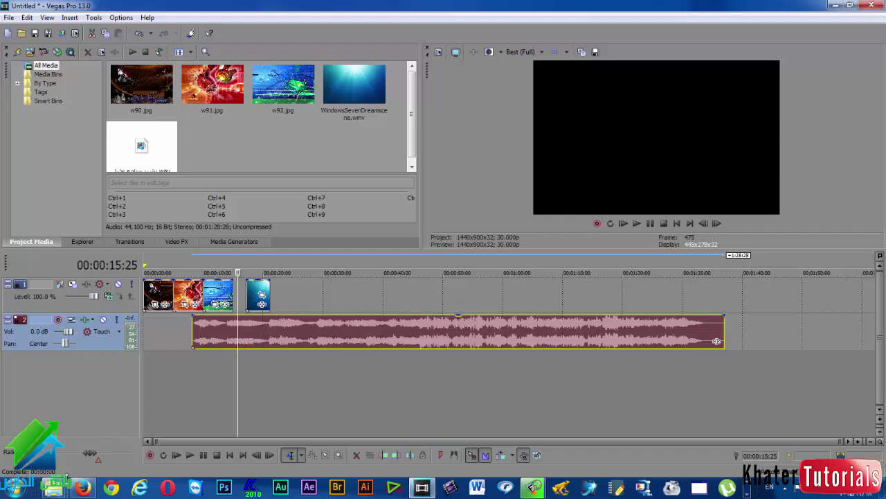
Switch to the Sample Videos folder in Windows Explorer and examine the Wildlife.wmv.sfap0 and Wildlife.wmv.sfk files.
{"action": "mouse_move", "coordinate": [62, 488]}
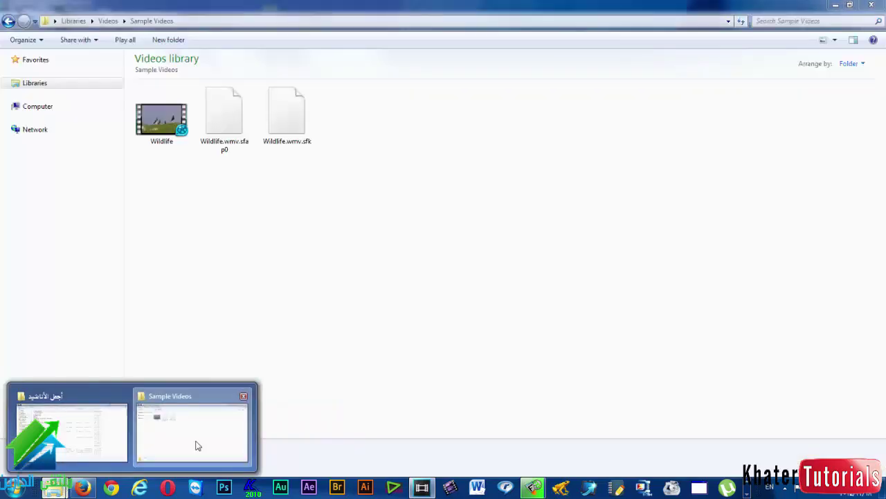
{"action": "left_click", "coordinate": [196, 444]}
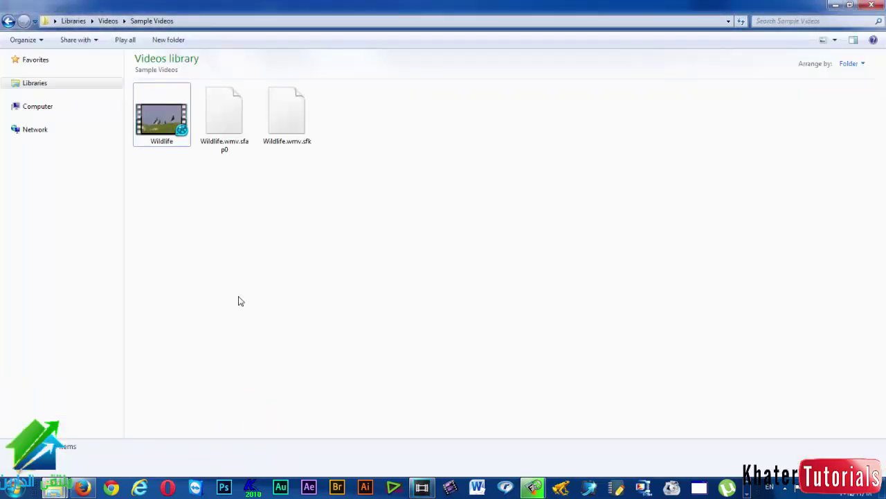
{"action": "left_click", "coordinate": [237, 134]}
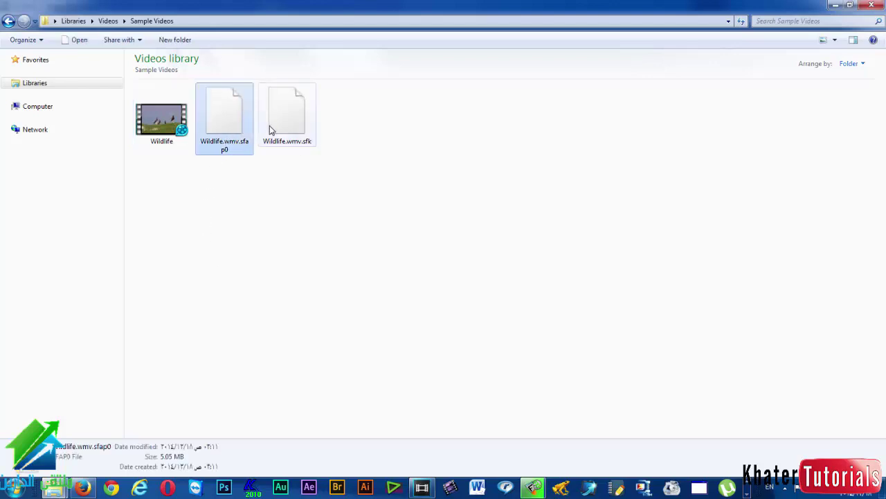
{"action": "left_click", "coordinate": [272, 131]}
{"action": "left_click", "coordinate": [243, 132]}
{"action": "left_click_drag", "start_coordinate": [326, 195], "coordinate": [227, 116]}
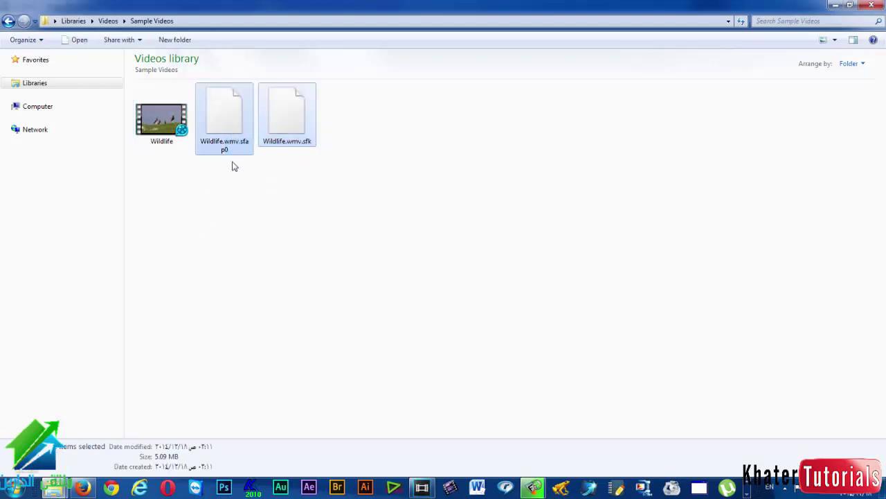
{"action": "left_click", "coordinate": [232, 206]}
Compare the Wildlife video's file details with those of its .sfap0 and .sfk companion files.
{"action": "left_click", "coordinate": [162, 119]}
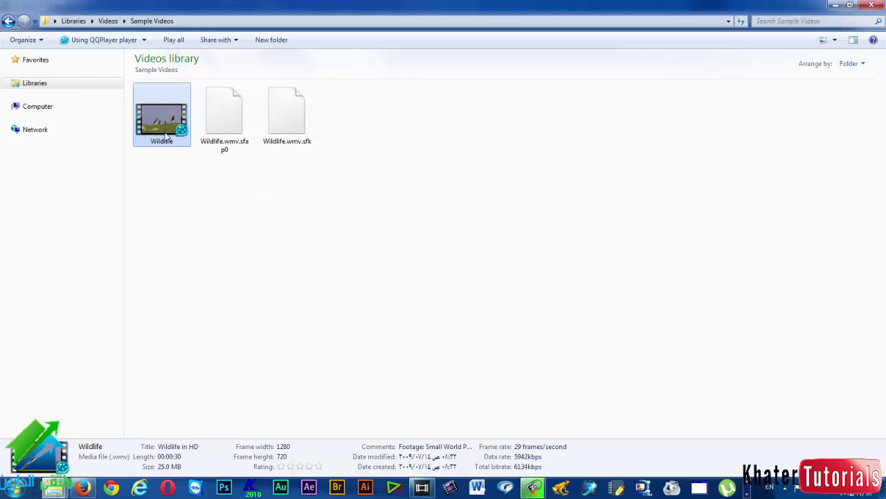
{"action": "left_click", "coordinate": [225, 145]}
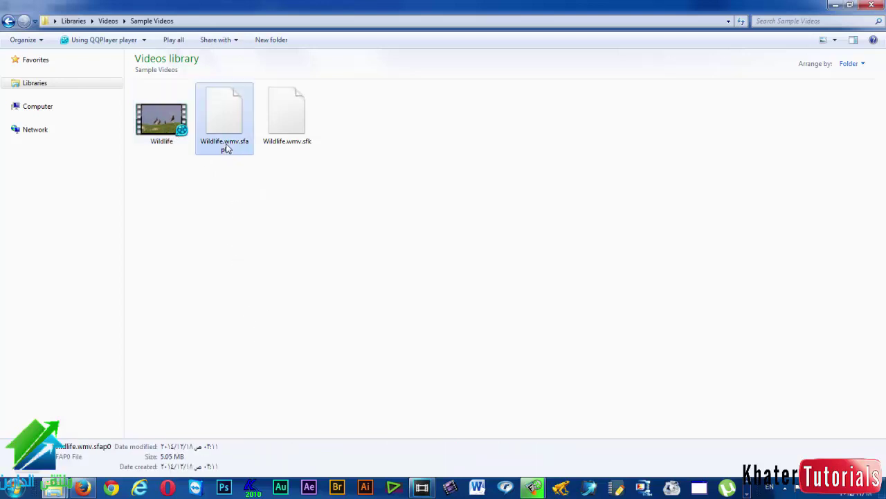
{"action": "left_click", "coordinate": [281, 146]}
{"action": "key", "text": "Left"}
{"action": "left_click", "coordinate": [281, 145]}
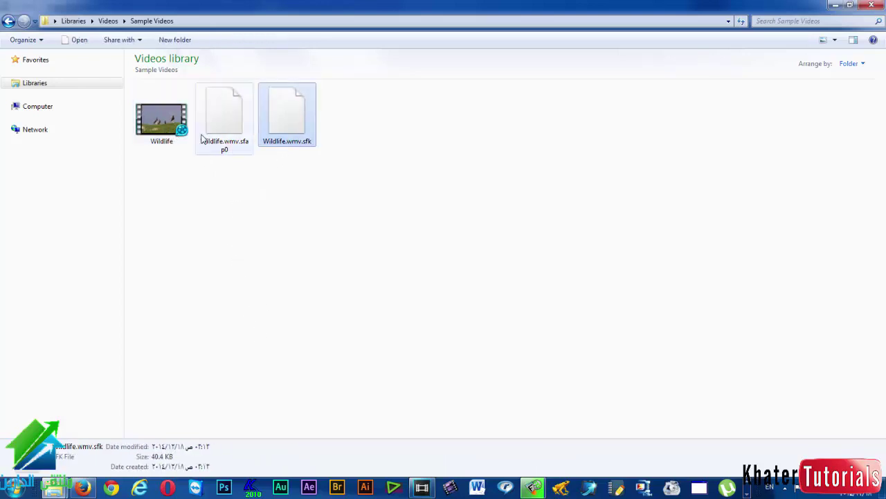
{"action": "left_click", "coordinate": [171, 118]}
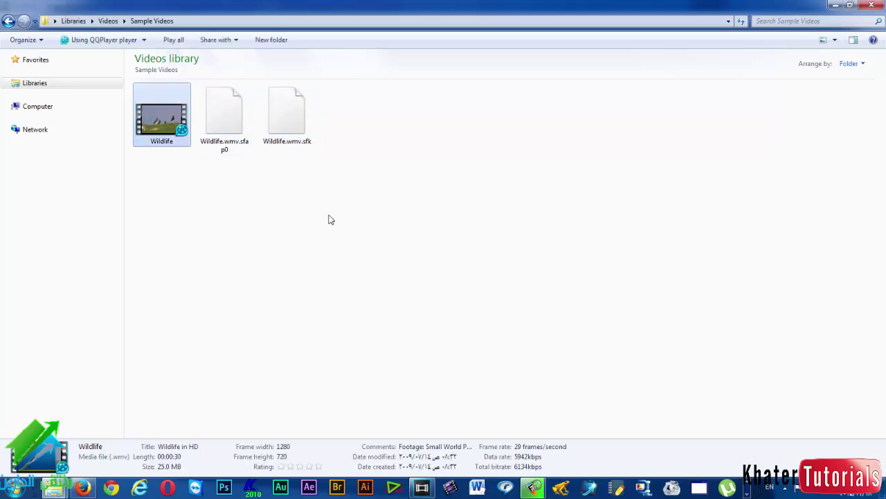
Review the two Wildlife companion files alongside the Vegas Pro timeline, then deselect the audio clip with the cursor at 00:00:22:17.
{"action": "left_click", "coordinate": [422, 487]}
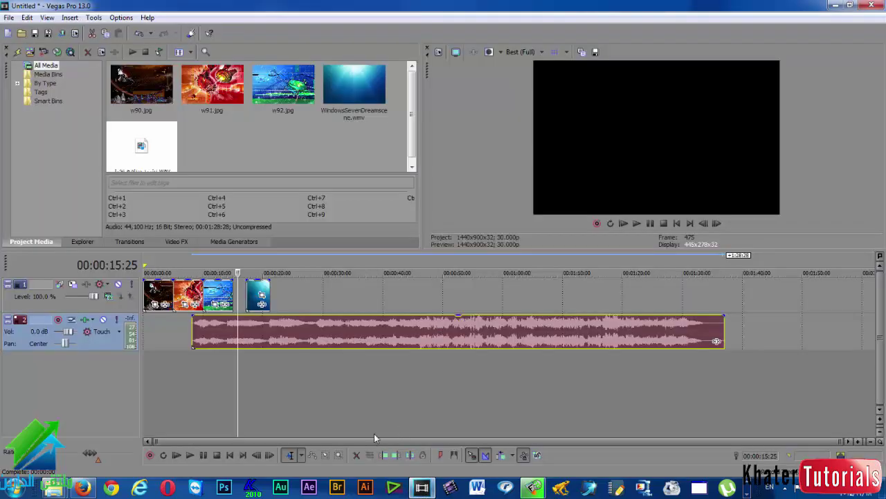
{"action": "key", "text": "alt+Tab"}
{"action": "left_click_drag", "start_coordinate": [354, 271], "coordinate": [383, 320]}
{"action": "left_click", "coordinate": [422, 487]}
{"action": "left_click", "coordinate": [422, 487]}
{"action": "left_click_drag", "start_coordinate": [344, 239], "coordinate": [224, 116]}
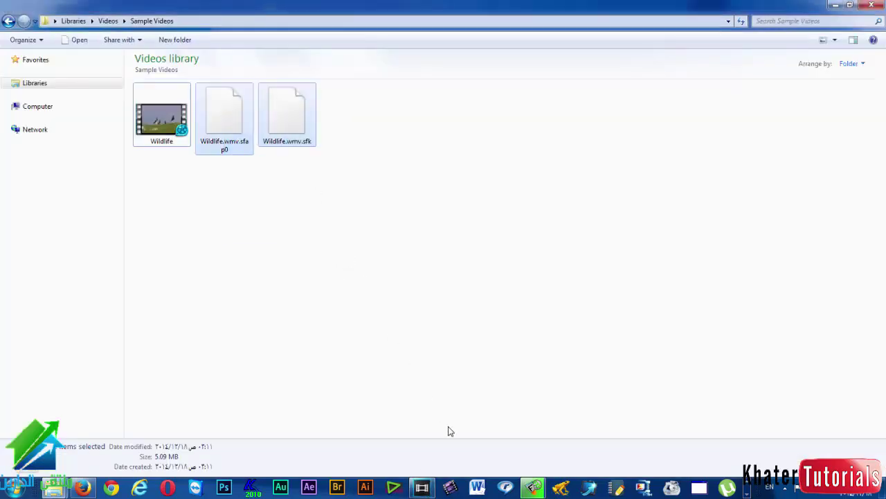
{"action": "left_click", "coordinate": [423, 487]}
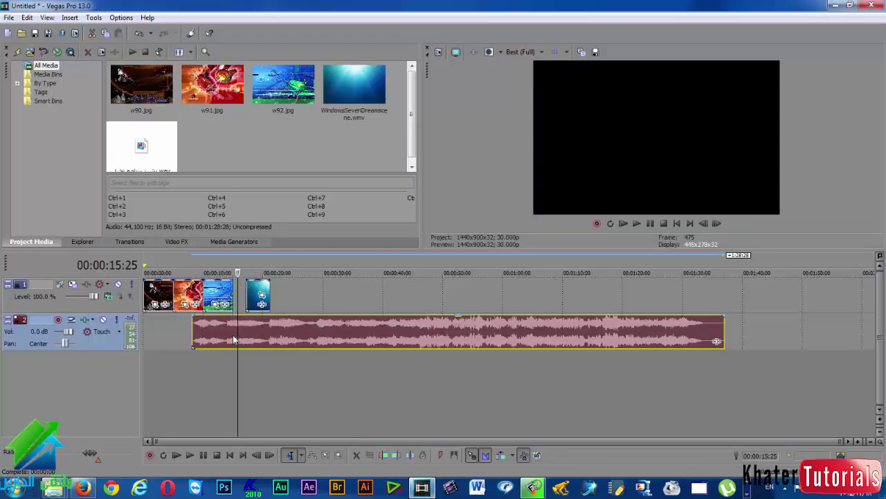
{"action": "left_click", "coordinate": [278, 385]}
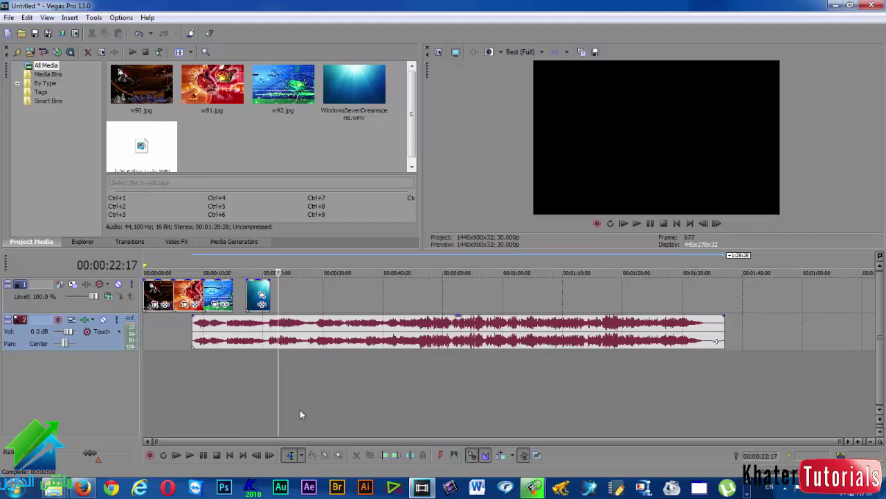
Start a new empty project without saving the current one, and select the Wildlife video in the Sample Videos folder.
{"action": "left_click", "coordinate": [14, 32]}
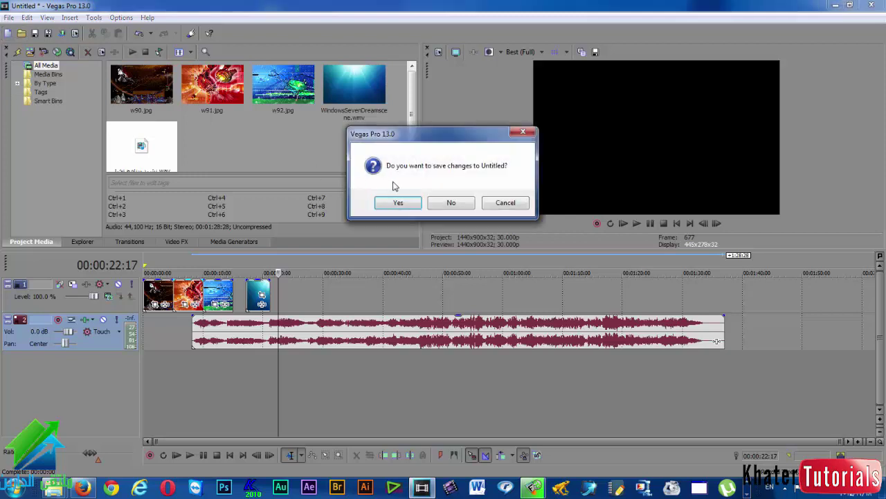
{"action": "left_click", "coordinate": [453, 204]}
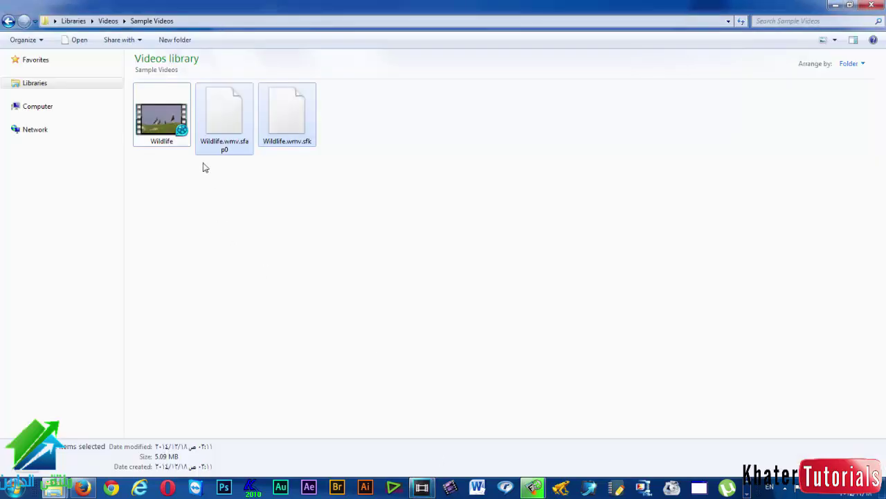
{"action": "left_click", "coordinate": [149, 138]}
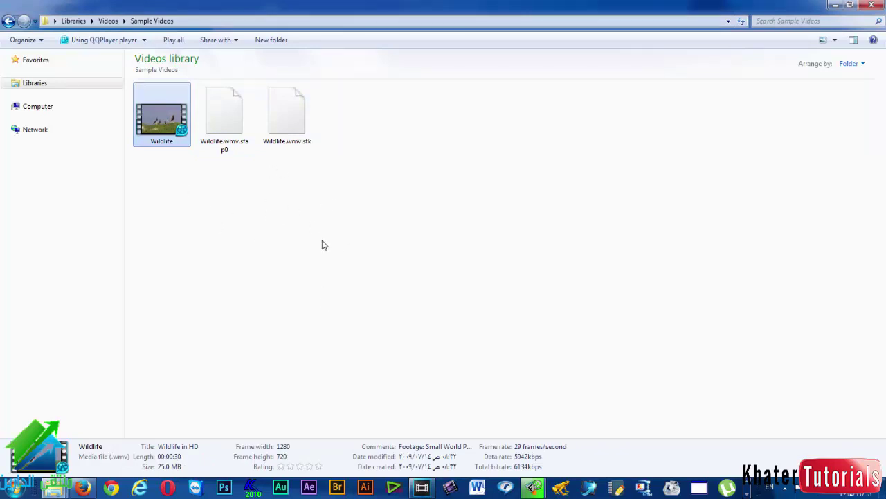
{"action": "left_click", "coordinate": [422, 488]}
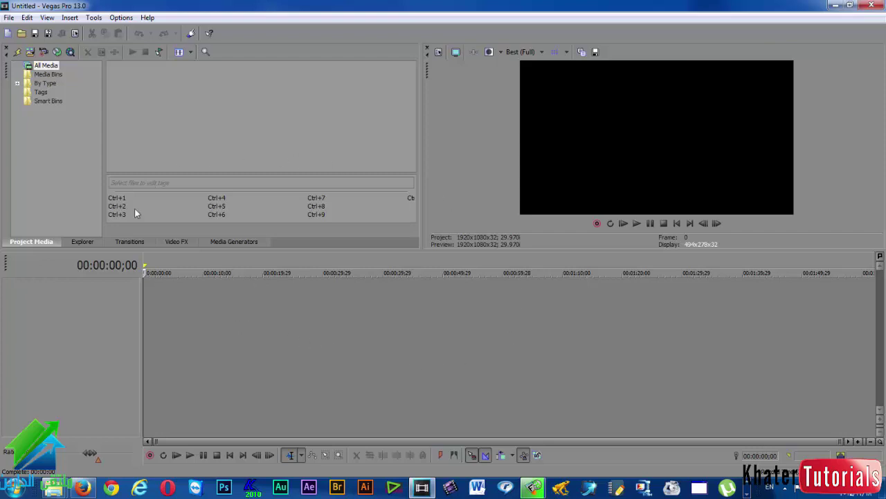
{"action": "left_click", "coordinate": [431, 486]}
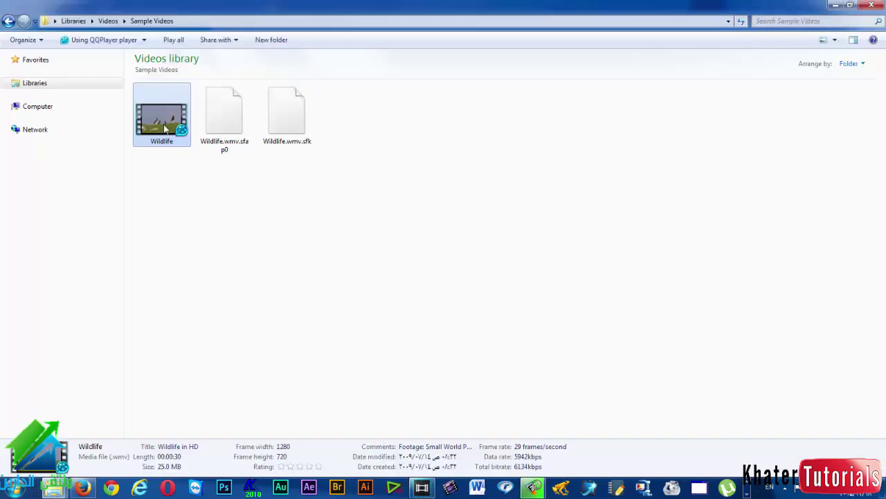
Add the Wildlife video at the timeline start, disable always basing project video settings on the first-added video, and match the project to it.
{"action": "left_click_drag", "start_coordinate": [165, 128], "coordinate": [117, 301]}
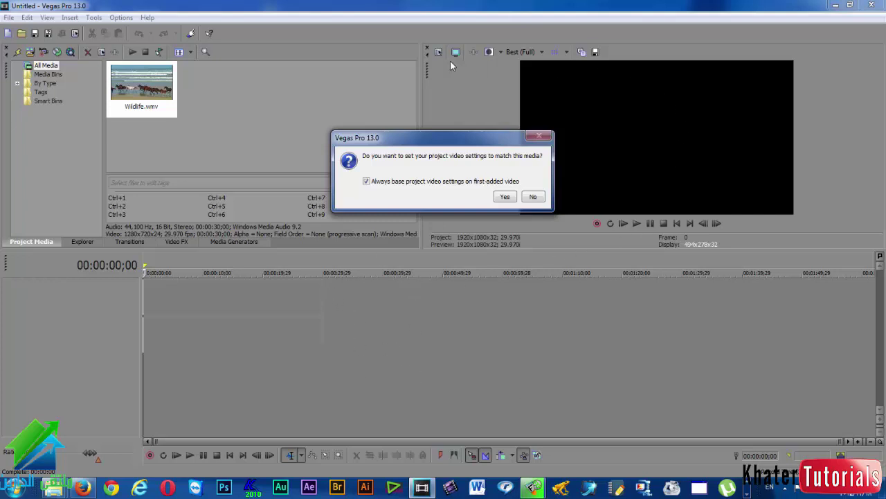
{"action": "left_click", "coordinate": [366, 181]}
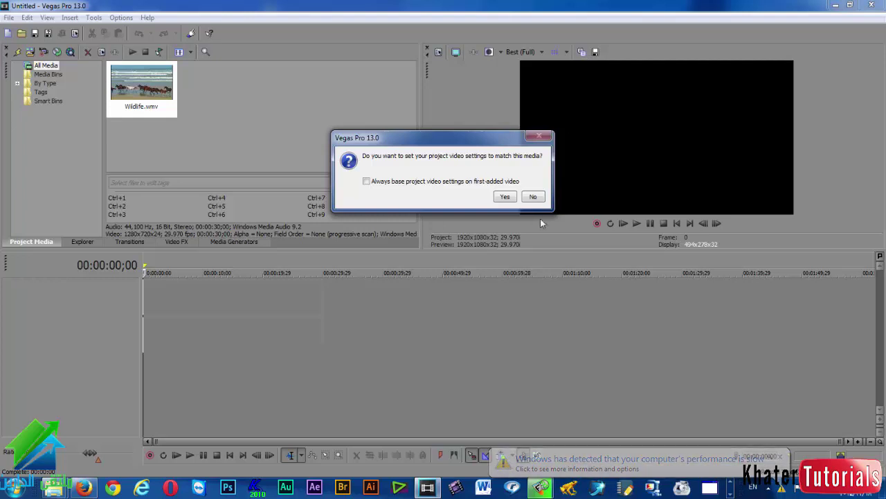
{"action": "left_click", "coordinate": [505, 197]}
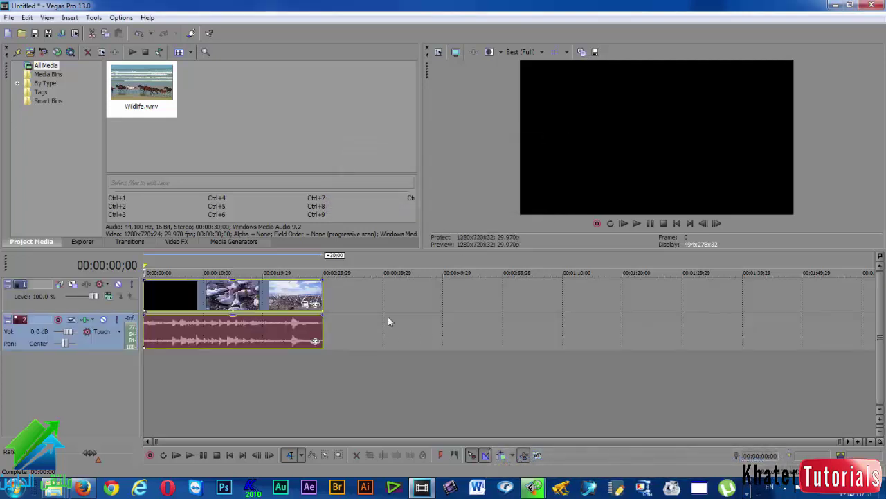
Preview the Wildlife clip at 00:00:19;06, check the Sample Videos folder, and deselect the clip with the cursor at 00:00:34;19.
{"action": "left_click", "coordinate": [229, 335]}
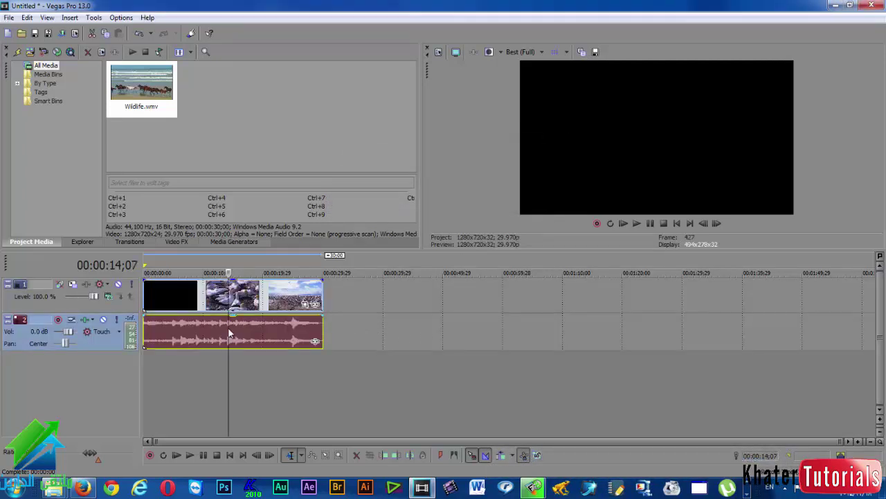
{"action": "left_click", "coordinate": [218, 339]}
{"action": "left_click", "coordinate": [258, 346]}
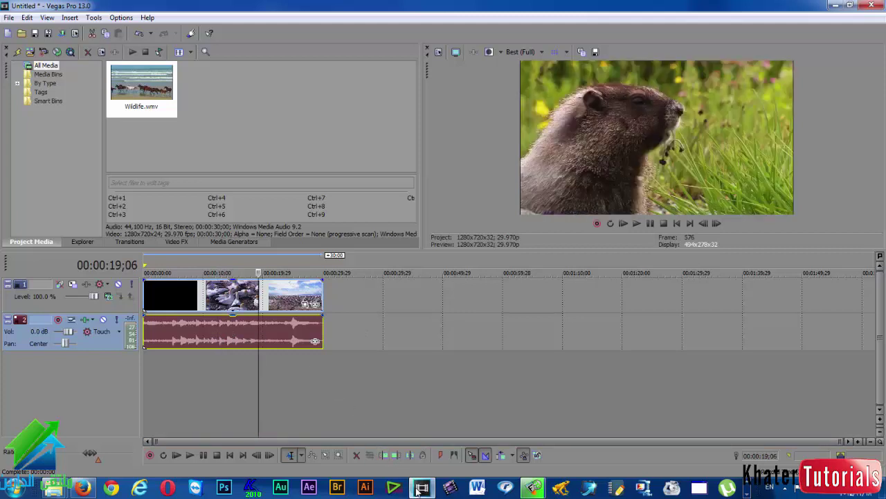
{"action": "left_click", "coordinate": [420, 488]}
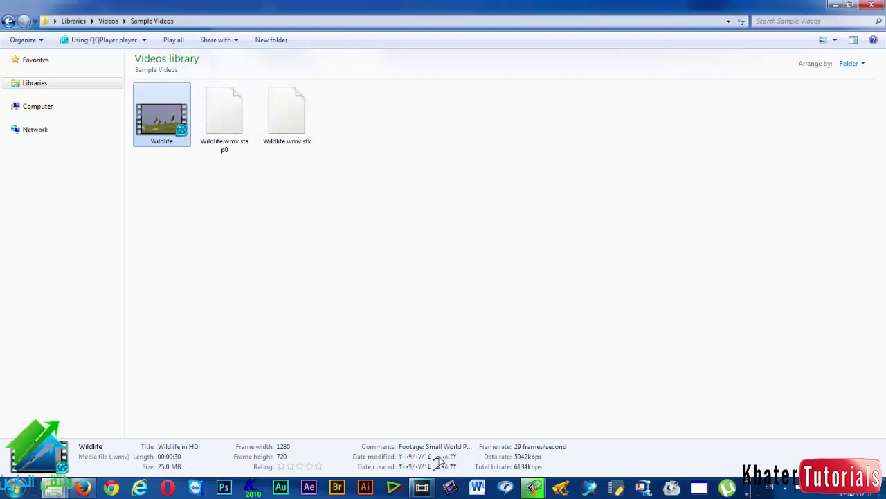
{"action": "left_click", "coordinate": [424, 487]}
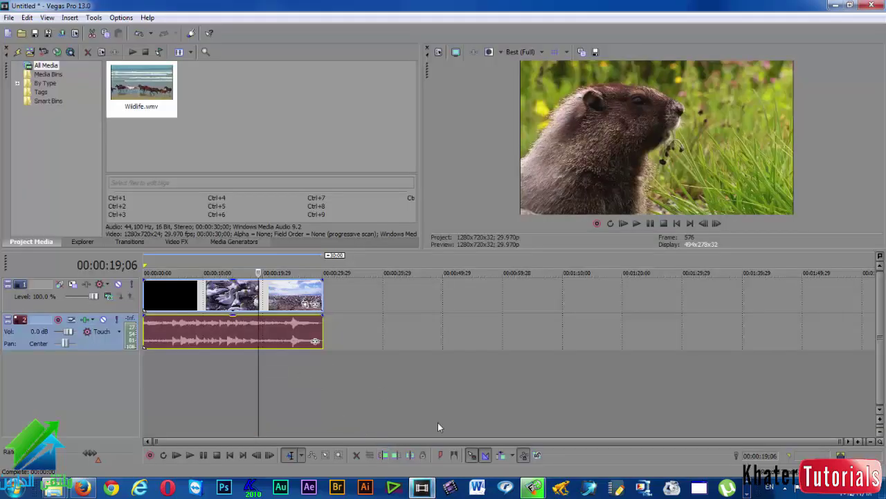
{"action": "left_click", "coordinate": [350, 338]}
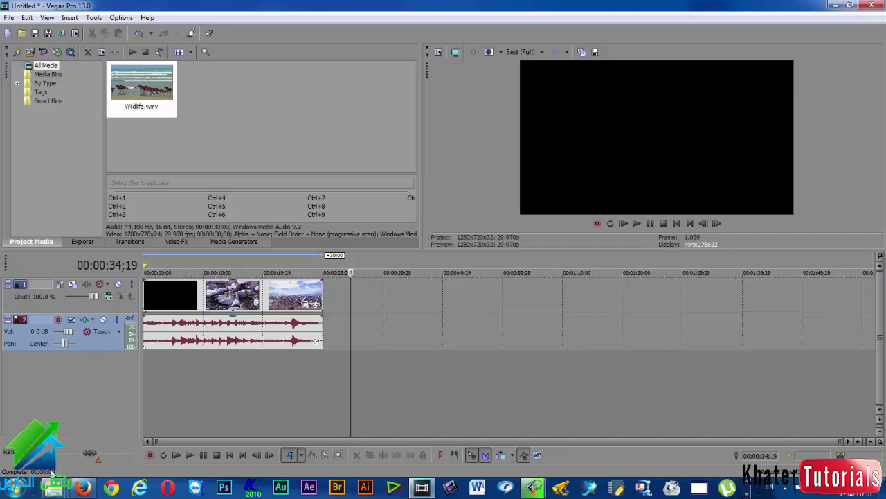
Open the Way2allah folder and add the 3ayez-2tgawiz_1_med lecture video to the timeline after the Wildlife clip.
{"action": "right_click", "coordinate": [57, 492]}
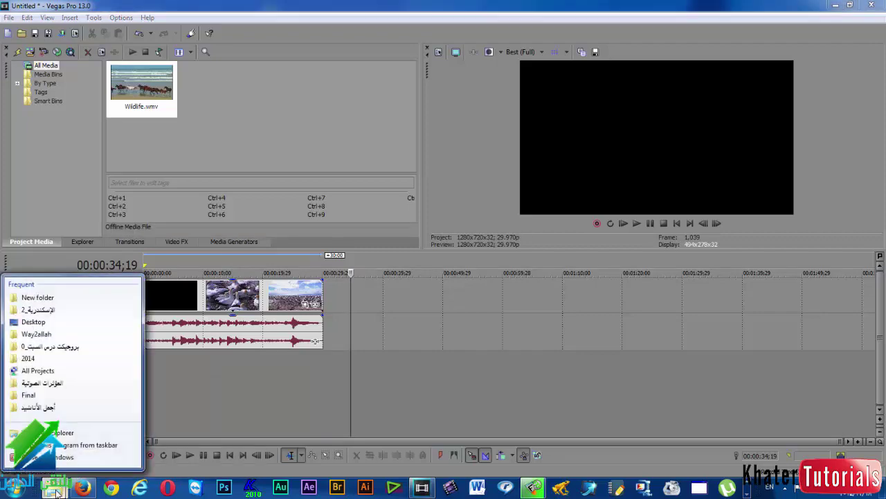
{"action": "left_click", "coordinate": [38, 334]}
{"action": "scroll", "coordinate": [485, 312], "scroll_direction": "down", "scroll_amount": 15}
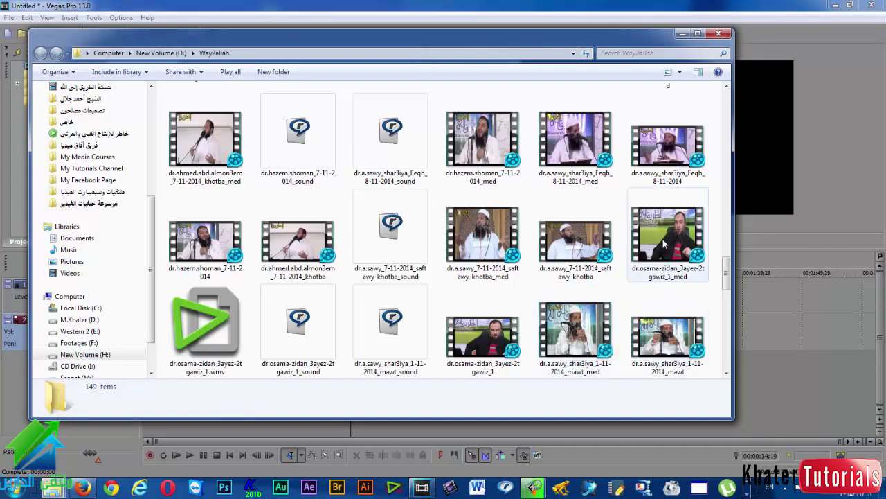
{"action": "left_click_drag", "start_coordinate": [666, 238], "coordinate": [754, 291]}
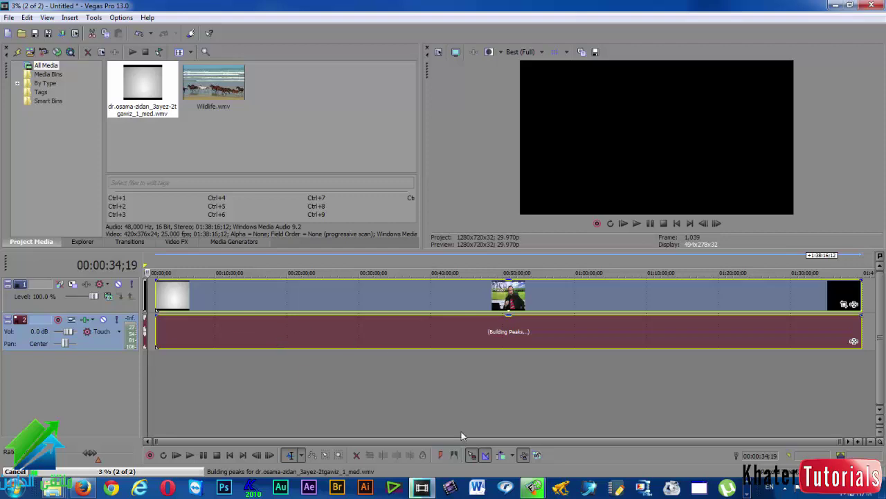
Find the lecture video's .sfk and .sfap0 companion files in the Way2allah folder and check their file details.
{"action": "left_click", "coordinate": [424, 488]}
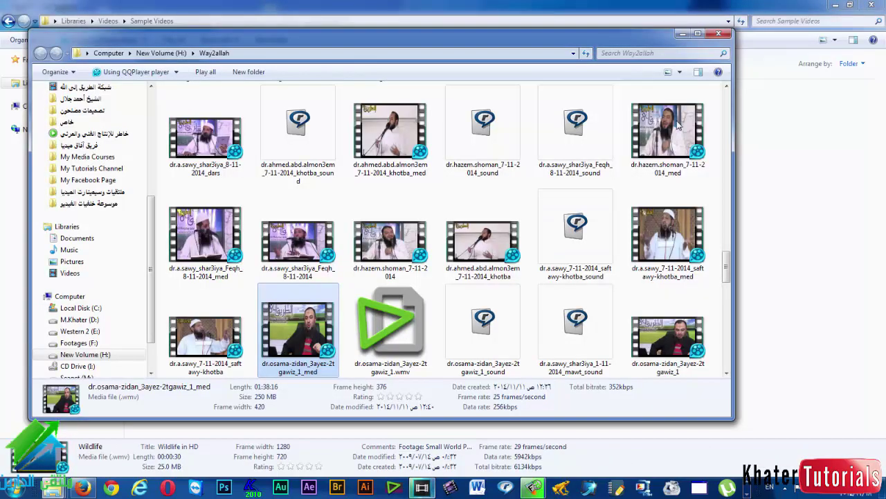
{"action": "key", "text": "super+Up"}
{"action": "scroll", "coordinate": [675, 239], "scroll_direction": "up", "scroll_amount": 5}
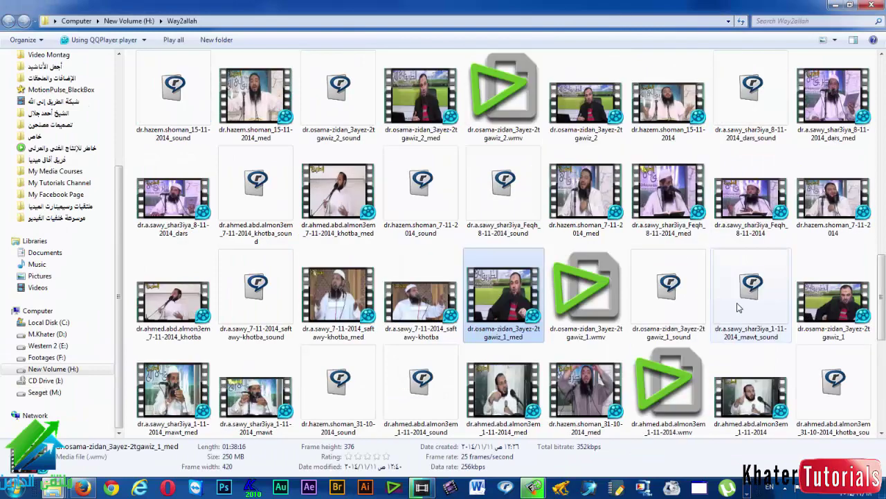
{"action": "scroll", "coordinate": [732, 289], "scroll_direction": "up", "scroll_amount": 3}
{"action": "scroll", "coordinate": [733, 289], "scroll_direction": "up", "scroll_amount": 3}
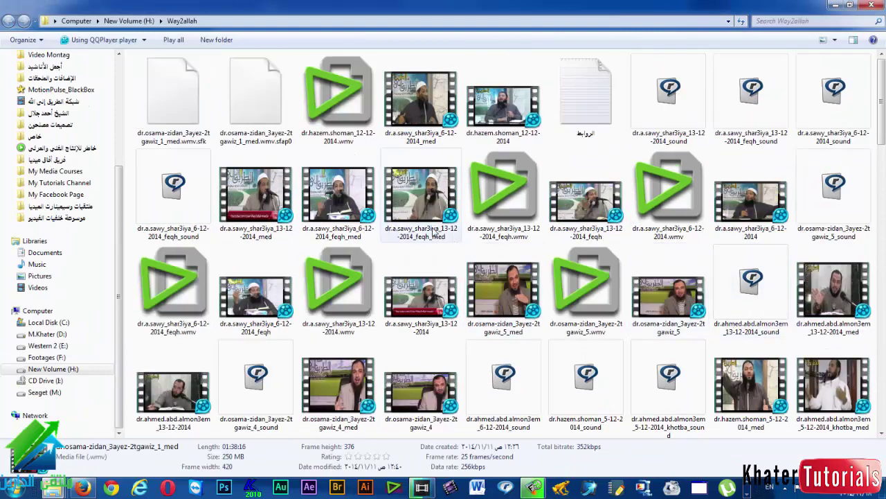
{"action": "left_click", "coordinate": [173, 97]}
{"action": "left_click", "coordinate": [272, 98]}
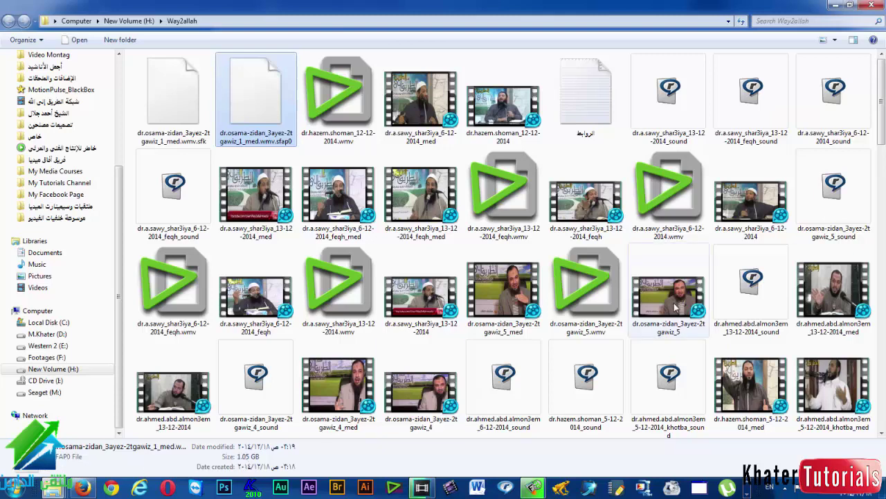
Compare the file details of the 3ayez-2tgawiz_1_med and 3ayez-2tgawiz_1 videos with those of the .sfap0 companion file.
{"action": "scroll", "coordinate": [668, 317], "scroll_direction": "down", "scroll_amount": 15}
{"action": "scroll", "coordinate": [673, 316], "scroll_direction": "down", "scroll_amount": 3}
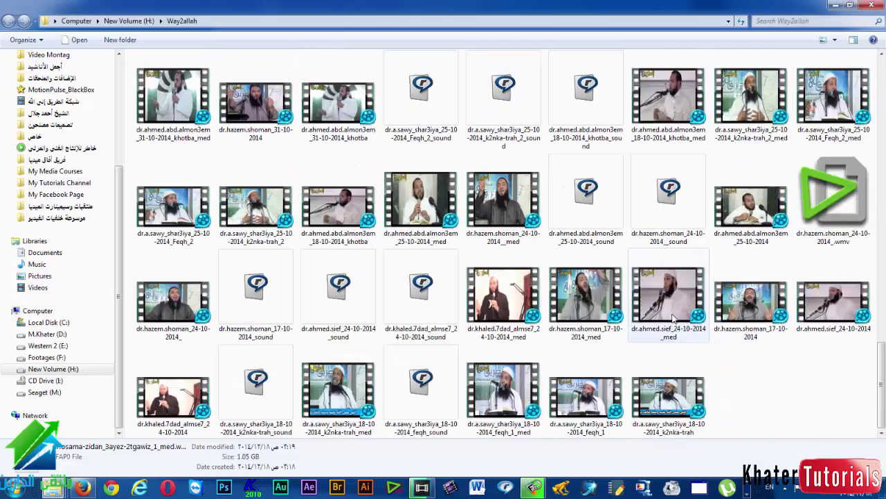
{"action": "scroll", "coordinate": [525, 332], "scroll_direction": "up", "scroll_amount": 3}
{"action": "scroll", "coordinate": [524, 331], "scroll_direction": "up", "scroll_amount": 3}
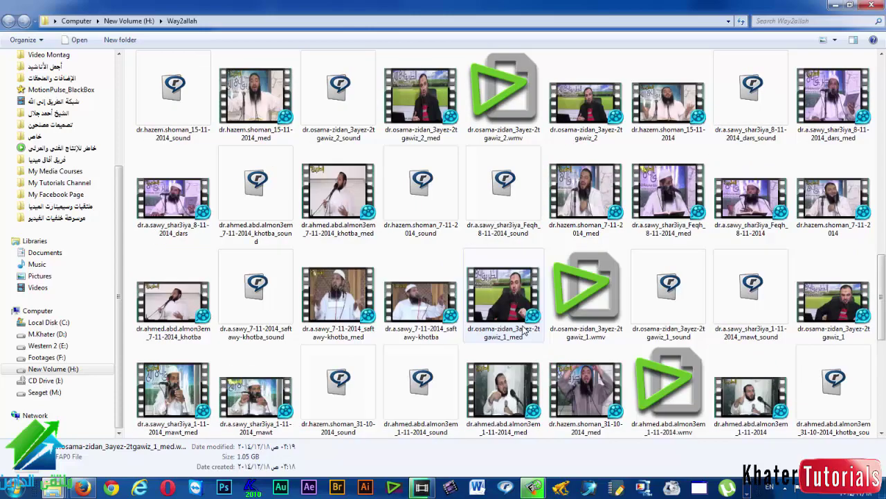
{"action": "left_click", "coordinate": [528, 316]}
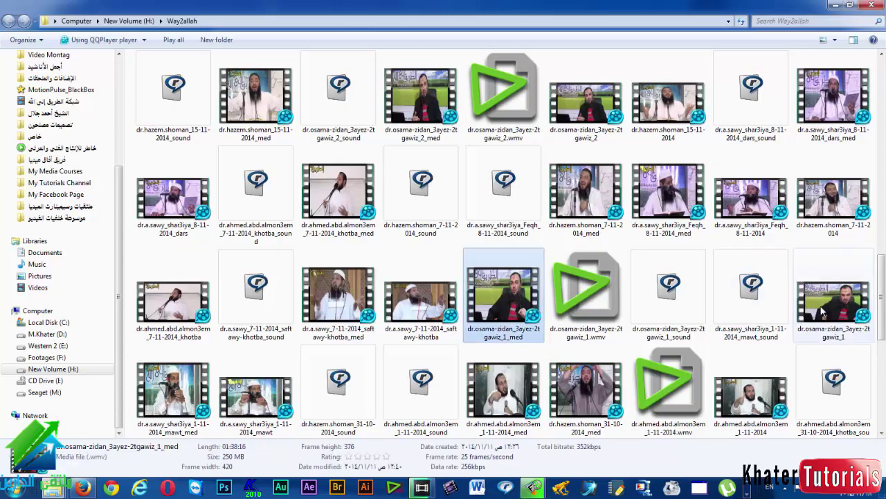
{"action": "left_click", "coordinate": [852, 298]}
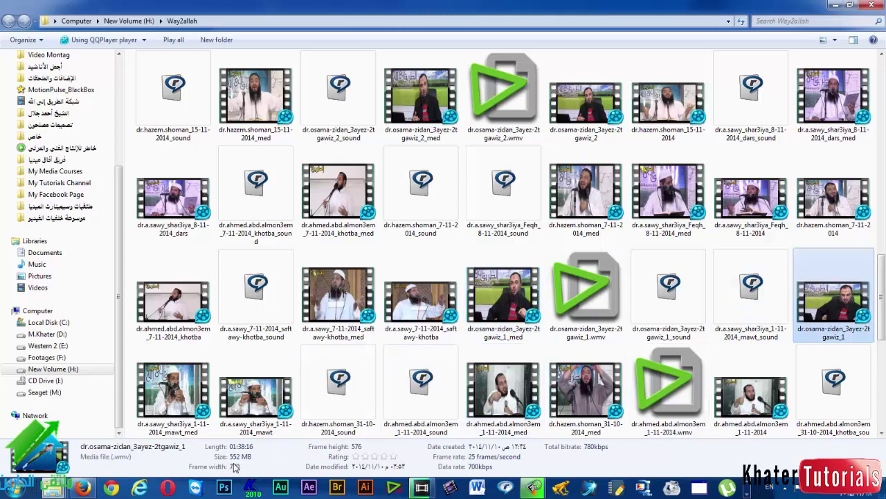
{"action": "scroll", "coordinate": [226, 416], "scroll_direction": "up", "scroll_amount": 10}
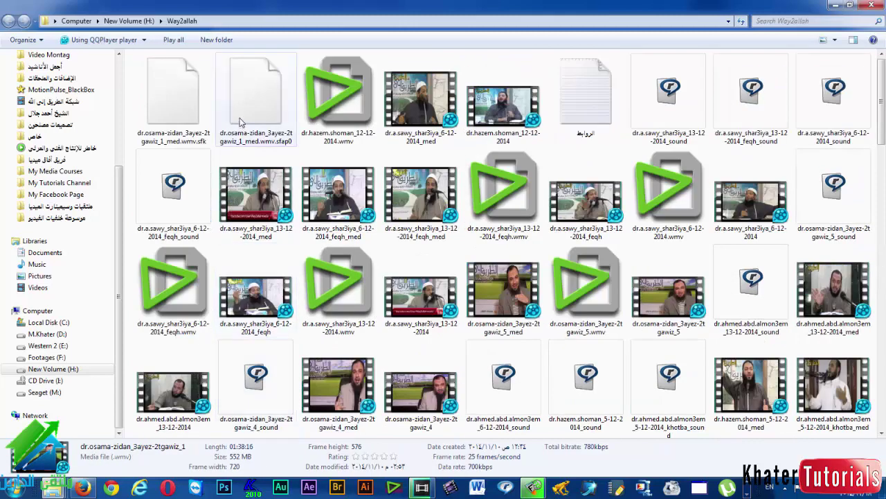
{"action": "left_click", "coordinate": [255, 97]}
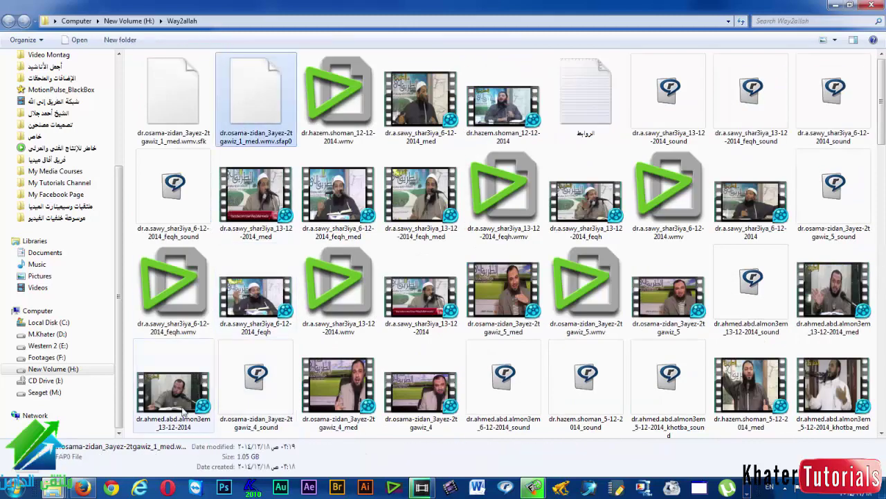
Return to Vegas Pro and examine the lecture clip's audio waveform at several points, ending with the cursor at 00:11:44;28.
{"action": "left_click", "coordinate": [422, 487]}
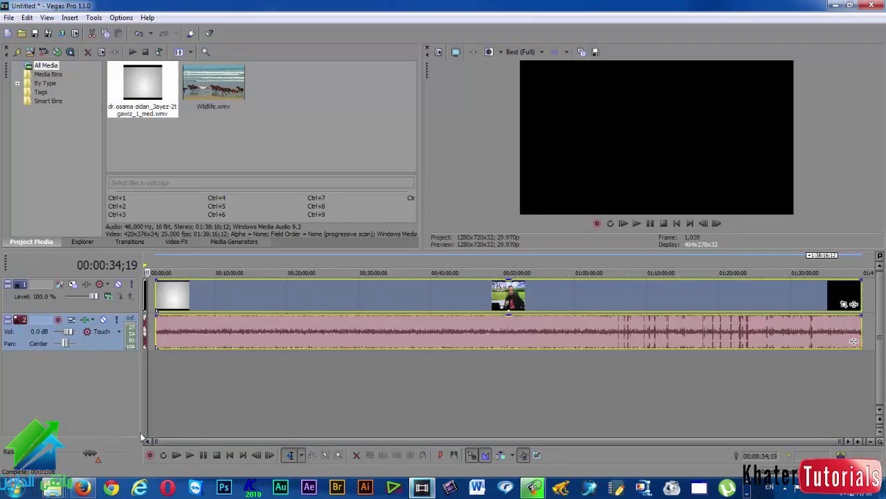
{"action": "left_click", "coordinate": [207, 333]}
{"action": "scroll", "coordinate": [206, 332], "scroll_direction": "up", "scroll_amount": 3}
{"action": "scroll", "coordinate": [207, 333], "scroll_direction": "up", "scroll_amount": 5}
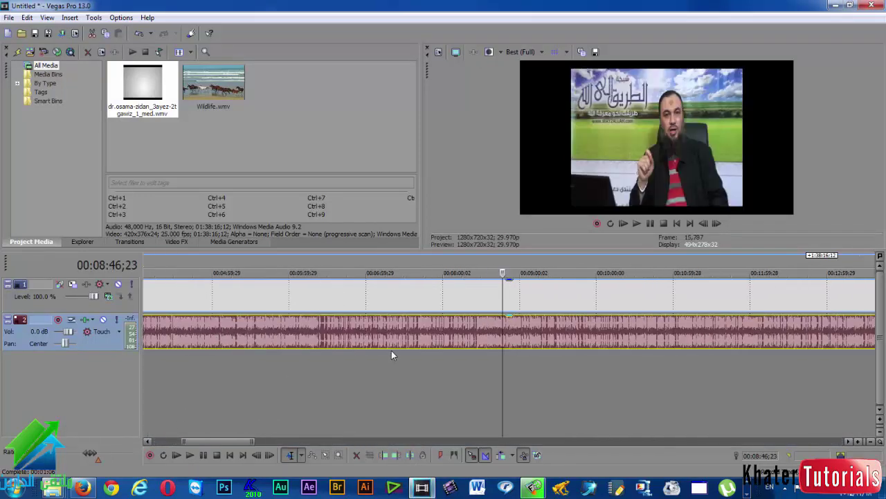
{"action": "left_click", "coordinate": [567, 341]}
{"action": "left_click", "coordinate": [644, 343]}
{"action": "left_click", "coordinate": [730, 344]}
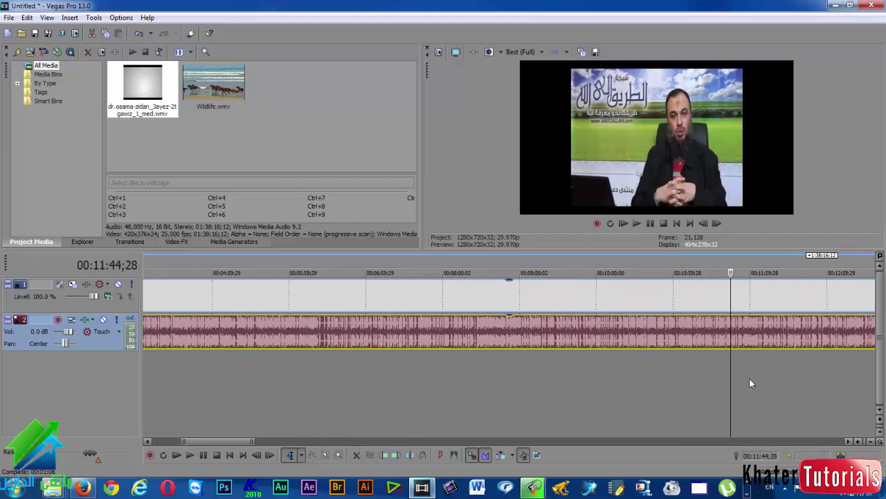
{"action": "scroll", "coordinate": [749, 379], "scroll_direction": "down", "scroll_amount": 10}
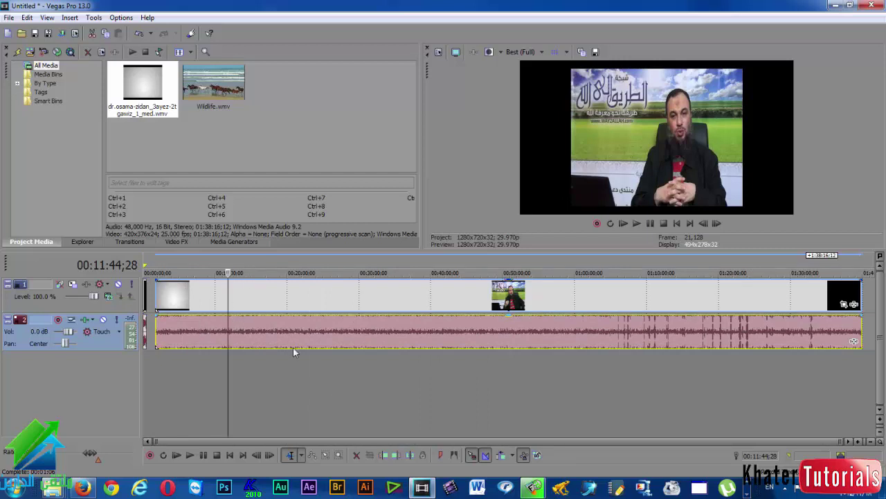
Preview the Wildlife clip at 00:00:12;22 and the lecture clip at 00:01:55;20, and deselect both with the cursor at 00:01:09;06.
{"action": "left_click", "coordinate": [355, 295]}
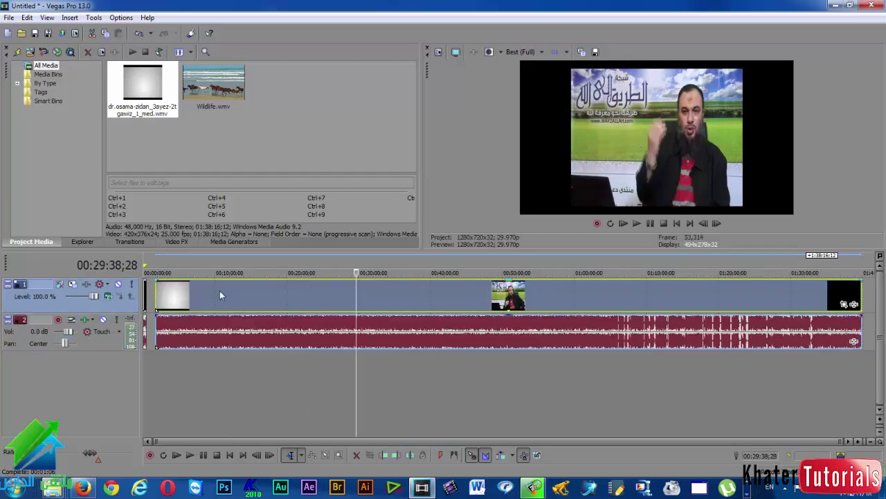
{"action": "left_click", "coordinate": [151, 296]}
{"action": "scroll", "coordinate": [175, 305], "scroll_direction": "up", "scroll_amount": 5}
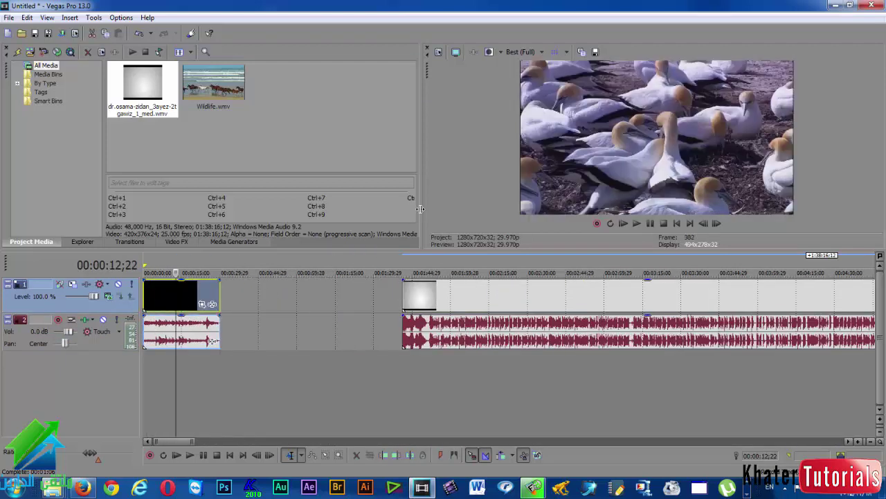
{"action": "left_click", "coordinate": [430, 307]}
{"action": "scroll", "coordinate": [431, 307], "scroll_direction": "down", "scroll_amount": 5}
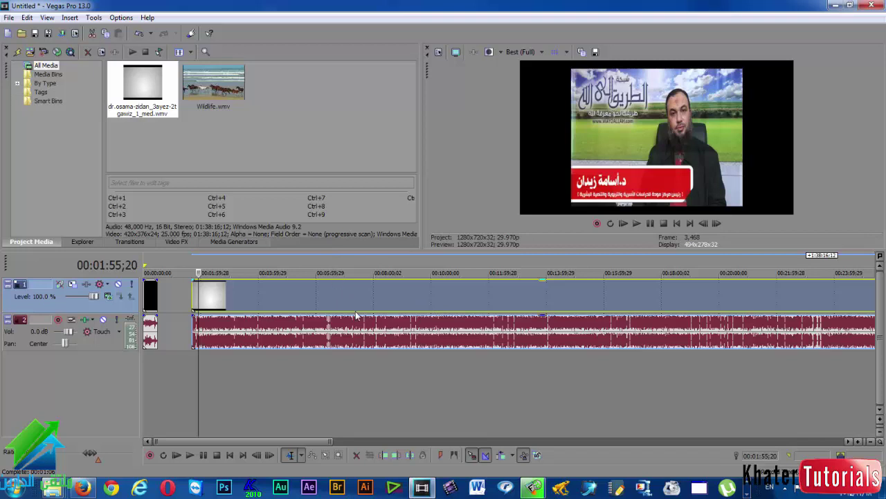
{"action": "left_click", "coordinate": [287, 154]}
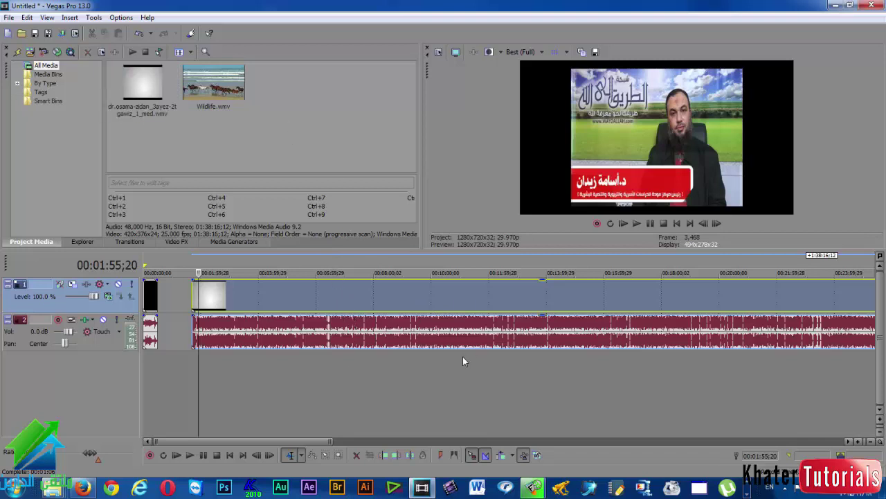
{"action": "left_click", "coordinate": [176, 385]}
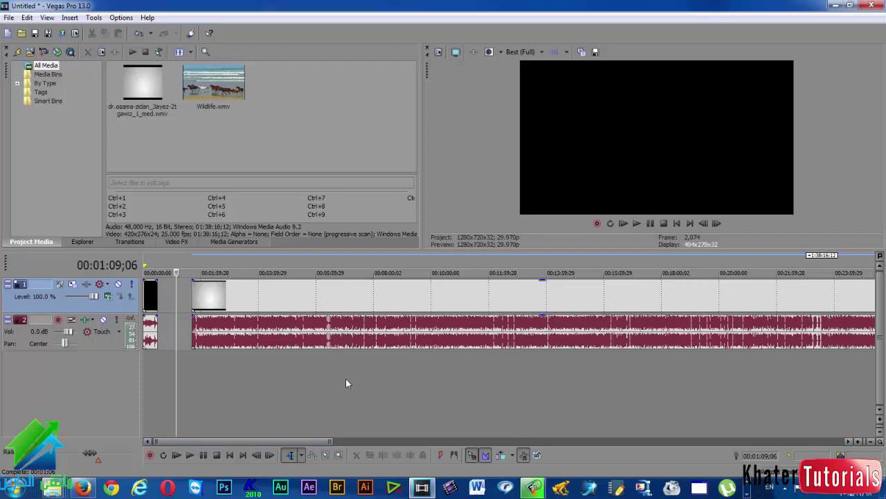
Preview the lecture clip at 00:02:35;29 and place the cursor in the gap between the two clips at 00:00:57;10.
{"action": "scroll", "coordinate": [236, 361], "scroll_direction": "down", "scroll_amount": 2}
{"action": "scroll", "coordinate": [234, 363], "scroll_direction": "up", "scroll_amount": 5}
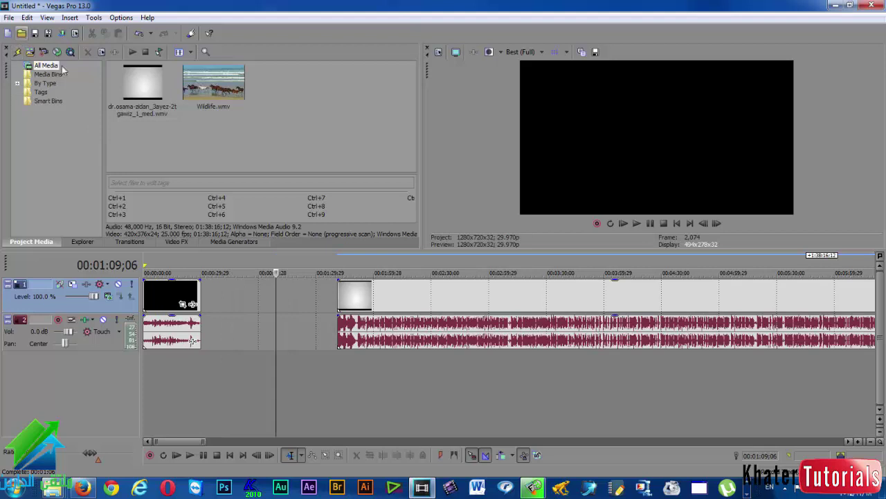
{"action": "left_click", "coordinate": [443, 304]}
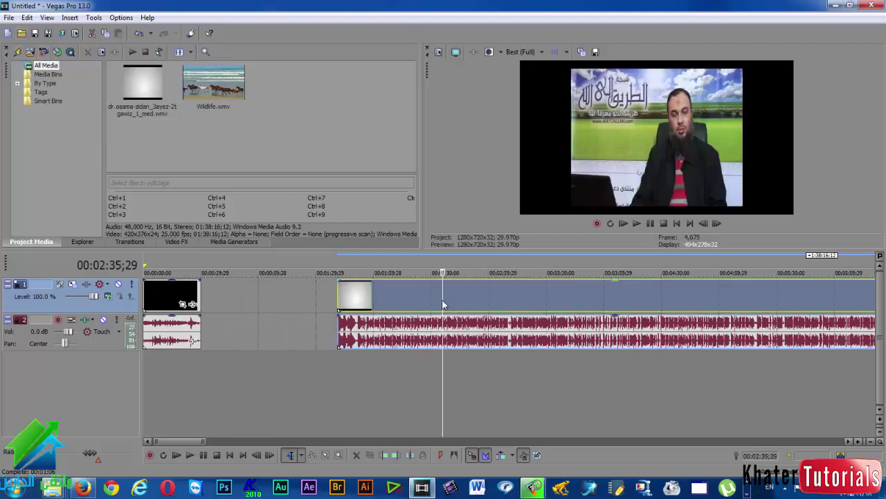
{"action": "left_click", "coordinate": [361, 305]}
{"action": "left_click", "coordinate": [302, 291]}
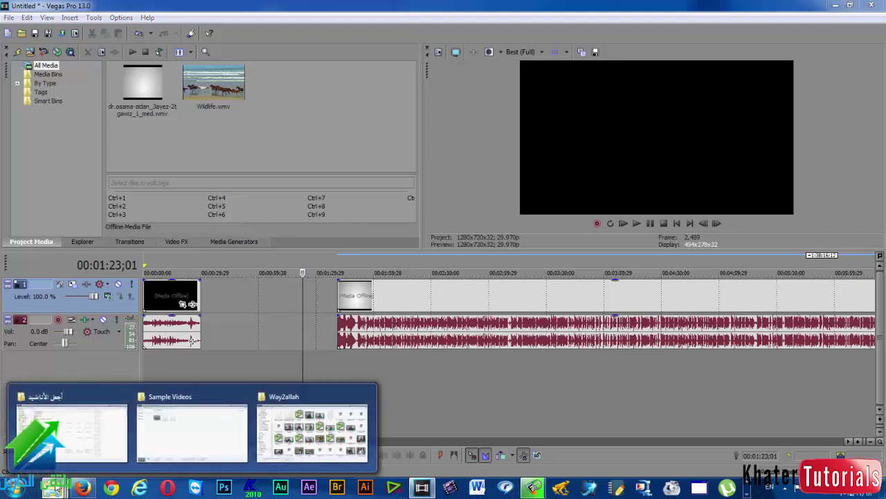
{"action": "left_click", "coordinate": [253, 302]}
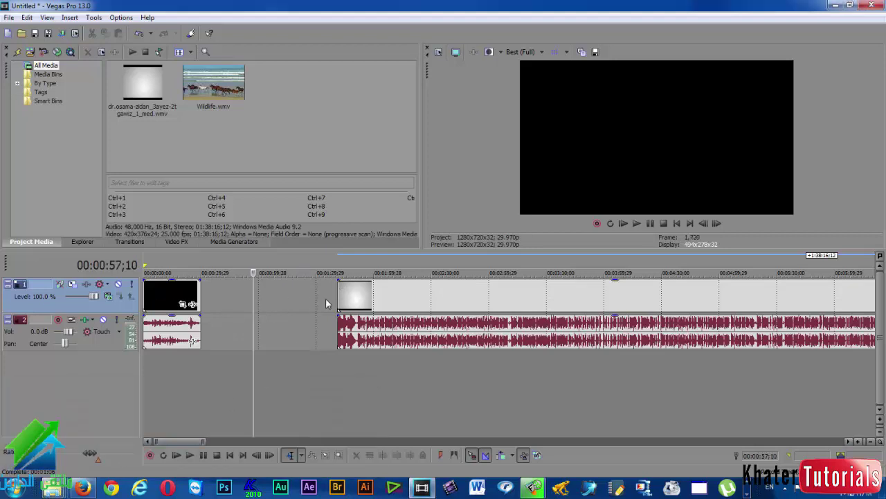
Preview the lecture clip at 00:01:47;24 and 00:05:23;16, and select the Wildlife video clip with the cursor at 00:00:04;27.
{"action": "left_click", "coordinate": [352, 300]}
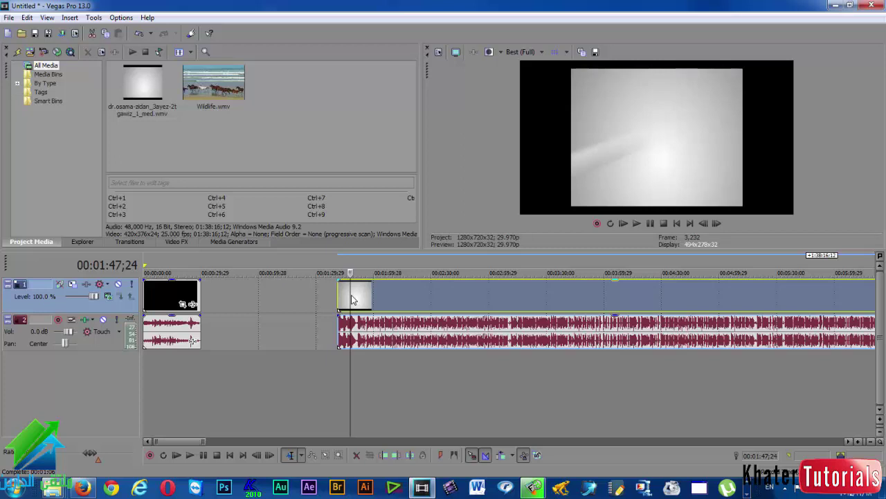
{"action": "scroll", "coordinate": [353, 300], "scroll_direction": "down", "scroll_amount": 3}
{"action": "left_click", "coordinate": [351, 303]}
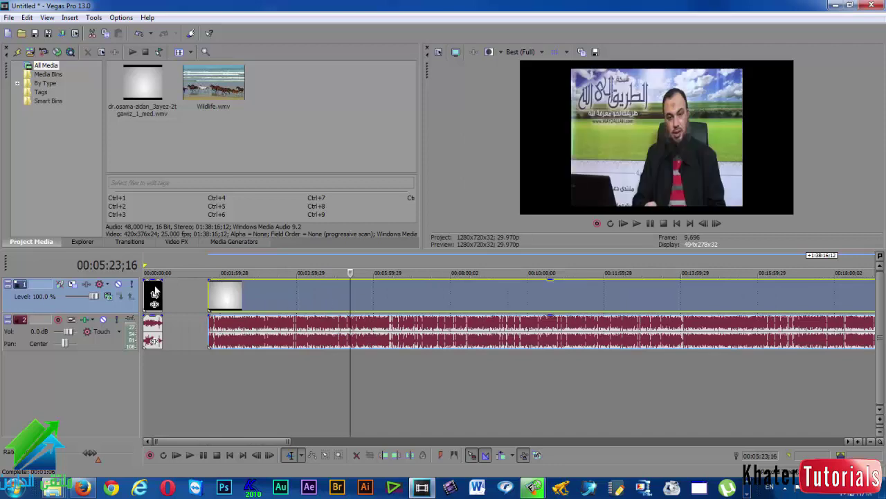
{"action": "left_click", "coordinate": [273, 301]}
{"action": "left_click_drag", "start_coordinate": [156, 285], "coordinate": [156, 285]}
{"action": "scroll", "coordinate": [161, 291], "scroll_direction": "up", "scroll_amount": 5}
{"action": "left_click", "coordinate": [162, 282]}
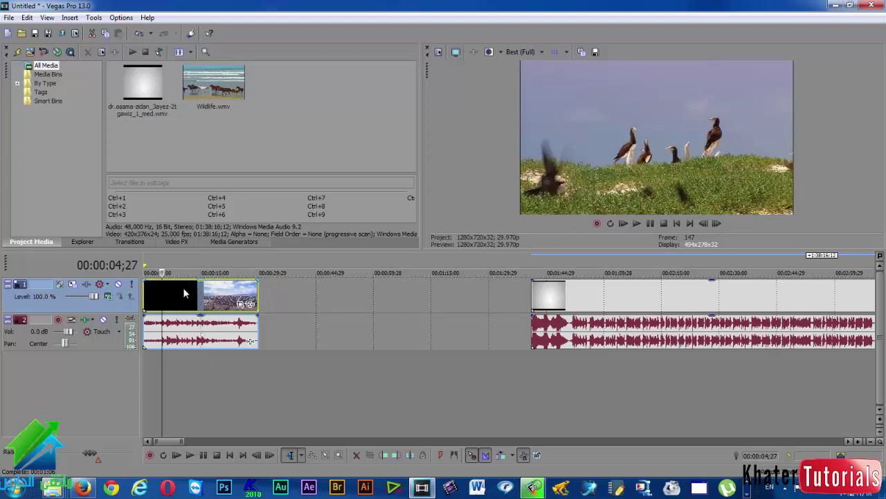
{"action": "mouse_move", "coordinate": [183, 293]}
{"action": "left_mouse_down"}
{"action": "mouse_move", "coordinate": [279, 293]}
{"action": "mouse_move", "coordinate": [178, 295]}
{"action": "left_mouse_up"}
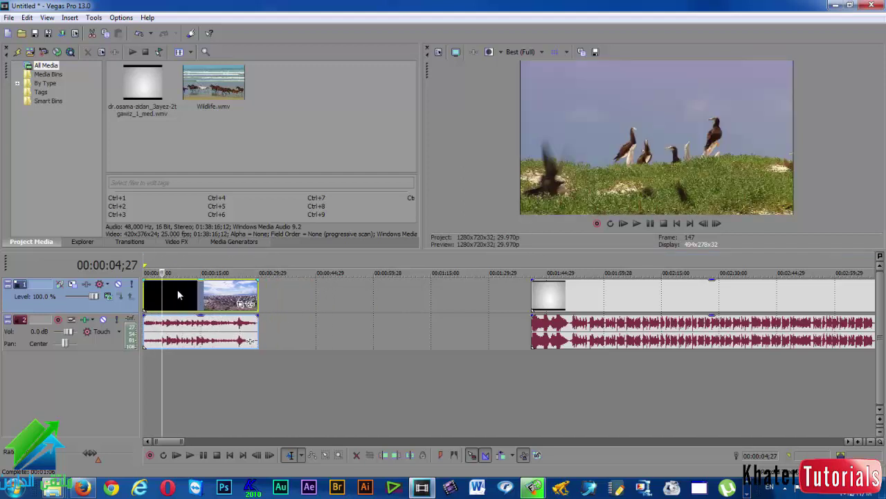
Preview the Wildlife clip at 00:00:07;28 and 00:00:12;25, selecting its audio and video parts in turn.
{"action": "left_click", "coordinate": [184, 331]}
{"action": "left_click", "coordinate": [174, 296]}
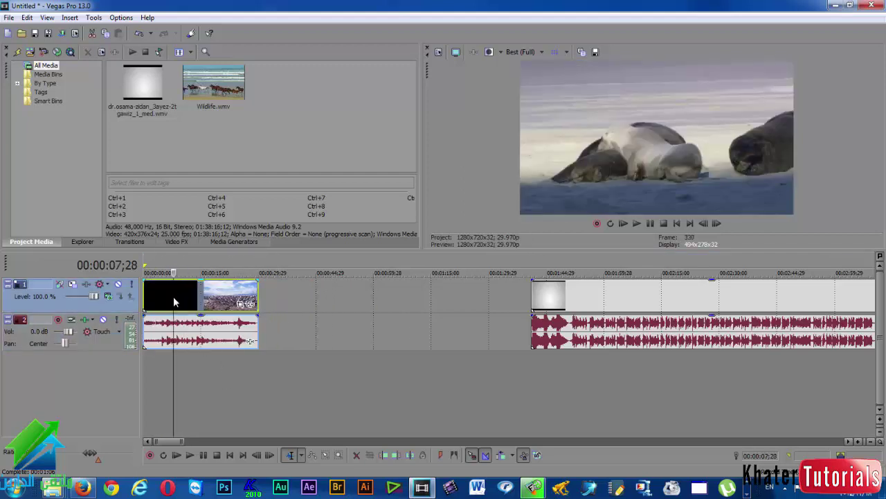
{"action": "left_click", "coordinate": [176, 331]}
{"action": "left_click", "coordinate": [193, 367]}
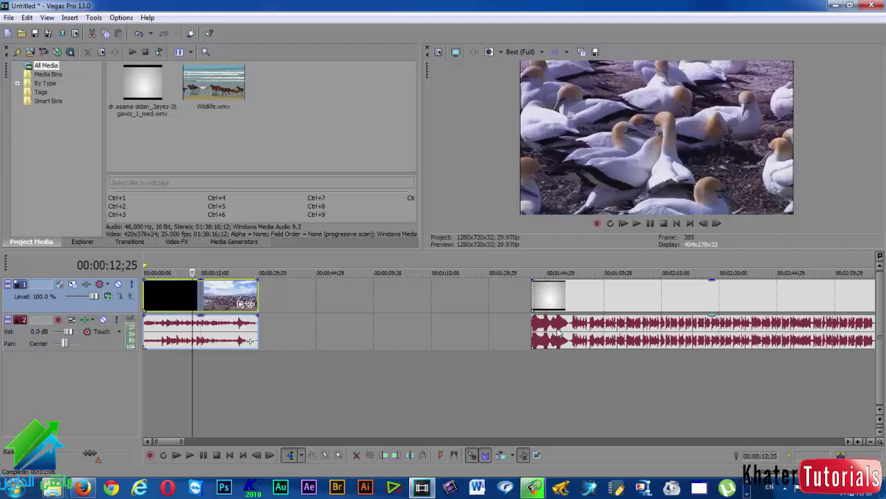
Move the lecture clip about 55 seconds earlier on the timeline and preview it at 00:00:57;10 and 00:01:04;01.
{"action": "left_click_drag", "start_coordinate": [559, 334], "coordinate": [332, 335]}
{"action": "left_click", "coordinate": [364, 305]}
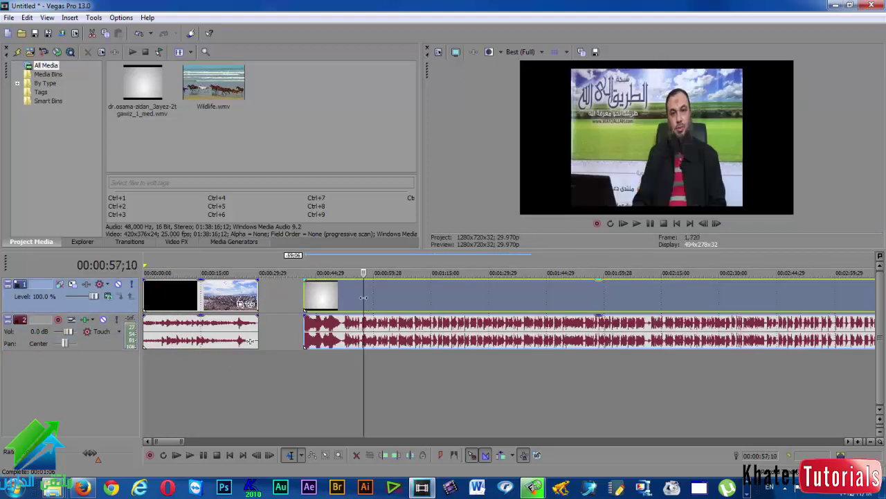
{"action": "left_click_drag", "start_coordinate": [363, 298], "coordinate": [389, 297]}
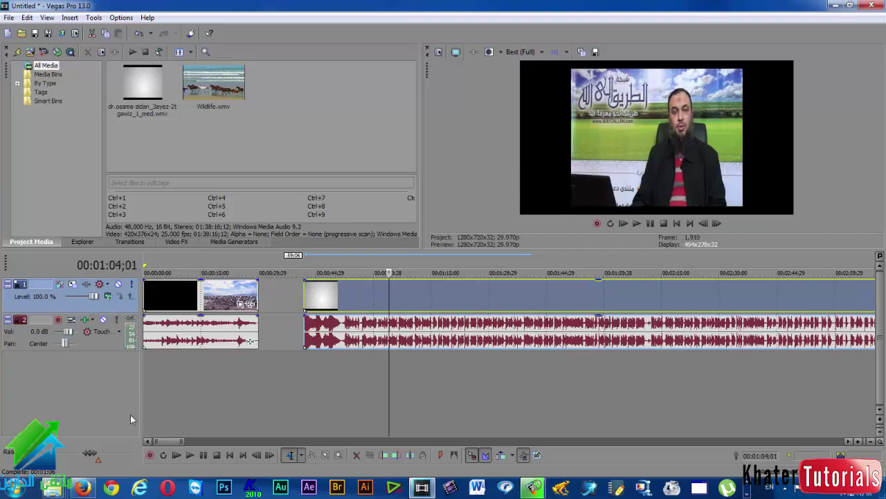
Switch to the Sample Videos folder to examine the Wildlife video's companion files, and return to Vegas Pro.
{"action": "mouse_move", "coordinate": [57, 490]}
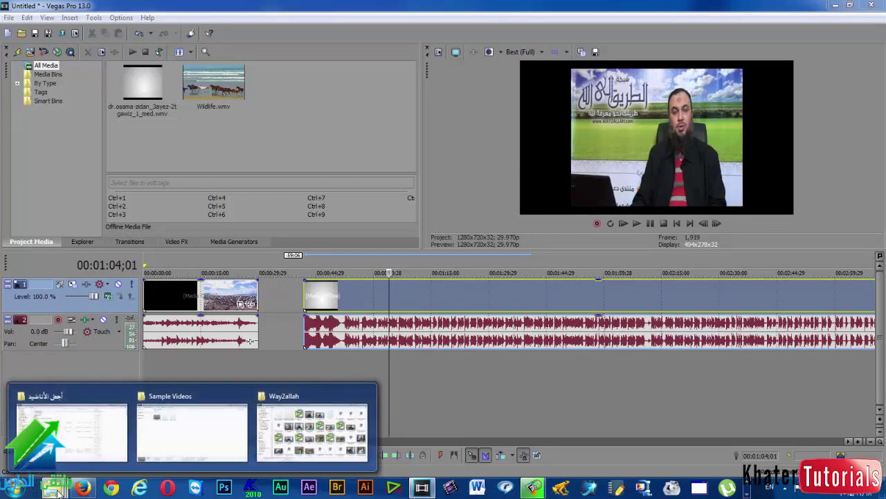
{"action": "left_click", "coordinate": [170, 427]}
{"action": "left_click", "coordinate": [56, 489]}
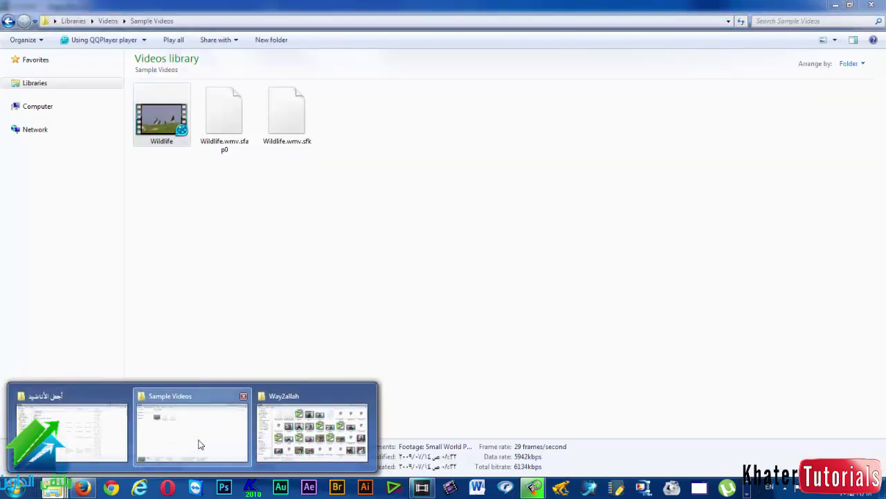
{"action": "left_click", "coordinate": [422, 487]}
Move the lecture clip about 1 minute 20 seconds later and select the Wildlife video event with the cursor at 00:00:10;15.
{"action": "left_click", "coordinate": [288, 299]}
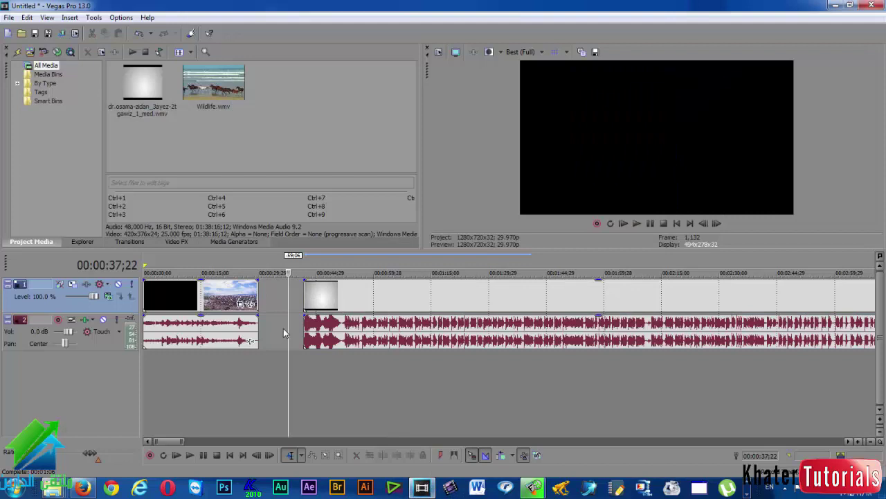
{"action": "left_click", "coordinate": [181, 291]}
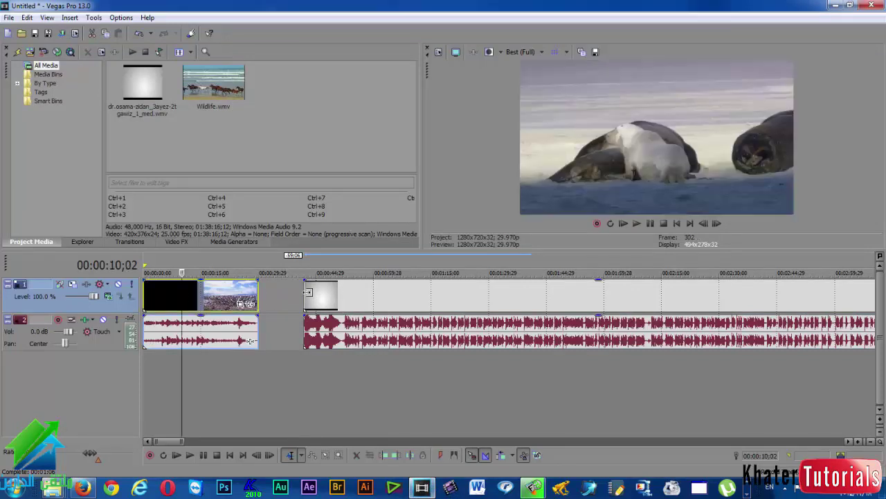
{"action": "left_click_drag", "start_coordinate": [332, 299], "coordinate": [641, 303]}
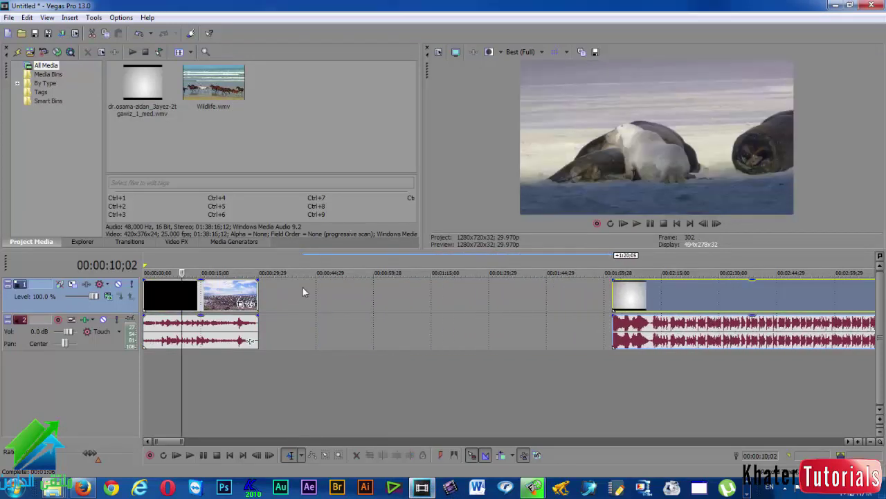
{"action": "left_click", "coordinate": [184, 304]}
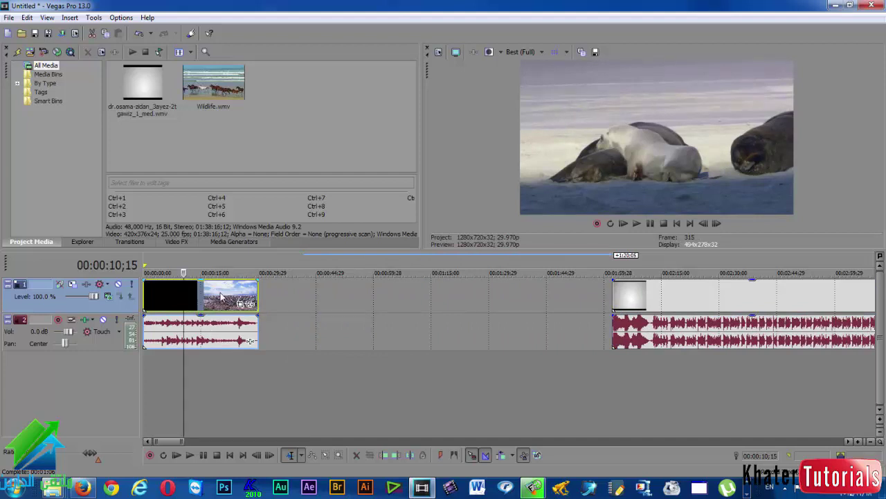
{"action": "mouse_move", "coordinate": [221, 296]}
{"action": "left_mouse_down"}
{"action": "mouse_move", "coordinate": [274, 297]}
{"action": "mouse_move", "coordinate": [195, 296]}
{"action": "mouse_move", "coordinate": [214, 298]}
{"action": "left_mouse_up"}
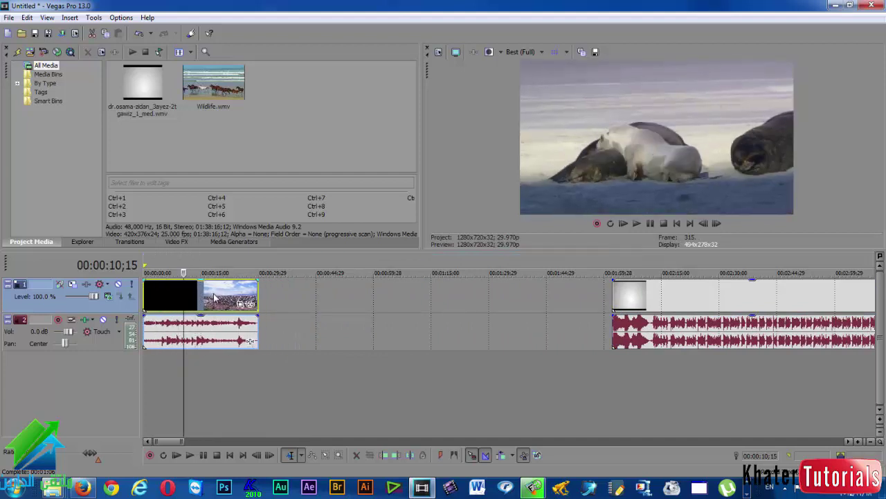
Select the Wildlife clip's audio and video events in turn to examine their grouping, ending with the cursor at 00:00:08;28.
{"action": "left_click", "coordinate": [181, 323]}
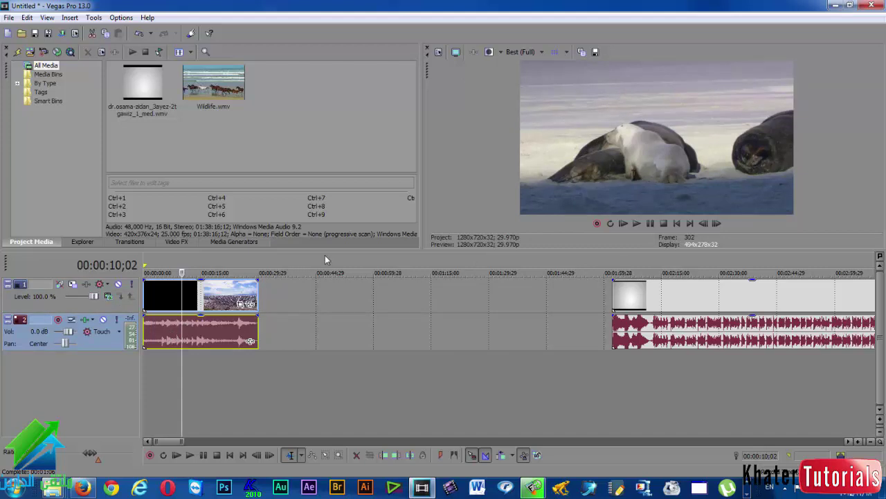
{"action": "left_click", "coordinate": [189, 395]}
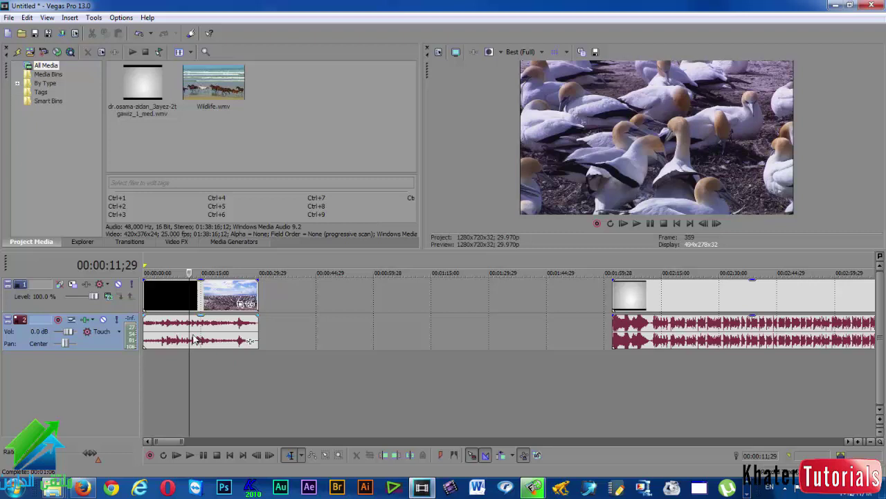
{"action": "left_click", "coordinate": [181, 292]}
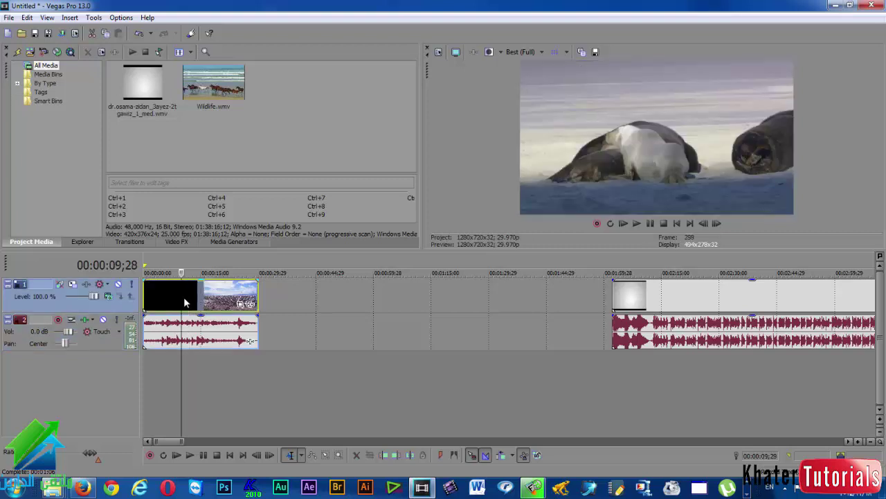
{"action": "left_click", "coordinate": [190, 334]}
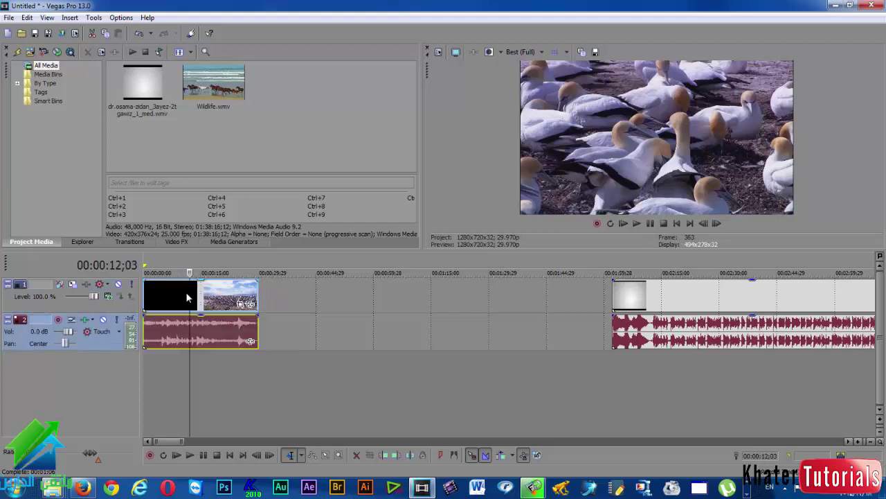
{"action": "left_click", "coordinate": [186, 292]}
{"action": "left_click", "coordinate": [184, 333]}
{"action": "left_click", "coordinate": [187, 333]}
{"action": "left_click", "coordinate": [181, 297]}
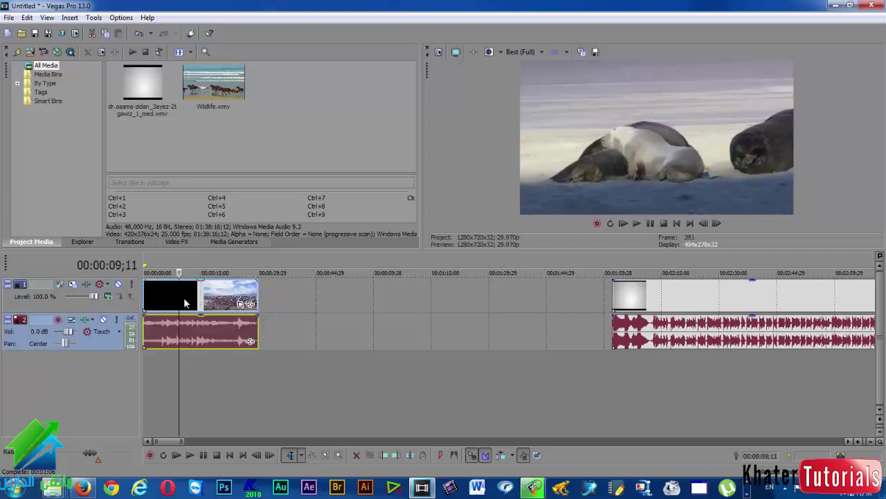
{"action": "left_click", "coordinate": [184, 330]}
{"action": "left_click", "coordinate": [178, 327]}
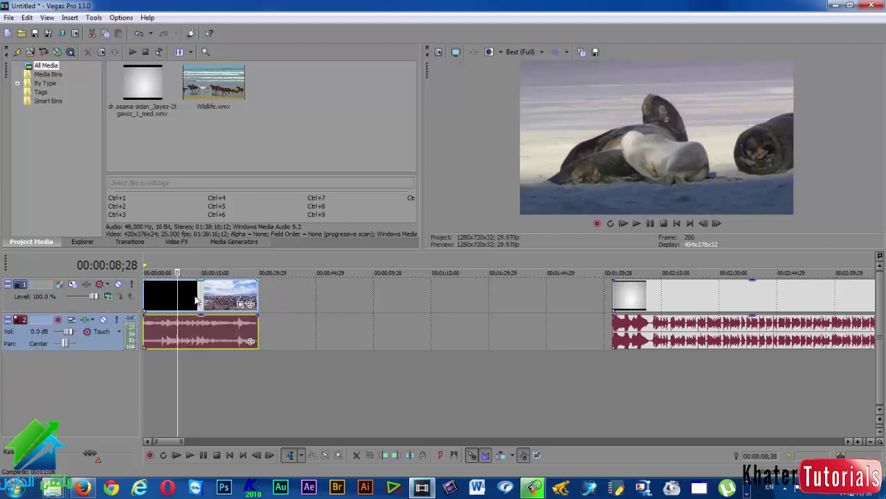
Clear the group joining the Wildlife clip's video and audio, and select each event separately, ending on the video at 00:00:08;06.
{"action": "right_click", "coordinate": [196, 300]}
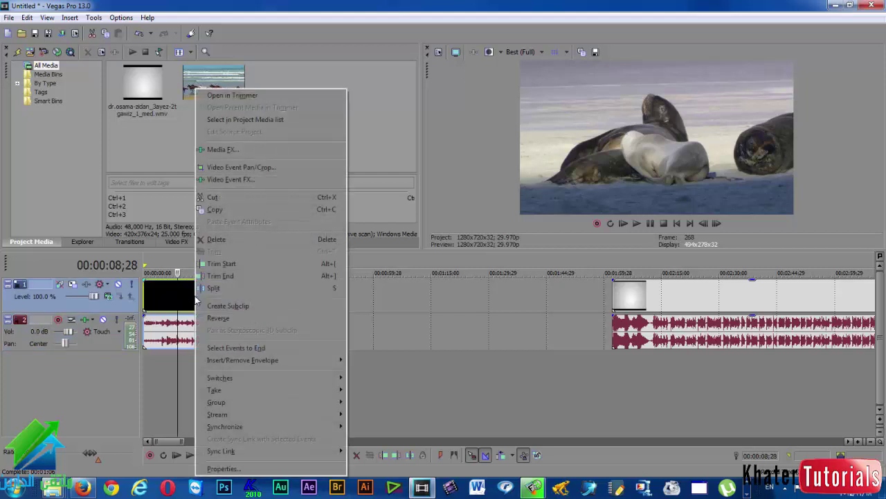
{"action": "mouse_move", "coordinate": [219, 402]}
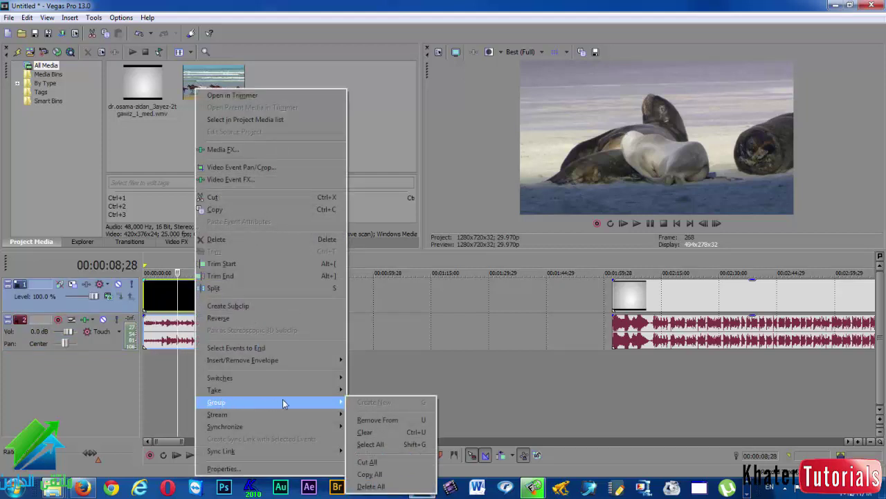
{"action": "left_click", "coordinate": [371, 433]}
{"action": "left_click_drag", "start_coordinate": [225, 305], "coordinate": [200, 298]}
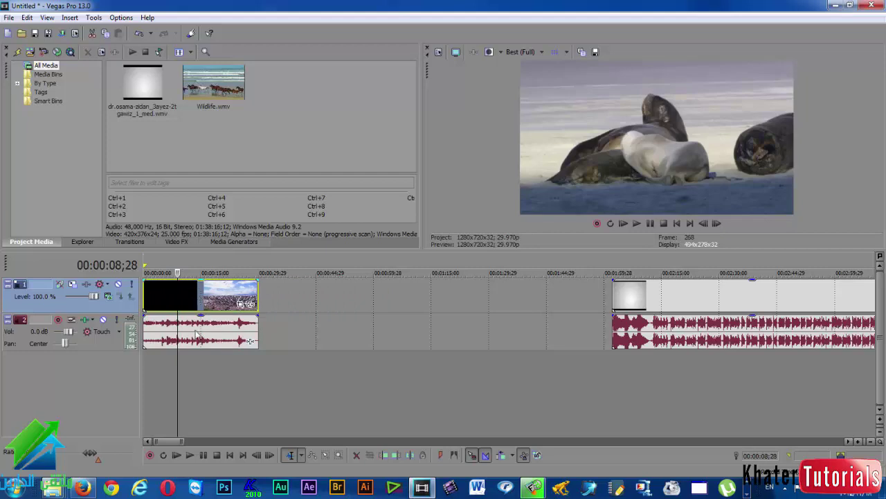
{"action": "left_click_drag", "start_coordinate": [213, 333], "coordinate": [194, 337]}
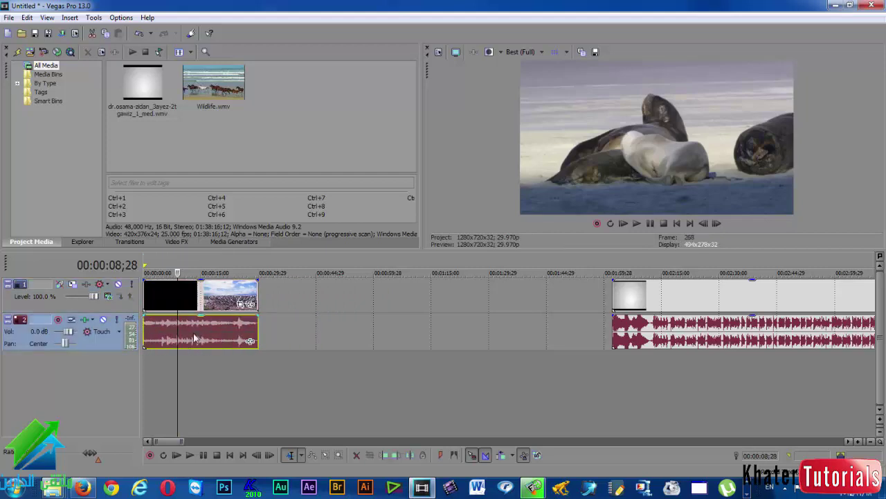
{"action": "mouse_move", "coordinate": [196, 299]}
{"action": "left_mouse_down"}
{"action": "mouse_move", "coordinate": [208, 299]}
{"action": "mouse_move", "coordinate": [197, 299]}
{"action": "left_mouse_up"}
{"action": "left_click", "coordinate": [175, 299]}
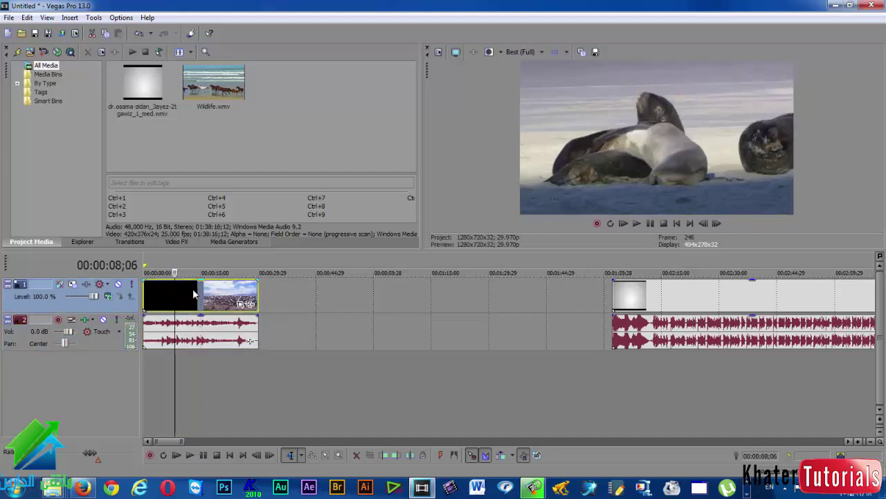
Remove the lecture clip's audio event from its group and select the lecture video event on its own.
{"action": "left_click", "coordinate": [632, 335]}
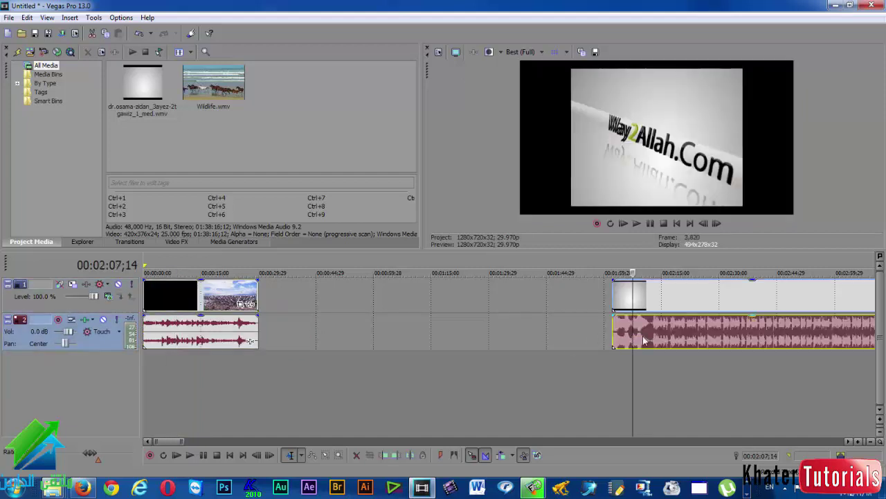
{"action": "right_click", "coordinate": [636, 331]}
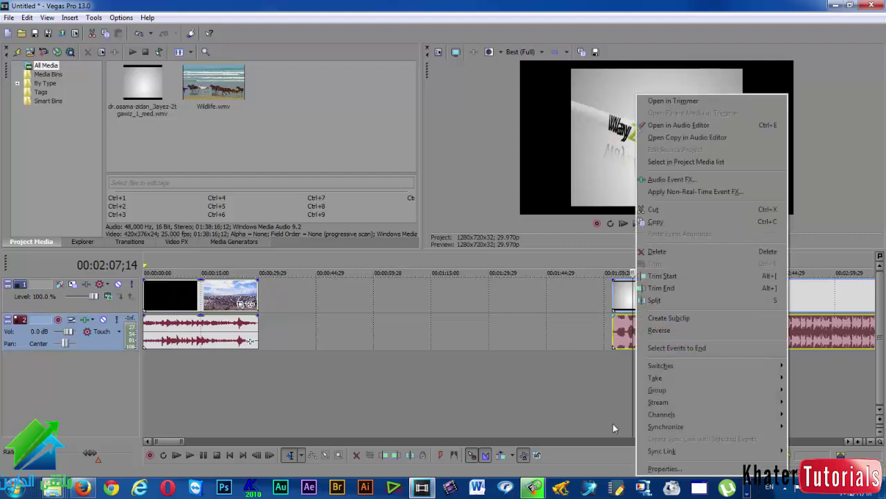
{"action": "mouse_move", "coordinate": [671, 389]}
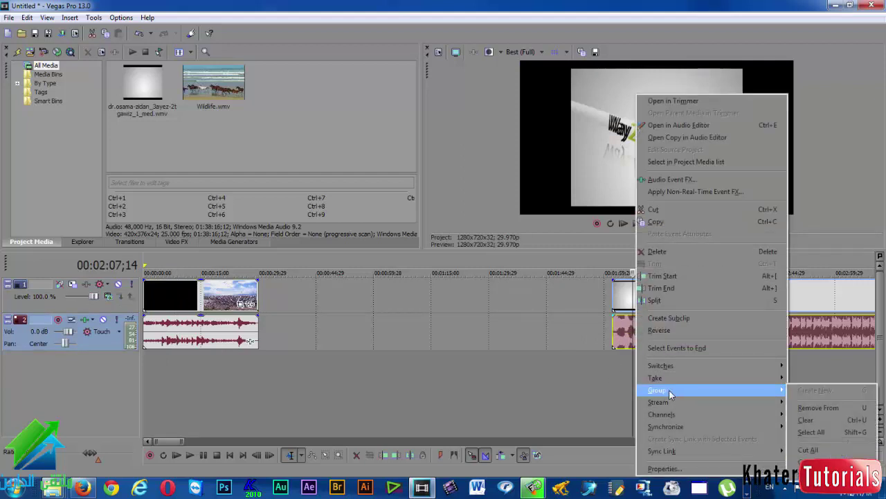
{"action": "left_click", "coordinate": [818, 407]}
{"action": "left_click_drag", "start_coordinate": [669, 302], "coordinate": [667, 277]}
Examine the ungrouped clips, selecting the Wildlife audio event at 00:00:05;23 and its video event at 00:00:04;23.
{"action": "scroll", "coordinate": [607, 297], "scroll_direction": "down", "scroll_amount": 2}
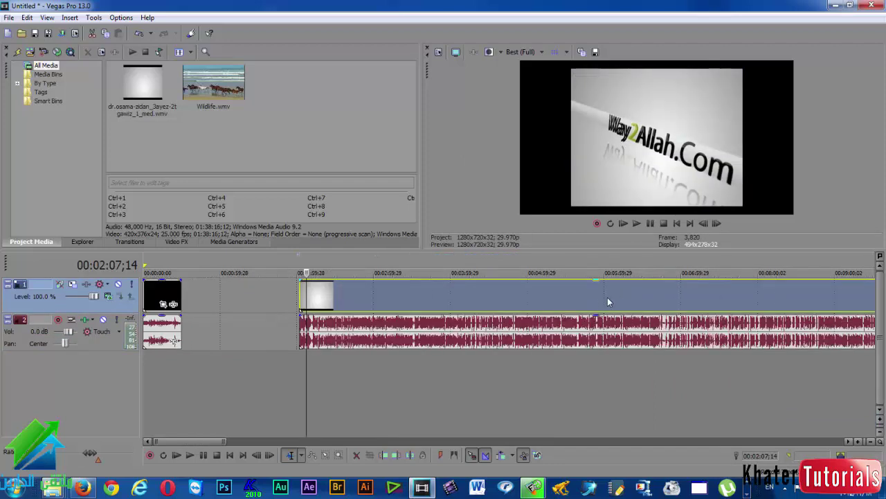
{"action": "scroll", "coordinate": [430, 310], "scroll_direction": "down", "scroll_amount": 3}
{"action": "scroll", "coordinate": [218, 322], "scroll_direction": "up", "scroll_amount": 5}
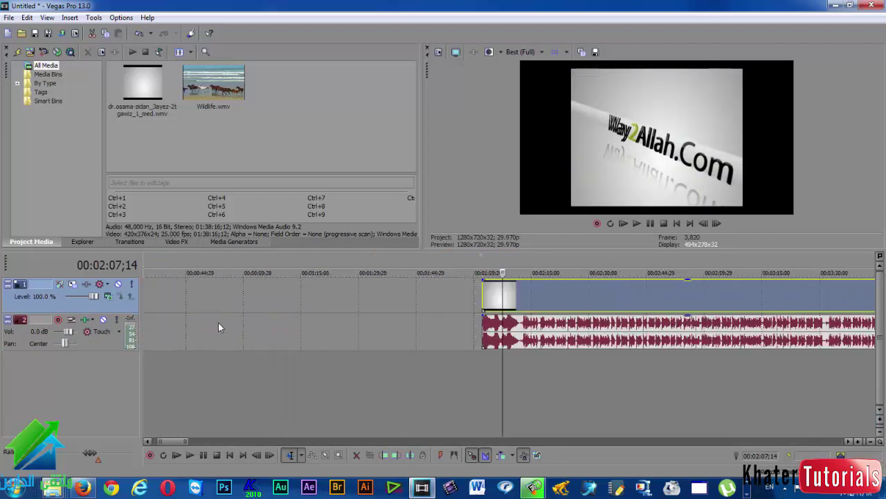
{"action": "scroll", "coordinate": [215, 323], "scroll_direction": "down", "scroll_amount": 4}
{"action": "left_click", "coordinate": [149, 338]}
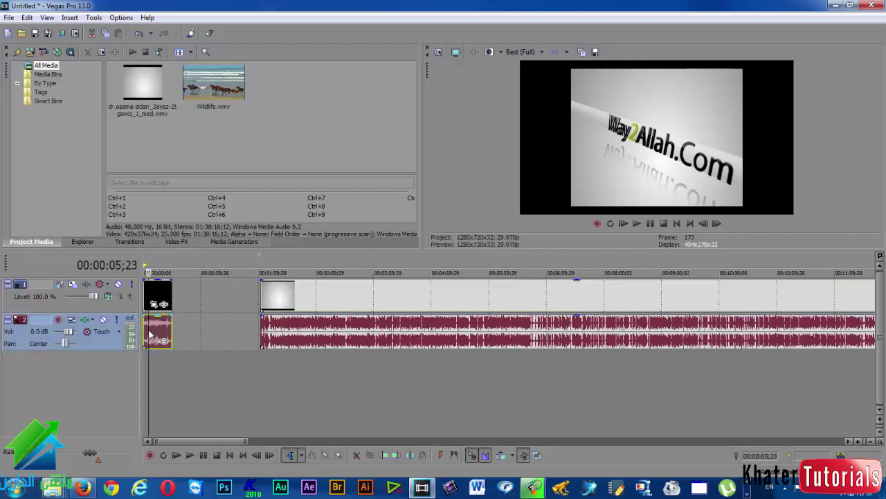
{"action": "scroll", "coordinate": [153, 339], "scroll_direction": "up", "scroll_amount": 3}
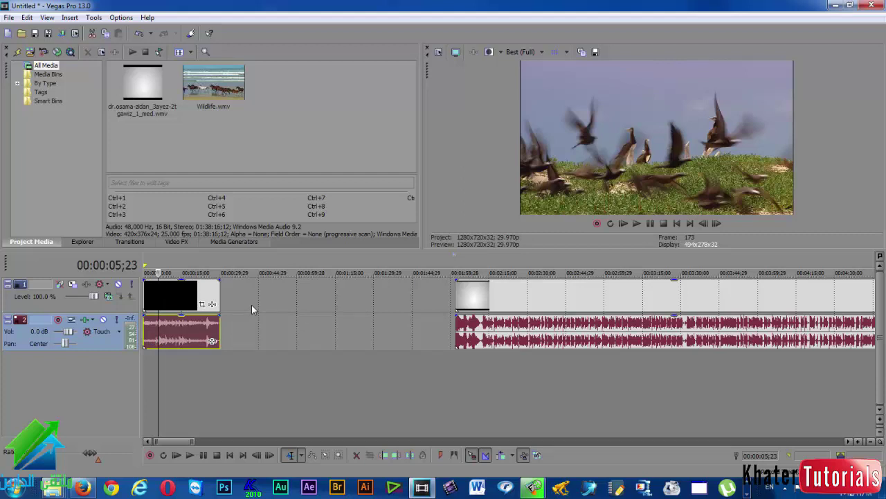
{"action": "right_click", "coordinate": [175, 338]}
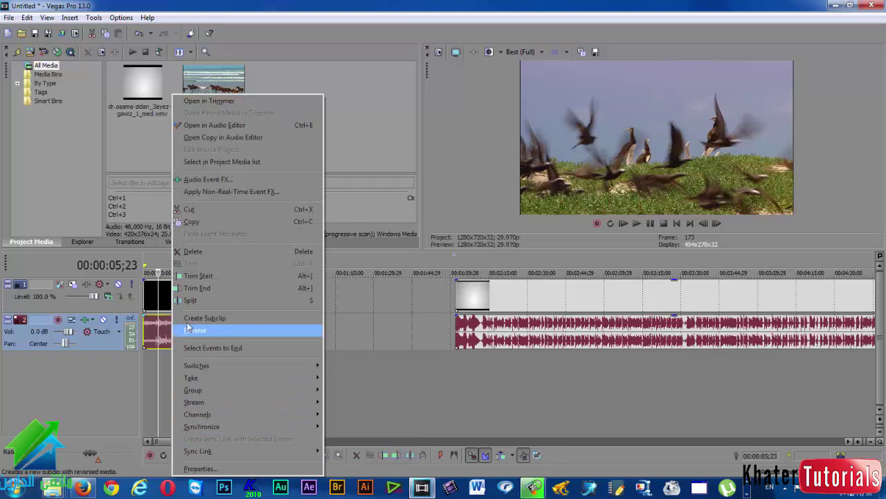
{"action": "left_click", "coordinate": [155, 293]}
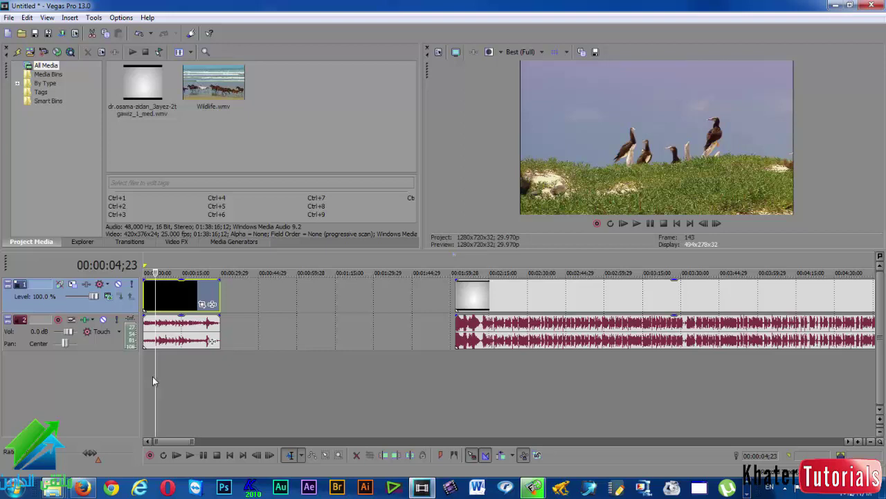
Select the Wildlife audio event at 00:00:10;05, and select its video event with the cursor at 00:00:17;09.
{"action": "right_click", "coordinate": [422, 487]}
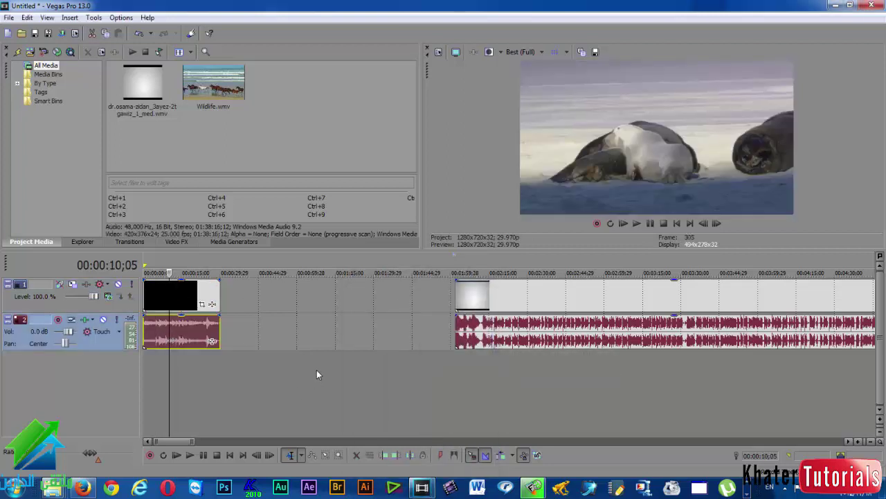
{"action": "scroll", "coordinate": [208, 367], "scroll_direction": "up", "scroll_amount": 5}
{"action": "scroll", "coordinate": [210, 340], "scroll_direction": "down", "scroll_amount": 5}
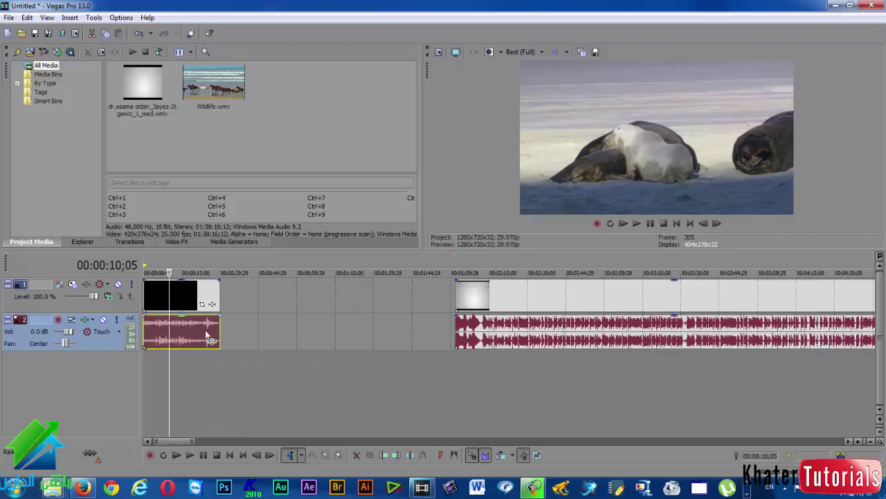
{"action": "left_click", "coordinate": [186, 331]}
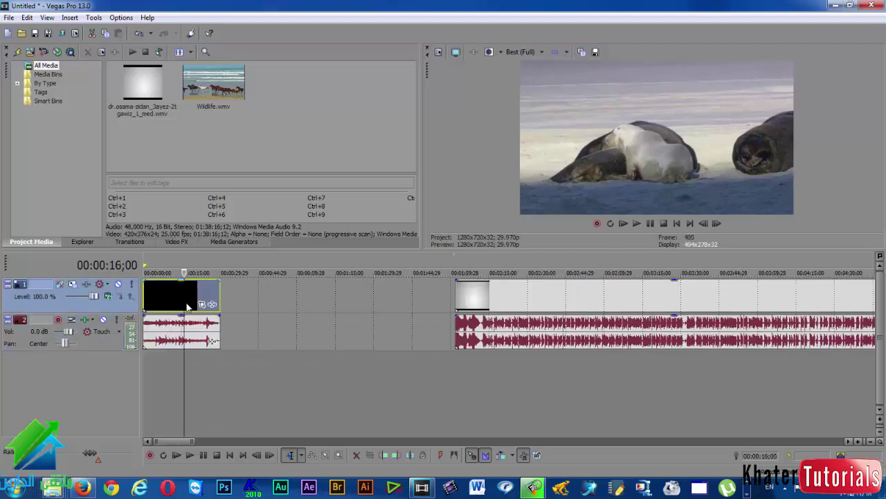
{"action": "left_click", "coordinate": [180, 294]}
{"action": "left_click_drag", "start_coordinate": [187, 294], "coordinate": [148, 304]}
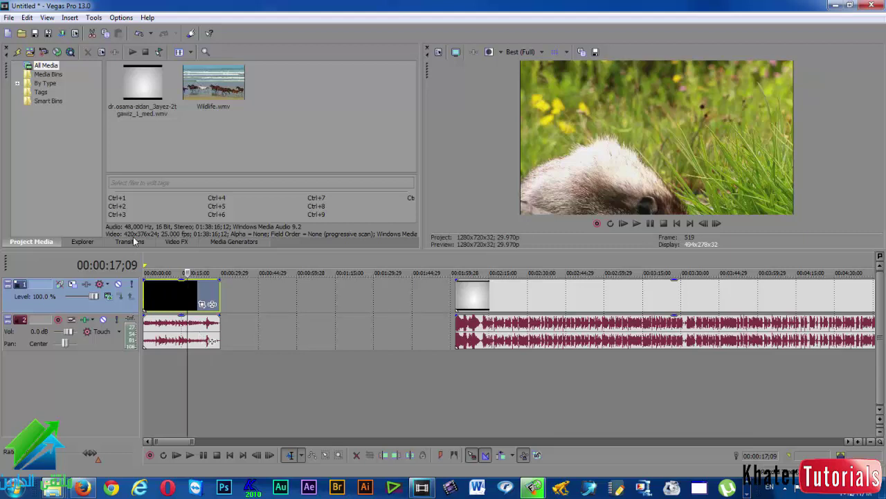
Group the Wildlife clip's audio event with its video event, and select the video event at 00:00:24;19.
{"action": "left_click", "coordinate": [170, 332]}
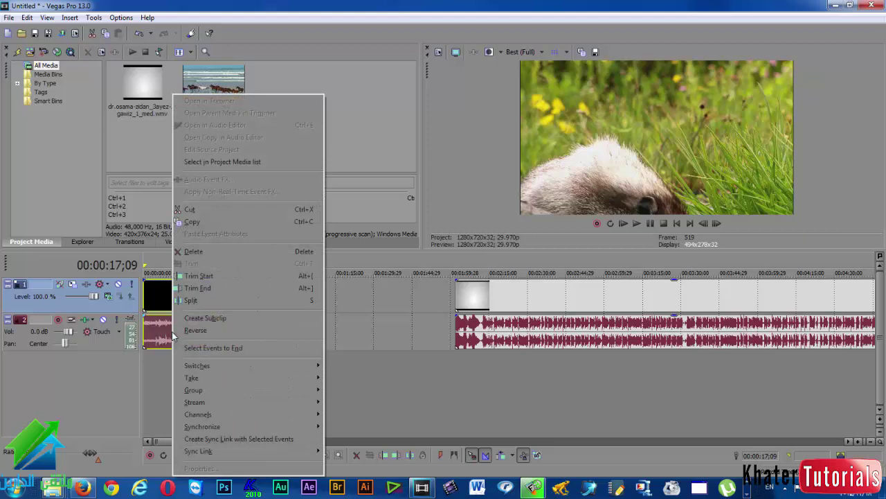
{"action": "mouse_move", "coordinate": [214, 390]}
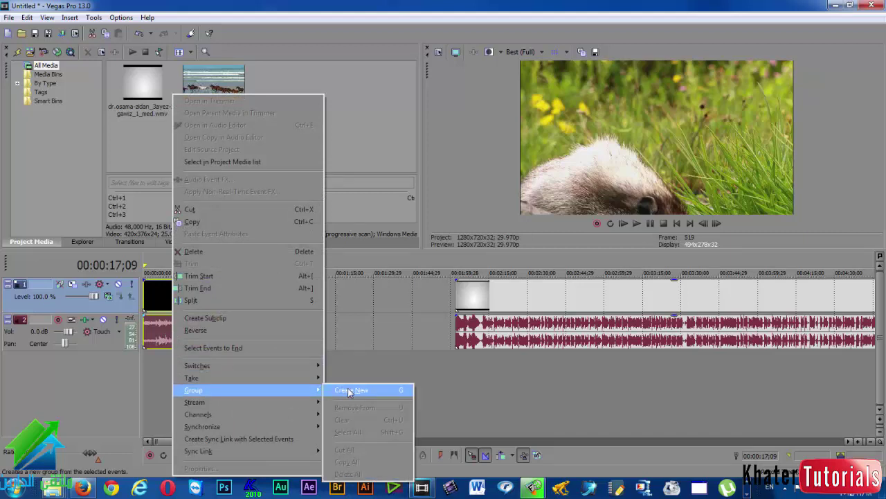
{"action": "left_click", "coordinate": [367, 390]}
{"action": "left_click_drag", "start_coordinate": [205, 298], "coordinate": [142, 307]}
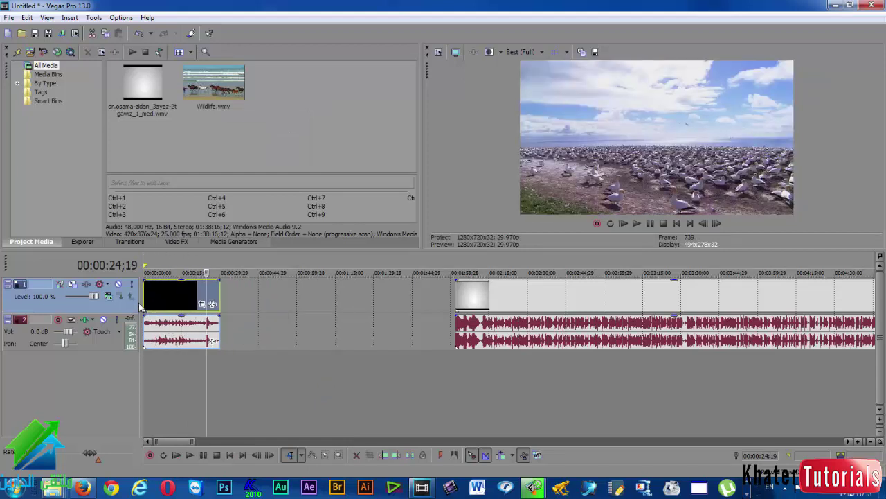
Select the lecture video event, placing the cursor at 00:02:26;25 and at 00:02:31;01.
{"action": "left_click", "coordinate": [521, 298]}
{"action": "scroll", "coordinate": [511, 298], "scroll_direction": "down", "scroll_amount": 3}
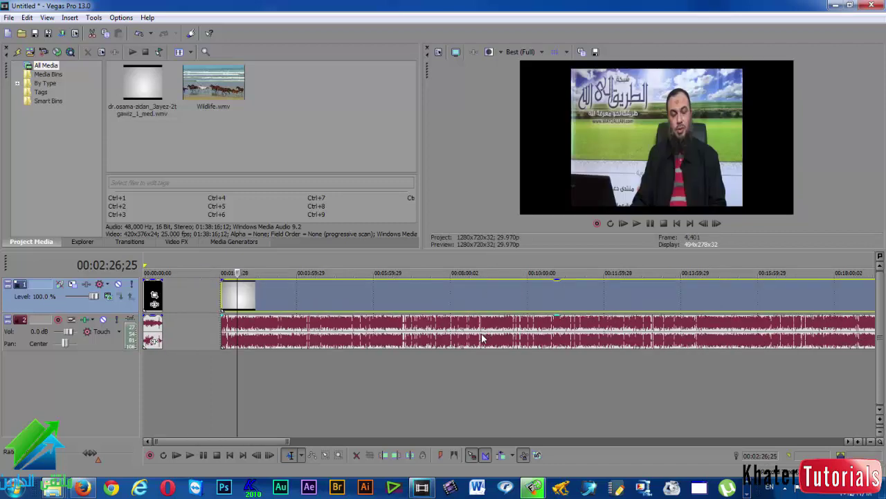
{"action": "scroll", "coordinate": [474, 338], "scroll_direction": "down", "scroll_amount": 1}
{"action": "scroll", "coordinate": [468, 338], "scroll_direction": "up", "scroll_amount": 3}
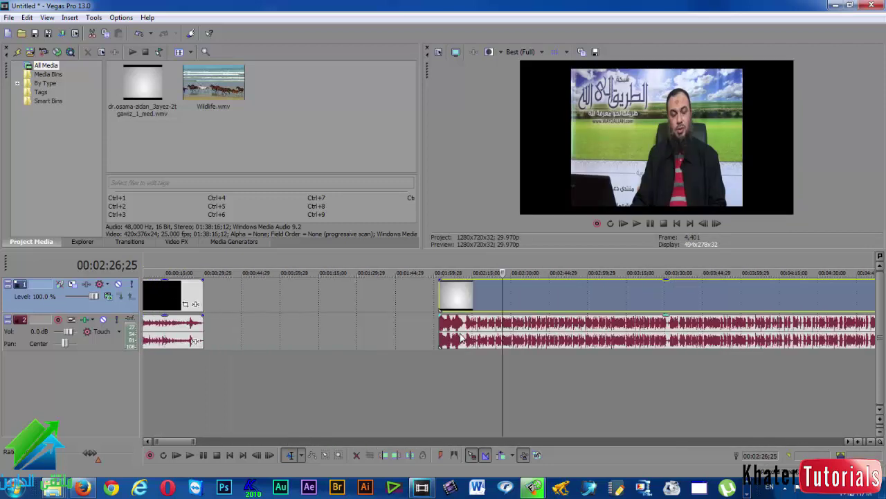
{"action": "scroll", "coordinate": [460, 338], "scroll_direction": "up", "scroll_amount": 2}
{"action": "scroll", "coordinate": [460, 338], "scroll_direction": "up", "scroll_amount": 2}
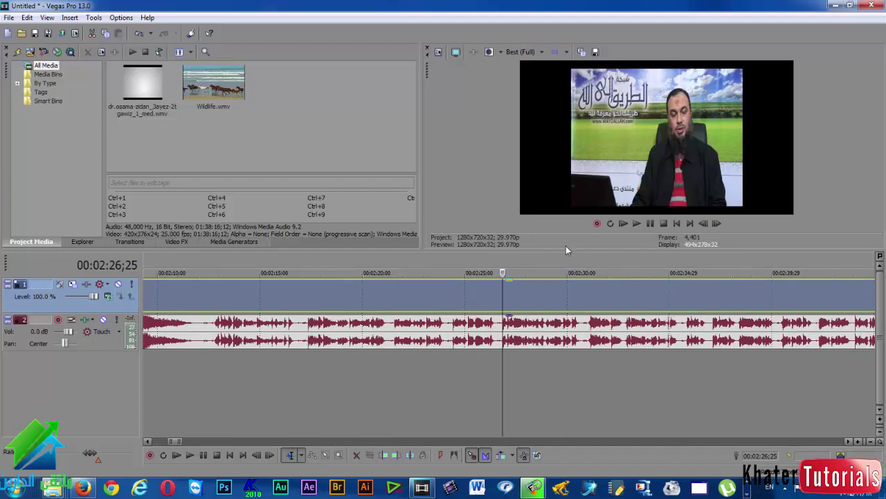
{"action": "left_click", "coordinate": [588, 301]}
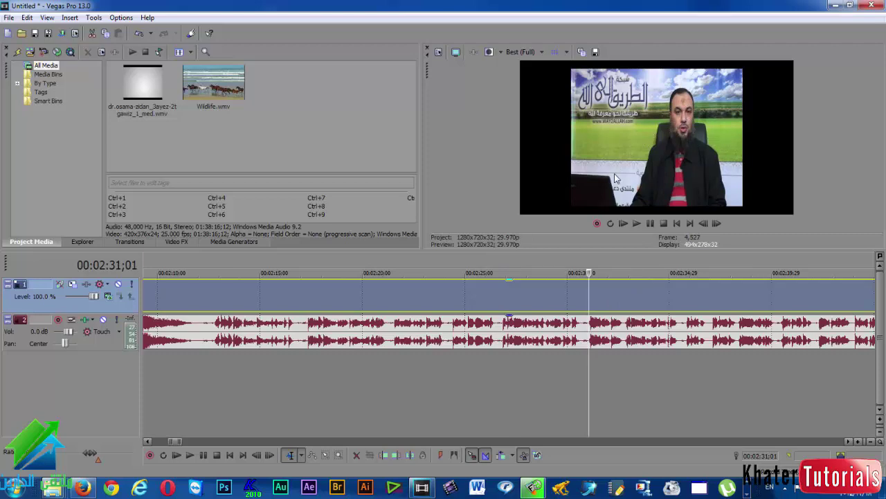
{"action": "scroll", "coordinate": [580, 329], "scroll_direction": "down", "scroll_amount": 10}
{"action": "scroll", "coordinate": [567, 333], "scroll_direction": "down", "scroll_amount": 5}
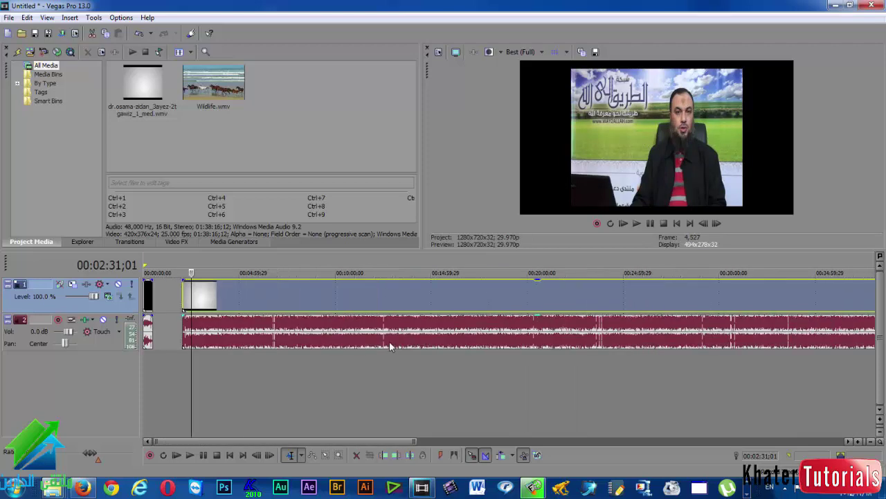
{"action": "right_click", "coordinate": [267, 301]}
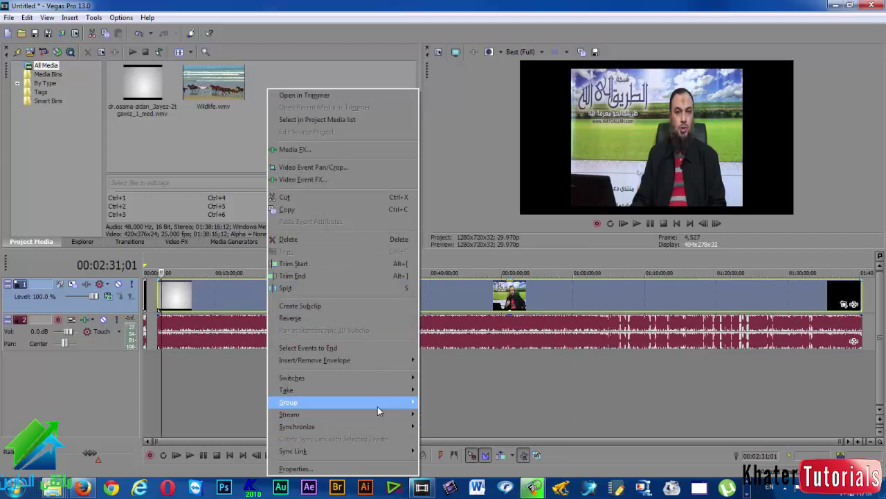
{"action": "mouse_move", "coordinate": [378, 404]}
{"action": "left_click", "coordinate": [518, 304]}
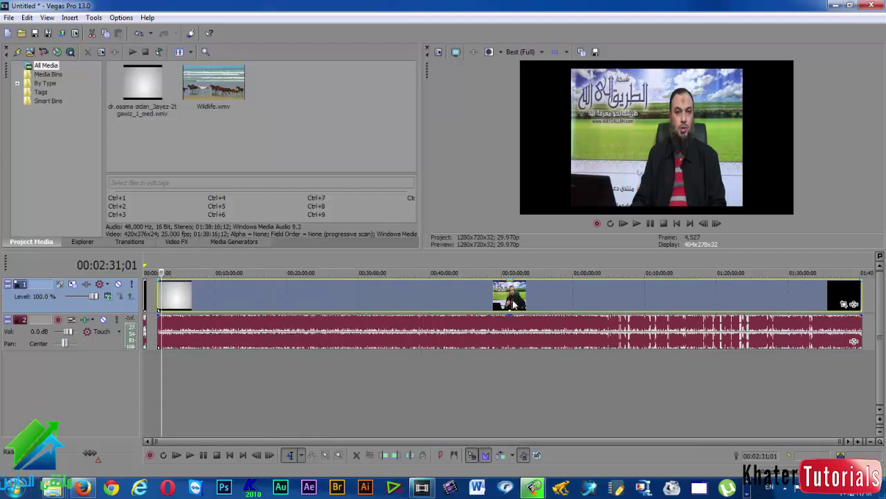
Place the cursor at 00:51:32;24 in the lecture video and shift the video event slightly in time against its audio.
{"action": "left_click", "coordinate": [513, 305]}
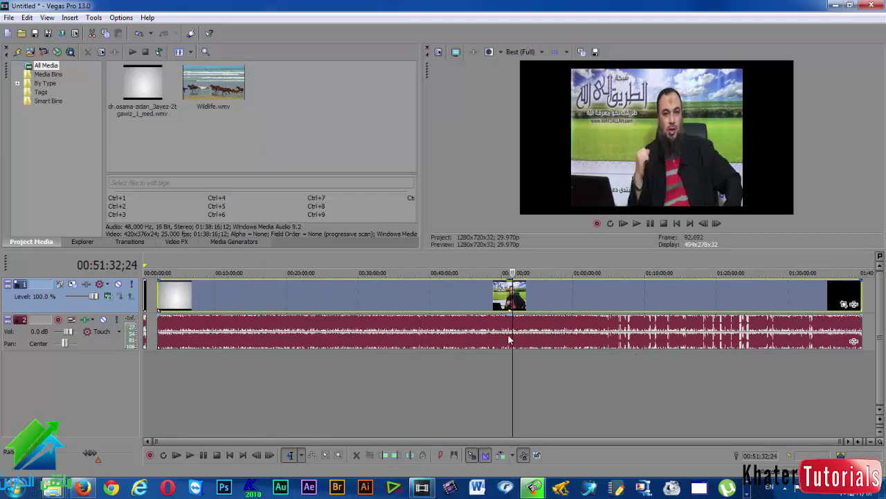
{"action": "left_click", "coordinate": [473, 300]}
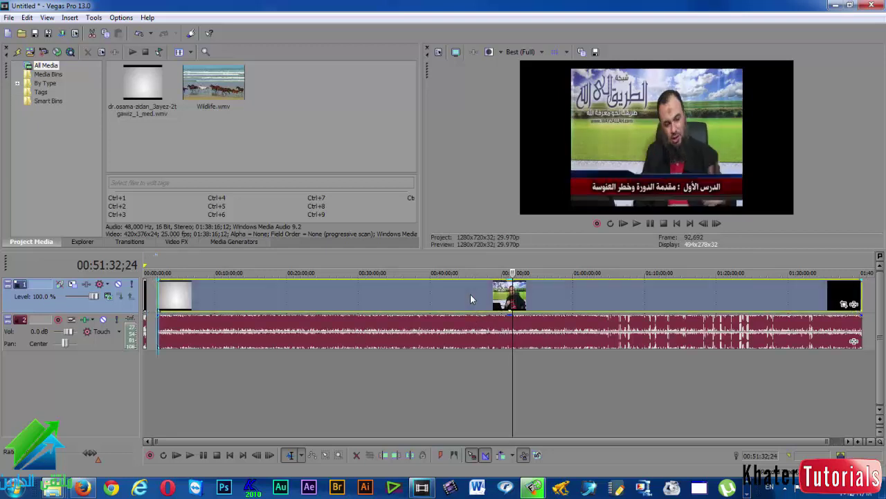
{"action": "left_click", "coordinate": [472, 300]}
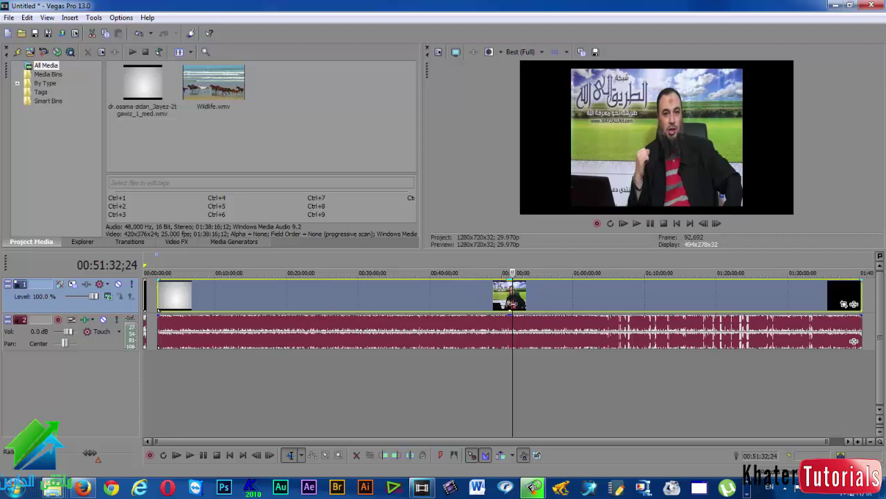
{"action": "scroll", "coordinate": [511, 303], "scroll_direction": "up", "scroll_amount": 15}
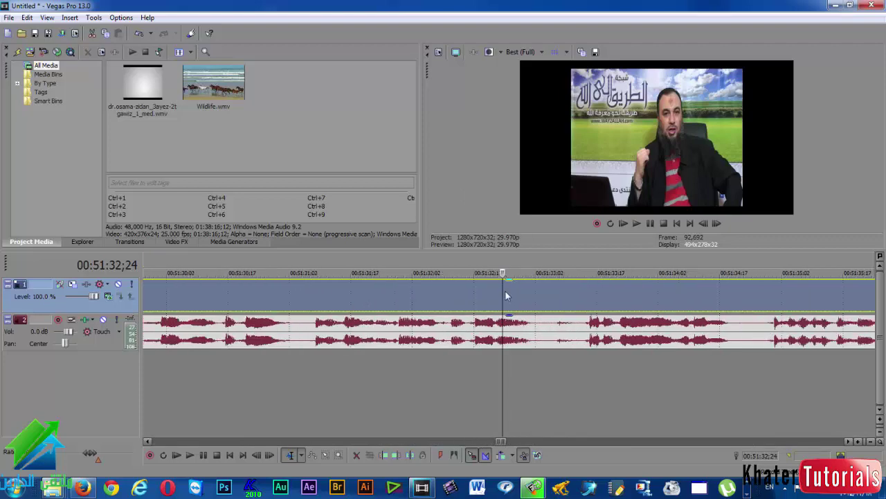
{"action": "scroll", "coordinate": [506, 296], "scroll_direction": "up", "scroll_amount": 3}
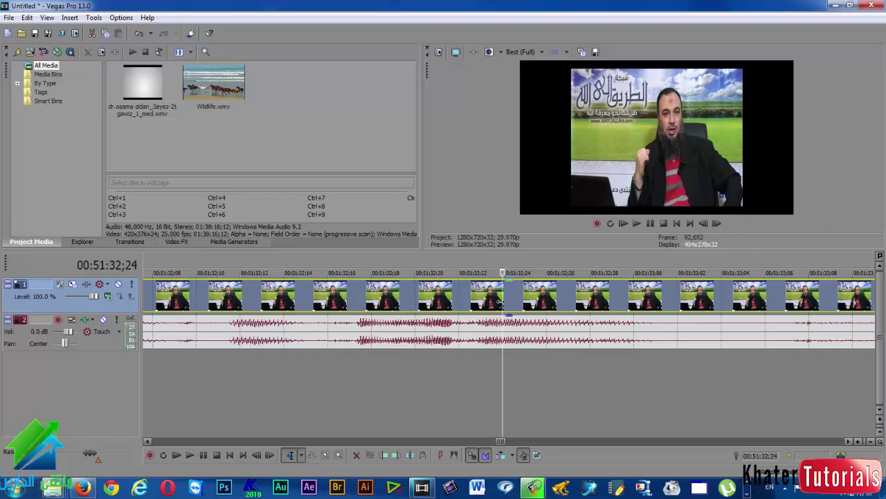
{"action": "scroll", "coordinate": [500, 299], "scroll_direction": "up", "scroll_amount": 4}
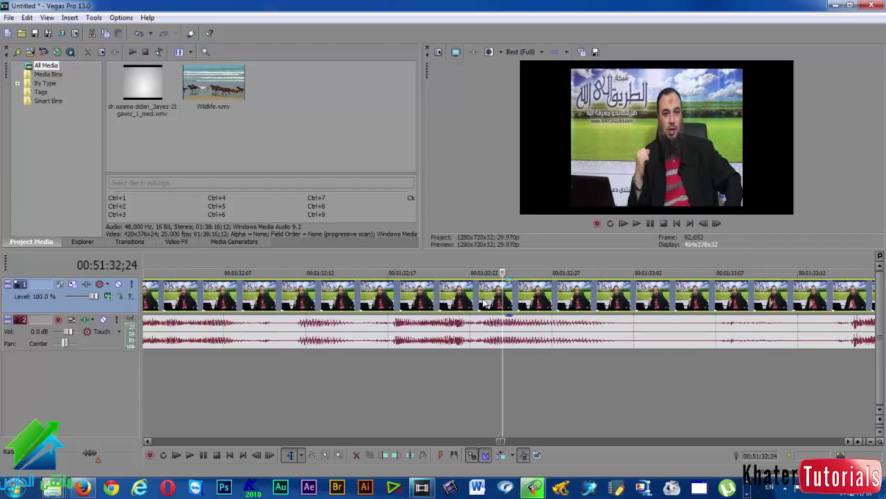
{"action": "left_click", "coordinate": [485, 303]}
{"action": "left_click_drag", "start_coordinate": [473, 302], "coordinate": [558, 292]}
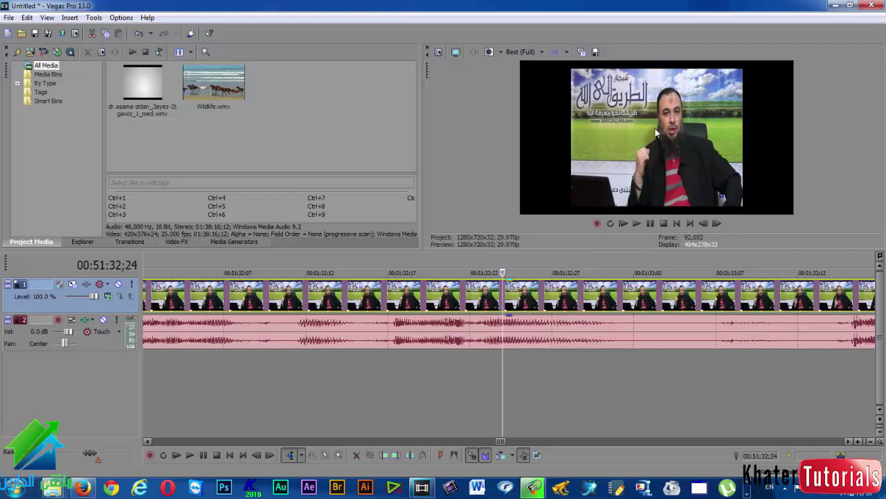
Select the lecture audio event at 00:51:32;25, and select its video event with the cursor at 00:39:15;11.
{"action": "left_click", "coordinate": [518, 339]}
{"action": "scroll", "coordinate": [518, 339], "scroll_direction": "down", "scroll_amount": 10}
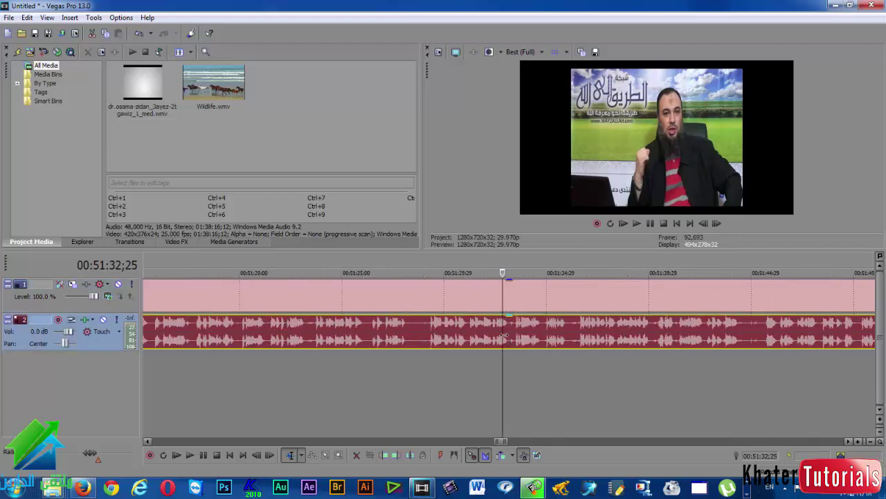
{"action": "scroll", "coordinate": [501, 337], "scroll_direction": "down", "scroll_amount": 5}
{"action": "left_click", "coordinate": [419, 382]}
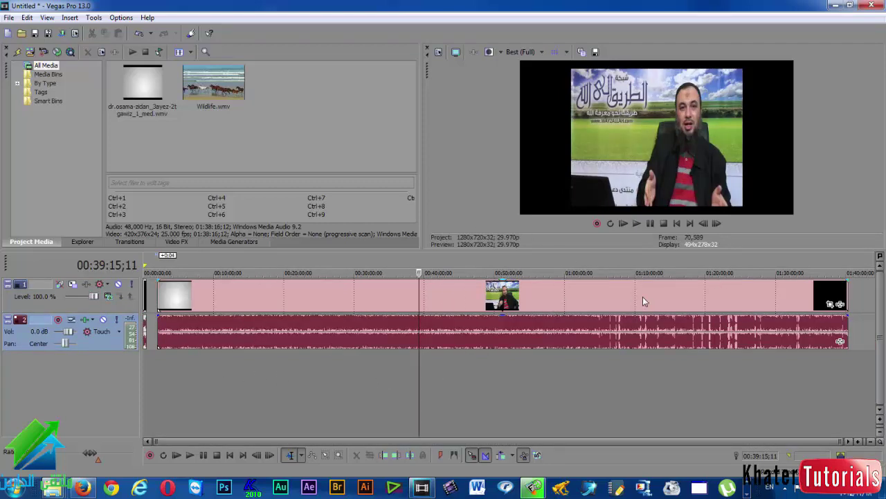
{"action": "scroll", "coordinate": [527, 307], "scroll_direction": "up", "scroll_amount": 15}
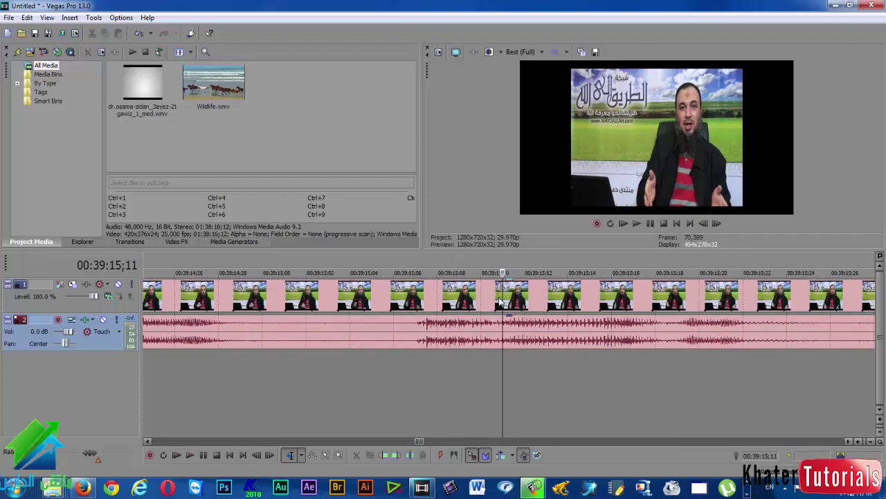
{"action": "left_click", "coordinate": [484, 298]}
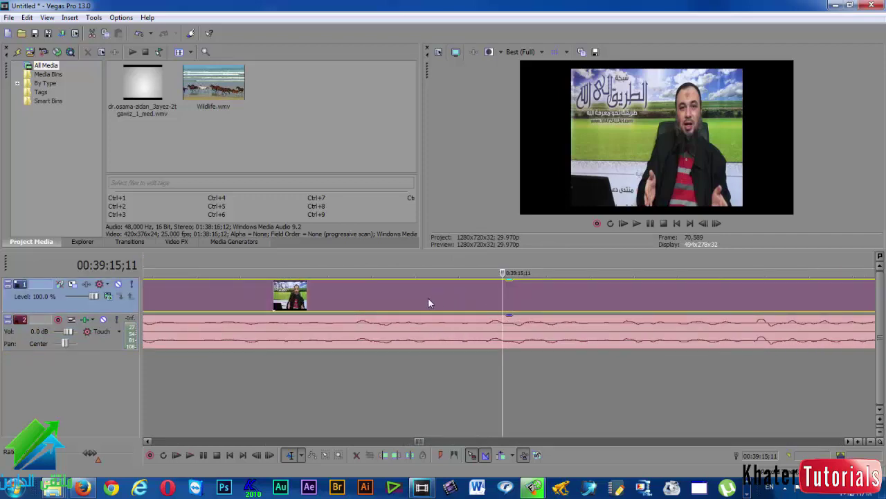
Examine the lecture audio event against its video, placing the cursor at 00:39:15;06, 00:39:16;06 and 00:39:18;05.
{"action": "scroll", "coordinate": [454, 304], "scroll_direction": "down", "scroll_amount": 3}
{"action": "scroll", "coordinate": [457, 319], "scroll_direction": "down", "scroll_amount": 3}
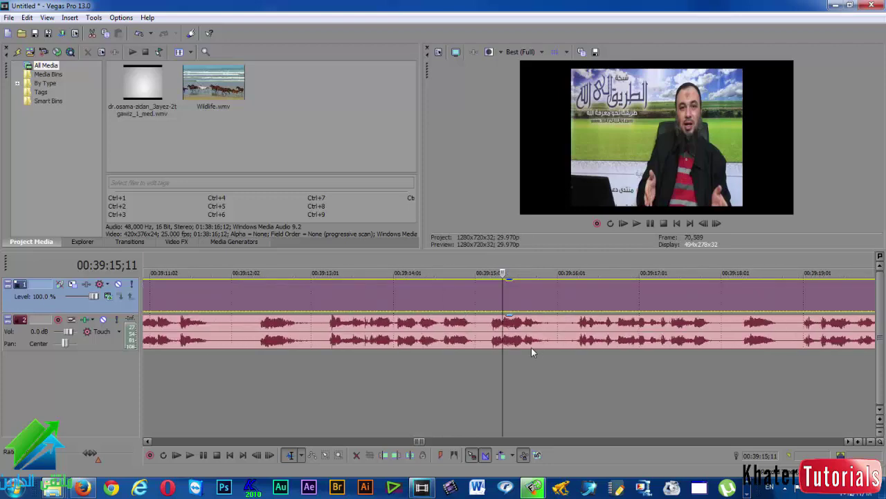
{"action": "left_click", "coordinate": [491, 337]}
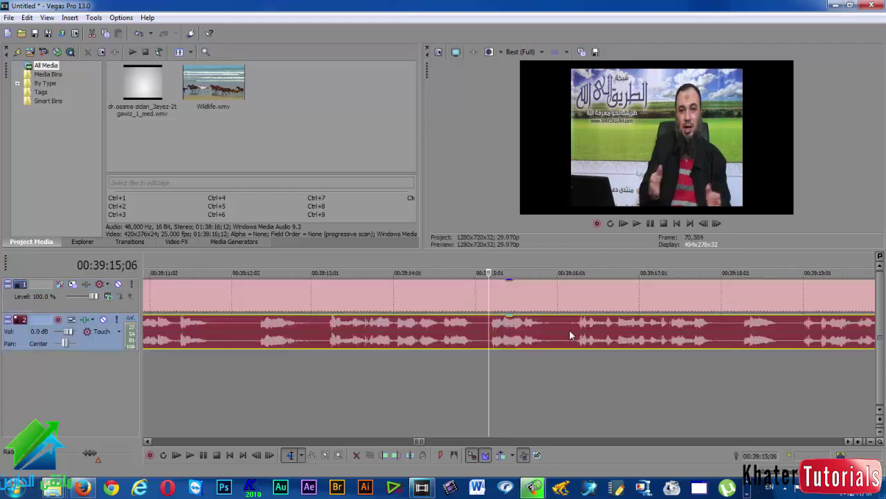
{"action": "left_click", "coordinate": [571, 336]}
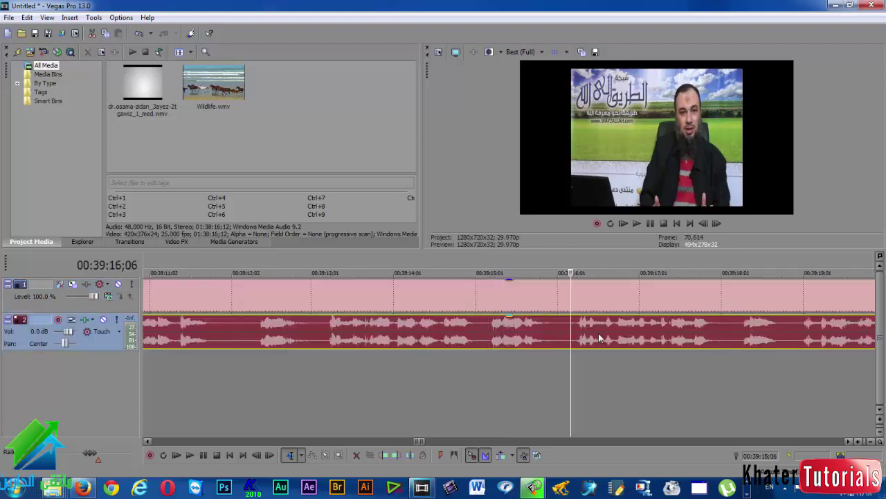
{"action": "left_click", "coordinate": [732, 333]}
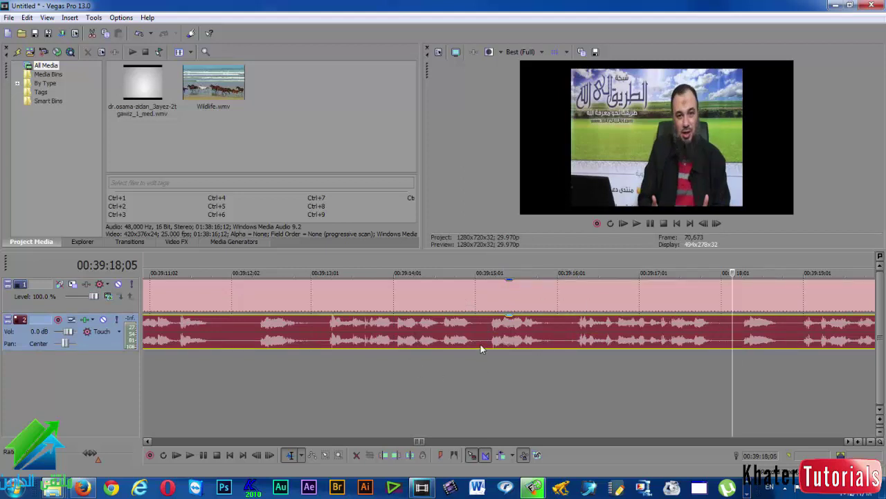
{"action": "scroll", "coordinate": [561, 341], "scroll_direction": "up", "scroll_amount": 5}
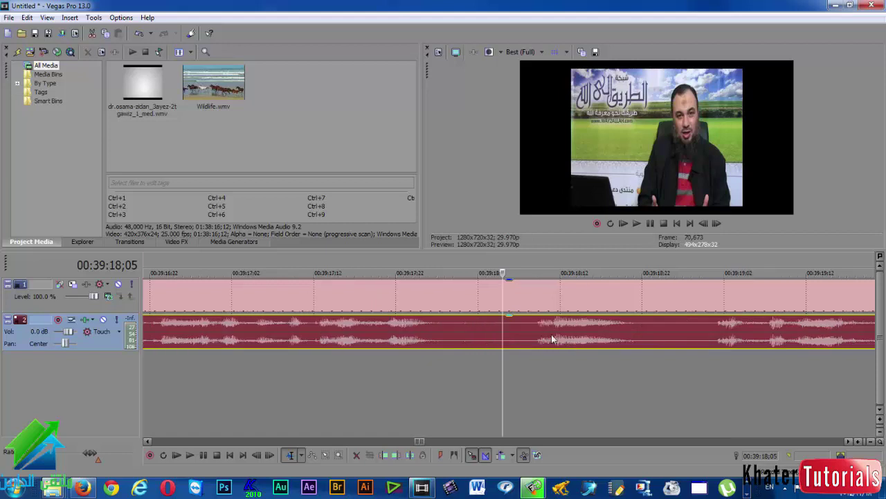
{"action": "scroll", "coordinate": [456, 341], "scroll_direction": "down", "scroll_amount": 3}
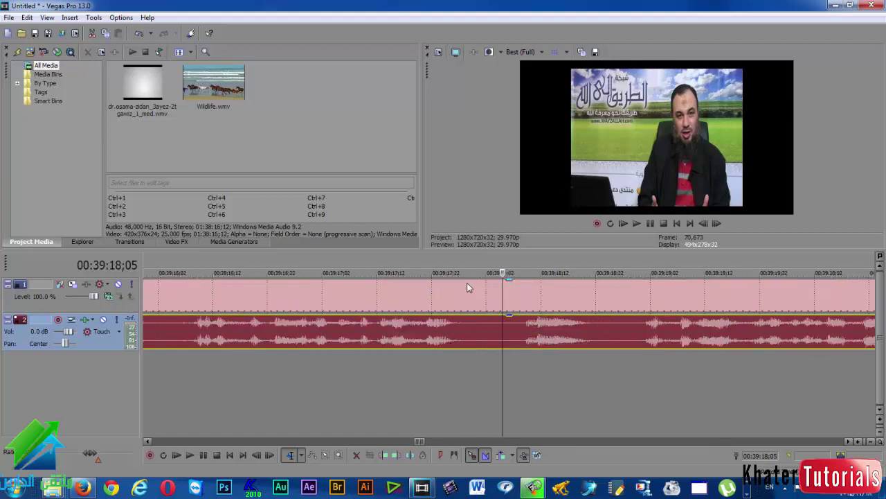
{"action": "scroll", "coordinate": [459, 319], "scroll_direction": "down", "scroll_amount": 6}
{"action": "scroll", "coordinate": [457, 318], "scroll_direction": "up", "scroll_amount": 8}
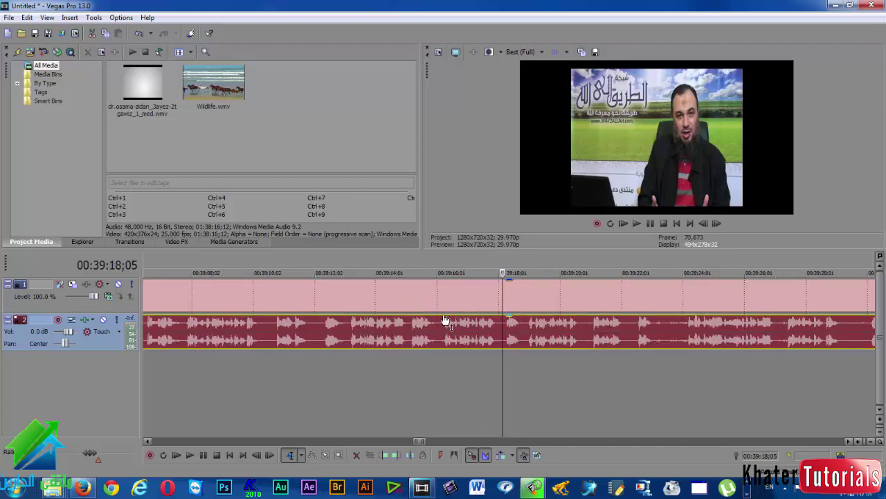
{"action": "scroll", "coordinate": [485, 325], "scroll_direction": "down", "scroll_amount": 5}
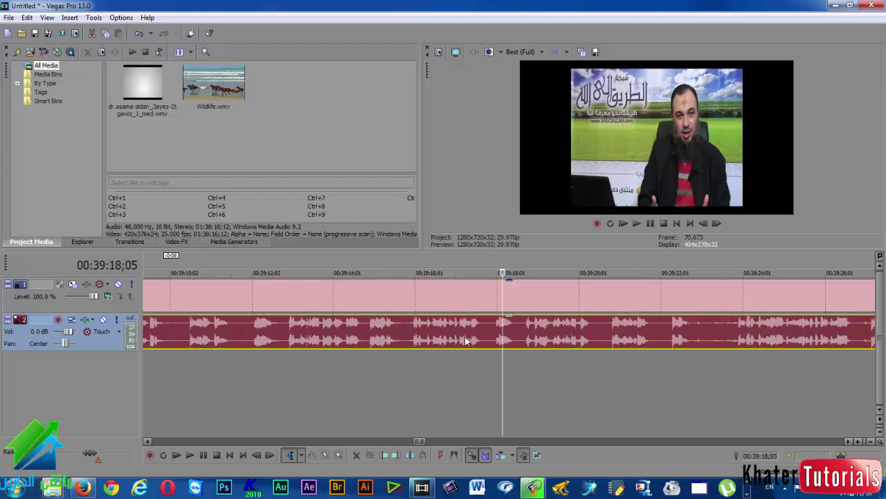
Select the lecture video and audio events together and create a new group from them.
{"action": "left_click", "coordinate": [546, 294]}
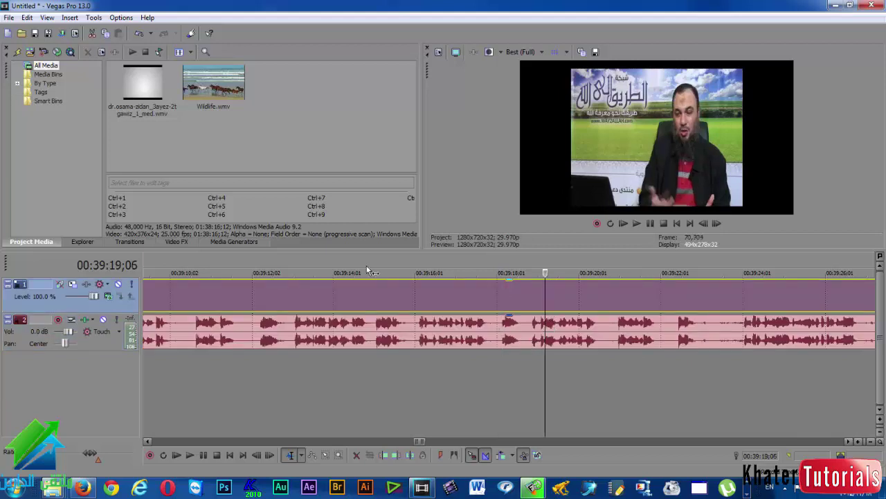
{"action": "scroll", "coordinate": [404, 323], "scroll_direction": "down", "scroll_amount": 5}
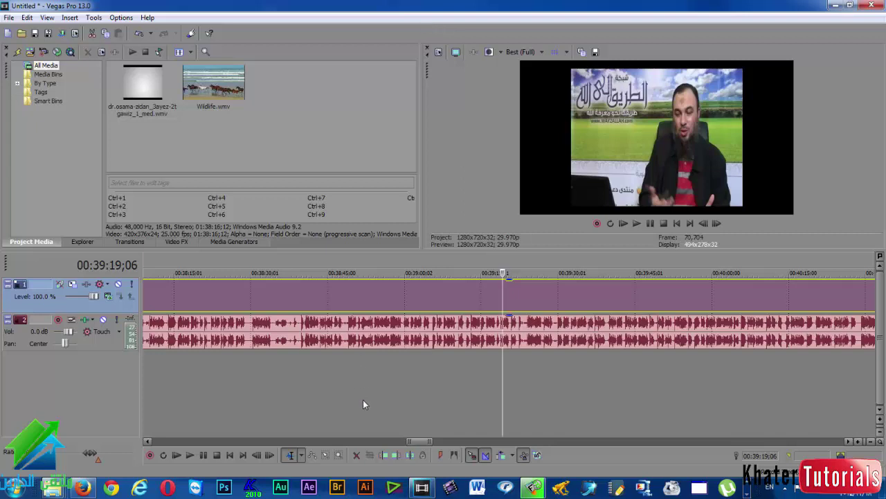
{"action": "double_click", "coordinate": [475, 296]}
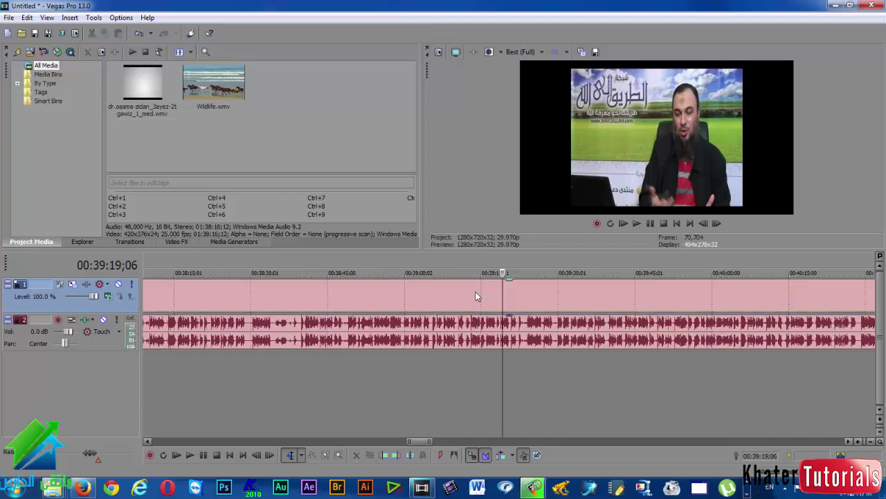
{"action": "left_click", "coordinate": [475, 299]}
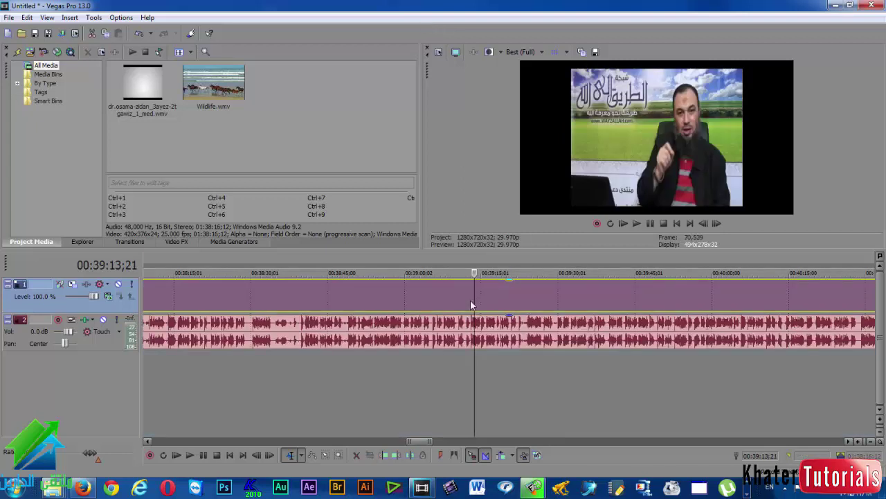
{"action": "left_click", "coordinate": [461, 338]}
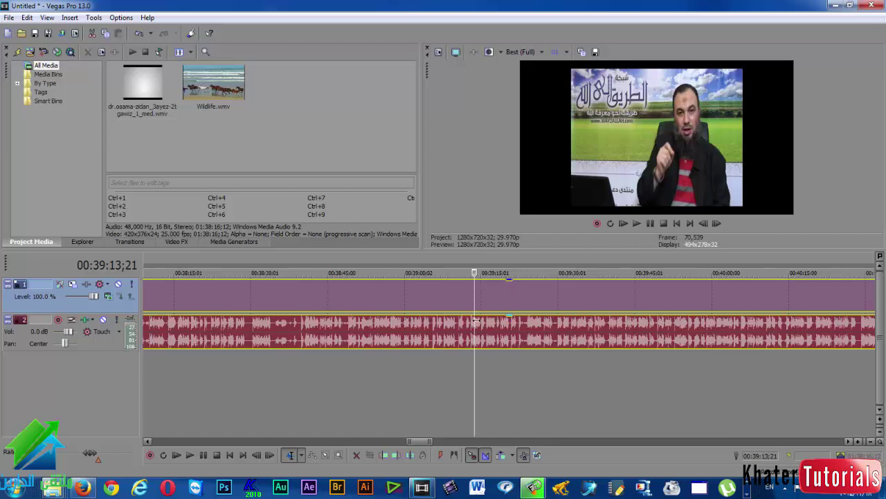
{"action": "right_click", "coordinate": [488, 299]}
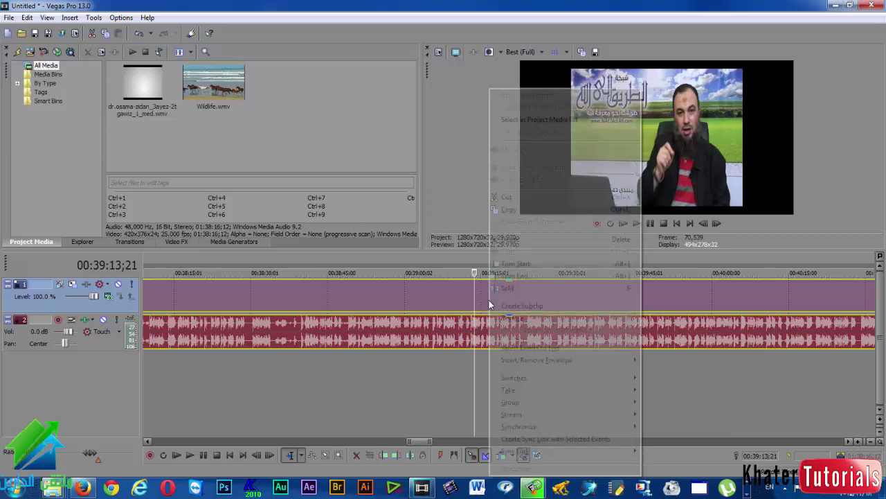
{"action": "mouse_move", "coordinate": [558, 399]}
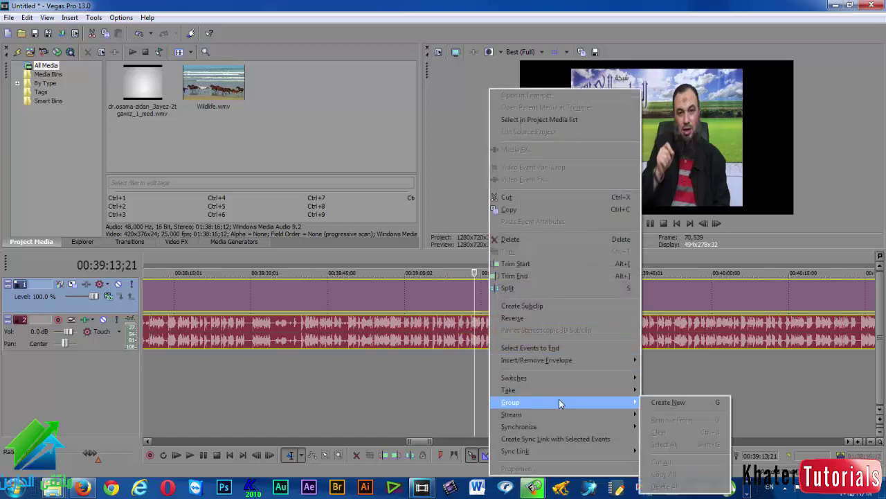
{"action": "left_click", "coordinate": [651, 404]}
Move the grouped lecture clip later on the timeline by about 2 minutes 40 seconds.
{"action": "scroll", "coordinate": [478, 350], "scroll_direction": "down", "scroll_amount": 3}
{"action": "scroll", "coordinate": [478, 350], "scroll_direction": "down", "scroll_amount": 6}
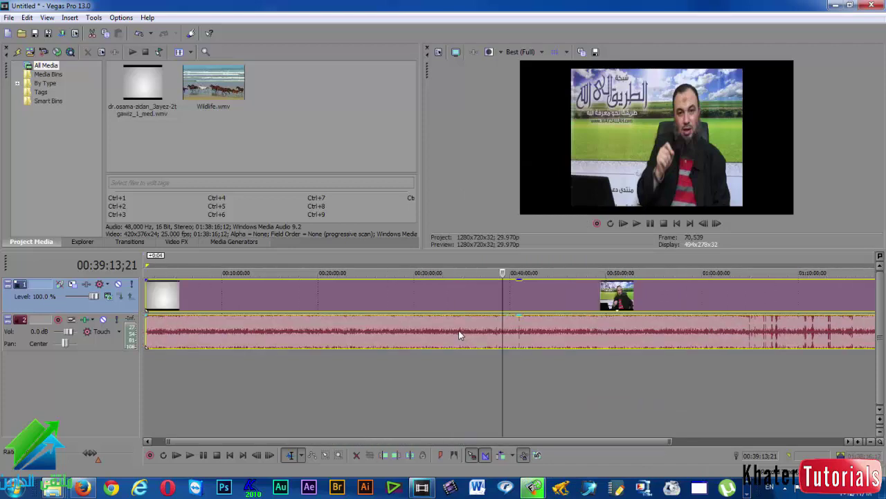
{"action": "left_click", "coordinate": [379, 295]}
{"action": "left_click_drag", "start_coordinate": [301, 296], "coordinate": [241, 311]}
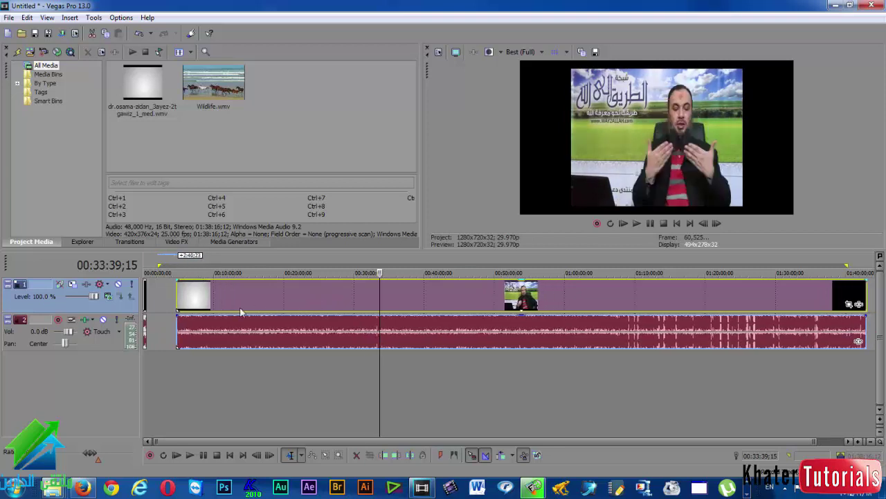
Delete the grouped lecture clip, video and audio together, from the timeline.
{"action": "scroll", "coordinate": [158, 303], "scroll_direction": "up", "scroll_amount": 5}
{"action": "left_click", "coordinate": [160, 303]}
{"action": "left_click", "coordinate": [413, 299]}
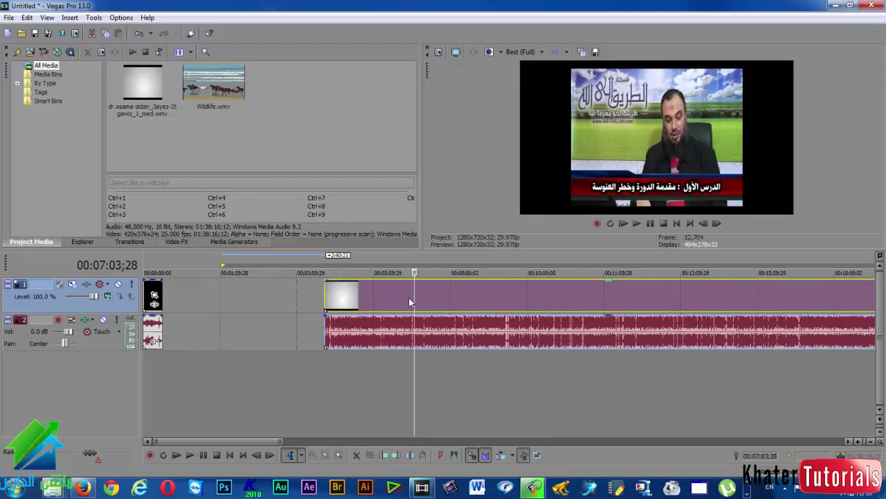
{"action": "key", "text": "Delete"}
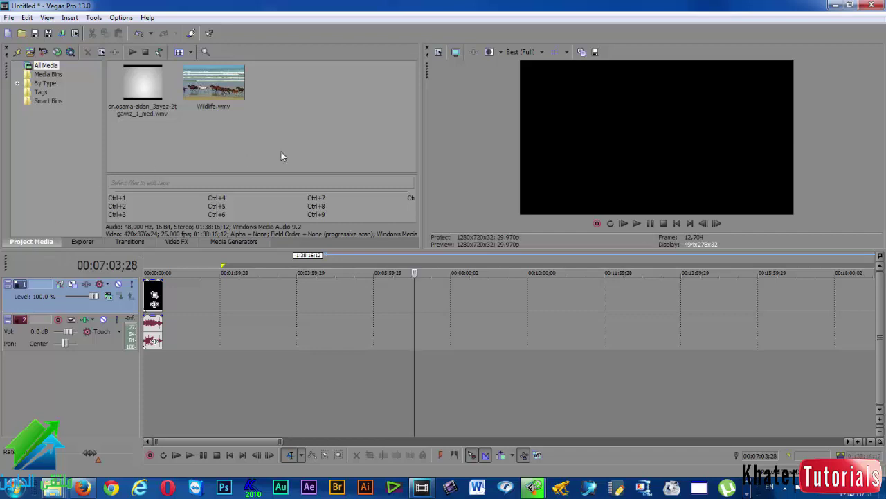
{"action": "left_click_drag", "start_coordinate": [385, 144], "coordinate": [272, 137]}
{"action": "left_click_drag", "start_coordinate": [390, 155], "coordinate": [158, 160]}
{"action": "left_click", "coordinate": [143, 388]}
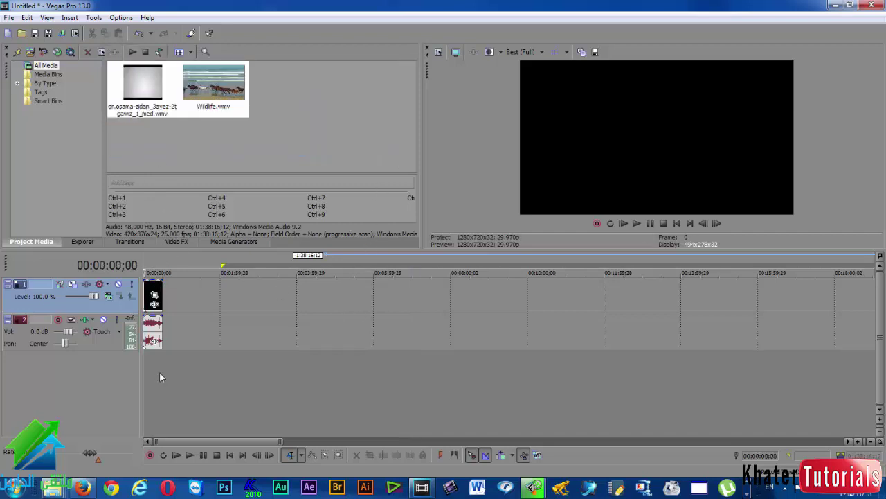
{"action": "scroll", "coordinate": [161, 368], "scroll_direction": "up", "scroll_amount": 5}
{"action": "left_click", "coordinate": [194, 145]}
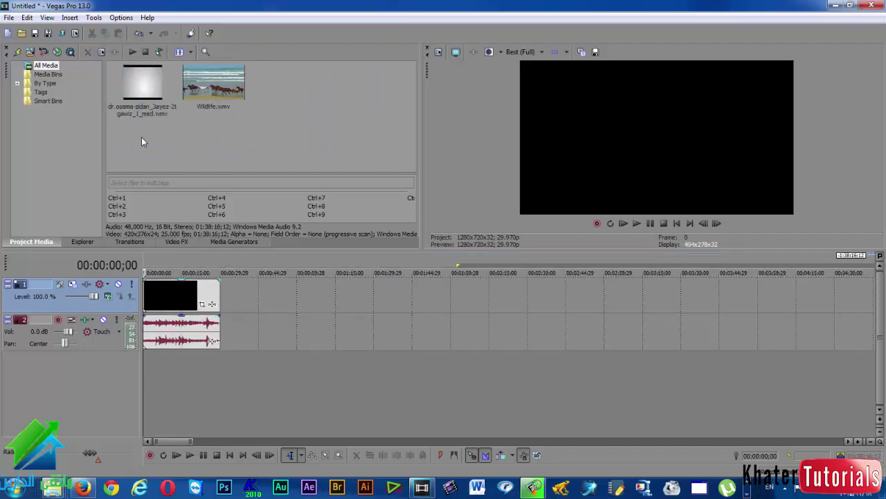
Import three consecutive MP3 tracks, starting with عيوني تشتاقلو, from the أجمل الأناشيد folder into Project Media.
{"action": "mouse_move", "coordinate": [58, 490]}
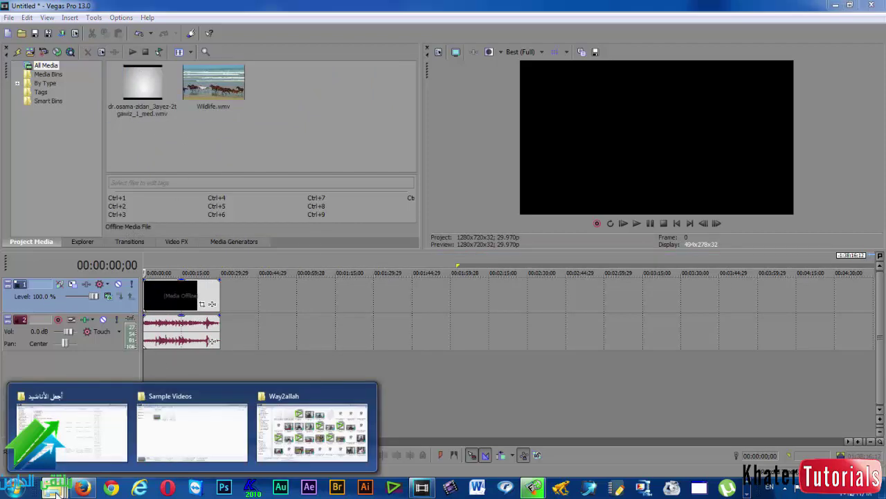
{"action": "left_click", "coordinate": [76, 430]}
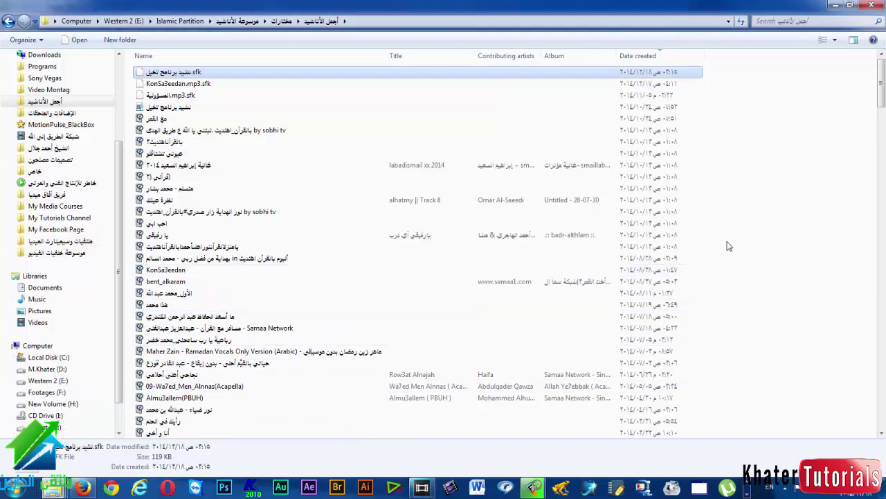
{"action": "left_click_drag", "start_coordinate": [739, 164], "coordinate": [599, 182]}
{"action": "left_click_drag", "start_coordinate": [140, 155], "coordinate": [292, 107]}
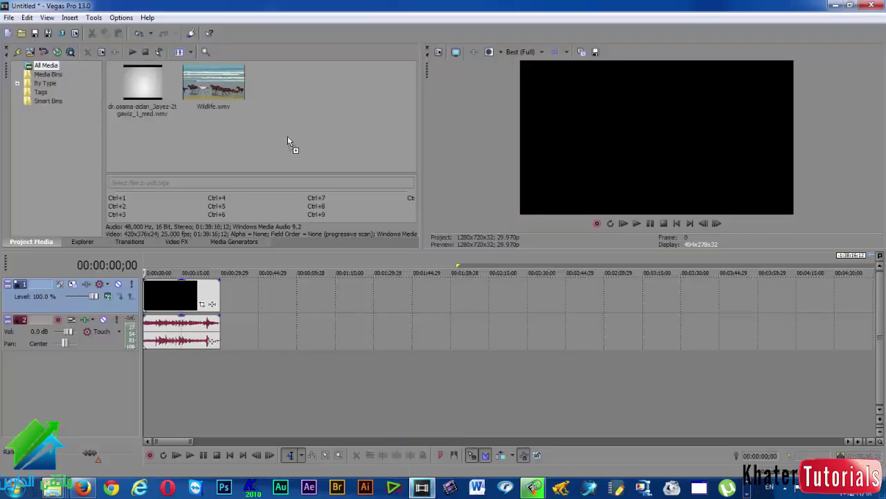
{"action": "left_click_drag", "start_coordinate": [288, 140], "coordinate": [287, 142]}
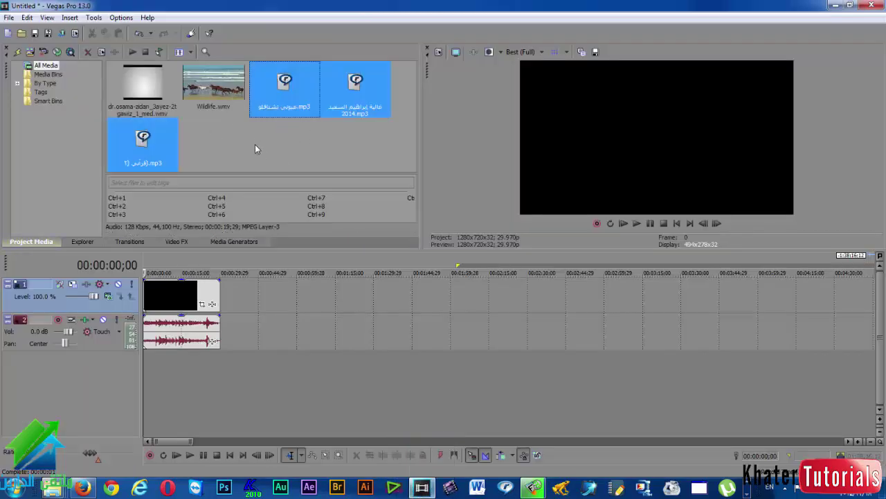
{"action": "left_click", "coordinate": [255, 144]}
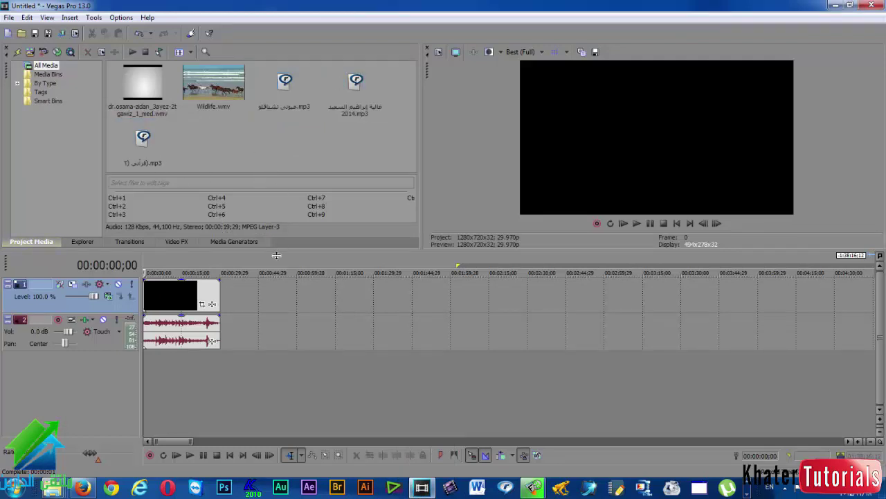
{"action": "left_click_drag", "start_coordinate": [154, 297], "coordinate": [264, 298]}
{"action": "left_click_drag", "start_coordinate": [386, 303], "coordinate": [675, 285]}
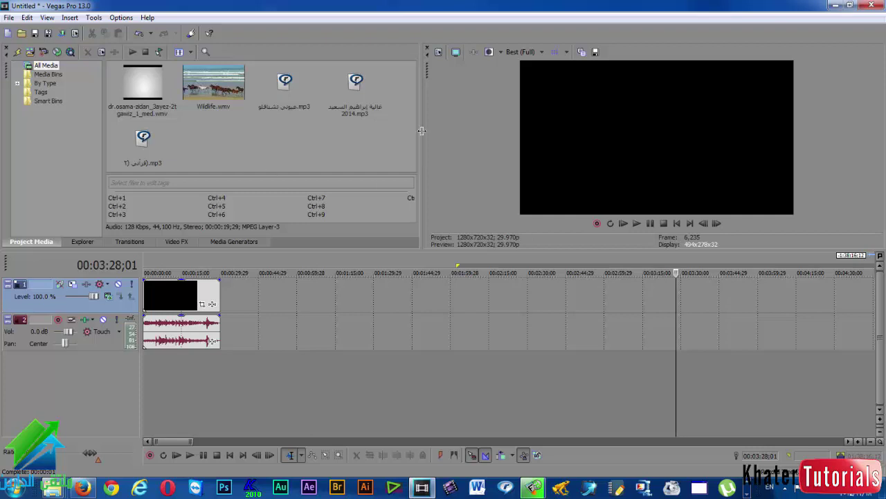
{"action": "left_click", "coordinate": [267, 313]}
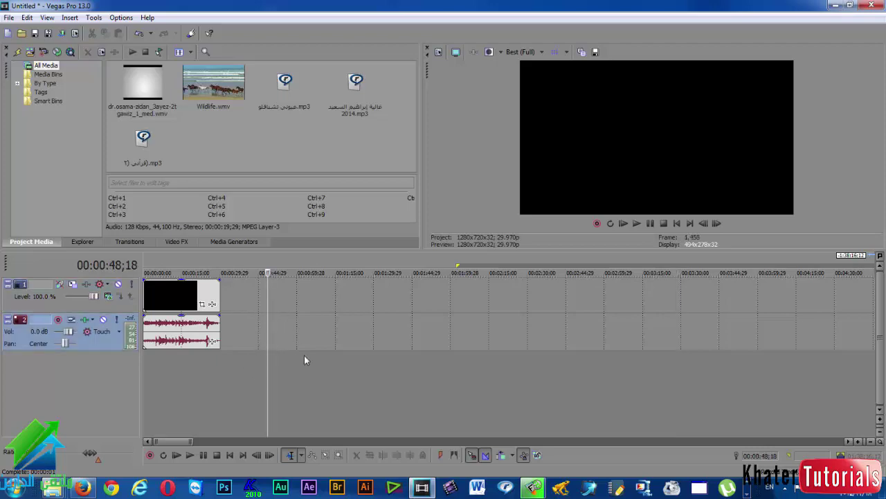
Look at the third imported MP3 track in the أجمل الأناشيد folder in File Explorer and return to Vegas Pro.
{"action": "left_click", "coordinate": [422, 487]}
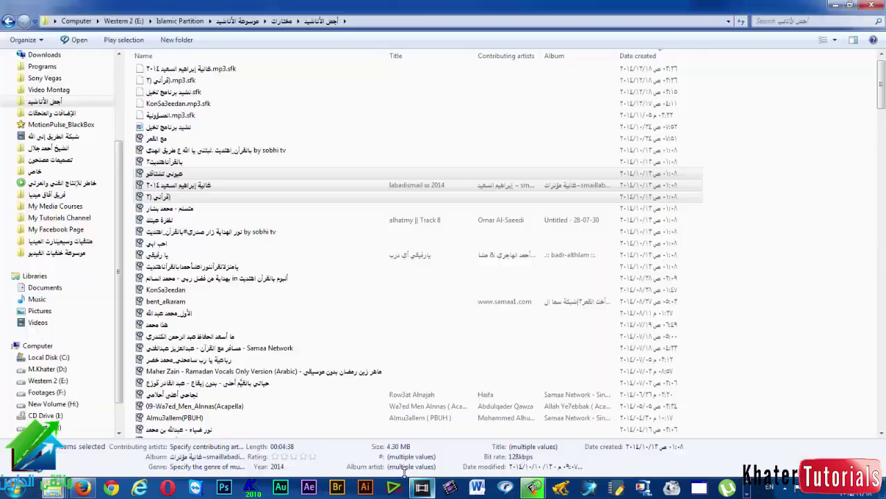
{"action": "left_click", "coordinate": [157, 198]}
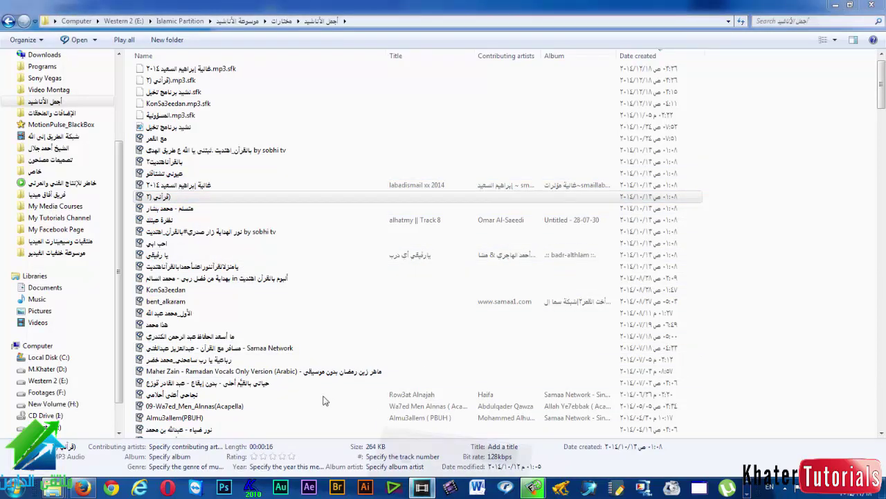
{"action": "left_click", "coordinate": [424, 489]}
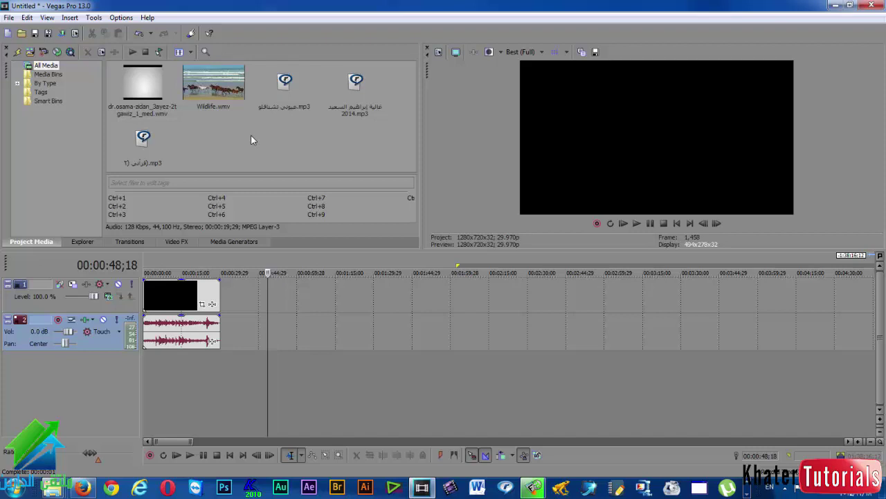
Remove the Wildlife clip's audio event from its group with the video event.
{"action": "left_click", "coordinate": [167, 308]}
{"action": "scroll", "coordinate": [210, 303], "scroll_direction": "up", "scroll_amount": 5}
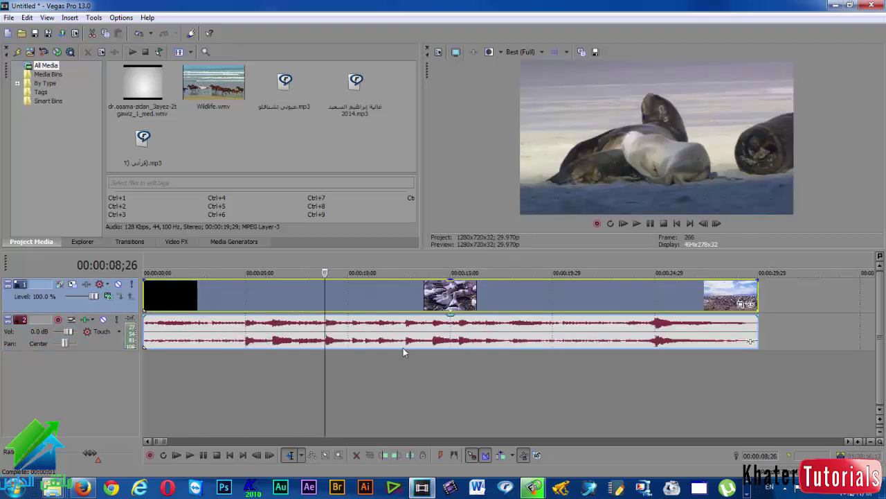
{"action": "left_click", "coordinate": [334, 344]}
{"action": "right_click", "coordinate": [334, 339]}
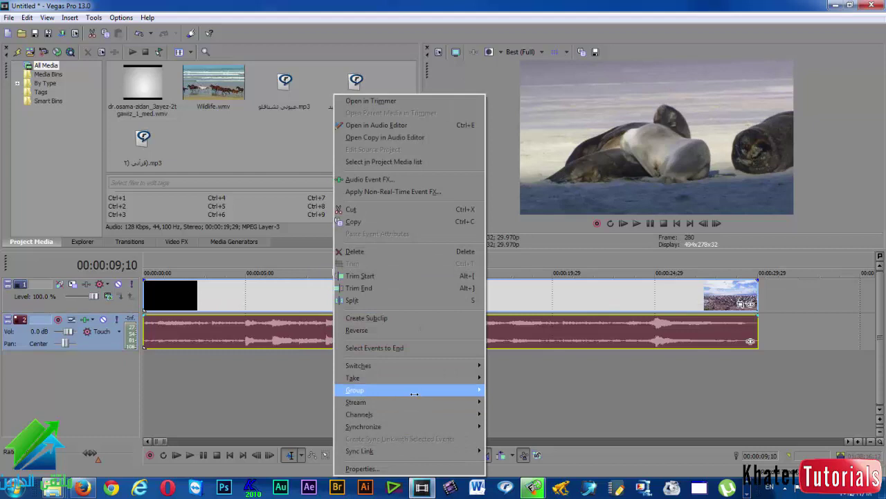
{"action": "mouse_move", "coordinate": [413, 392]}
{"action": "left_click", "coordinate": [558, 407]}
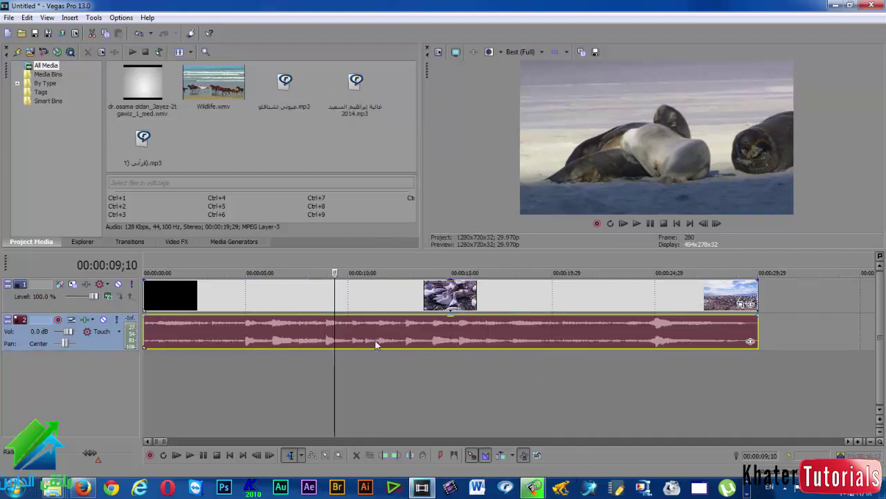
Delete the ungrouped Wildlife audio event from track 2, keeping the video event.
{"action": "left_click", "coordinate": [352, 337]}
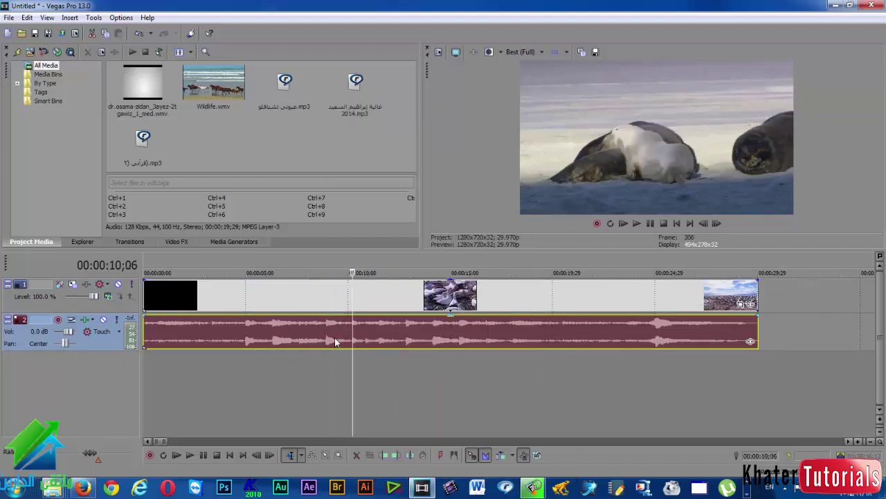
{"action": "key", "text": "Delete"}
{"action": "scroll", "coordinate": [332, 336], "scroll_direction": "down", "scroll_amount": 8}
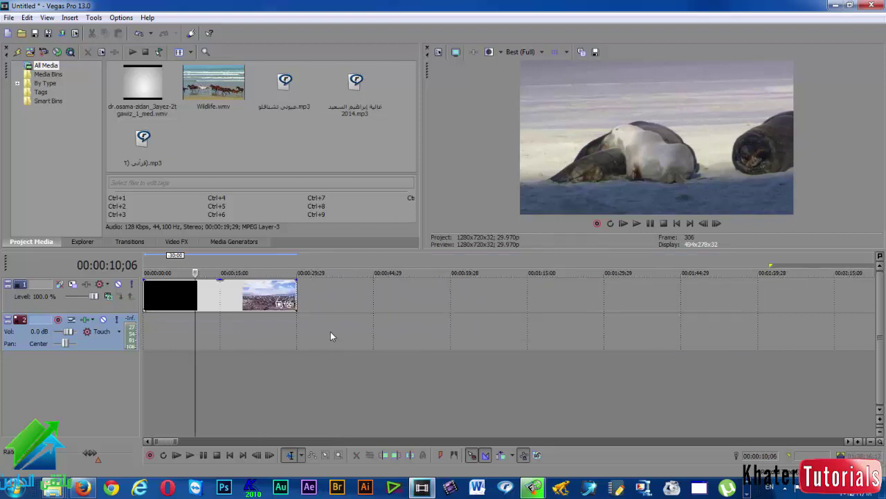
{"action": "scroll", "coordinate": [267, 328], "scroll_direction": "up", "scroll_amount": 4}
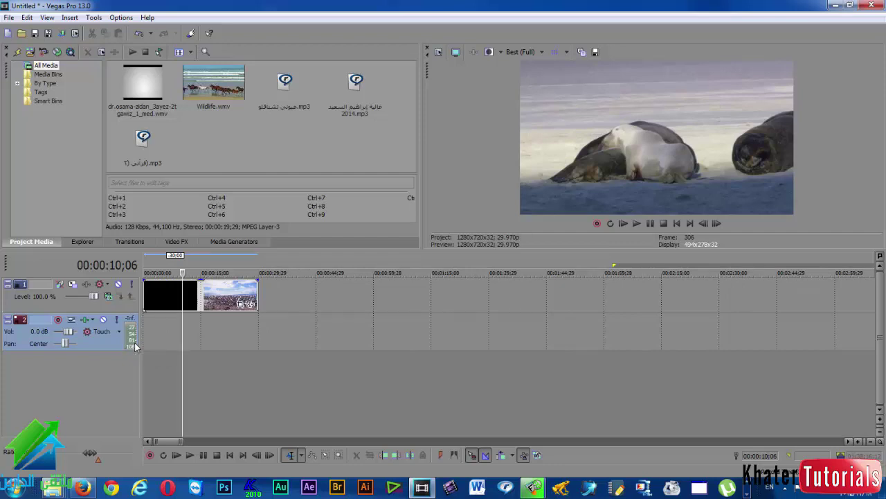
Select the Wildlife video event at 00:00:01;13, and place the cursor on the empty audio track at 00:00:03;01.
{"action": "left_click", "coordinate": [161, 294]}
{"action": "left_click", "coordinate": [150, 296]}
{"action": "scroll", "coordinate": [159, 302], "scroll_direction": "up", "scroll_amount": 2}
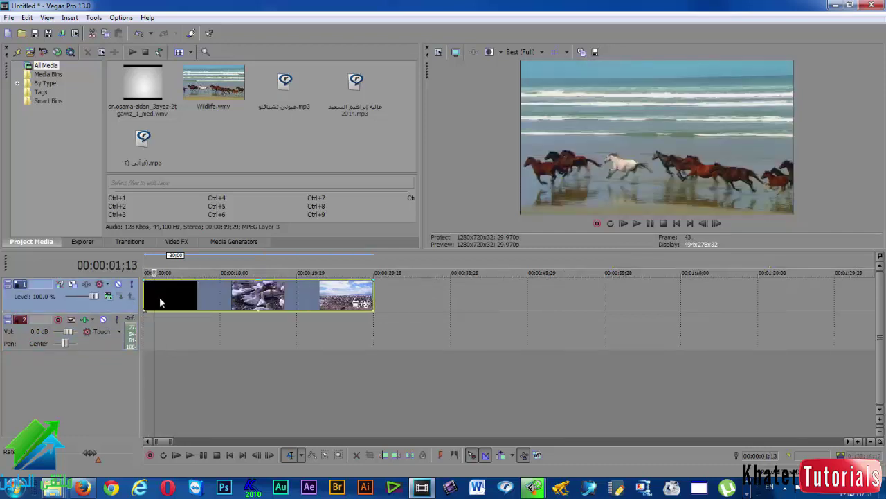
{"action": "left_click", "coordinate": [169, 339]}
{"action": "left_click", "coordinate": [166, 342]}
{"action": "scroll", "coordinate": [177, 353], "scroll_direction": "up", "scroll_amount": 2}
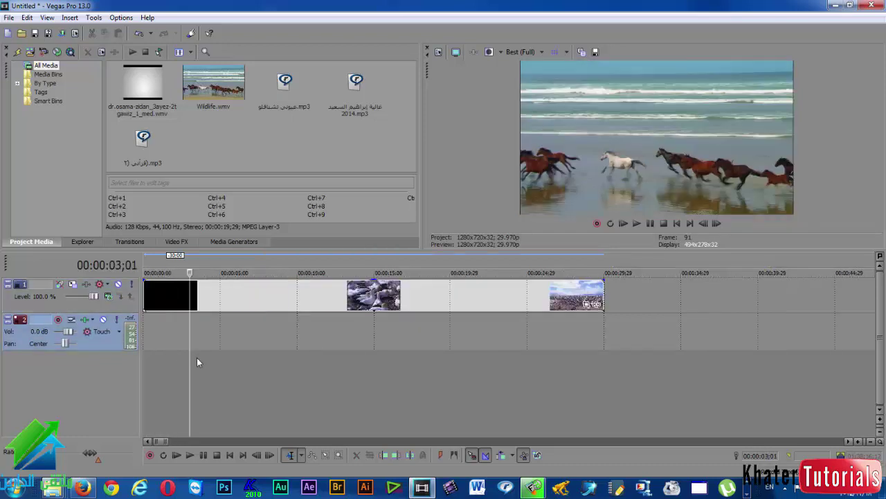
Examine the Wildlife video down to individual frames, placing the cursor at 00:00:03;20, 00:00:03;28, 00:00:04;03 and 00:00:04;07.
{"action": "scroll", "coordinate": [201, 355], "scroll_direction": "up", "scroll_amount": 2}
{"action": "left_click", "coordinate": [255, 350]}
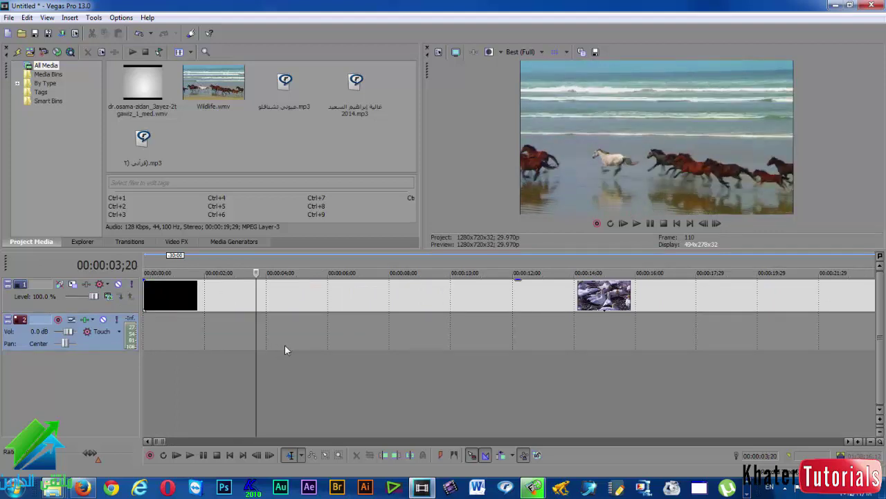
{"action": "scroll", "coordinate": [312, 364], "scroll_direction": "up", "scroll_amount": 4}
{"action": "left_click", "coordinate": [547, 379]}
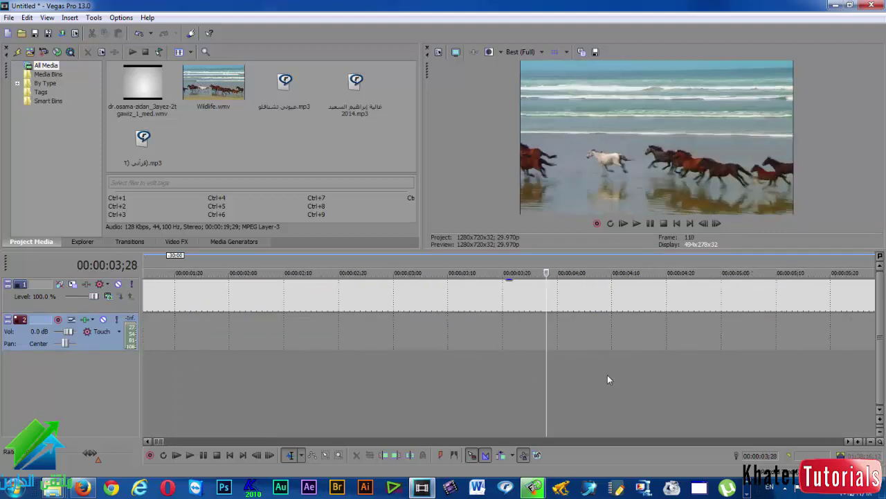
{"action": "left_click", "coordinate": [666, 376]}
{"action": "left_click", "coordinate": [617, 380]}
{"action": "left_click", "coordinate": [573, 384]}
{"action": "left_click", "coordinate": [547, 386]}
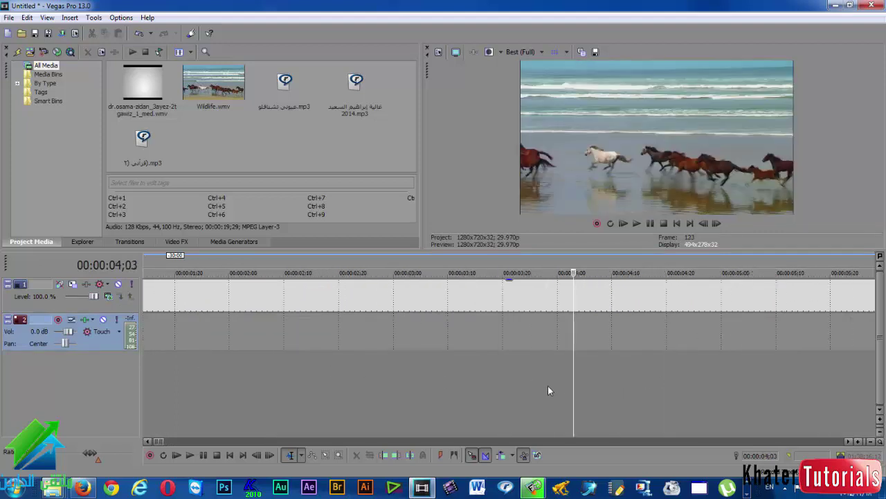
{"action": "left_click", "coordinate": [567, 389]}
{"action": "left_click", "coordinate": [594, 384]}
{"action": "scroll", "coordinate": [581, 391], "scroll_direction": "up", "scroll_amount": 3}
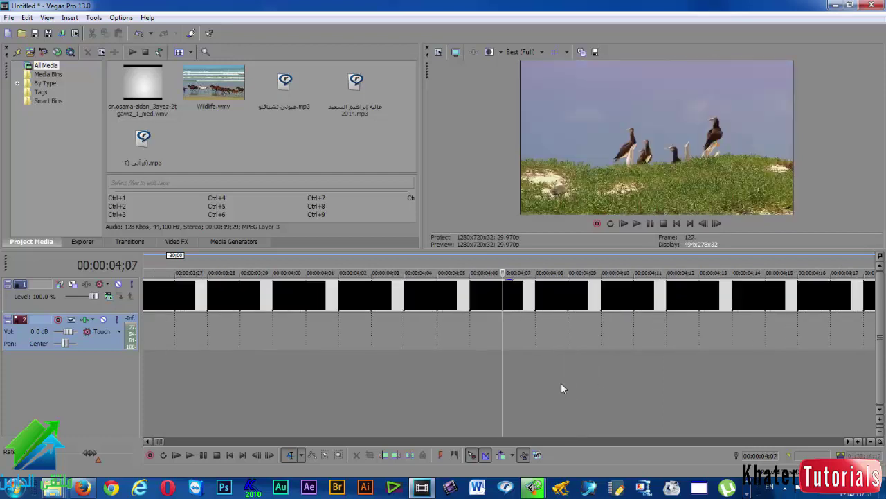
Split the Wildlife video event at 00:00:04;05, where the horses scene changes to the birds scene.
{"action": "left_click", "coordinate": [469, 387]}
{"action": "left_click", "coordinate": [421, 392]}
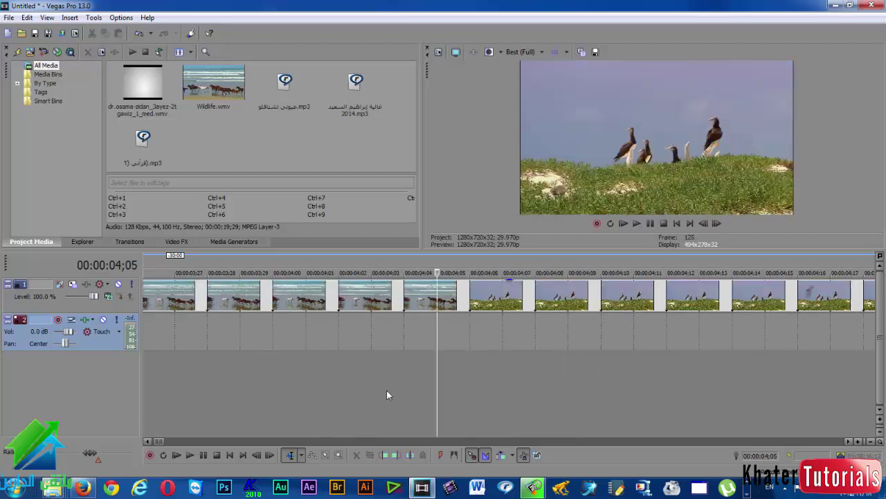
{"action": "left_click", "coordinate": [373, 390]}
{"action": "left_click", "coordinate": [403, 390]}
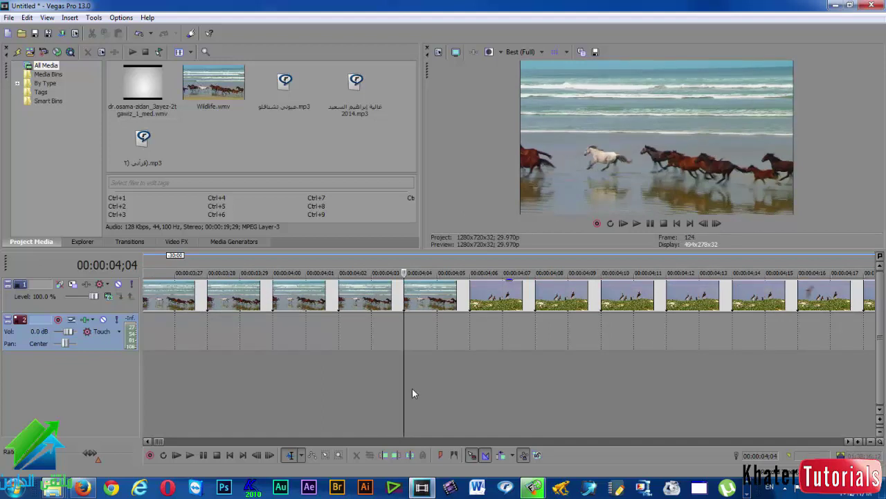
{"action": "left_click", "coordinate": [449, 390]}
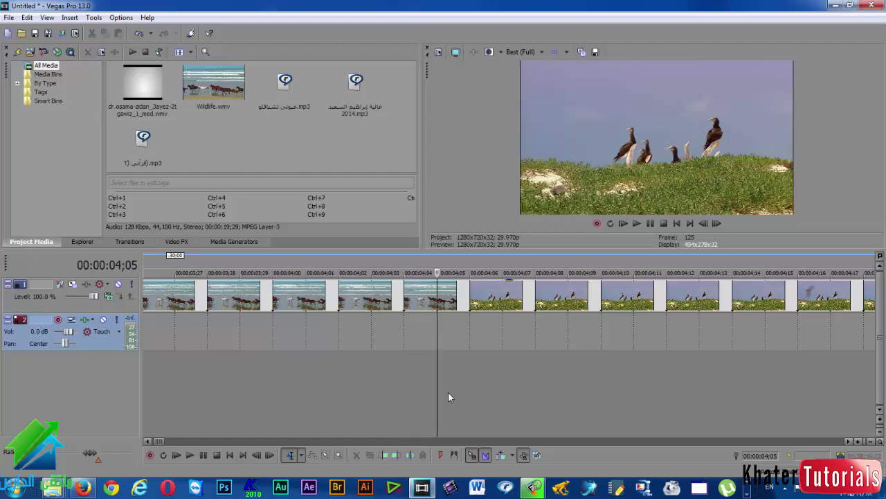
{"action": "left_click", "coordinate": [411, 455]}
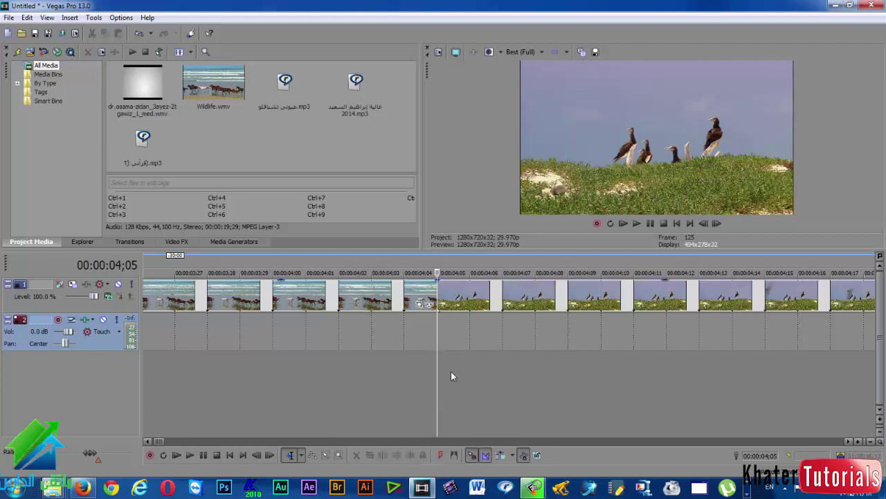
Move the birds part of the split Wildlife event to start at about 00:00:05;00, leaving a gap, and select the first part.
{"action": "scroll", "coordinate": [478, 346], "scroll_direction": "down", "scroll_amount": 10}
{"action": "mouse_move", "coordinate": [321, 307]}
{"action": "left_mouse_down"}
{"action": "mouse_move", "coordinate": [358, 301]}
{"action": "mouse_move", "coordinate": [338, 304]}
{"action": "left_mouse_up"}
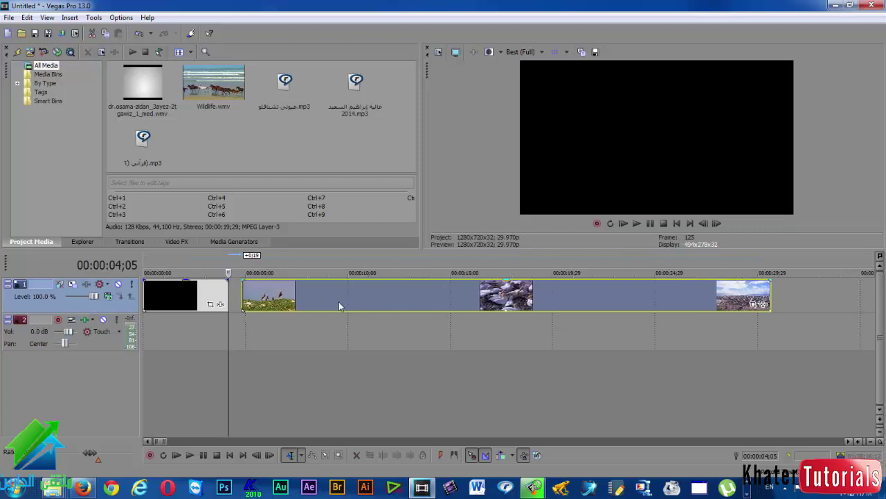
{"action": "left_click", "coordinate": [183, 297]}
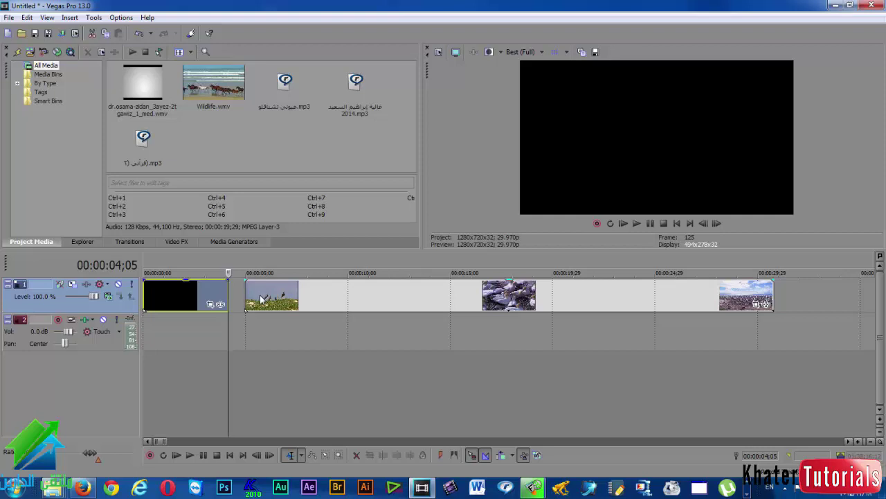
Examine the Wildlife video frame by frame from about 00:00:07;13 to find where the birds scene ends.
{"action": "left_click_drag", "start_coordinate": [347, 388], "coordinate": [297, 384]}
{"action": "scroll", "coordinate": [408, 367], "scroll_direction": "up", "scroll_amount": 15}
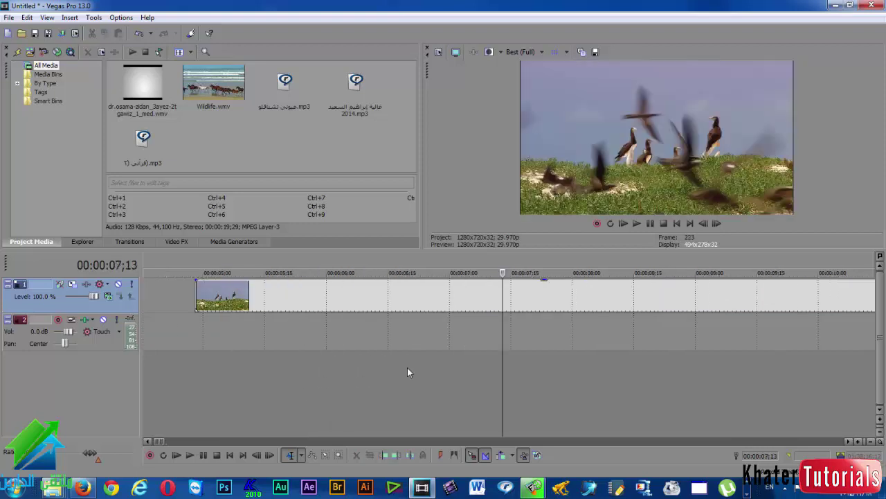
{"action": "left_click", "coordinate": [528, 385]}
{"action": "left_click", "coordinate": [634, 387]}
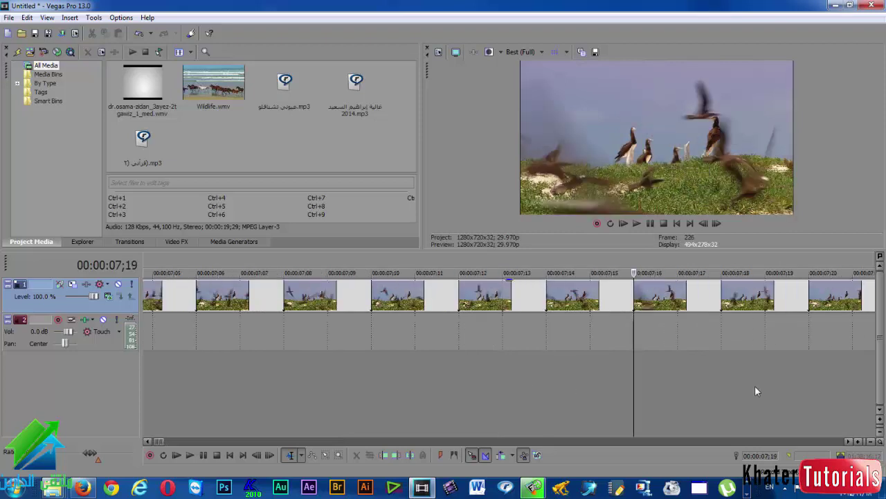
{"action": "left_click", "coordinate": [809, 385]}
{"action": "scroll", "coordinate": [658, 381], "scroll_direction": "down", "scroll_amount": 3}
{"action": "left_click", "coordinate": [524, 381]}
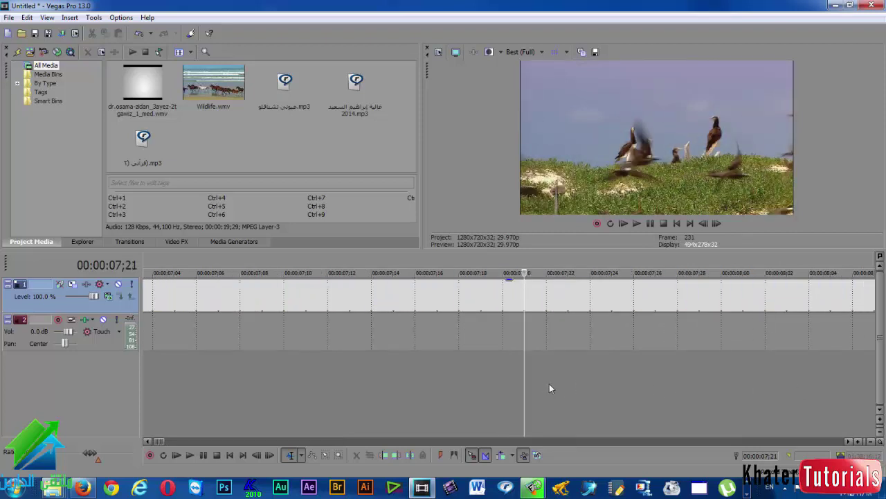
{"action": "left_click", "coordinate": [548, 383]}
{"action": "left_click", "coordinate": [590, 389]}
{"action": "left_click", "coordinate": [633, 392]}
{"action": "left_click", "coordinate": [722, 397]}
{"action": "left_click", "coordinate": [625, 400]}
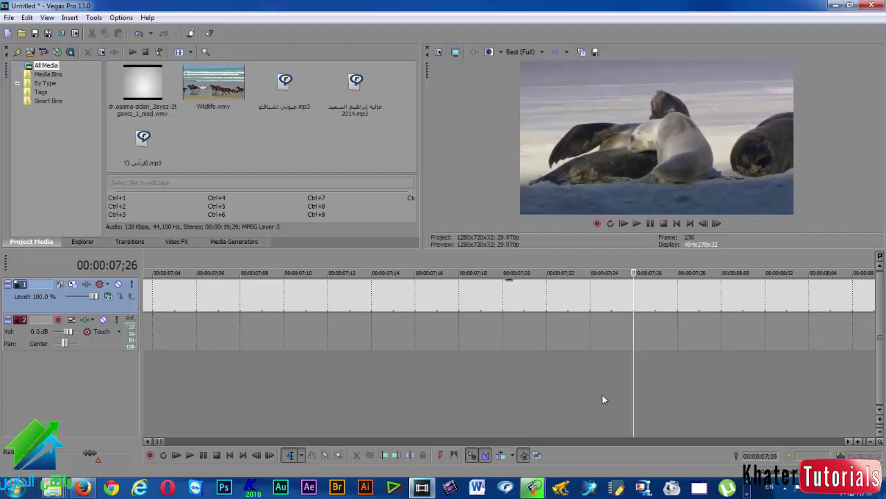
{"action": "left_click", "coordinate": [603, 401]}
{"action": "left_click", "coordinate": [594, 404]}
{"action": "left_click", "coordinate": [629, 406]}
Split the second Wildlife video event at 00:00:07;25, at the end of the birds scene.
{"action": "scroll", "coordinate": [627, 406], "scroll_direction": "up", "scroll_amount": 2}
{"action": "scroll", "coordinate": [627, 405], "scroll_direction": "up", "scroll_amount": 1}
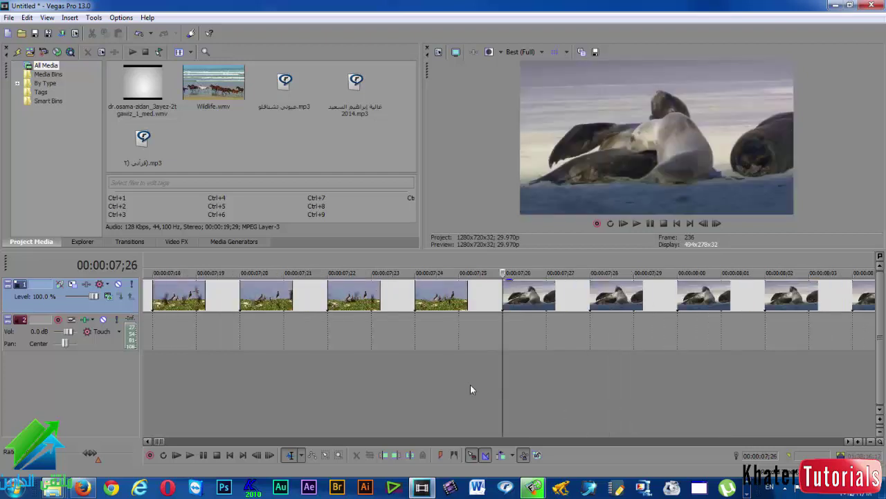
{"action": "left_click", "coordinate": [476, 387]}
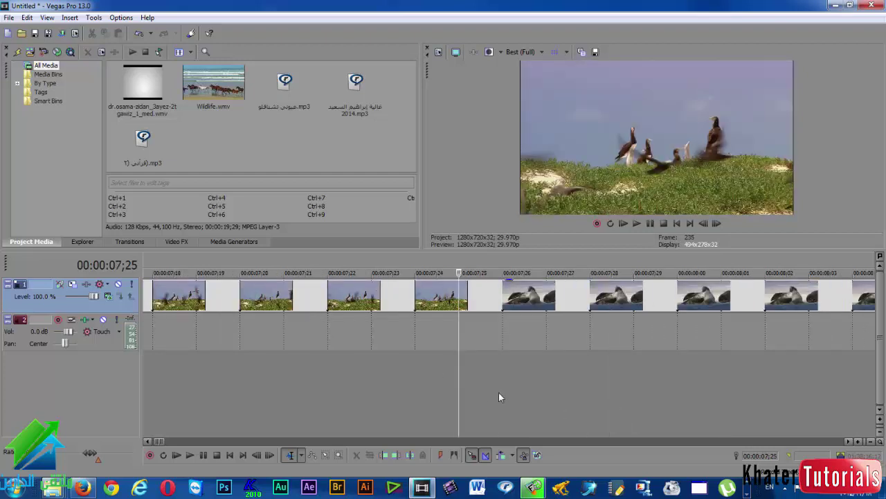
{"action": "left_click", "coordinate": [500, 394]}
{"action": "left_click", "coordinate": [476, 393]}
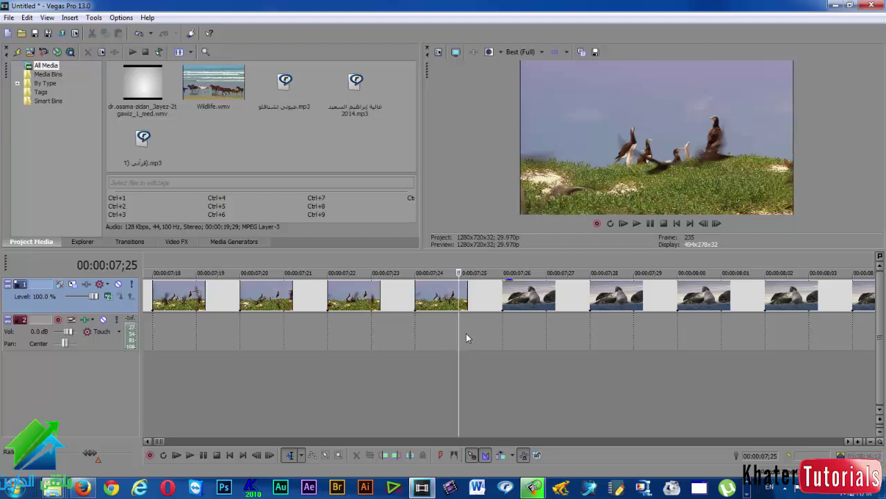
{"action": "left_click", "coordinate": [460, 296]}
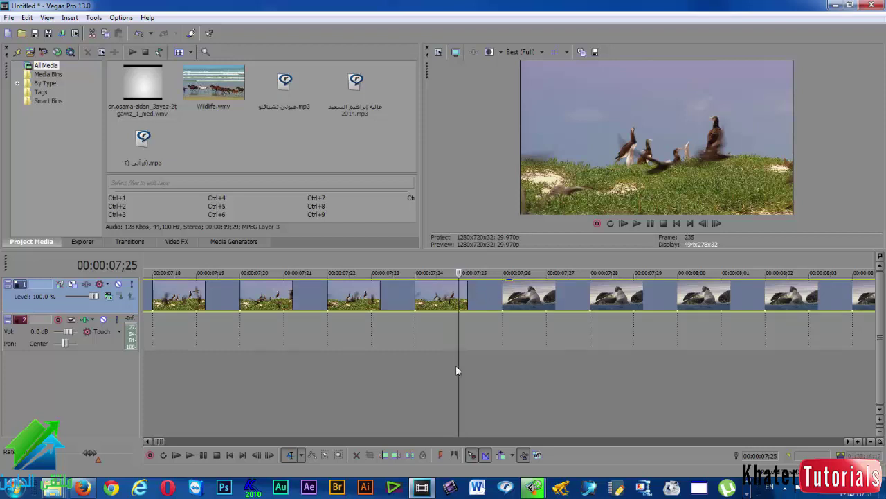
{"action": "key", "text": "s"}
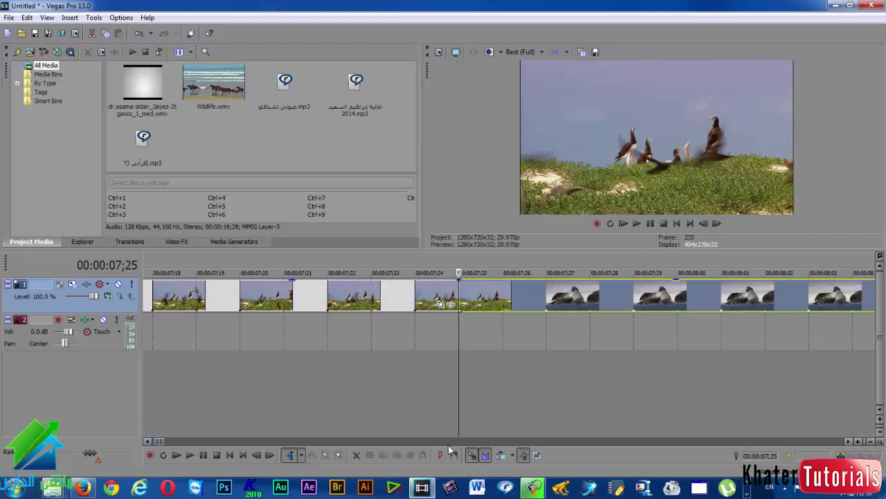
Move the short birds event between the two splits about half a second earlier, separating it from the following event.
{"action": "left_click", "coordinate": [504, 313]}
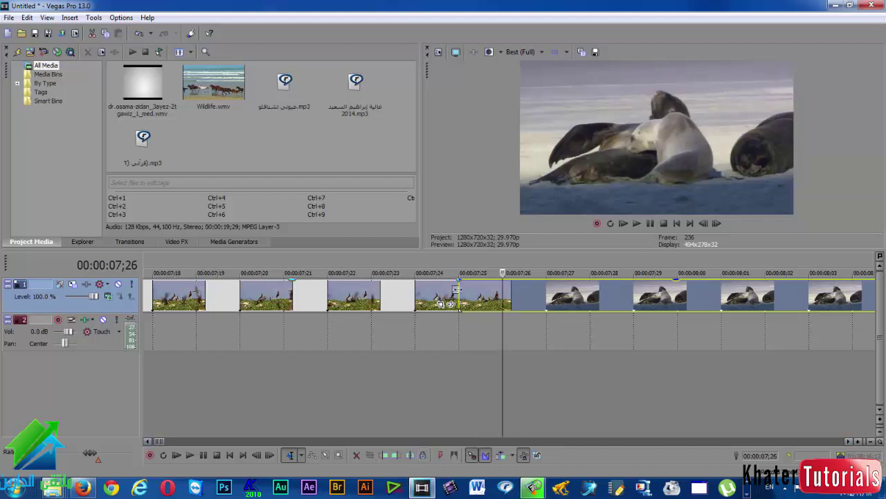
{"action": "scroll", "coordinate": [475, 322], "scroll_direction": "down", "scroll_amount": 3}
{"action": "scroll", "coordinate": [475, 322], "scroll_direction": "down", "scroll_amount": 6}
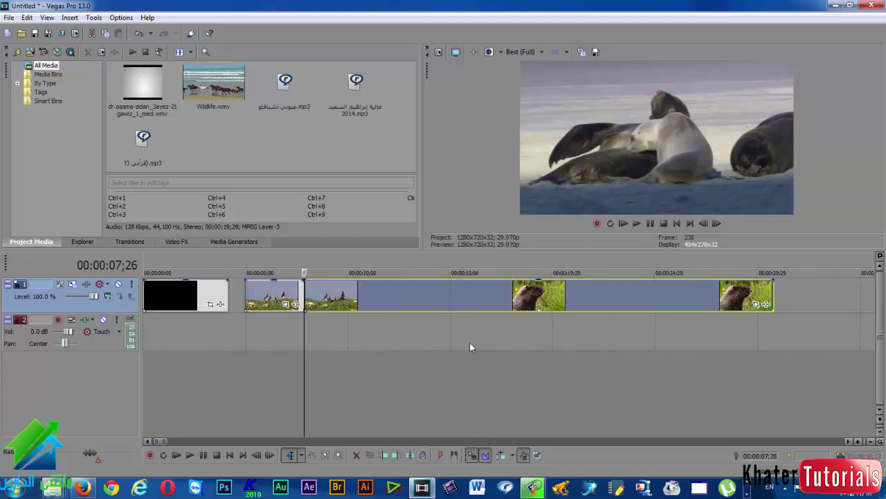
{"action": "left_click_drag", "start_coordinate": [272, 297], "coordinate": [261, 296]}
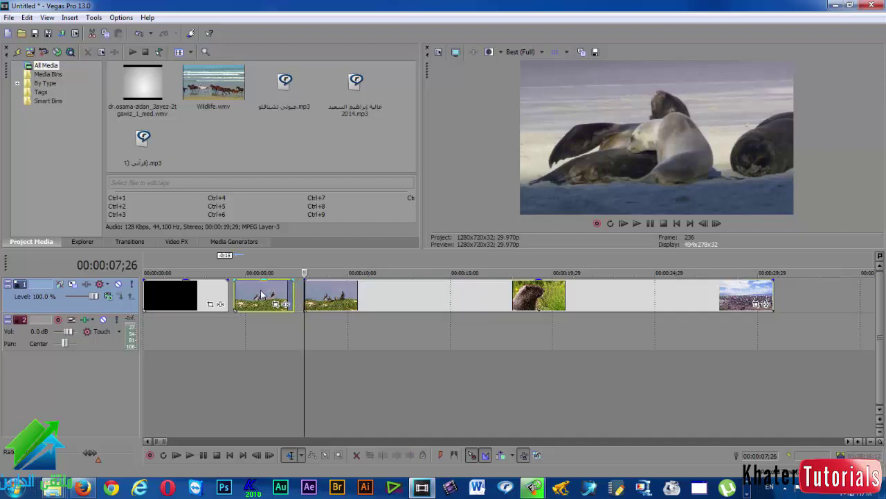
Nudge the second clip, showing the birds on the grass, a few frames later on the video track.
{"action": "left_click", "coordinate": [196, 303]}
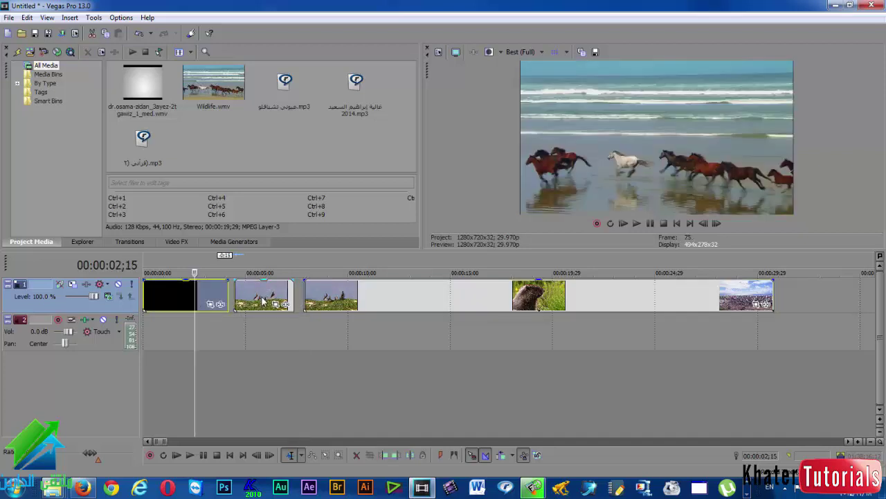
{"action": "left_click_drag", "start_coordinate": [262, 300], "coordinate": [265, 299]}
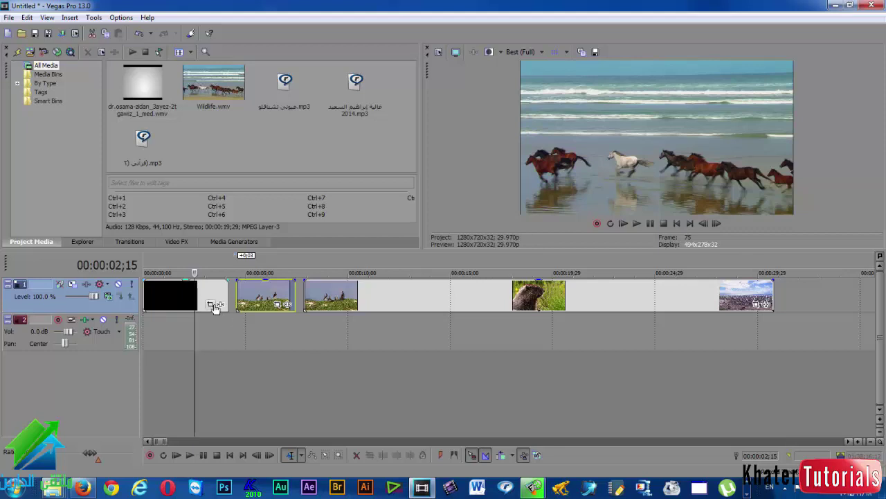
{"action": "left_click", "coordinate": [260, 325]}
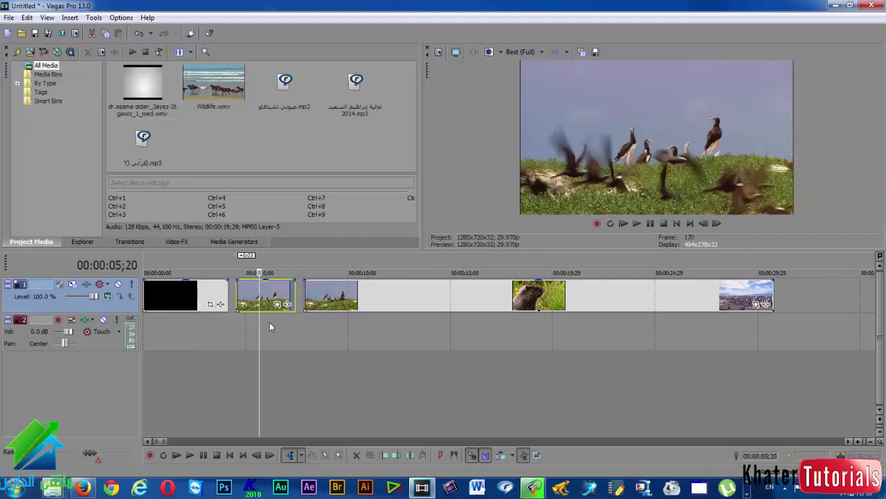
Find where the seal shot cuts to the gannets in the last clip and trim the clip's start to 00:00:12;20.
{"action": "left_click", "coordinate": [479, 306]}
{"action": "left_click", "coordinate": [458, 377]}
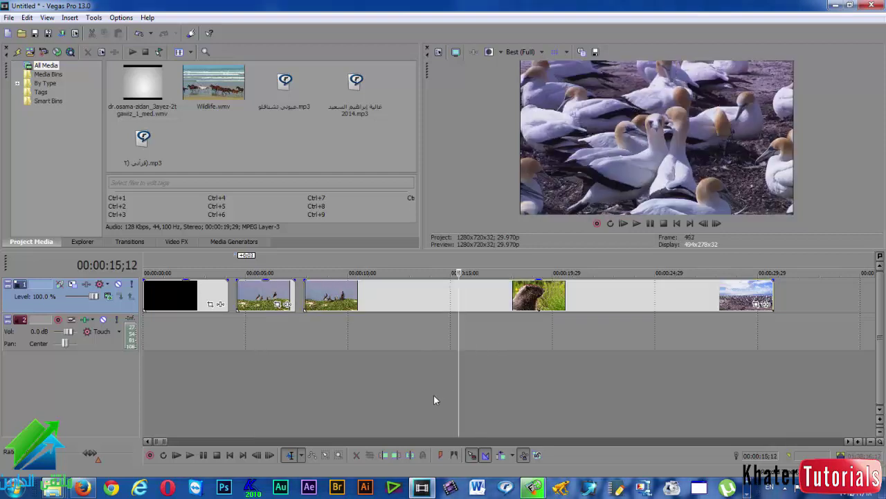
{"action": "left_click", "coordinate": [434, 400]}
{"action": "left_click", "coordinate": [410, 388]}
{"action": "scroll", "coordinate": [443, 387], "scroll_direction": "up", "scroll_amount": 5}
{"action": "left_click", "coordinate": [464, 392]}
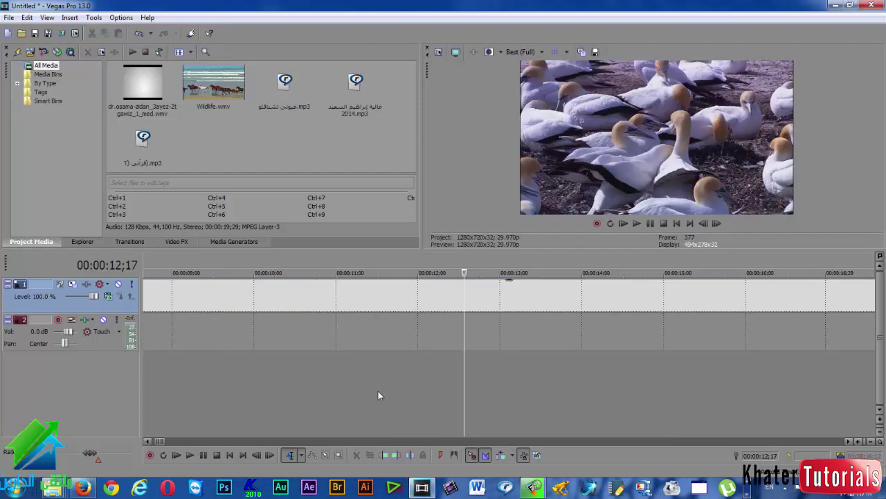
{"action": "left_click", "coordinate": [330, 387]}
{"action": "left_click", "coordinate": [394, 378]}
{"action": "left_click", "coordinate": [415, 382]}
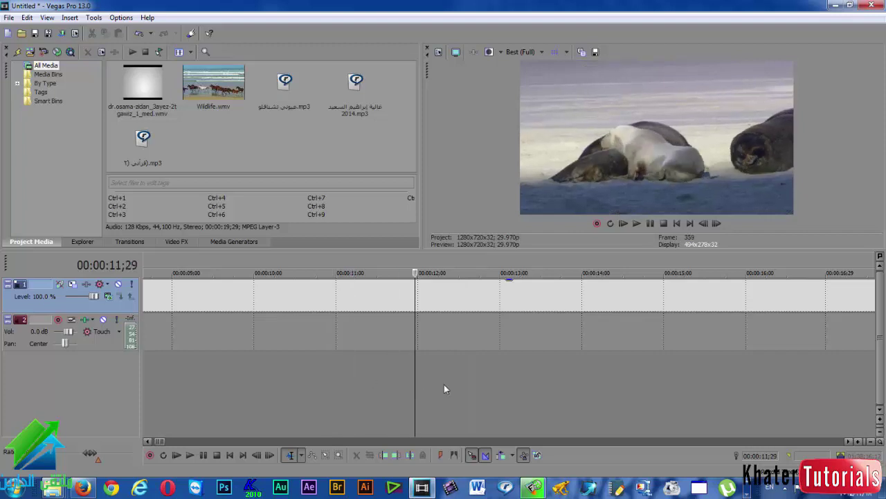
{"action": "left_click", "coordinate": [444, 385]}
{"action": "left_click", "coordinate": [470, 386]}
{"action": "left_click", "coordinate": [511, 390]}
{"action": "left_click", "coordinate": [475, 392]}
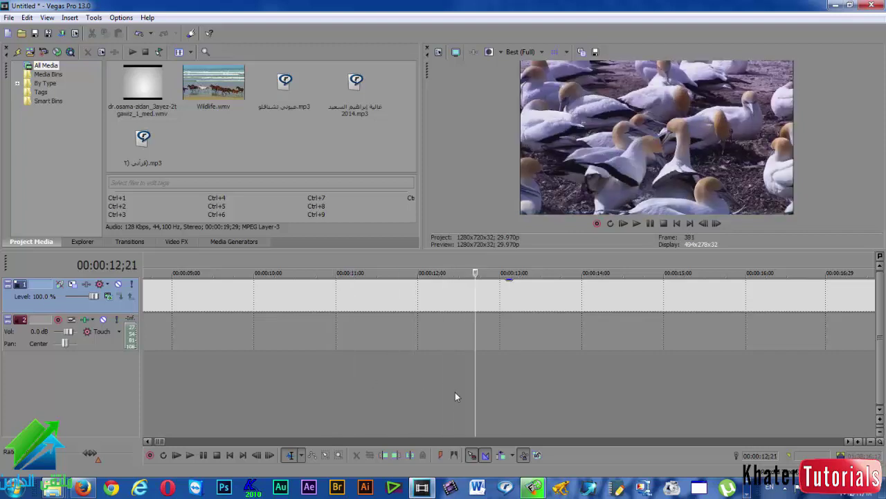
{"action": "left_click", "coordinate": [455, 397]}
{"action": "left_click", "coordinate": [445, 398]}
{"action": "left_click", "coordinate": [464, 398]}
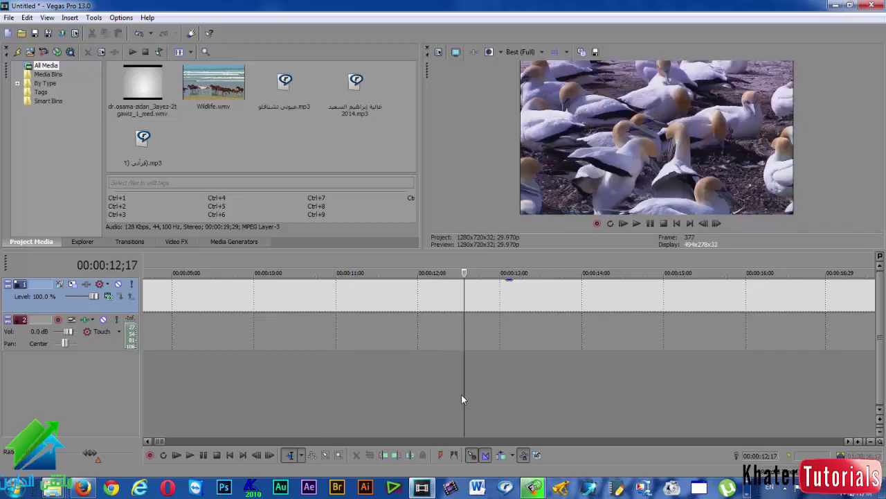
{"action": "left_click", "coordinate": [462, 395]}
{"action": "left_click", "coordinate": [449, 395]}
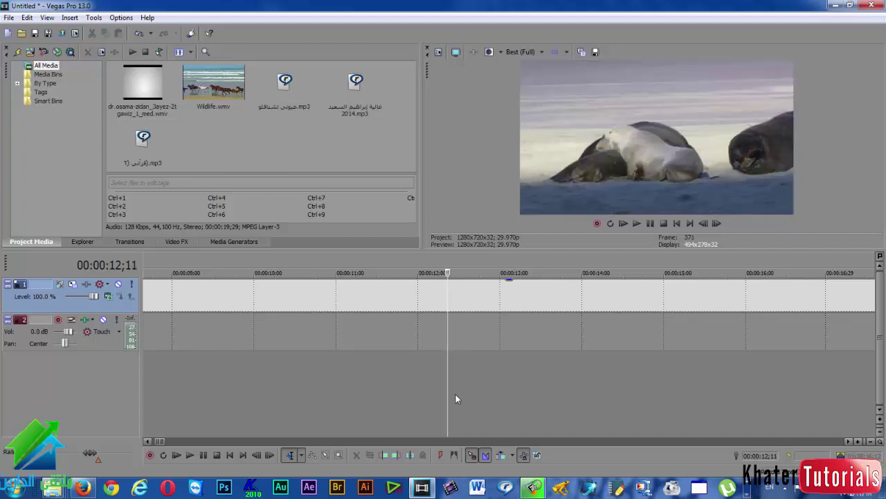
{"action": "left_click", "coordinate": [455, 398]}
{"action": "left_click", "coordinate": [476, 396]}
{"action": "left_click", "coordinate": [473, 401]}
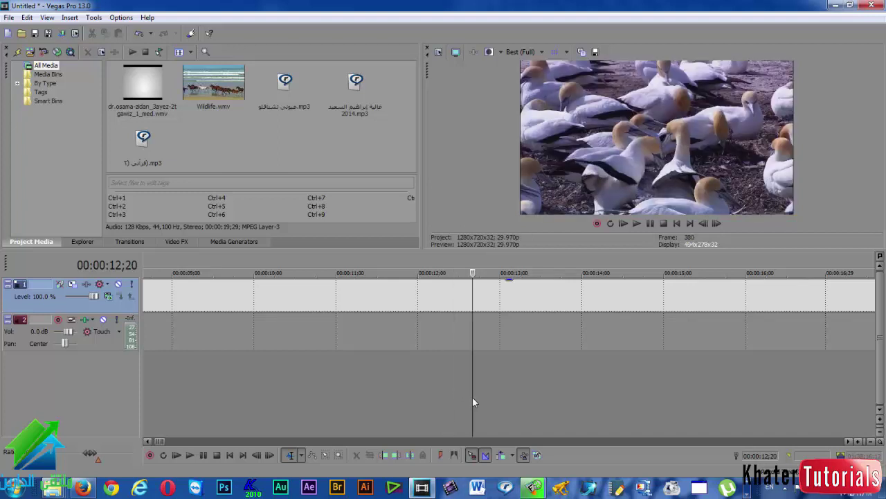
{"action": "left_click", "coordinate": [471, 292]}
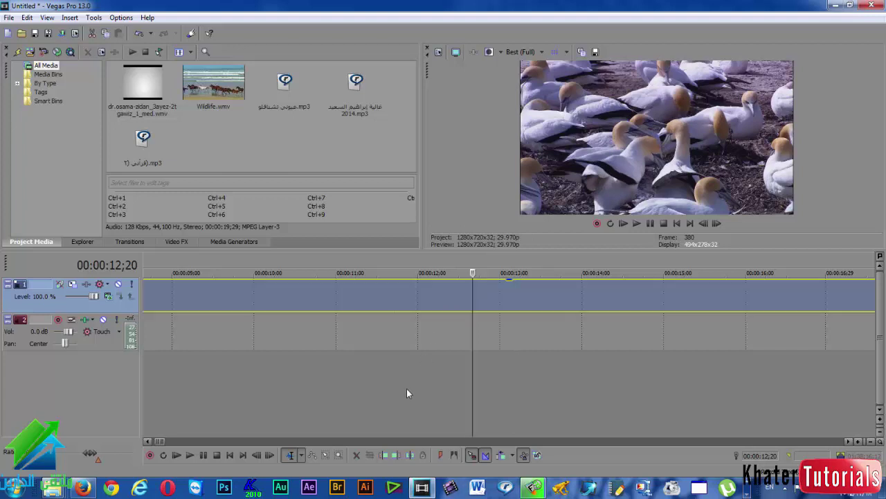
{"action": "left_click", "coordinate": [382, 459]}
{"action": "scroll", "coordinate": [417, 419], "scroll_direction": "down", "scroll_amount": 3}
{"action": "scroll", "coordinate": [425, 399], "scroll_direction": "down", "scroll_amount": 4}
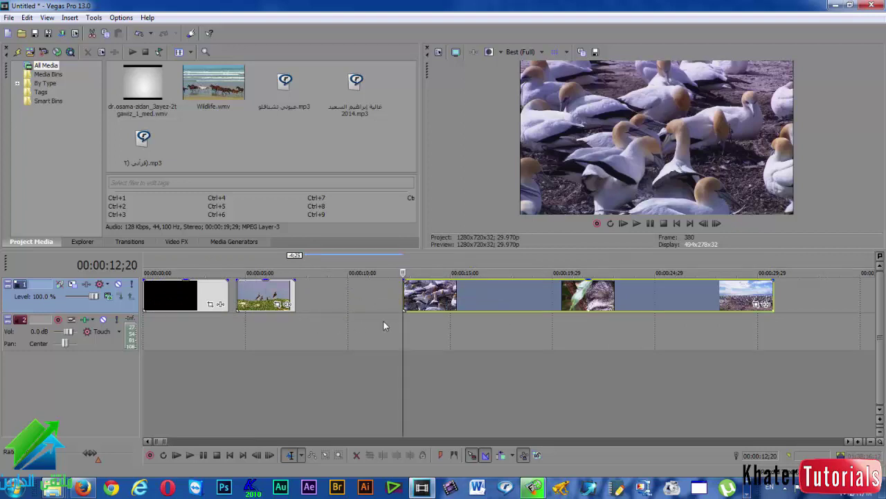
Split the last clip at 00:00:16;12 and delete the piece before the cut.
{"action": "left_click", "coordinate": [481, 307]}
{"action": "key", "text": "s"}
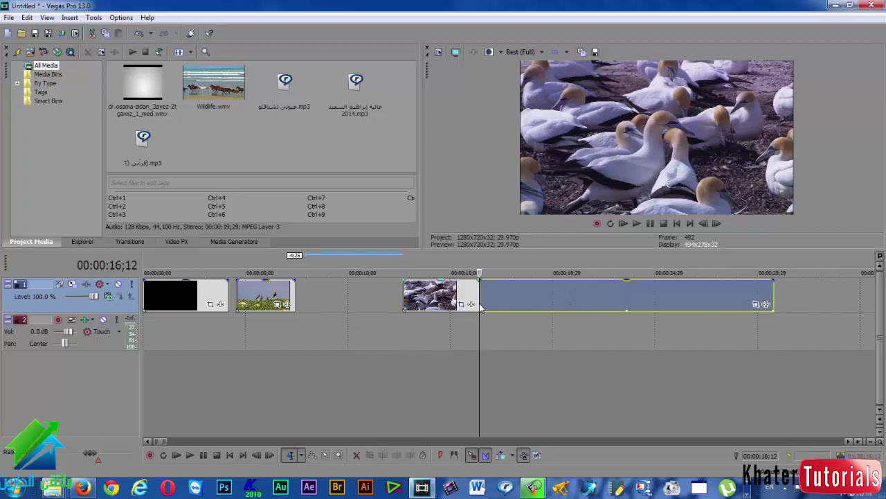
{"action": "left_click", "coordinate": [434, 298]}
{"action": "key", "text": "Delete"}
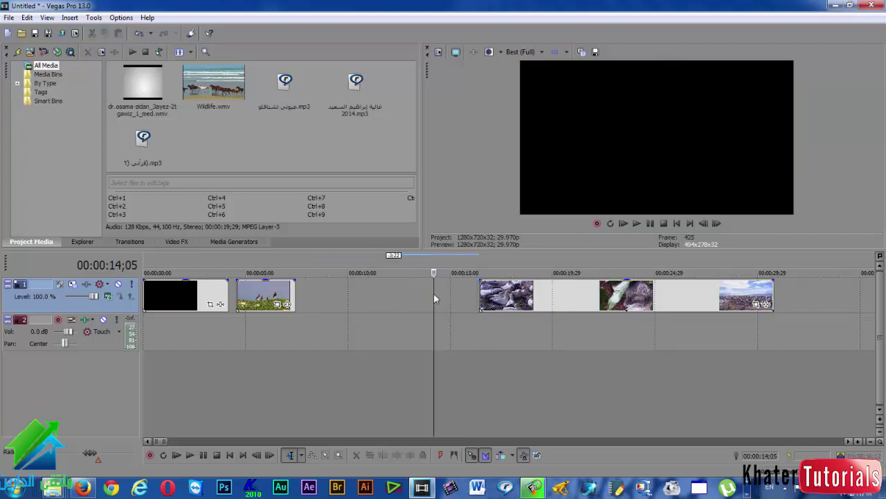
Undo the deletion of the piece and the split of the last clip.
{"action": "left_click", "coordinate": [139, 33]}
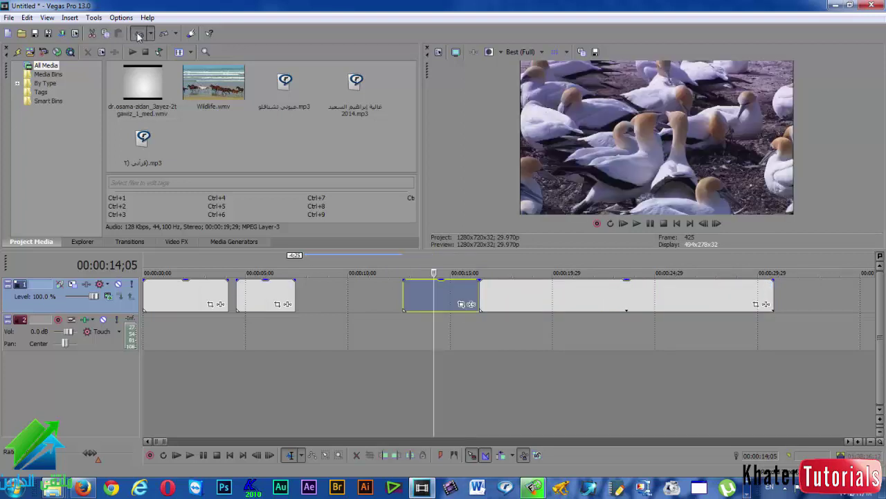
{"action": "left_click", "coordinate": [138, 33]}
Trim the last clip's start to 00:00:17;26 and its end to 00:00:26;29.
{"action": "left_click", "coordinate": [509, 306]}
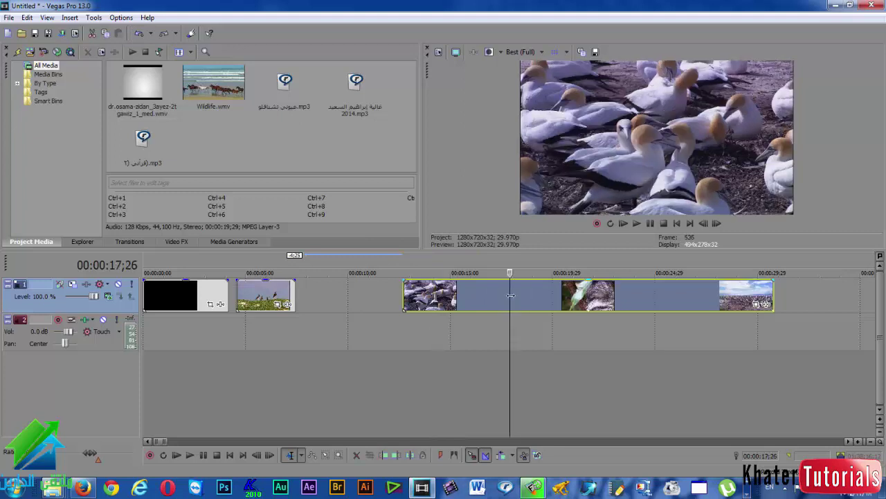
{"action": "left_click", "coordinate": [383, 455]}
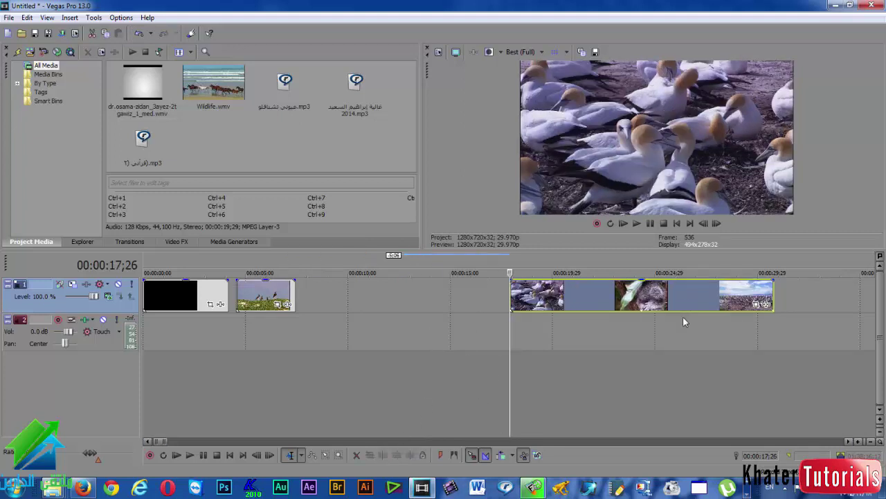
{"action": "left_click", "coordinate": [687, 299]}
{"action": "left_click", "coordinate": [696, 298]}
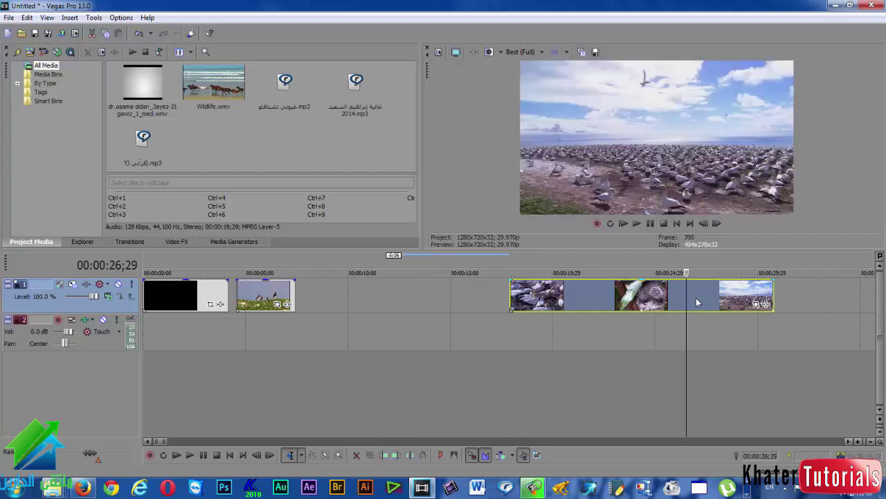
{"action": "left_click", "coordinate": [396, 457]}
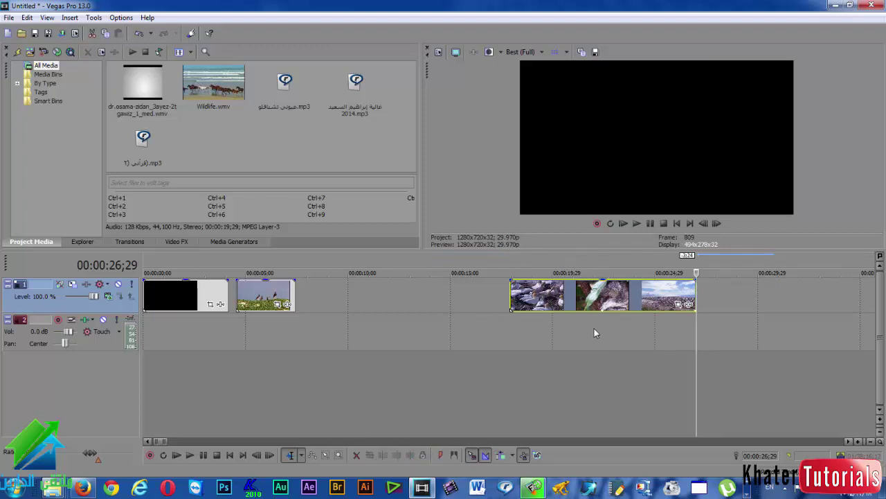
{"action": "left_click", "coordinate": [161, 291]}
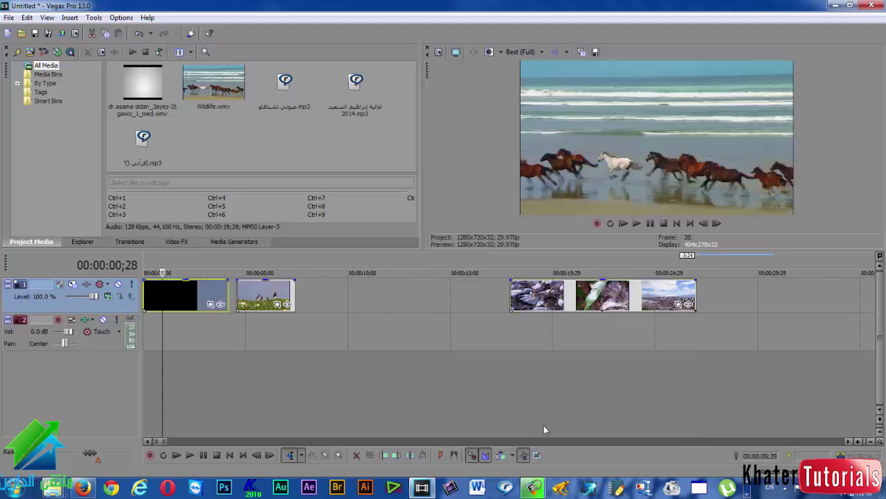
{"action": "scroll", "coordinate": [214, 367], "scroll_direction": "up", "scroll_amount": 4}
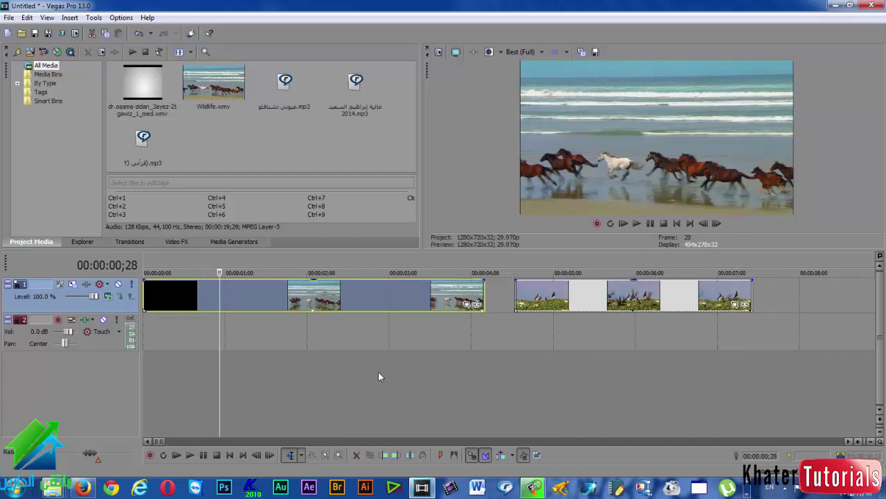
{"action": "scroll", "coordinate": [377, 378], "scroll_direction": "down", "scroll_amount": 2}
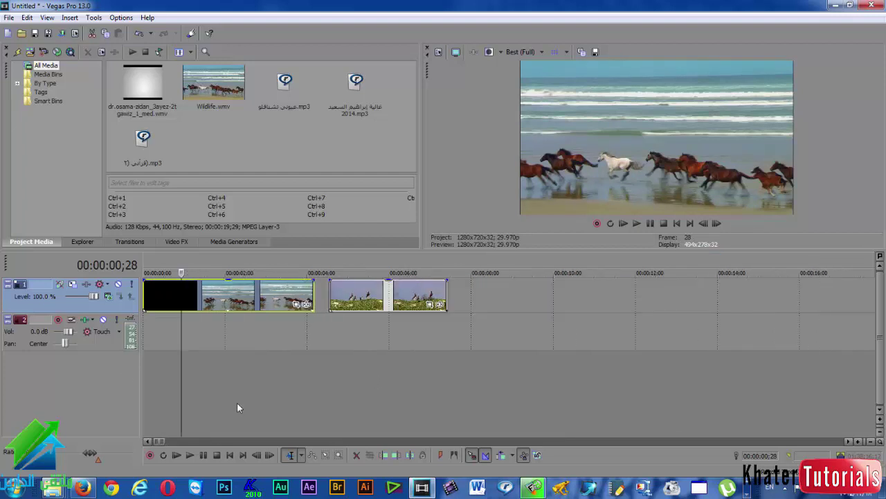
{"action": "left_click_drag", "start_coordinate": [237, 401], "coordinate": [298, 398]}
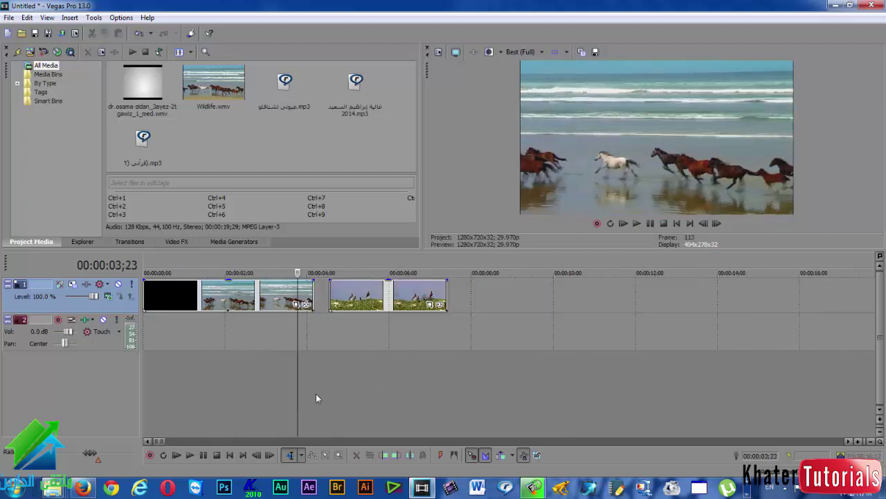
{"action": "left_click", "coordinate": [364, 392]}
{"action": "scroll", "coordinate": [356, 395], "scroll_direction": "down", "scroll_amount": 2}
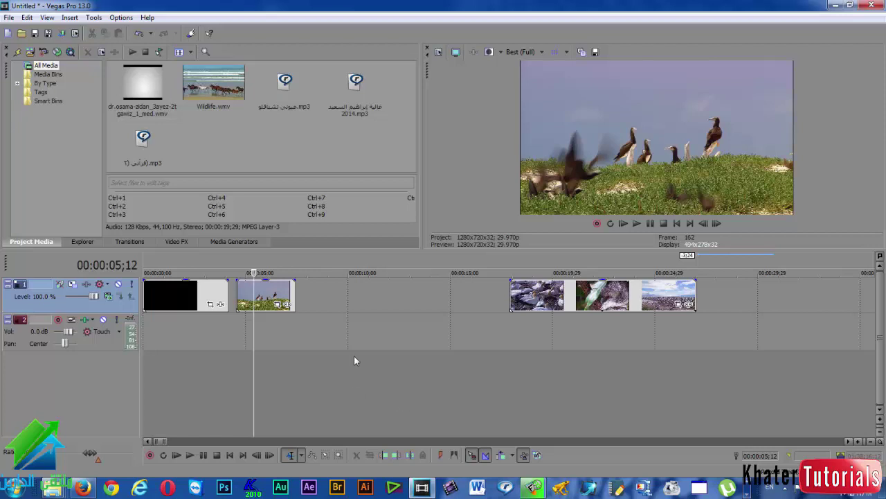
{"action": "key", "text": "ctrl+z"}
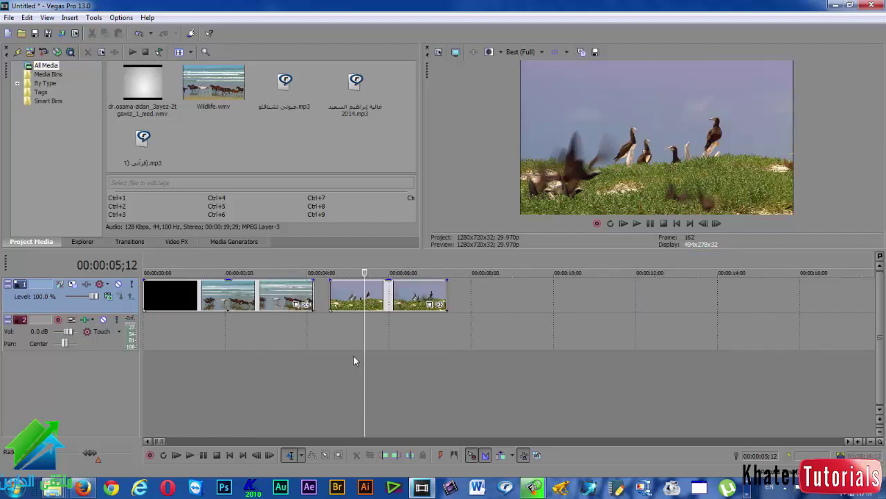
{"action": "key", "text": "ctrl+z"}
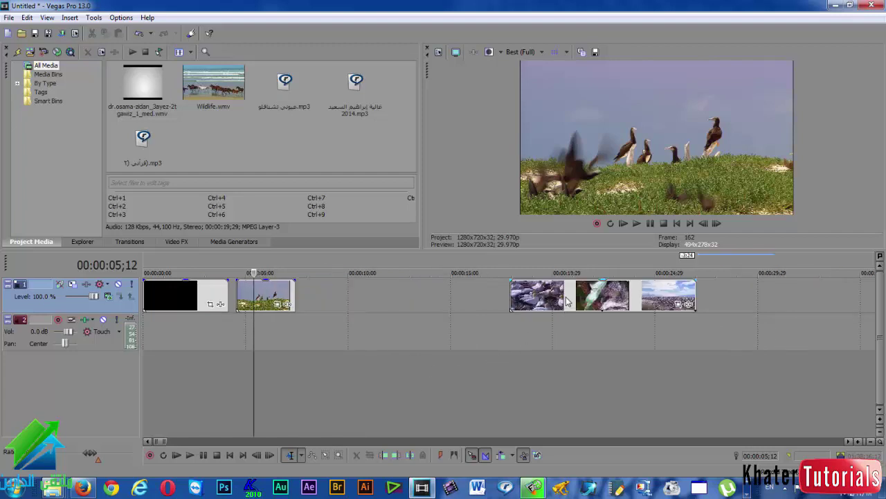
Close the gaps on the video track by moving the second clip against the first and the last clip against the second.
{"action": "left_click_drag", "start_coordinate": [563, 299], "coordinate": [346, 299]}
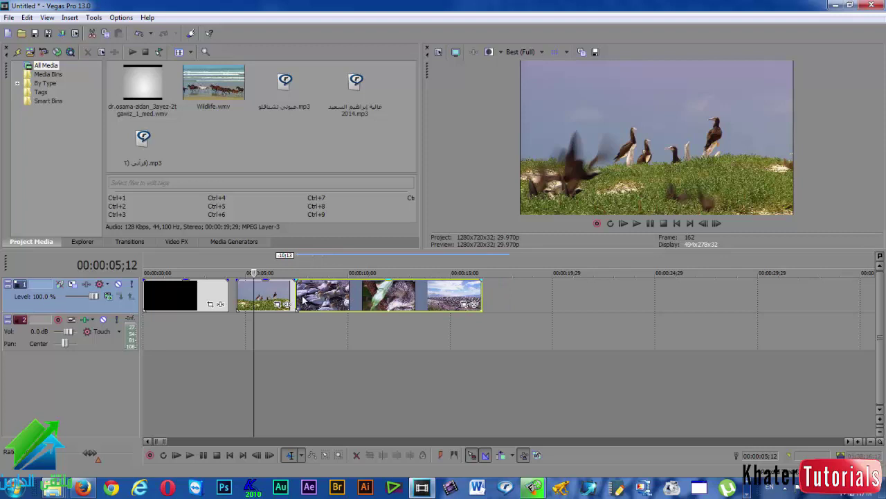
{"action": "left_click", "coordinate": [230, 292]}
{"action": "scroll", "coordinate": [276, 355], "scroll_direction": "up", "scroll_amount": 5}
{"action": "left_click", "coordinate": [552, 397]}
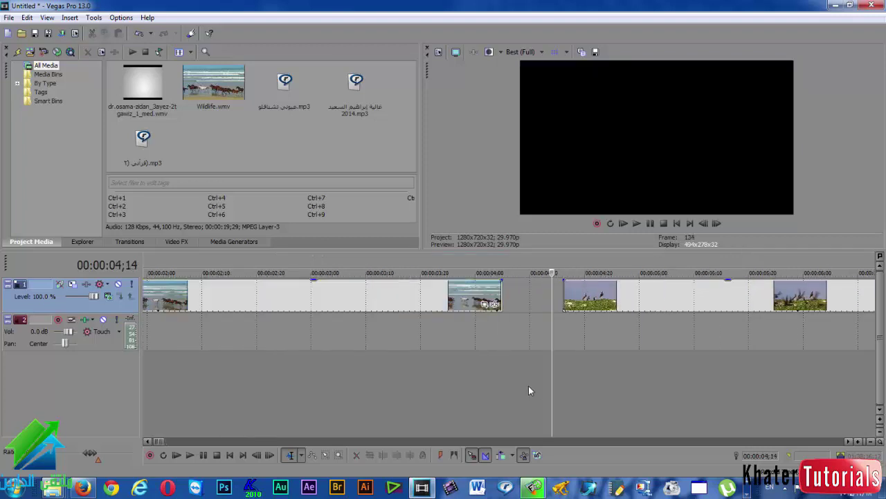
{"action": "left_click", "coordinate": [525, 385]}
{"action": "left_click", "coordinate": [578, 298]}
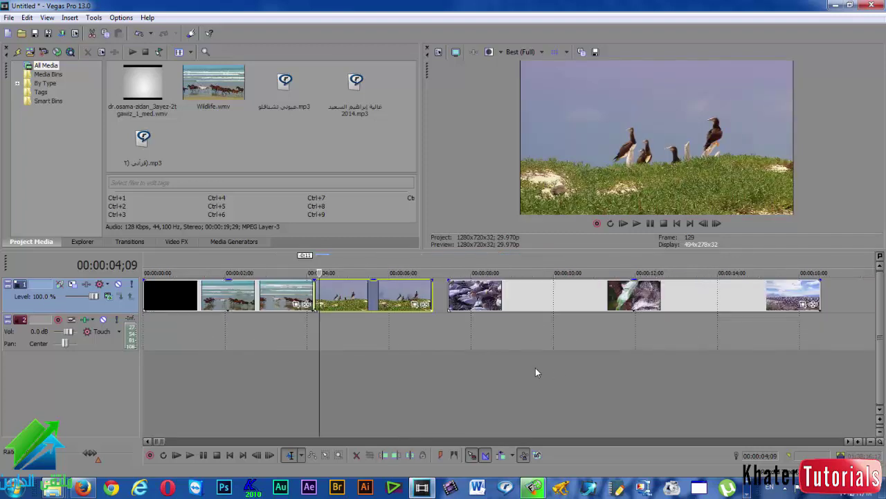
{"action": "scroll", "coordinate": [535, 367], "scroll_direction": "down", "scroll_amount": 8}
{"action": "left_click_drag", "start_coordinate": [439, 306], "coordinate": [428, 301]}
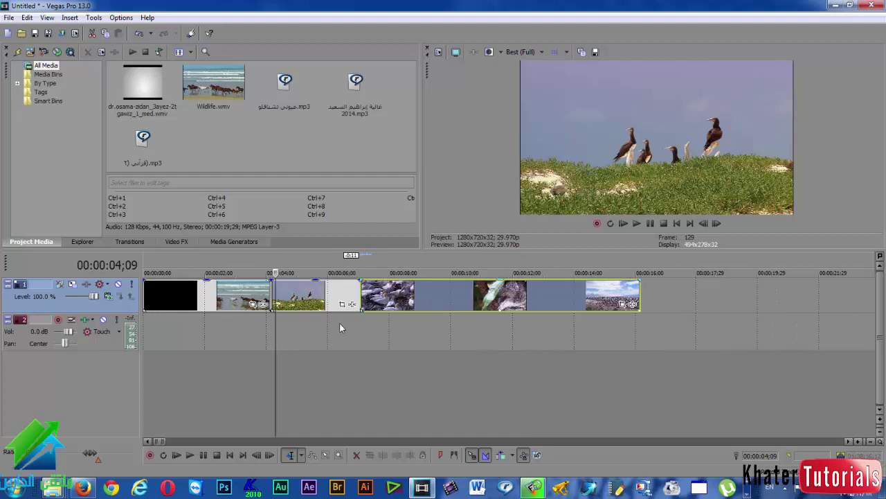
Inspect the joins between the clips and play the edited sequence from 00:00:02;26.
{"action": "left_click", "coordinate": [268, 391]}
{"action": "scroll", "coordinate": [282, 401], "scroll_direction": "up", "scroll_amount": 4}
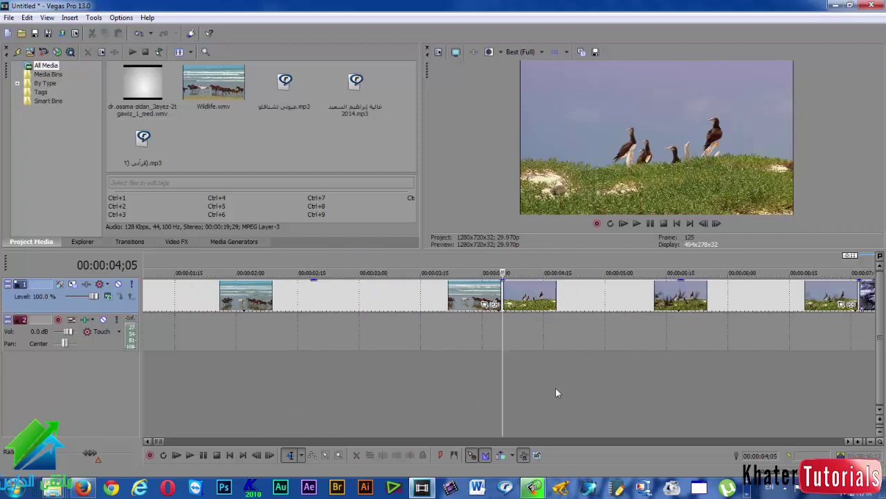
{"action": "scroll", "coordinate": [557, 392], "scroll_direction": "down", "scroll_amount": 1}
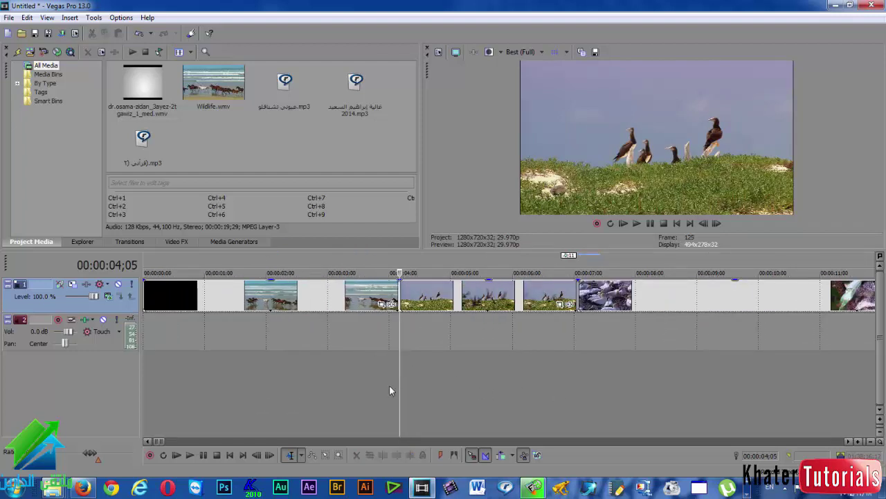
{"action": "left_click", "coordinate": [320, 383]}
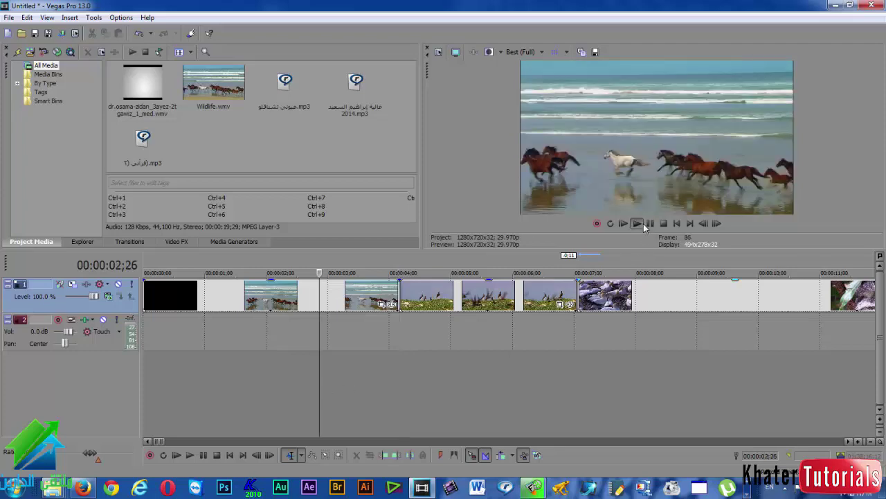
{"action": "left_click", "coordinate": [642, 222]}
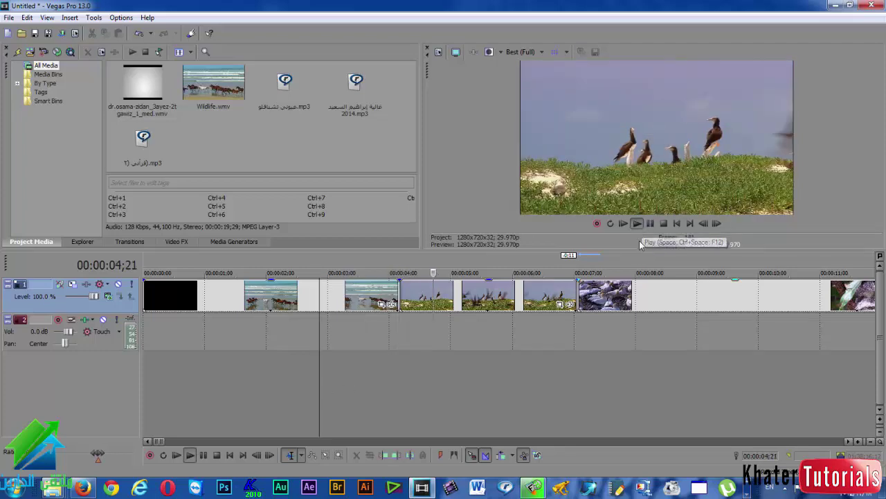
{"action": "scroll", "coordinate": [512, 326], "scroll_direction": "down", "scroll_amount": 2}
{"action": "scroll", "coordinate": [512, 326], "scroll_direction": "down", "scroll_amount": 1}
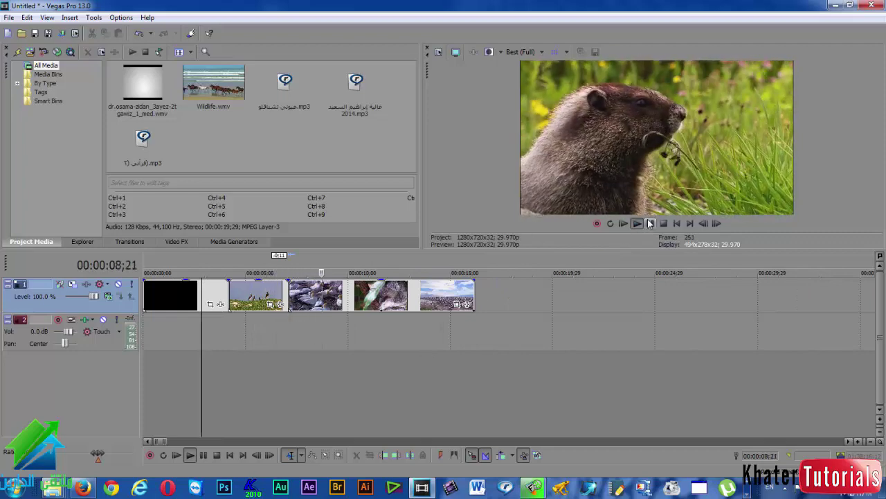
Pause playback and play the sequence from 00:00:03;12 across the join between the first and second clips.
{"action": "left_click", "coordinate": [650, 223]}
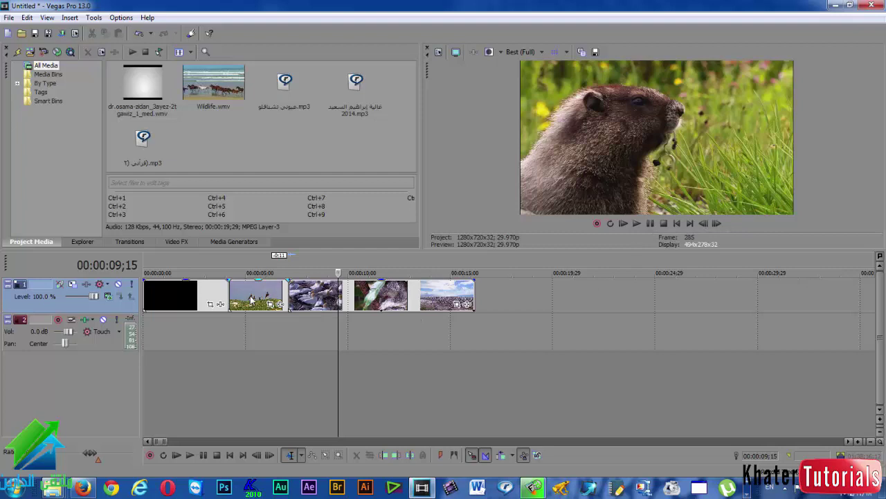
{"action": "left_click", "coordinate": [213, 330]}
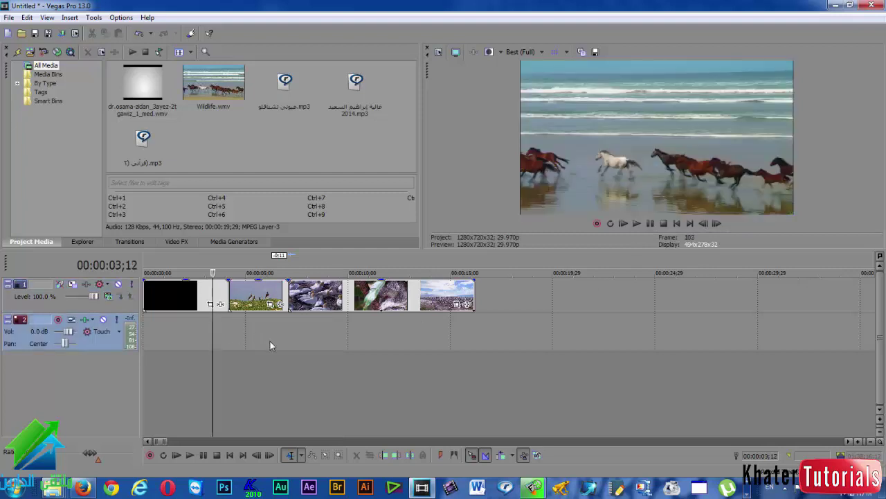
{"action": "scroll", "coordinate": [270, 340], "scroll_direction": "up", "scroll_amount": 6}
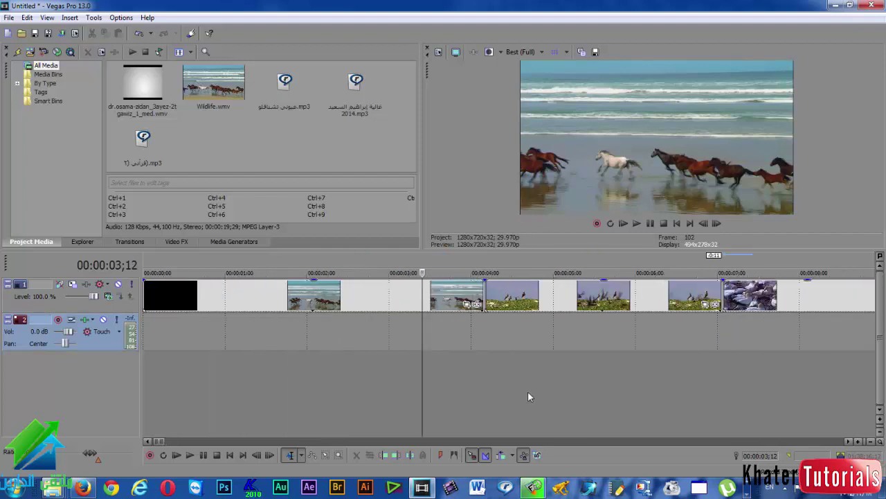
{"action": "key", "text": "space"}
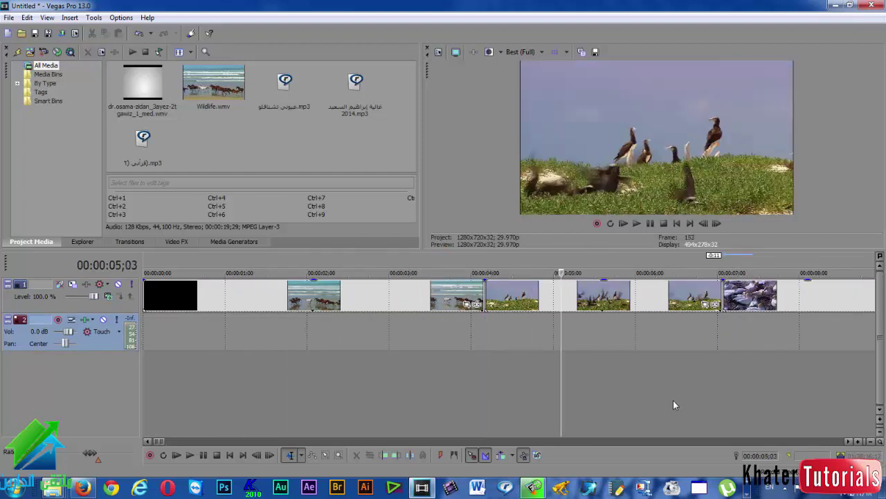
{"action": "left_click", "coordinate": [709, 387]}
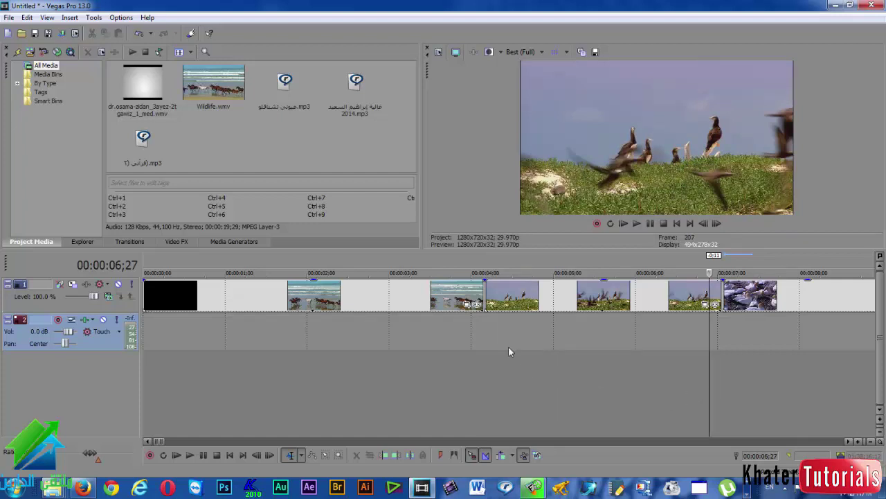
Overlap the second clip with the end of the first to create a crossfade of about 1:06.
{"action": "left_click", "coordinate": [560, 301]}
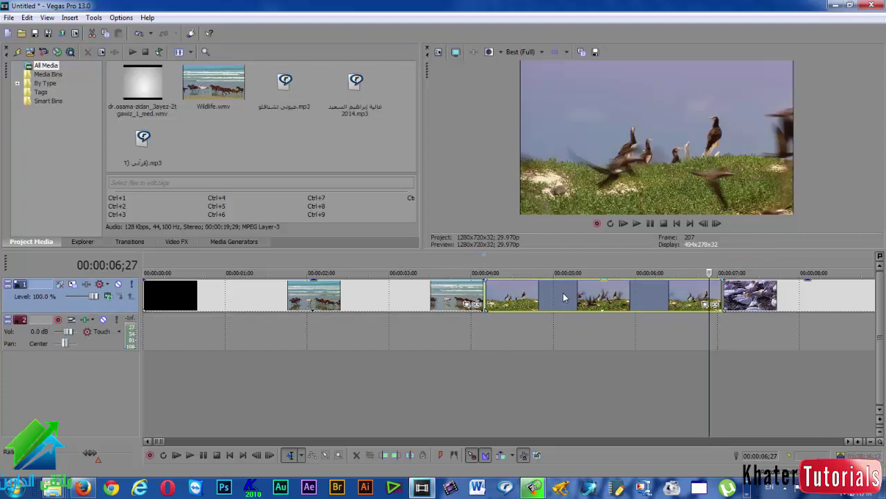
{"action": "left_click_drag", "start_coordinate": [563, 298], "coordinate": [492, 295]}
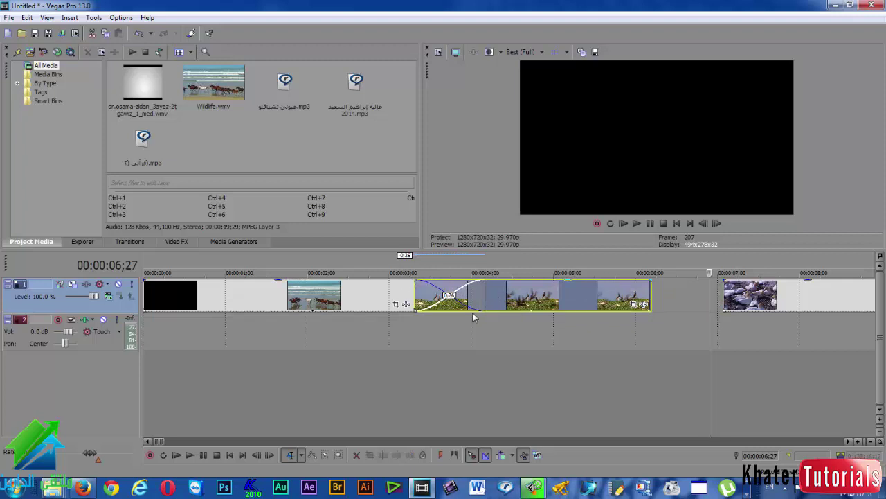
{"action": "left_click", "coordinate": [345, 406]}
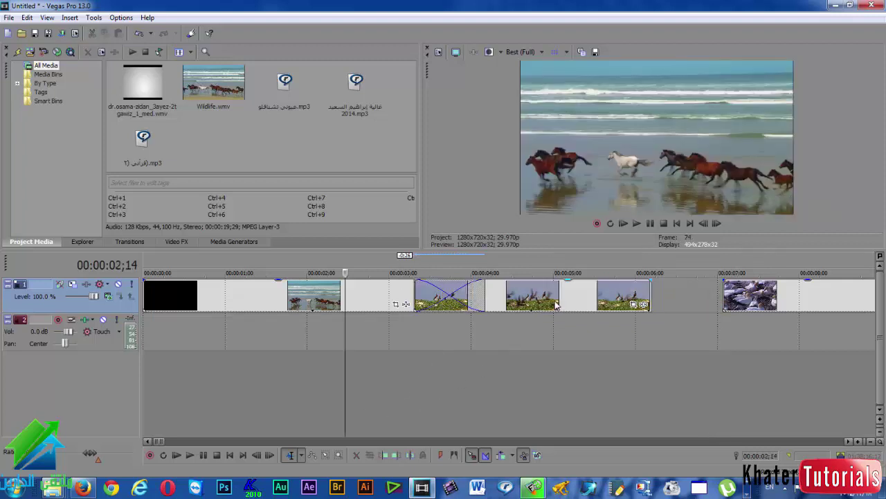
{"action": "left_click_drag", "start_coordinate": [558, 306], "coordinate": [527, 307]}
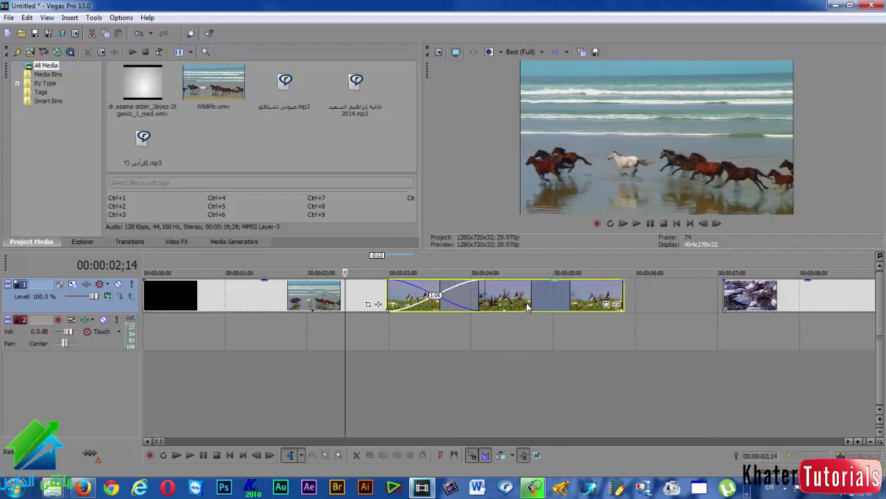
Play back the crossfade from 00:00:02;14, and extend the second clip's end by 1:00.
{"action": "left_click", "coordinate": [640, 225]}
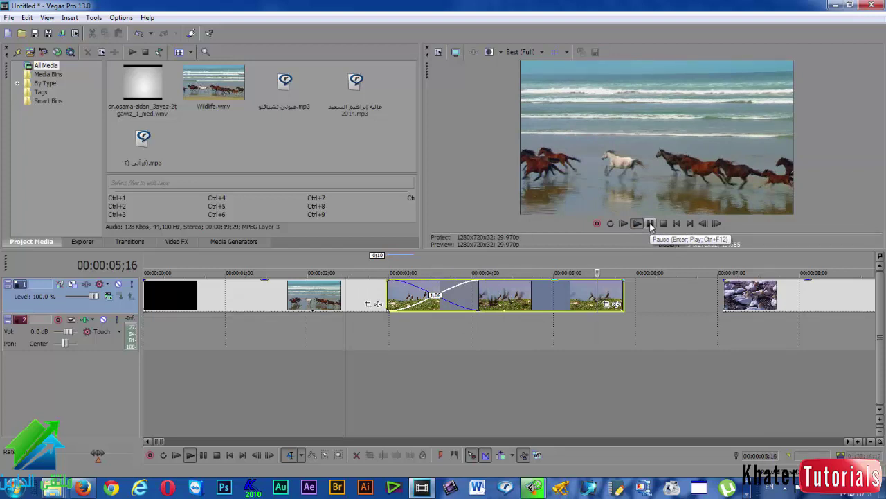
{"action": "left_click", "coordinate": [651, 224]}
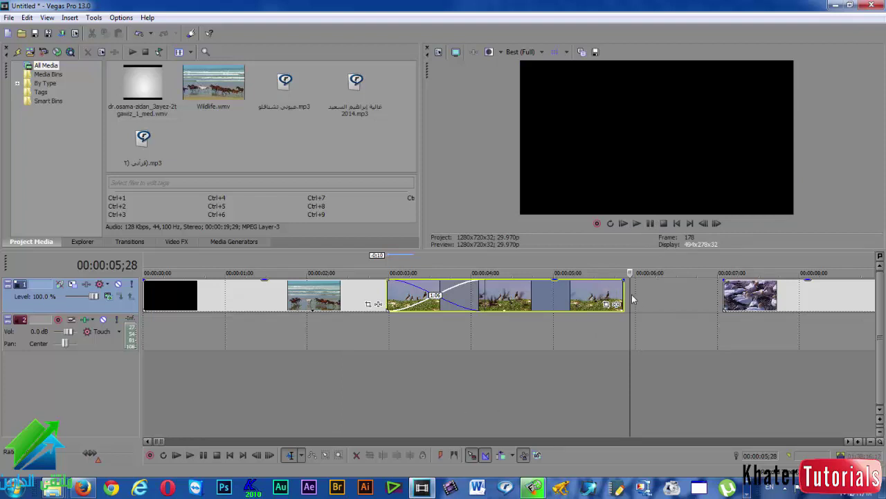
{"action": "left_click_drag", "start_coordinate": [622, 289], "coordinate": [703, 290]}
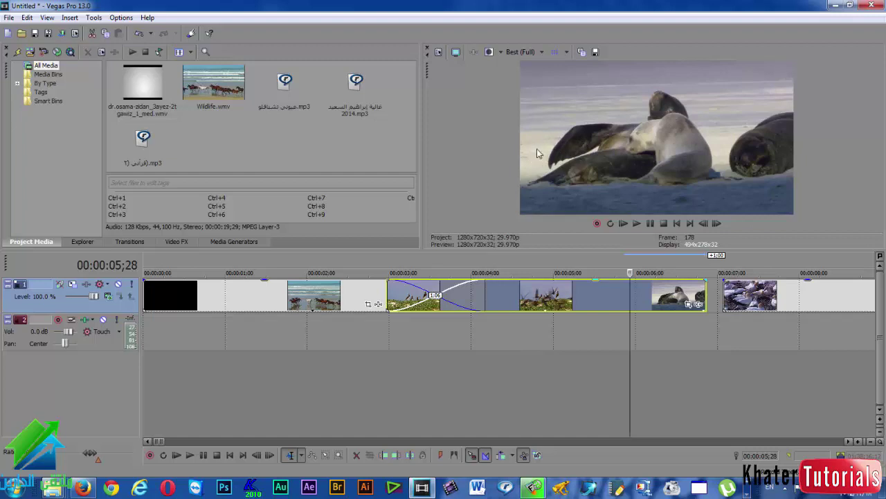
Review the preview quality levels Draft, Preview, Good and Best and their resolution options.
{"action": "left_click", "coordinate": [521, 52]}
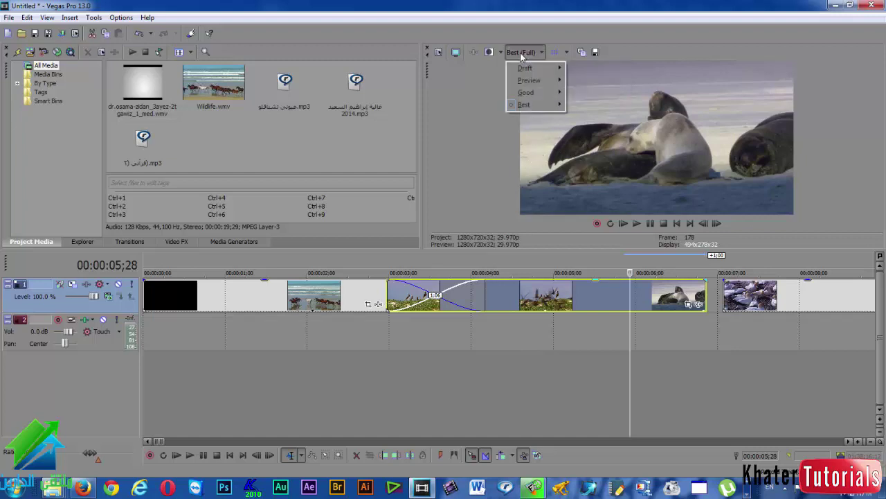
{"action": "left_click", "coordinate": [532, 163]}
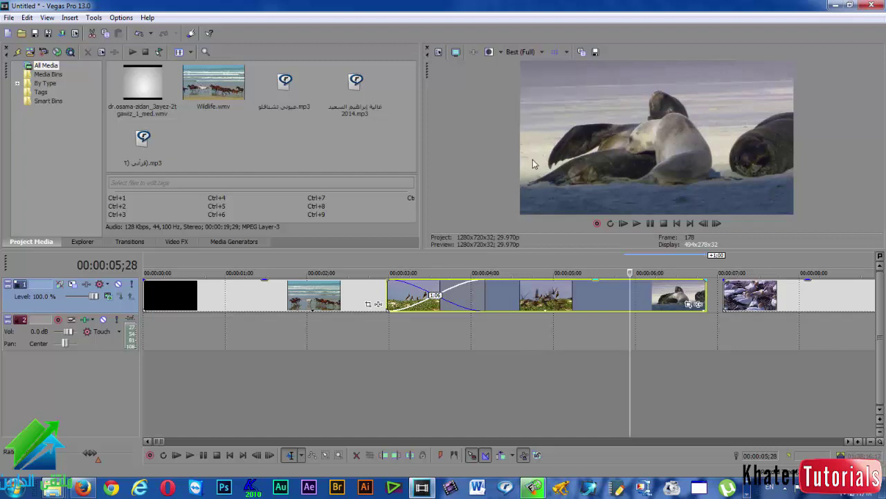
{"action": "left_click", "coordinate": [517, 52]}
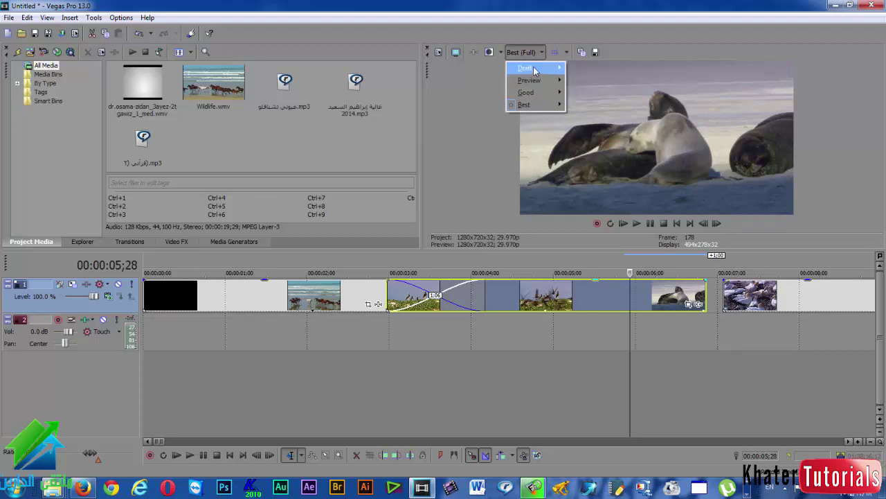
{"action": "mouse_move", "coordinate": [534, 71]}
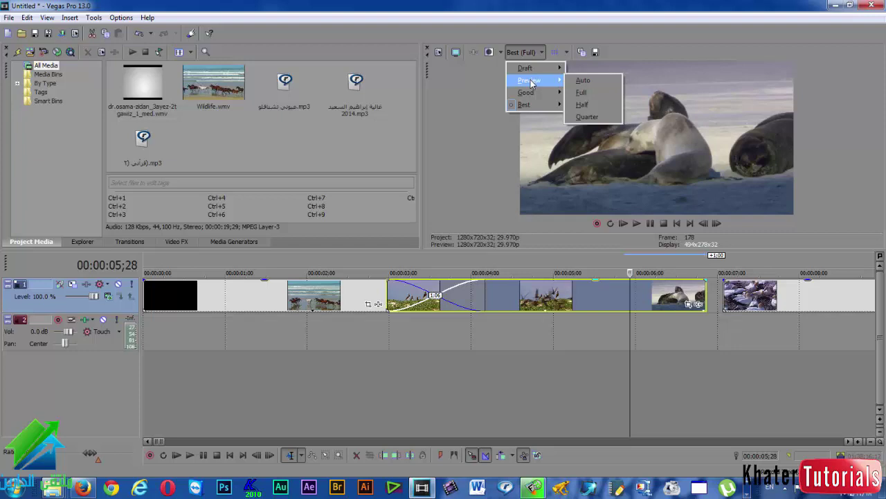
{"action": "mouse_move", "coordinate": [530, 105]}
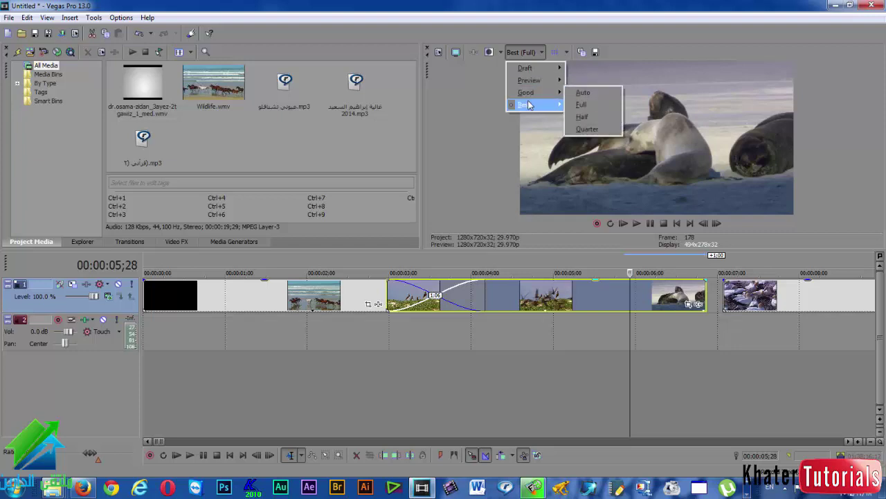
{"action": "left_click", "coordinate": [531, 154]}
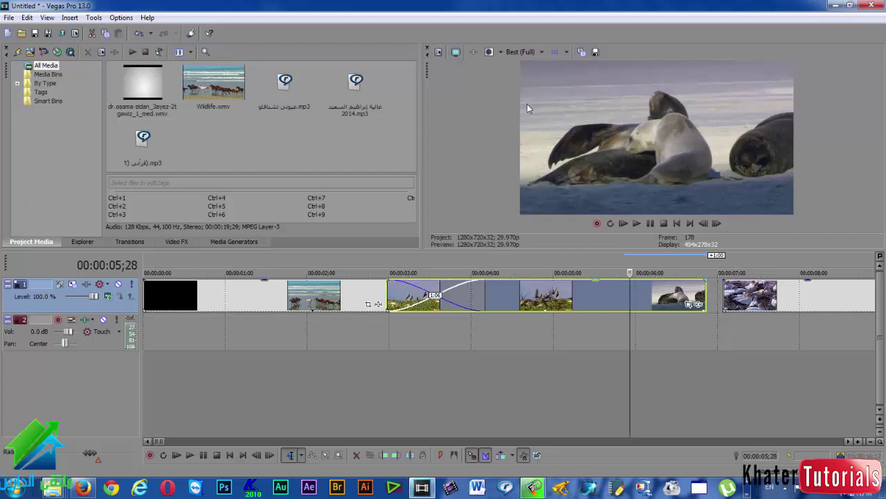
{"action": "left_click", "coordinate": [524, 53]}
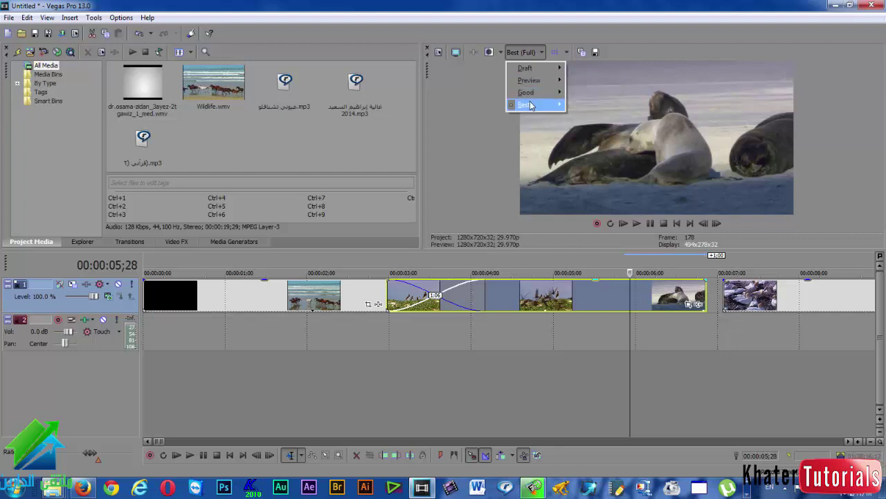
Place the playhead at 00:00:03;17 inside the crossfade and set the preview quality to Draft (Auto).
{"action": "left_click", "coordinate": [456, 354]}
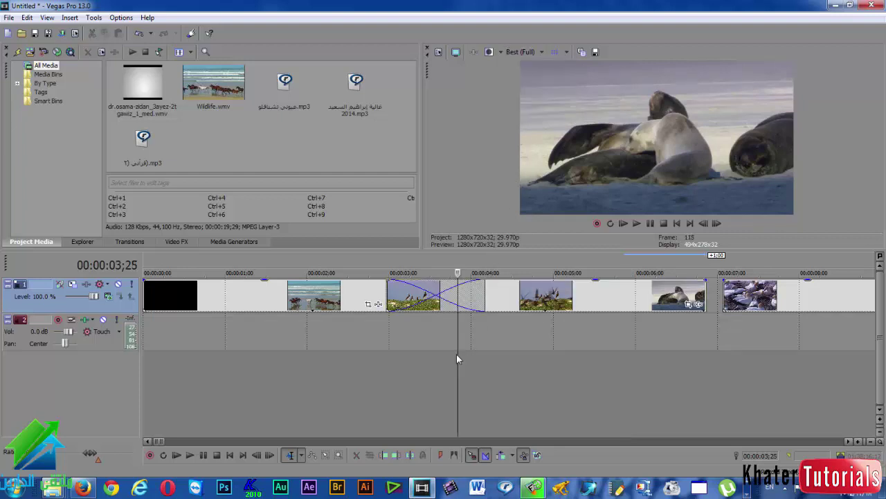
{"action": "left_click", "coordinate": [420, 346]}
{"action": "left_click", "coordinate": [436, 336]}
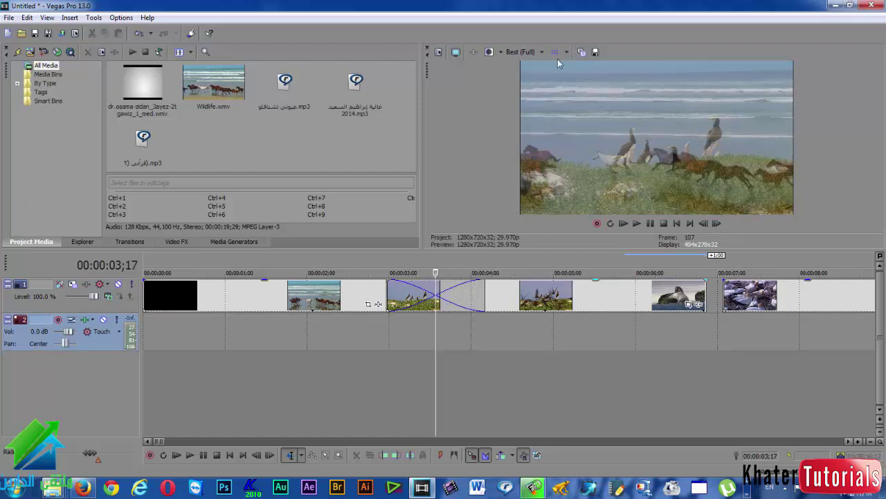
{"action": "left_click", "coordinate": [532, 54]}
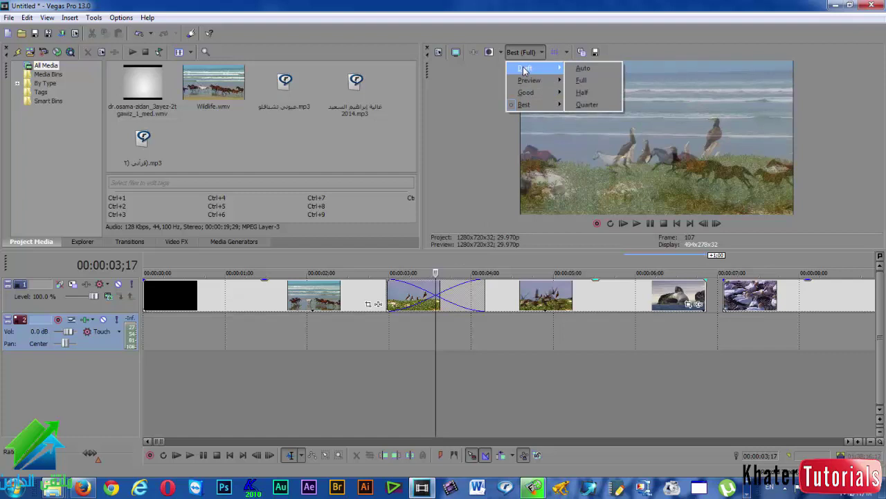
{"action": "left_click", "coordinate": [585, 70]}
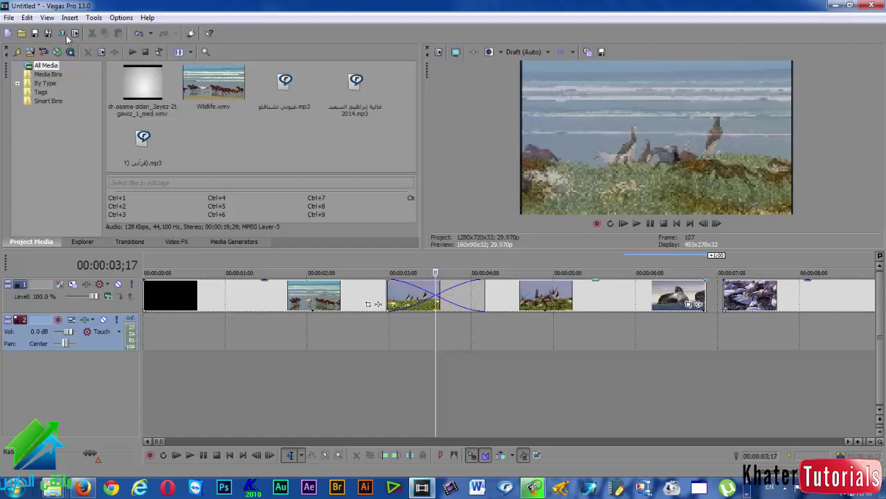
Examine the project's video properties and the available preview quality levels without changing them.
{"action": "left_click", "coordinate": [9, 17]}
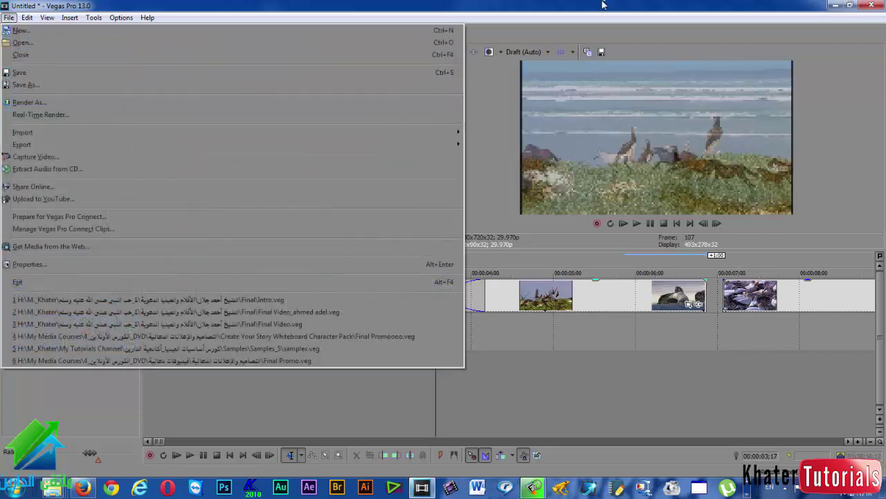
{"action": "left_click", "coordinate": [440, 62]}
{"action": "left_click", "coordinate": [439, 58]}
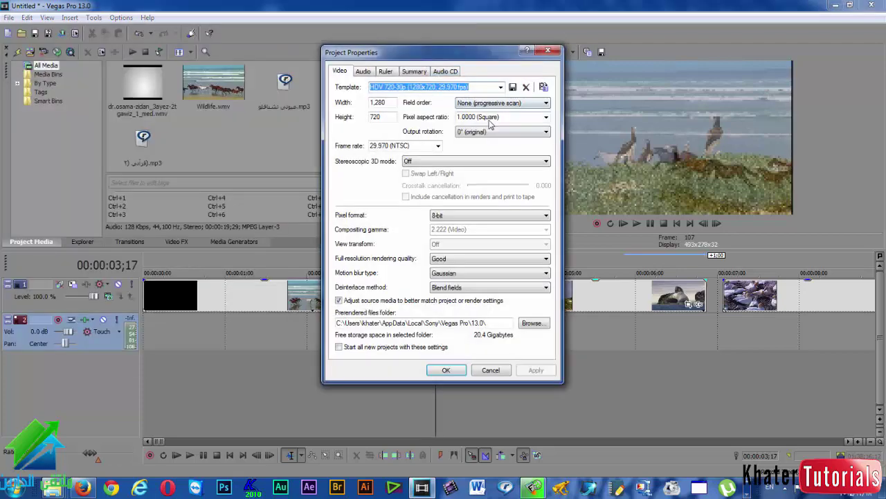
{"action": "left_click", "coordinate": [491, 372]}
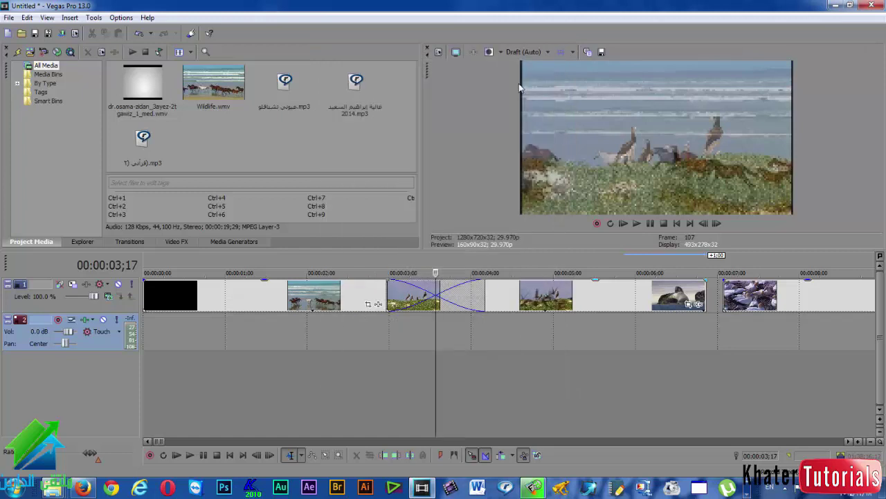
{"action": "left_click", "coordinate": [520, 55]}
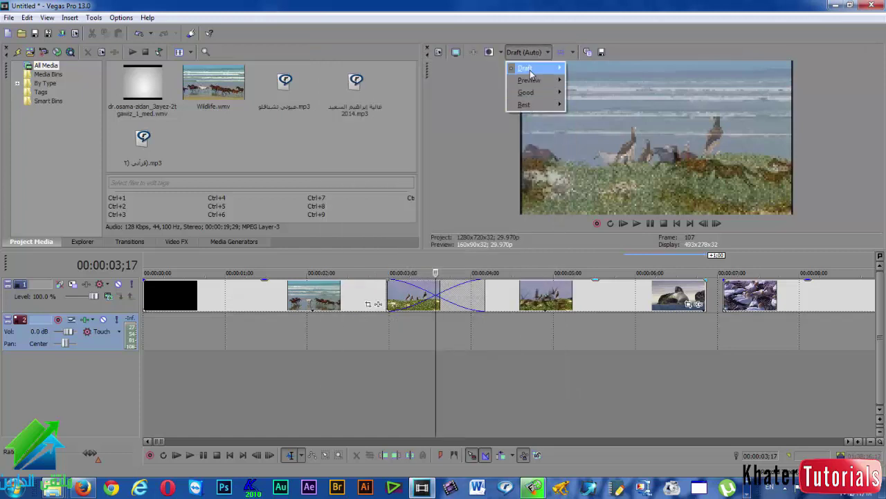
{"action": "mouse_move", "coordinate": [524, 104]}
{"action": "left_click", "coordinate": [456, 356]}
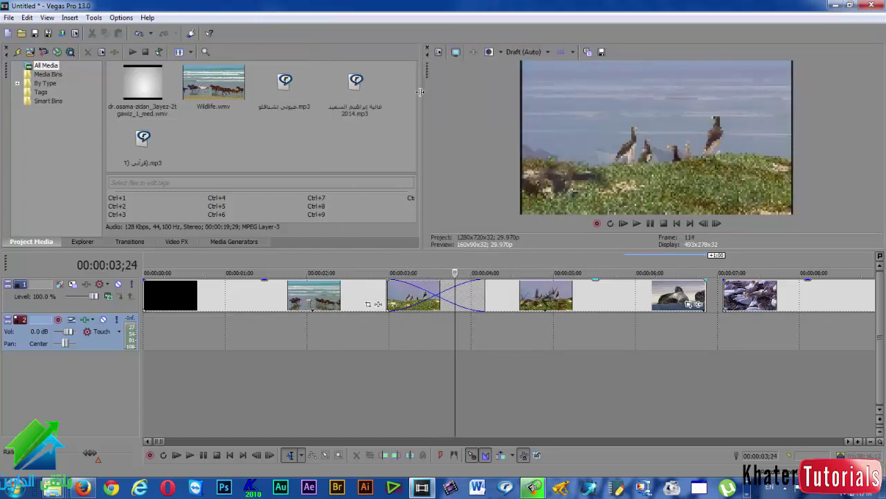
{"action": "left_click", "coordinate": [439, 52]}
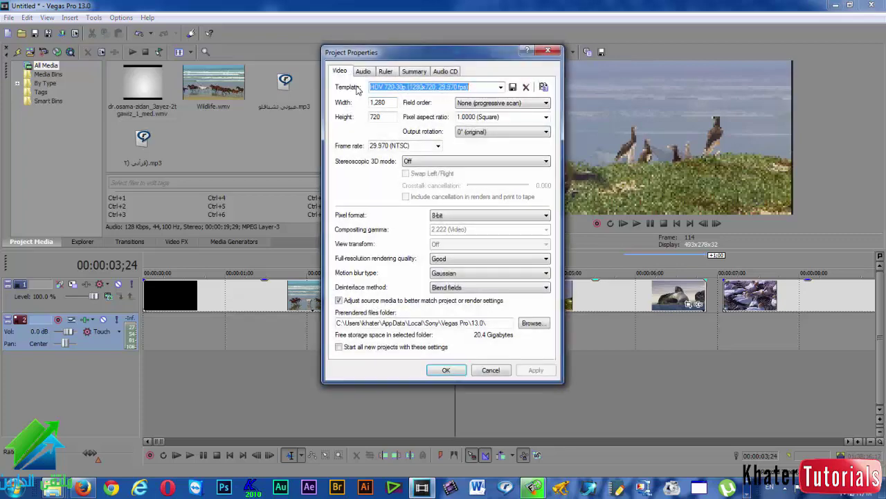
{"action": "left_click", "coordinate": [547, 52]}
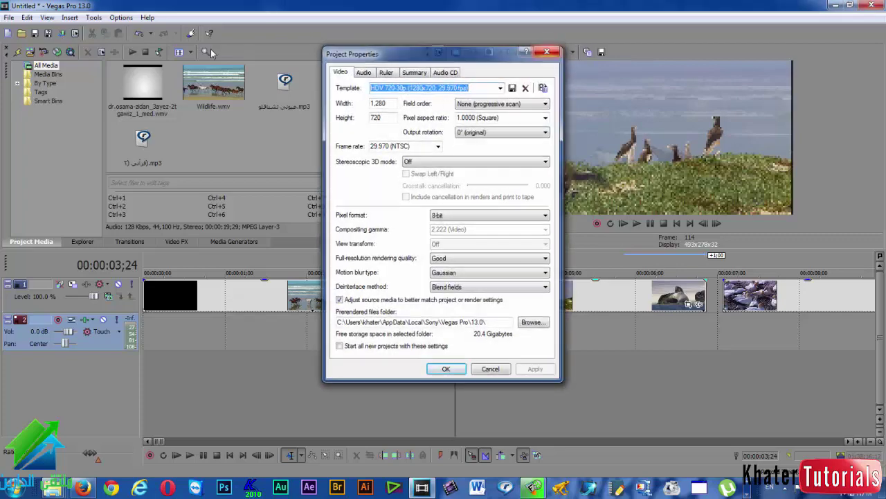
Review the Windows Media Video V11 render templates, such as 6 Mbps HD 720-30p Video and 3 Mbps Video, without rendering.
{"action": "left_click", "coordinate": [9, 17]}
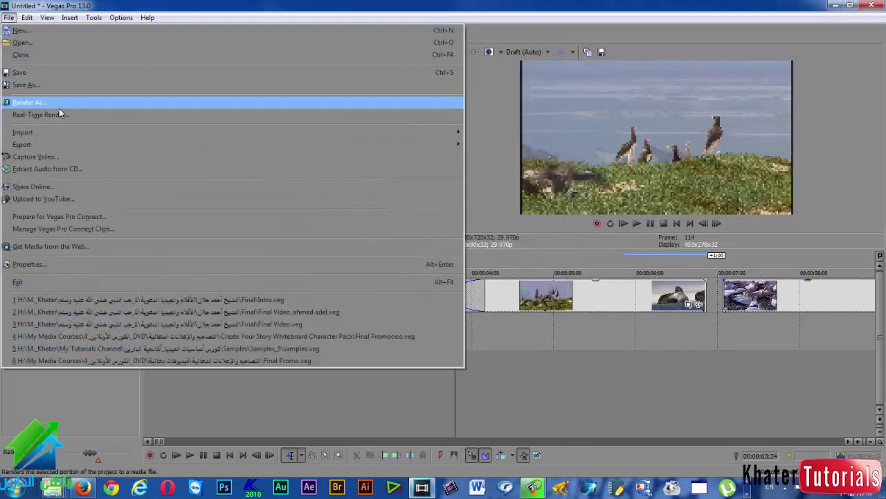
{"action": "left_click", "coordinate": [29, 102]}
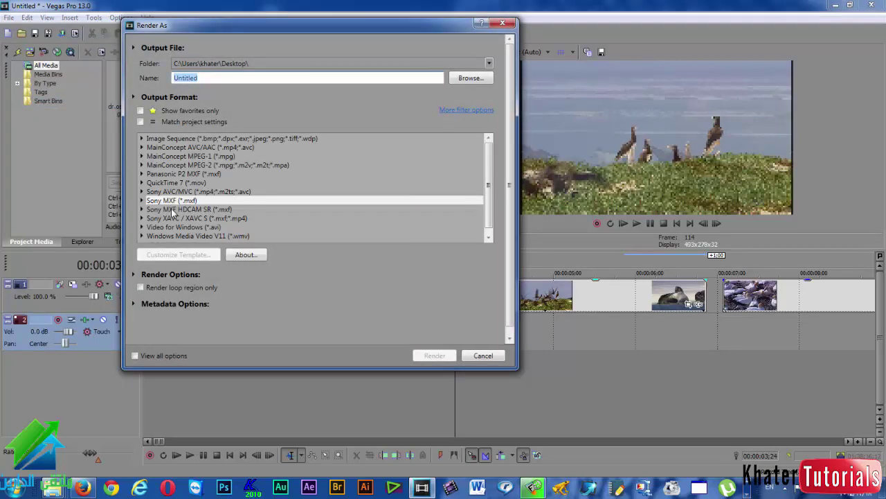
{"action": "left_click", "coordinate": [197, 236]}
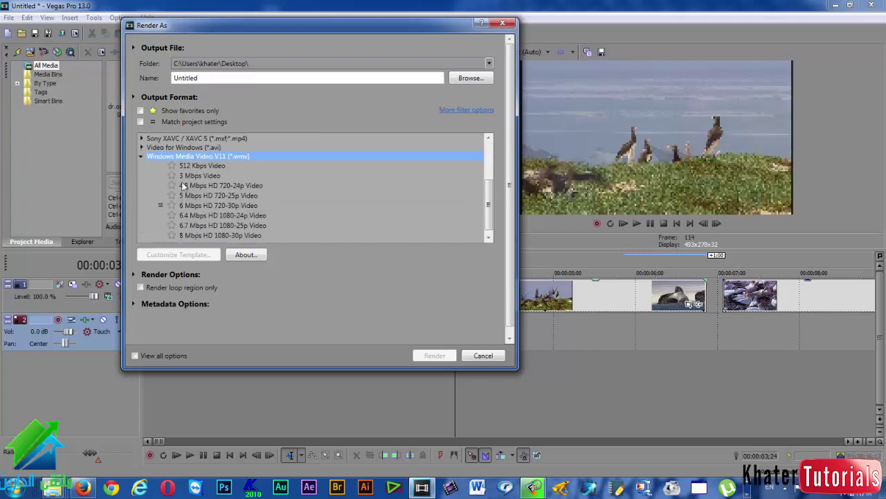
{"action": "left_click", "coordinate": [184, 170]}
{"action": "left_click", "coordinate": [190, 177]}
{"action": "left_click", "coordinate": [194, 195]}
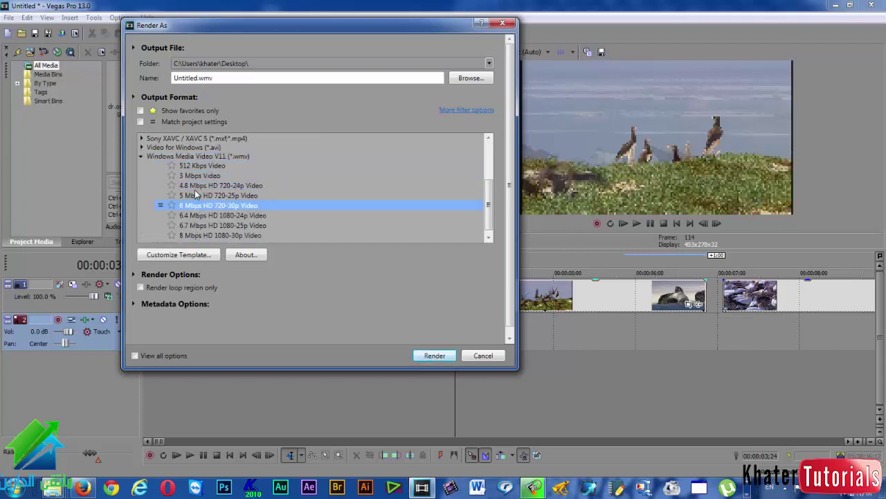
{"action": "left_click", "coordinate": [198, 177]}
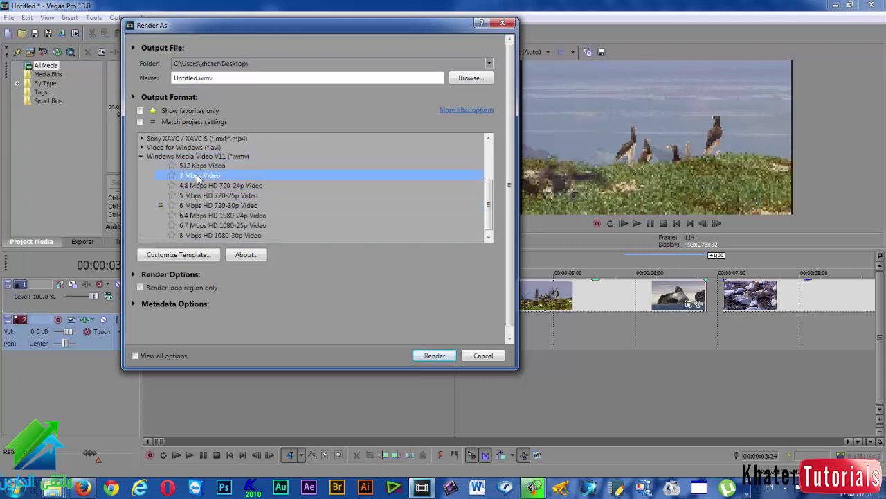
{"action": "left_click", "coordinate": [483, 356]}
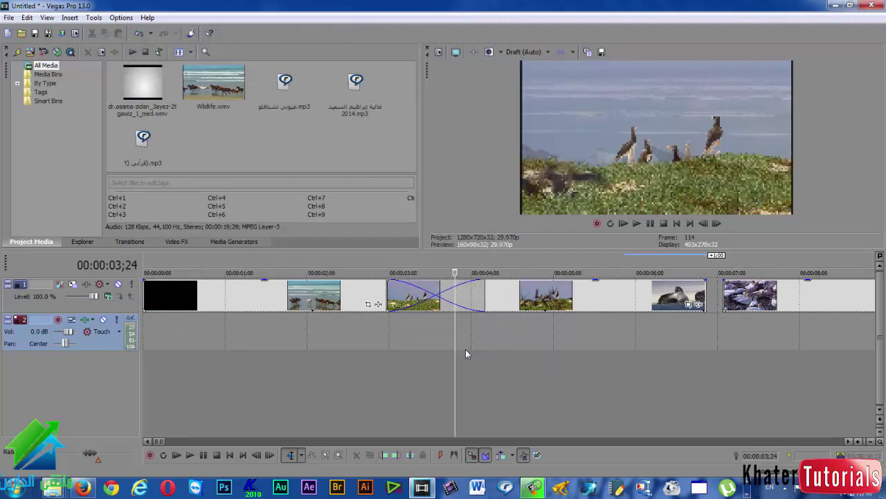
Set the preview quality to Best (Full) and play the sequence from 00:00:02;06 through the crossfade.
{"action": "left_click", "coordinate": [520, 52]}
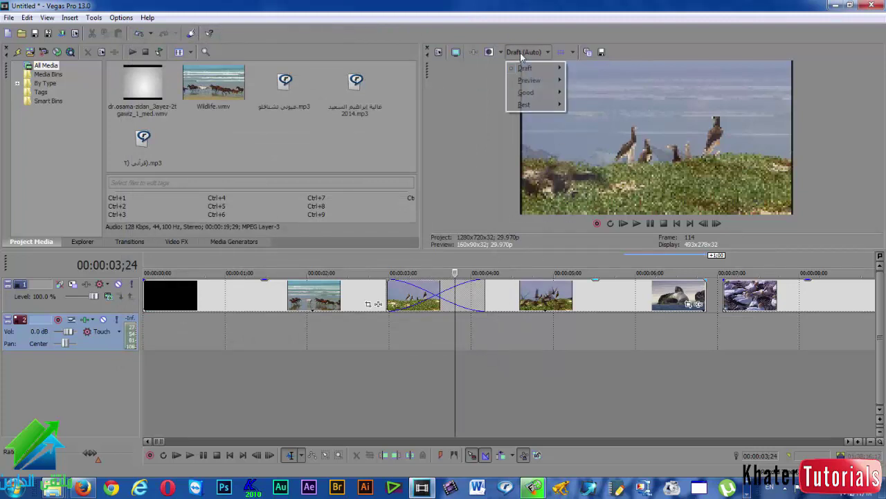
{"action": "mouse_move", "coordinate": [526, 104]}
{"action": "left_click", "coordinate": [581, 117]}
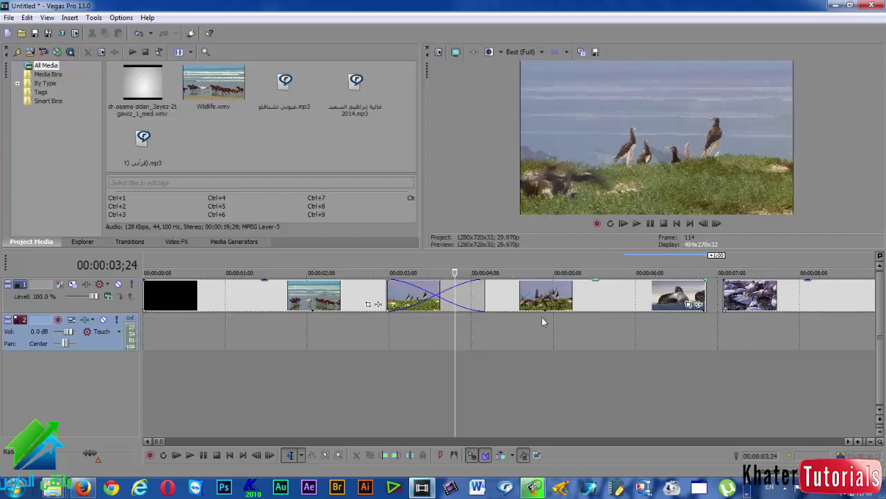
{"action": "left_click", "coordinate": [324, 353]}
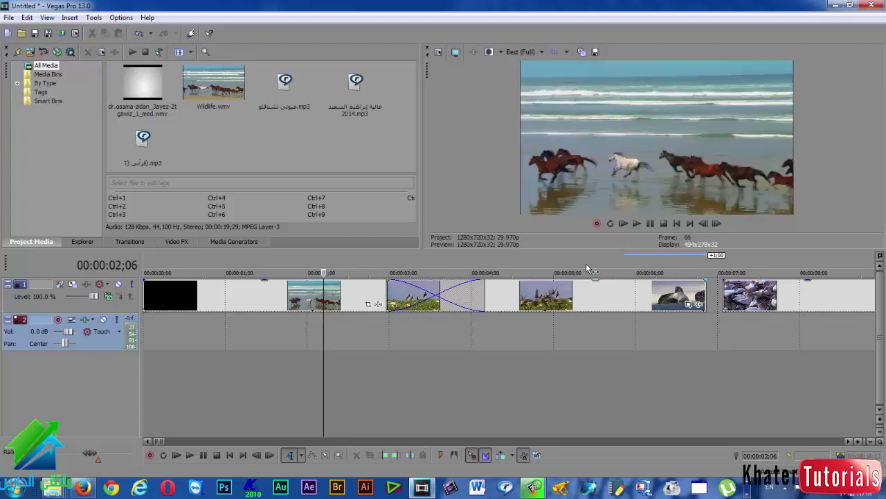
{"action": "left_click", "coordinate": [636, 223]}
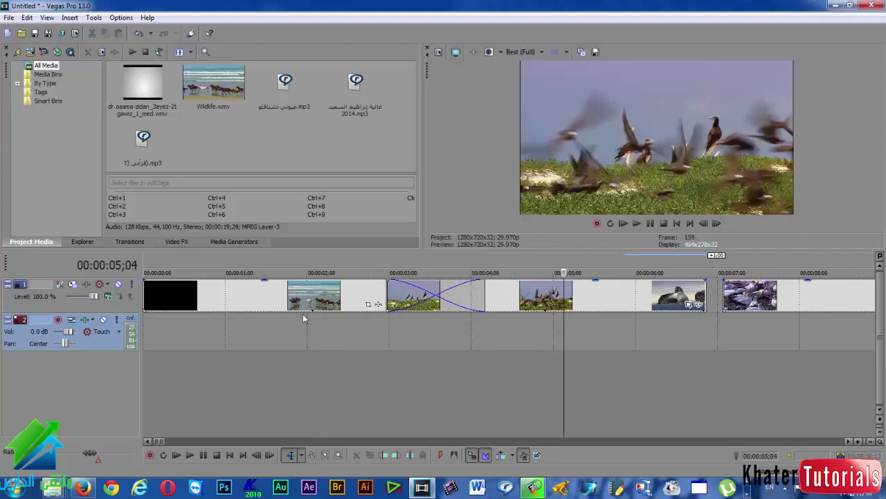
Inspect individual frames of the crossfade between 00:00:03;03 and 00:00:04;03.
{"action": "left_click", "coordinate": [432, 387]}
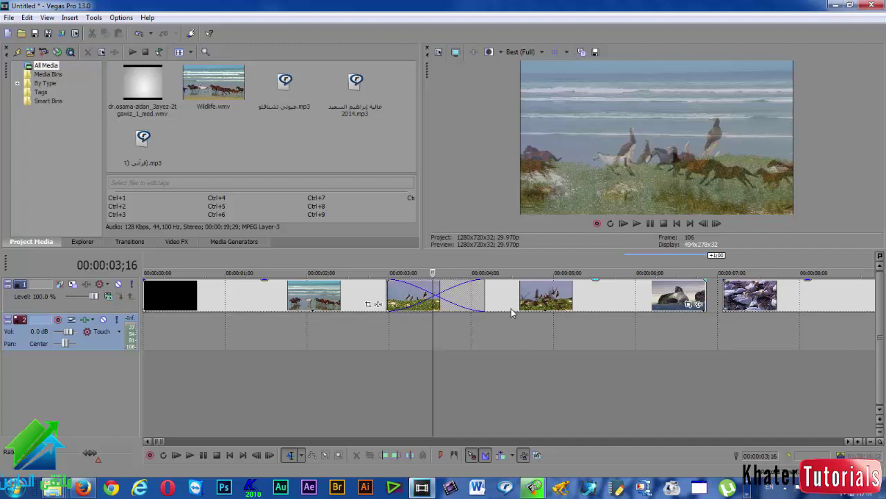
{"action": "left_click", "coordinate": [435, 371]}
{"action": "left_click", "coordinate": [449, 373]}
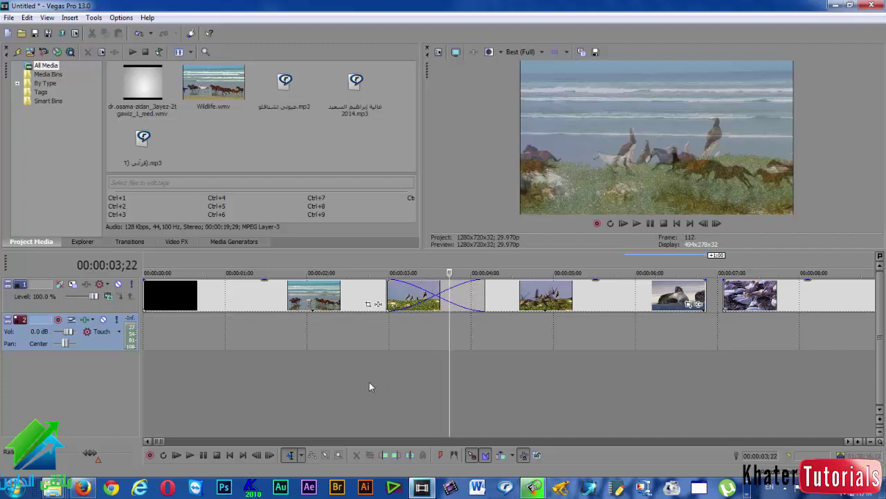
{"action": "left_click", "coordinate": [369, 382]}
{"action": "left_click", "coordinate": [397, 381]}
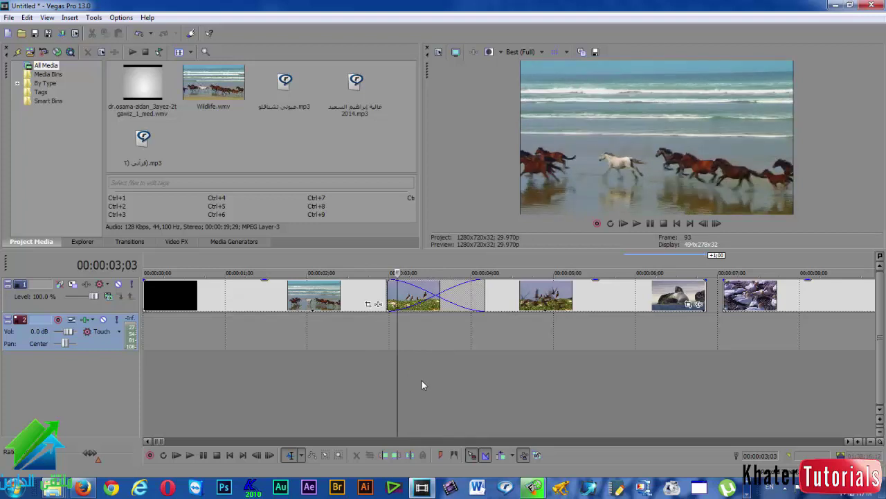
{"action": "left_click", "coordinate": [422, 381]}
{"action": "left_click", "coordinate": [438, 383]}
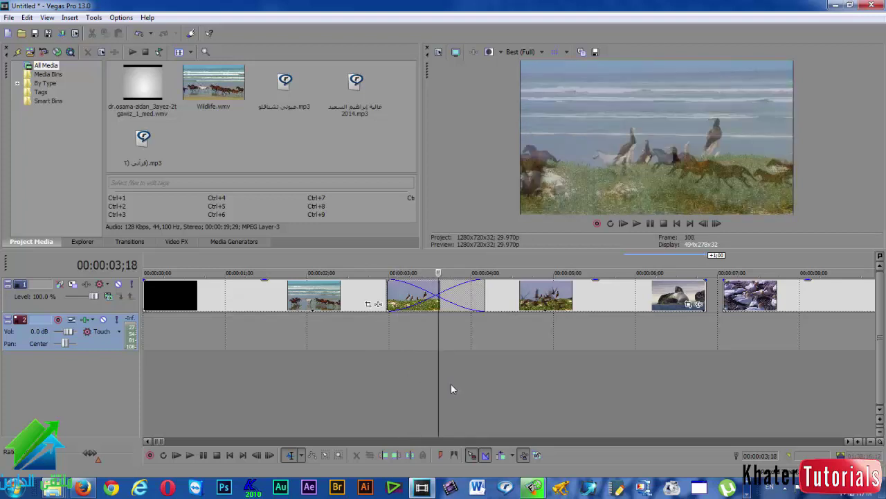
{"action": "left_click", "coordinate": [452, 383]}
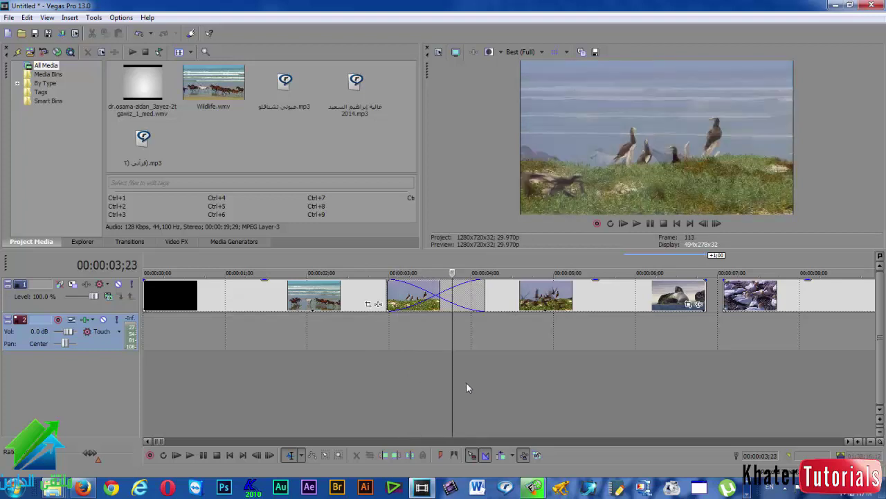
{"action": "left_click", "coordinate": [466, 383]}
{"action": "left_click", "coordinate": [479, 383]}
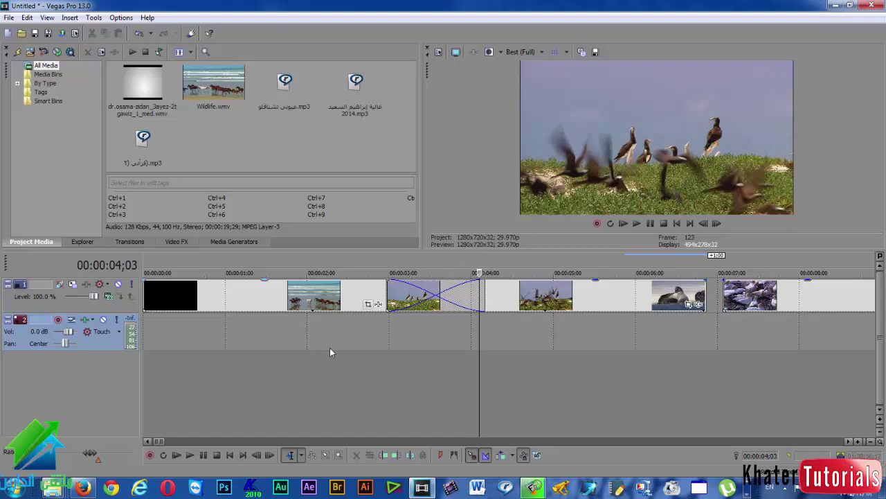
Move the third clip 1:04 earlier to overlap the second clip, and apply the Simple preset of the 3D Blinds transition to the overlap.
{"action": "left_click_drag", "start_coordinate": [757, 337], "coordinate": [623, 398]}
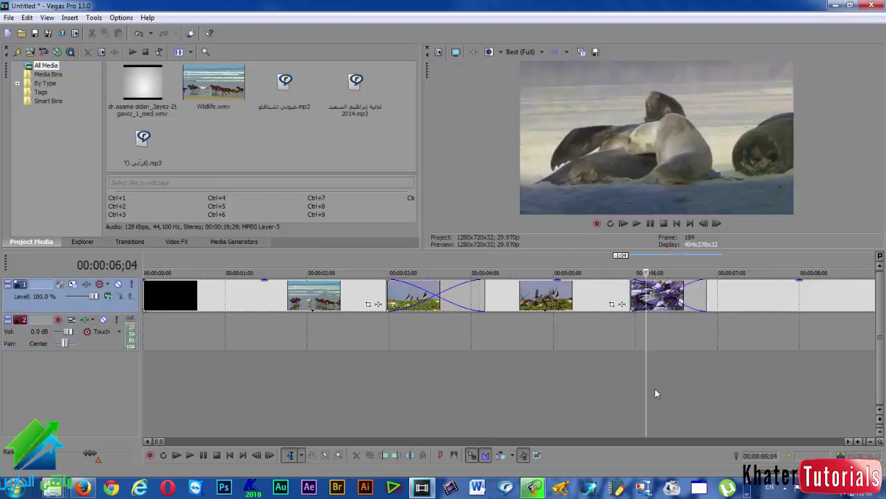
{"action": "left_click", "coordinate": [663, 408]}
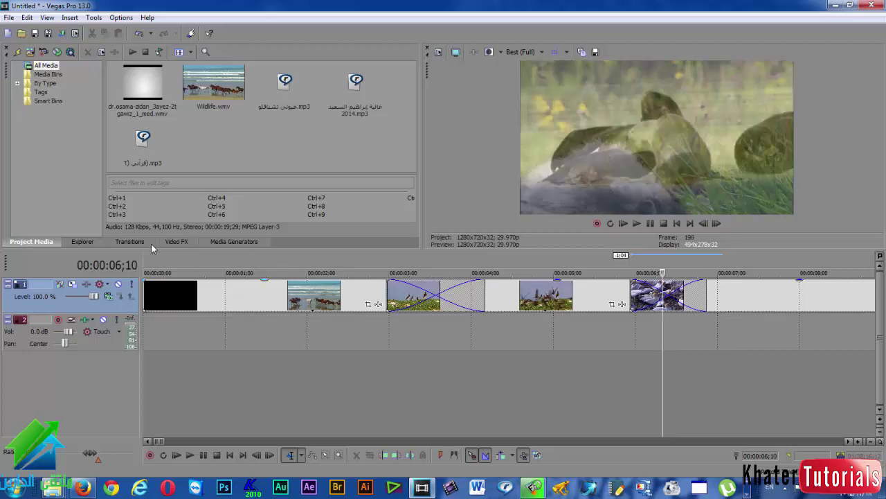
{"action": "left_click", "coordinate": [138, 242]}
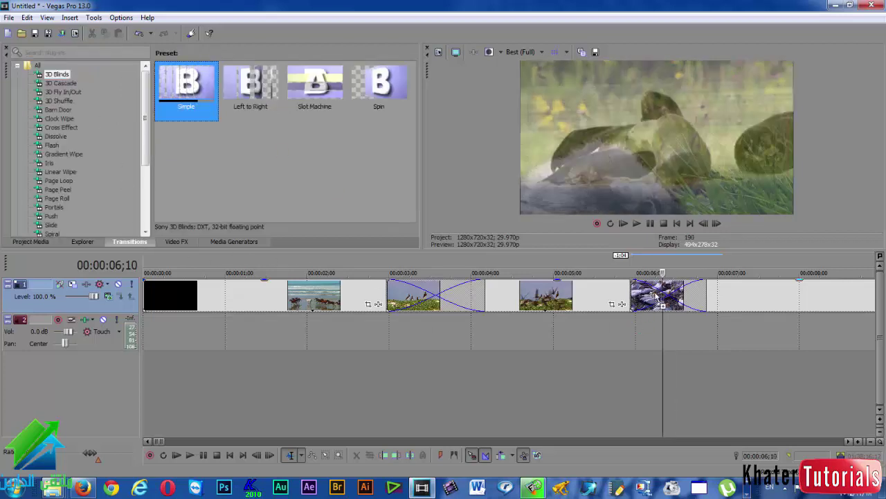
{"action": "left_click_drag", "start_coordinate": [185, 100], "coordinate": [658, 296]}
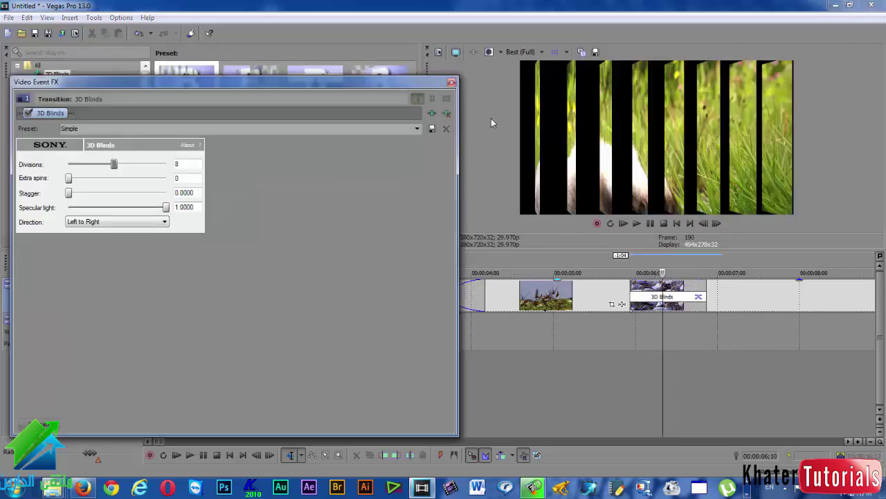
{"action": "left_click", "coordinate": [451, 82]}
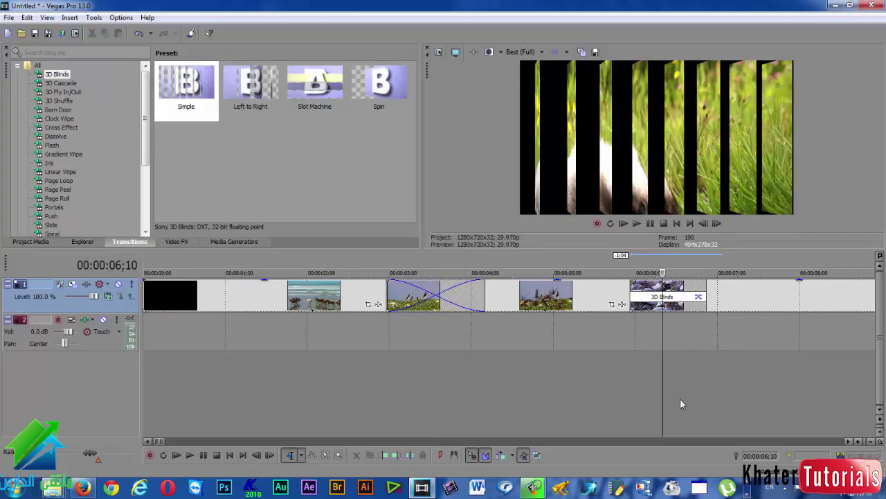
Play back the 3D Blinds transition from just before the overlap, and view the whole sequence on the timeline.
{"action": "left_click", "coordinate": [599, 393]}
{"action": "left_click", "coordinate": [636, 223]}
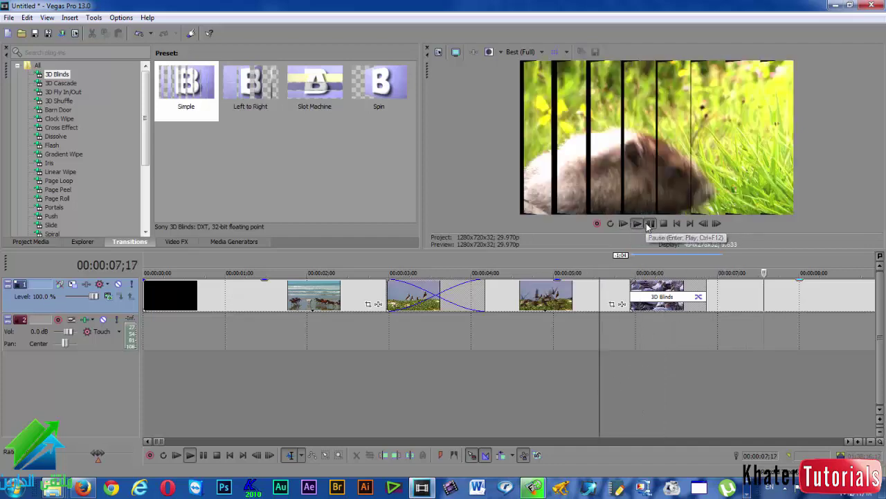
{"action": "scroll", "coordinate": [397, 367], "scroll_direction": "down", "scroll_amount": 3}
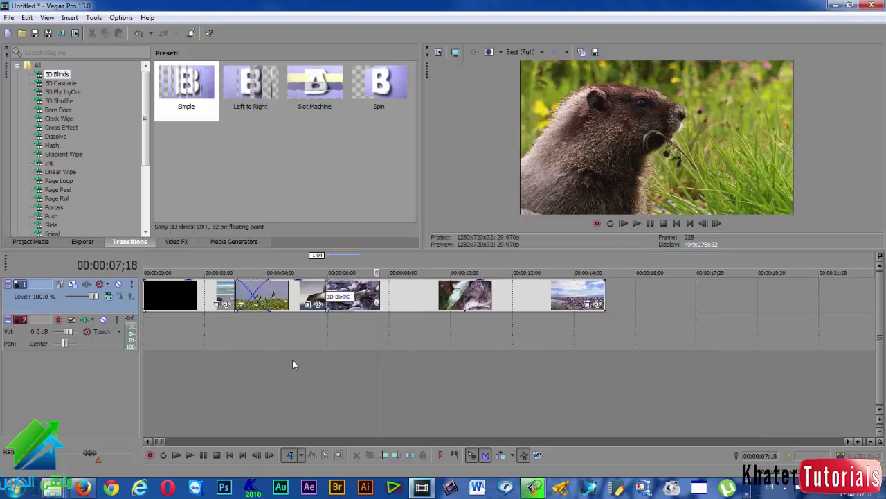
{"action": "left_click", "coordinate": [214, 364]}
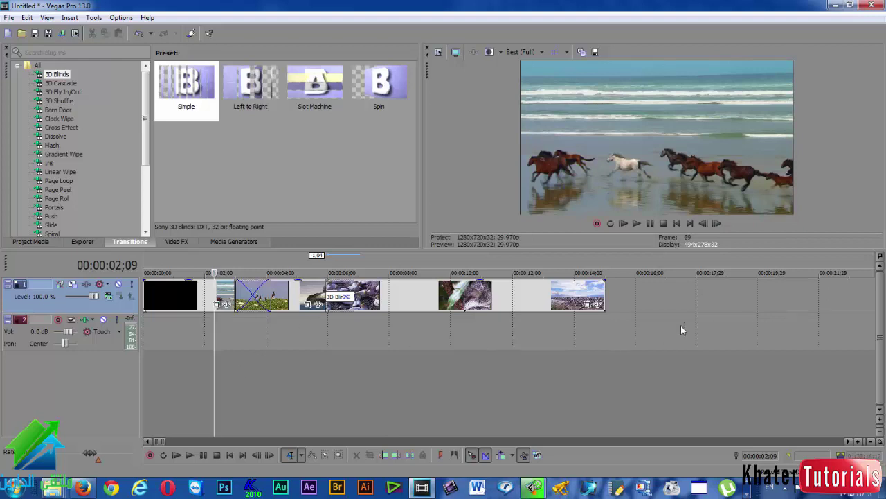
{"action": "scroll", "coordinate": [680, 325], "scroll_direction": "down", "scroll_amount": 5}
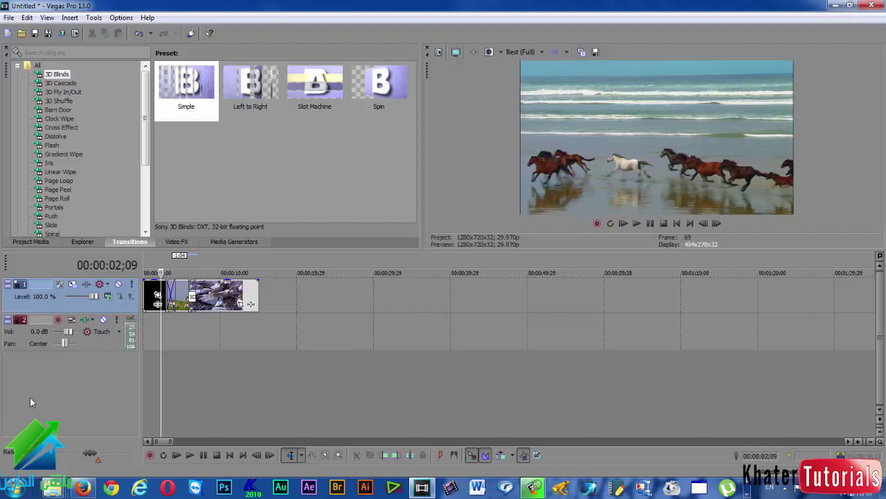
{"action": "scroll", "coordinate": [233, 392], "scroll_direction": "up", "scroll_amount": 5}
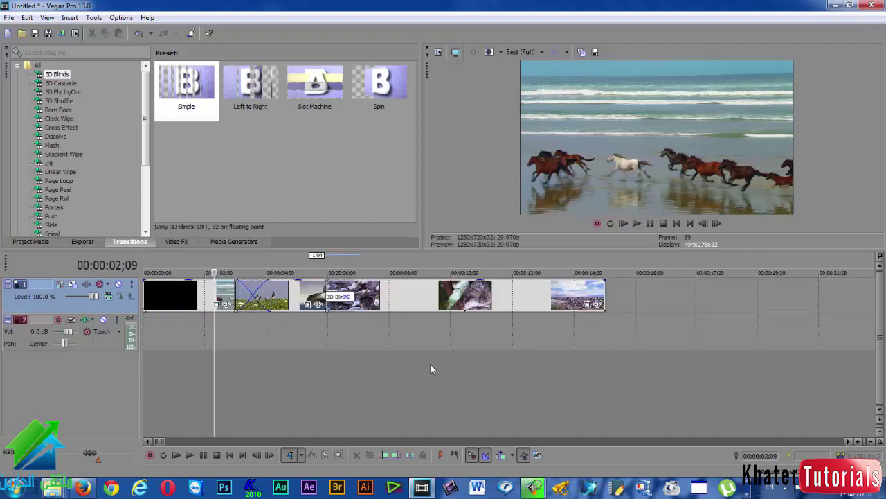
Place the playhead at 00:00:03;20 inside the crossfade and set the preview quality to Preview (Auto).
{"action": "left_click", "coordinate": [524, 53]}
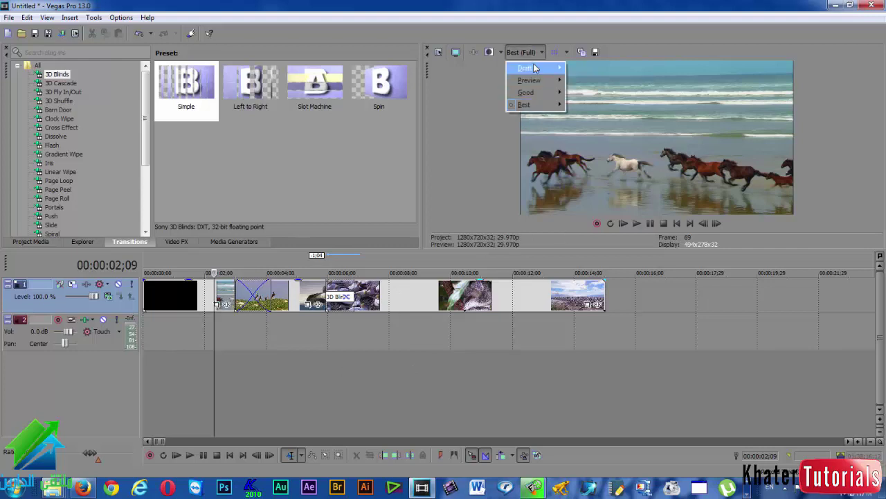
{"action": "left_click", "coordinate": [256, 387]}
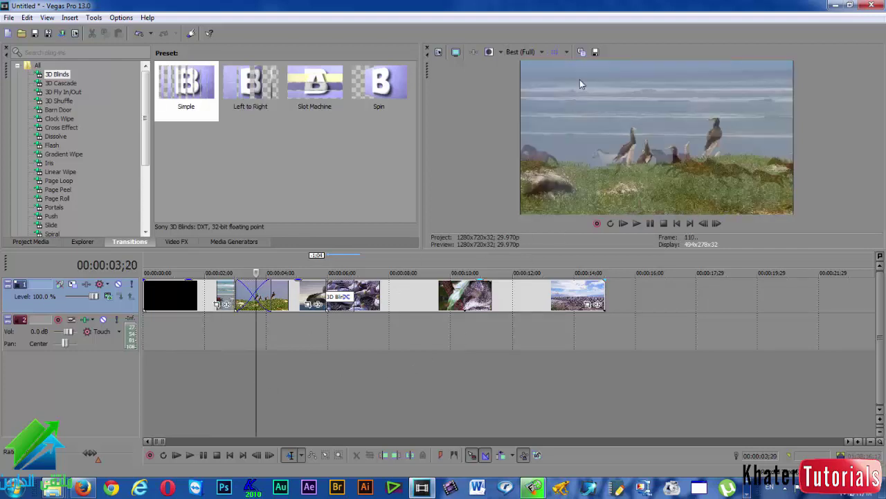
{"action": "left_click", "coordinate": [530, 50]}
{"action": "mouse_move", "coordinate": [547, 80]}
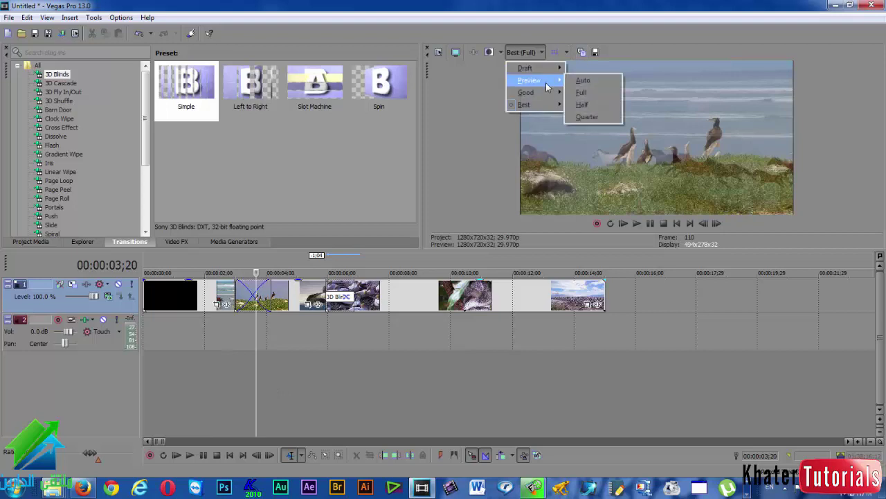
{"action": "left_click", "coordinate": [580, 81]}
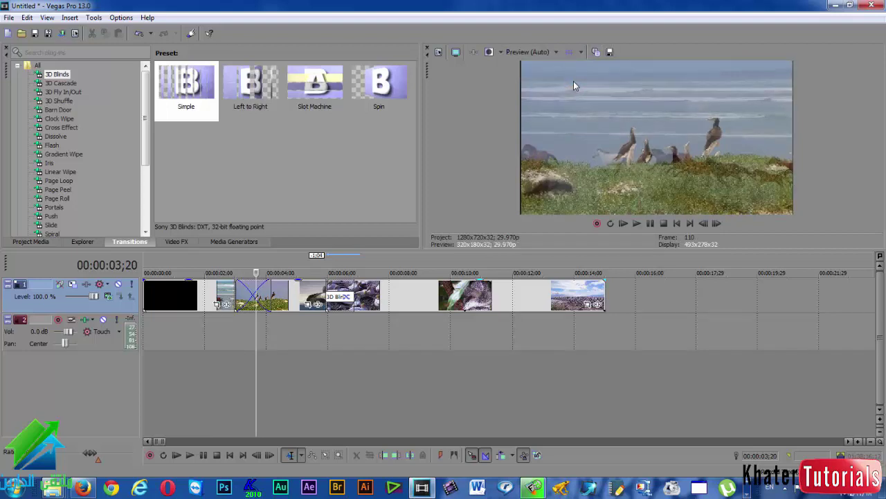
Play the sequence from 00:00:02;06 past the crossfade, pause it, and place the playhead at 00:00:03;17.
{"action": "scroll", "coordinate": [473, 300], "scroll_direction": "up", "scroll_amount": 2}
{"action": "scroll", "coordinate": [473, 300], "scroll_direction": "up", "scroll_amount": 2}
{"action": "left_click", "coordinate": [325, 368]}
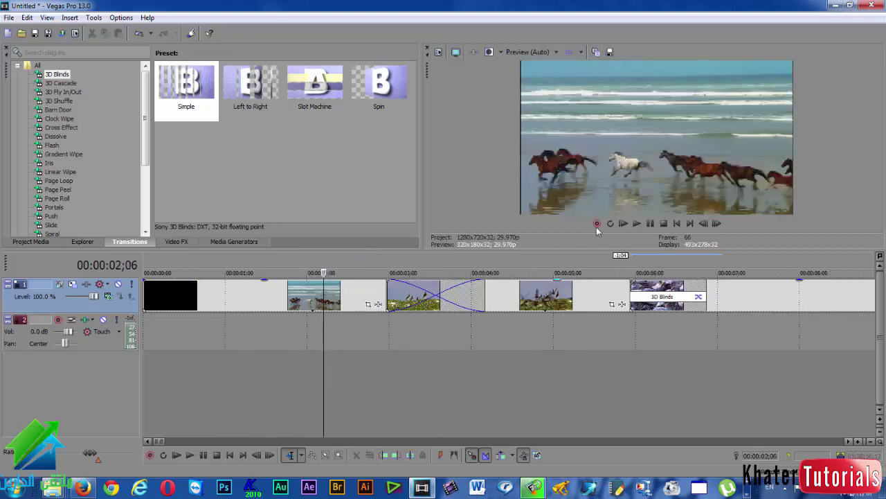
{"action": "left_click", "coordinate": [635, 224]}
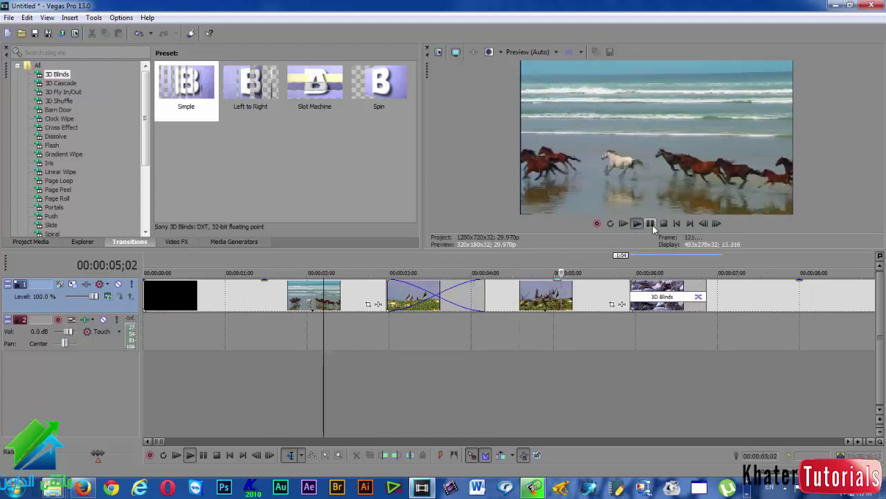
{"action": "left_click", "coordinate": [650, 224]}
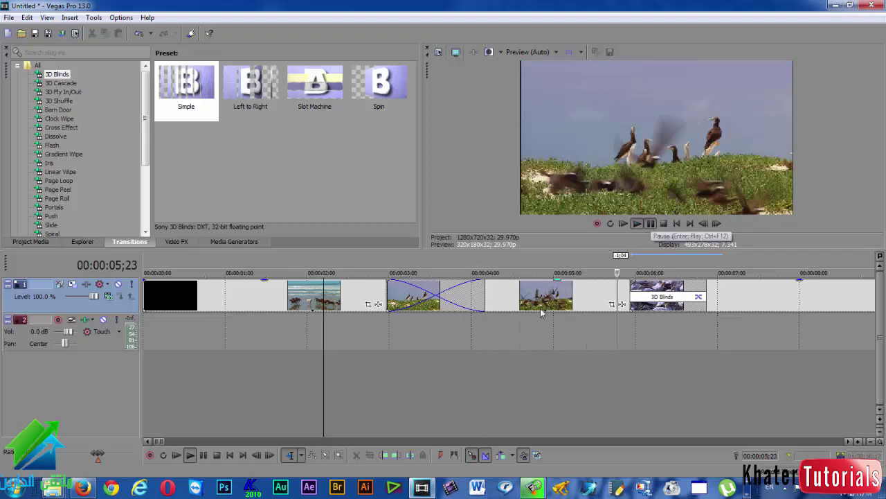
{"action": "left_click", "coordinate": [436, 375]}
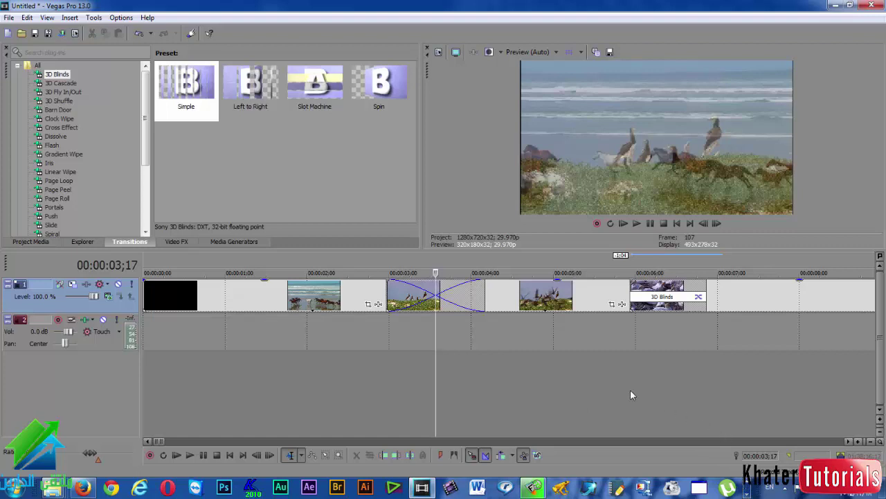
{"action": "left_click", "coordinate": [751, 493]}
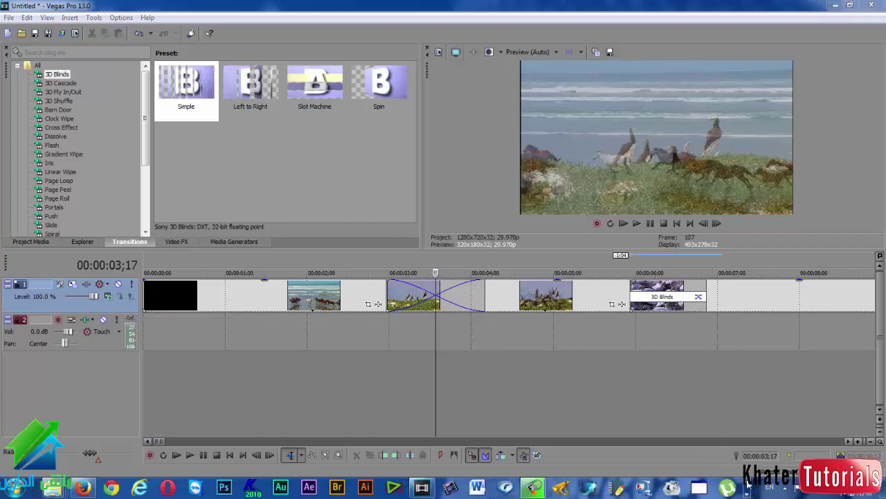
Place the playhead at 00:00:02;13 before the crossfade and set the preview quality to Draft (Auto).
{"action": "mouse_move", "coordinate": [82, 487]}
{"action": "left_click", "coordinate": [447, 376]}
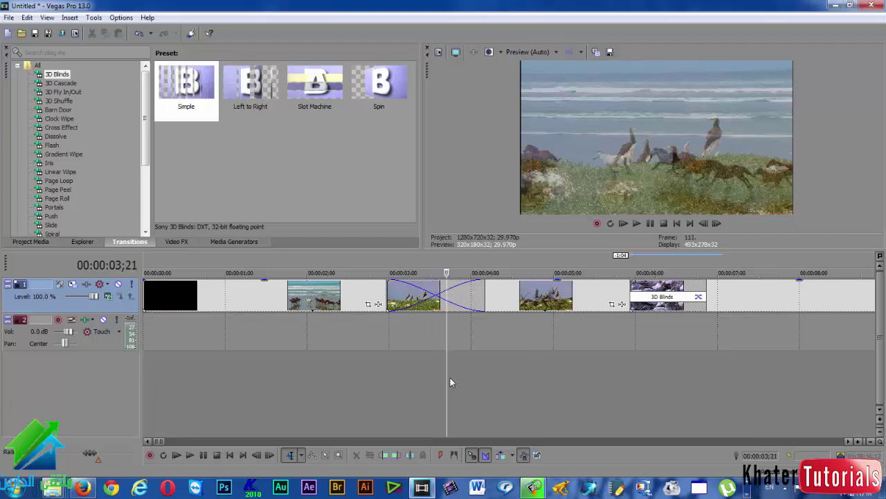
{"action": "left_click", "coordinate": [414, 383]}
{"action": "left_click", "coordinate": [343, 396]}
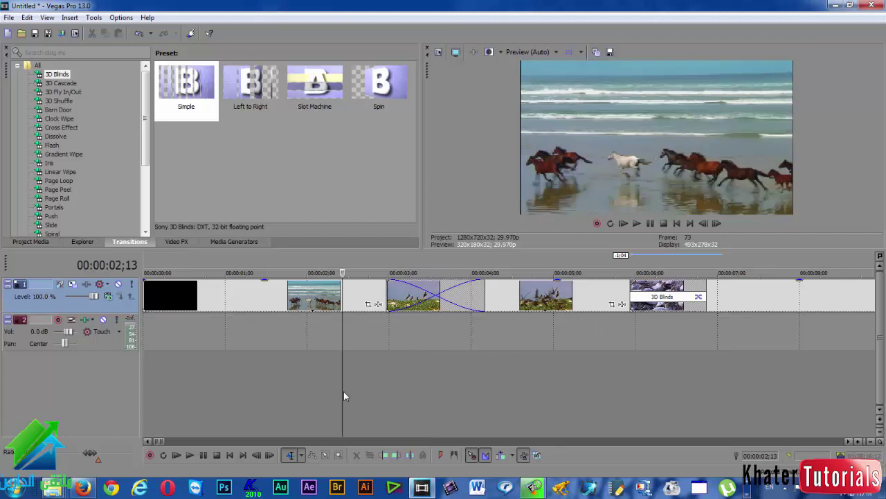
{"action": "left_click", "coordinate": [545, 51]}
{"action": "mouse_move", "coordinate": [527, 69]}
{"action": "left_click", "coordinate": [585, 68]}
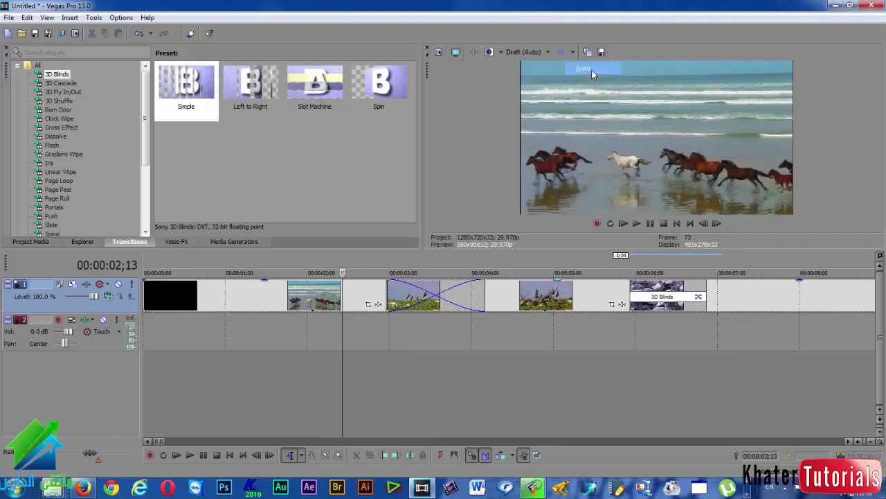
Play the sequence from 00:00:01;18 through the crossfade and pause it before the 3D Blinds transition.
{"action": "scroll", "coordinate": [547, 336], "scroll_direction": "down", "scroll_amount": 2}
{"action": "left_click", "coordinate": [240, 373]}
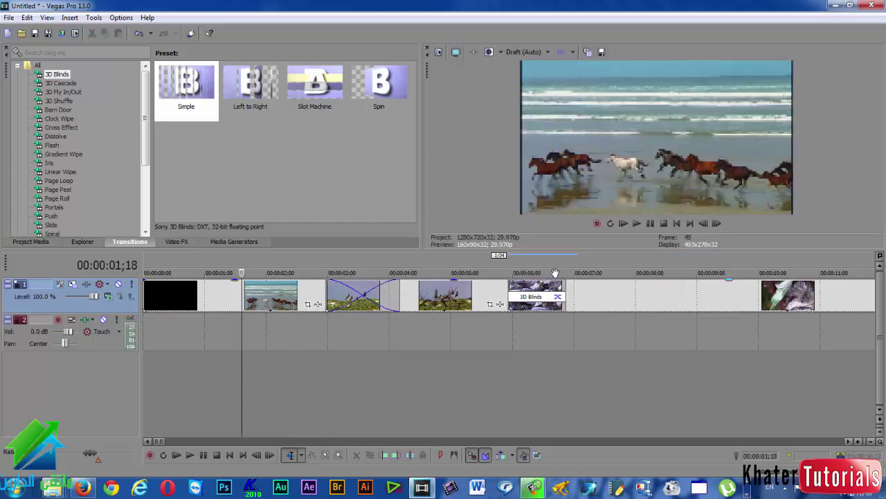
{"action": "left_click", "coordinate": [639, 224]}
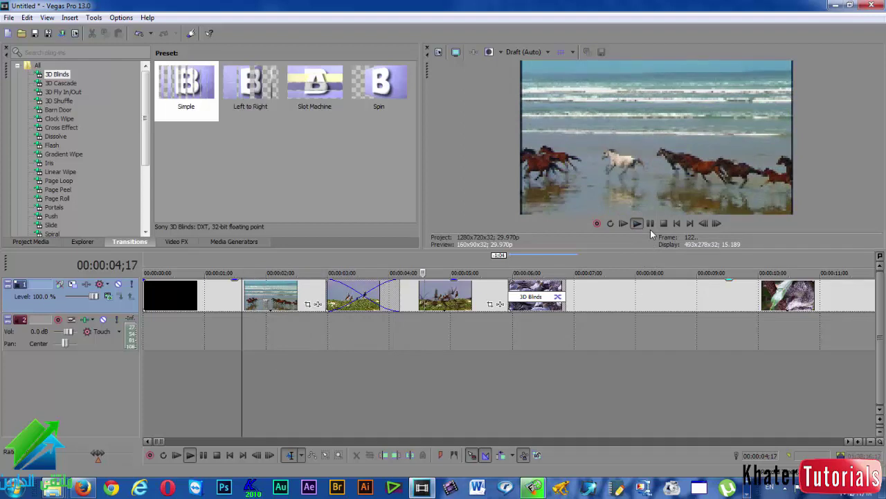
{"action": "left_click", "coordinate": [648, 228]}
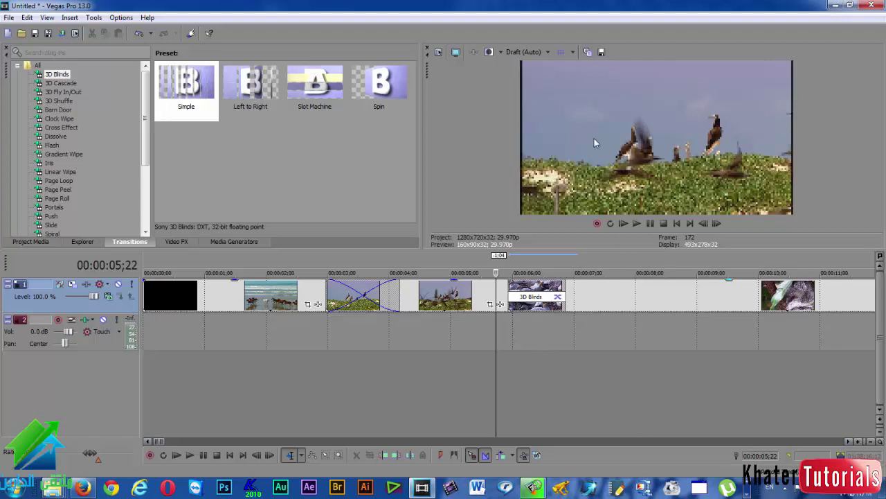
Play the 3D Blinds transition in Draft quality from 00:00:05;23 and once more from 00:00:05;06, pausing after each pass.
{"action": "left_click_drag", "start_coordinate": [331, 385], "coordinate": [544, 380]}
{"action": "left_click", "coordinate": [498, 389]}
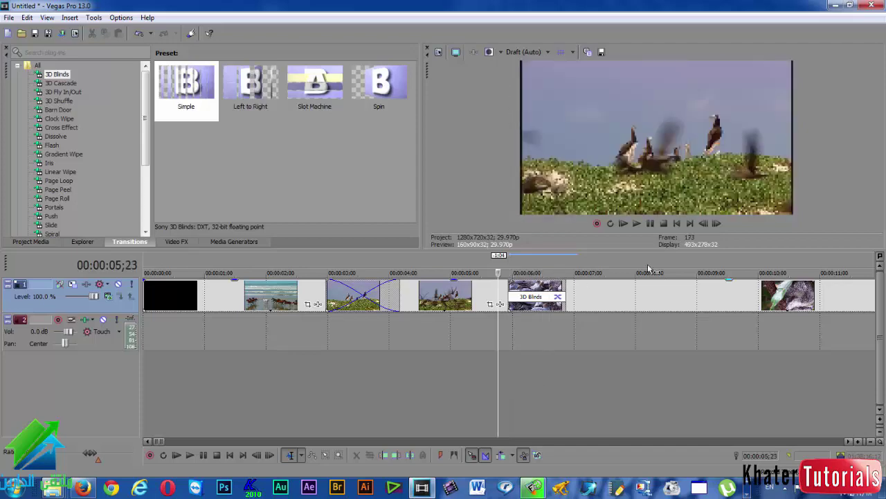
{"action": "left_click", "coordinate": [650, 224]}
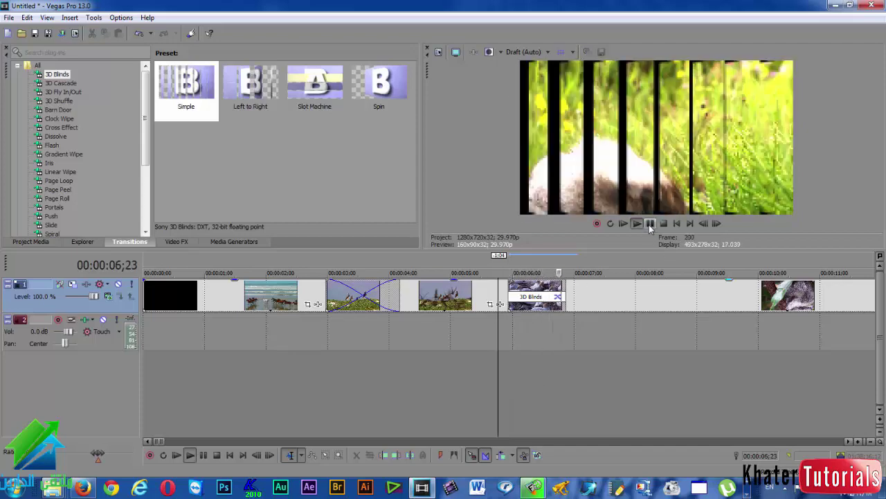
{"action": "left_click", "coordinate": [650, 223]}
{"action": "left_click", "coordinate": [464, 380]}
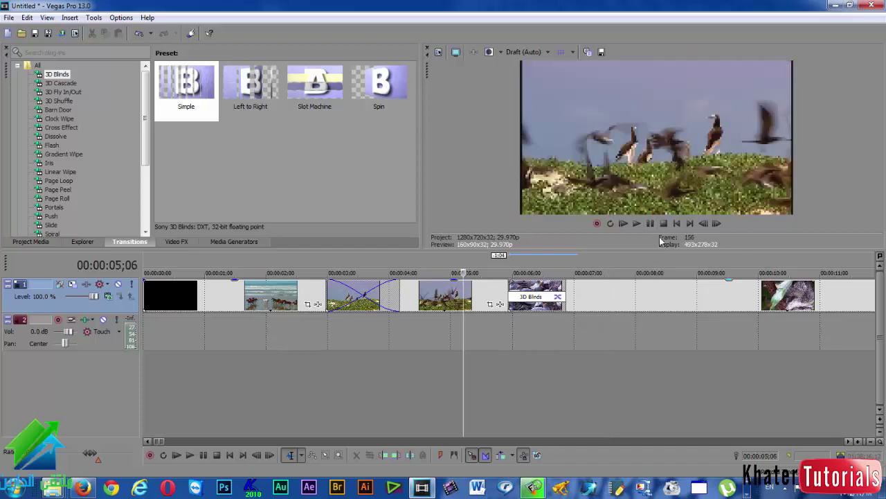
{"action": "left_click", "coordinate": [636, 223]}
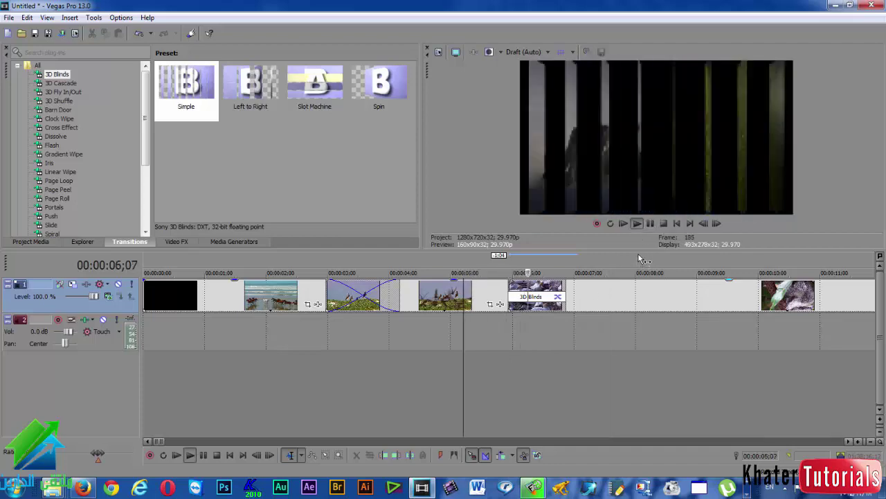
{"action": "left_click", "coordinate": [650, 223]}
Set the preview quality to Best (Full) and play the 3D Blinds transition from 00:00:05;14.
{"action": "left_click", "coordinate": [547, 53]}
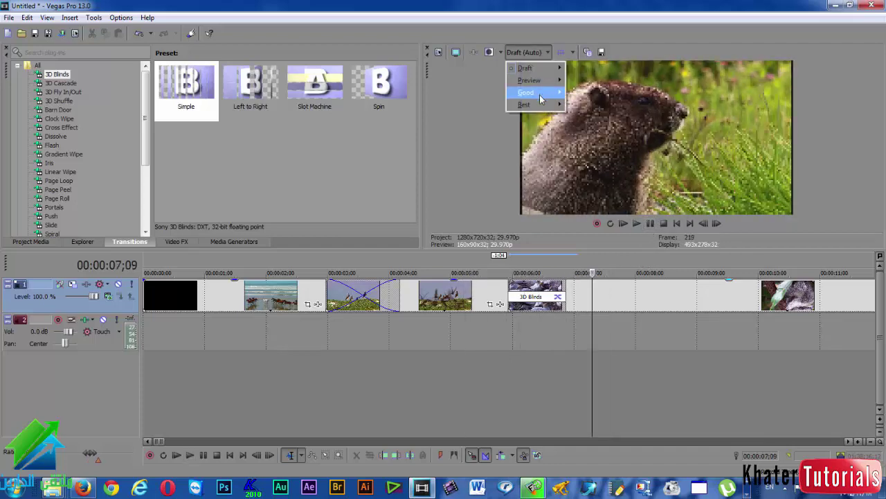
{"action": "mouse_move", "coordinate": [540, 105]}
{"action": "left_click", "coordinate": [580, 117]}
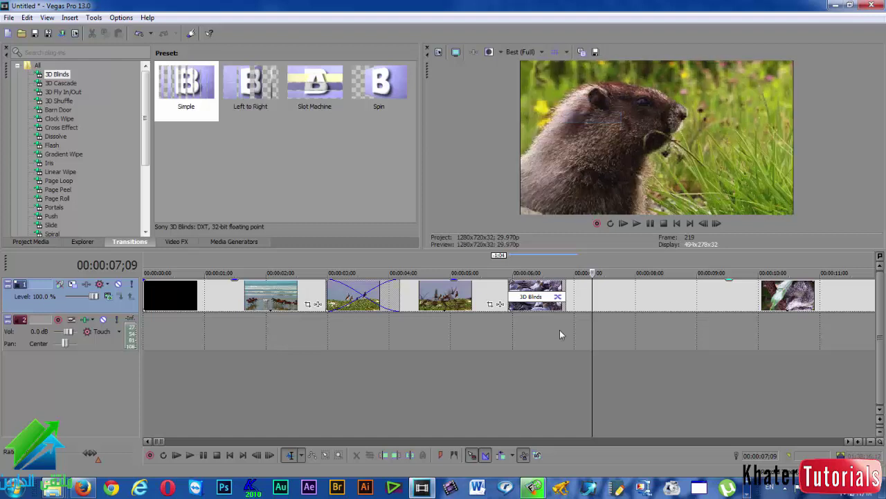
{"action": "left_click", "coordinate": [479, 357]}
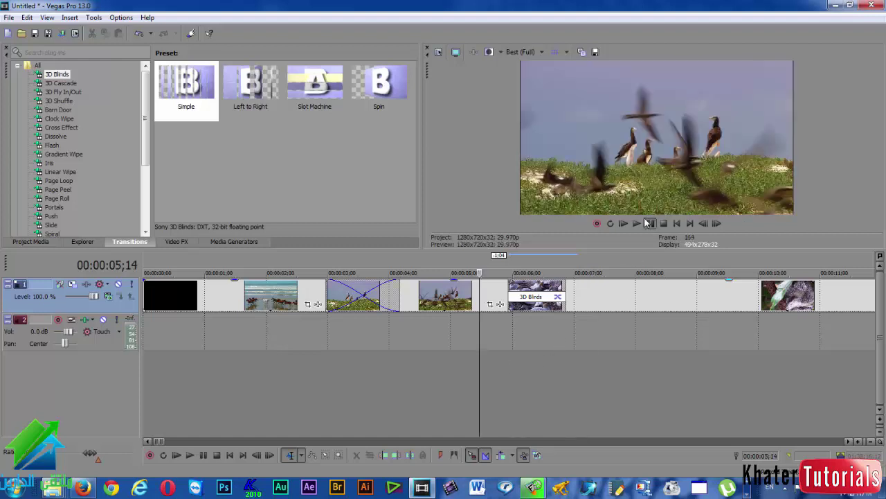
{"action": "left_click", "coordinate": [650, 224]}
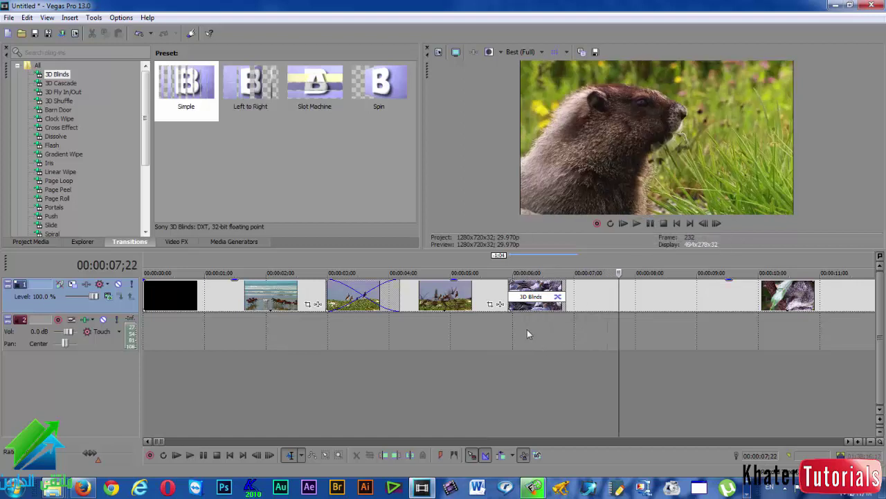
Return the playhead to 00:00:05;14 and set the preview quality to Draft (Auto).
{"action": "left_click", "coordinate": [521, 52]}
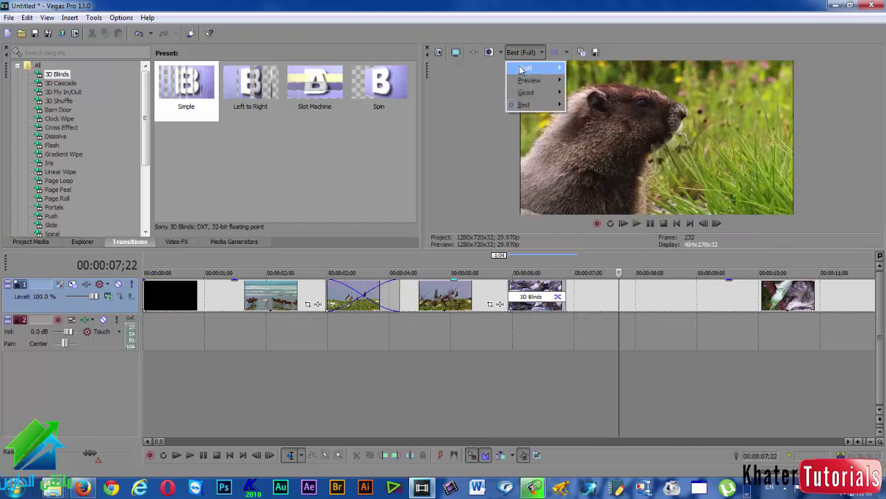
{"action": "mouse_move", "coordinate": [523, 70]}
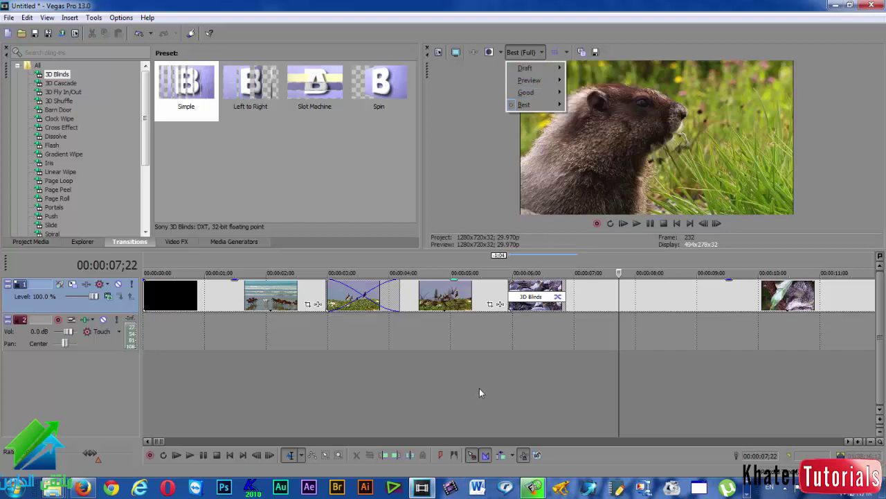
{"action": "left_click", "coordinate": [480, 389]}
{"action": "left_click", "coordinate": [531, 54]}
{"action": "mouse_move", "coordinate": [526, 68]}
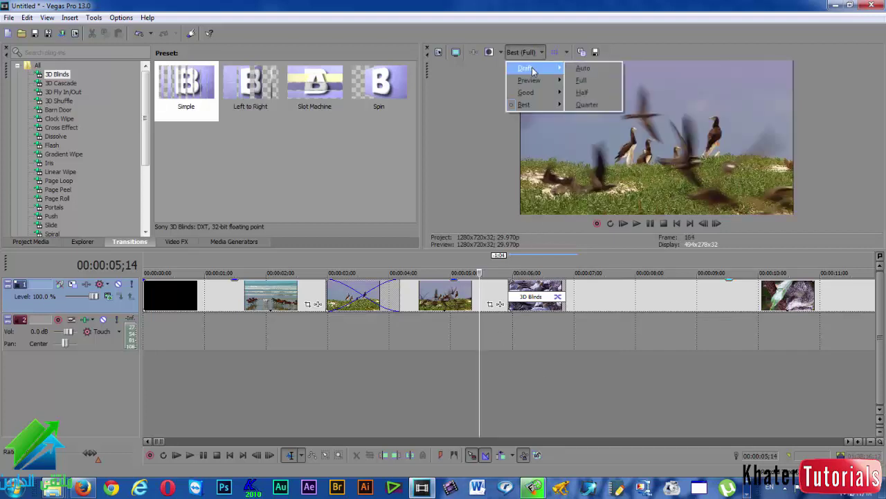
{"action": "left_click", "coordinate": [585, 68]}
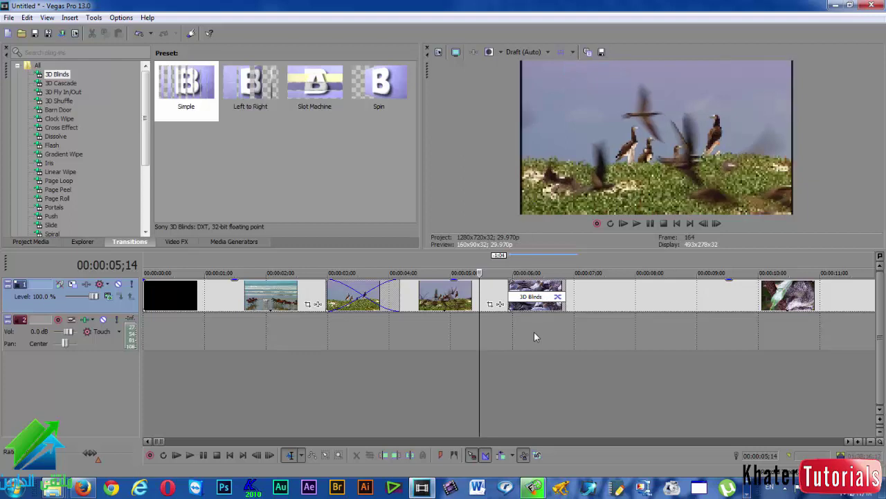
Step the playhead through the 3D Blinds transition to 00:00:07;10 to check its frames in Draft quality.
{"action": "left_click", "coordinate": [495, 372]}
{"action": "left_click", "coordinate": [516, 372]}
{"action": "left_click", "coordinate": [536, 375]}
{"action": "left_click", "coordinate": [553, 372]}
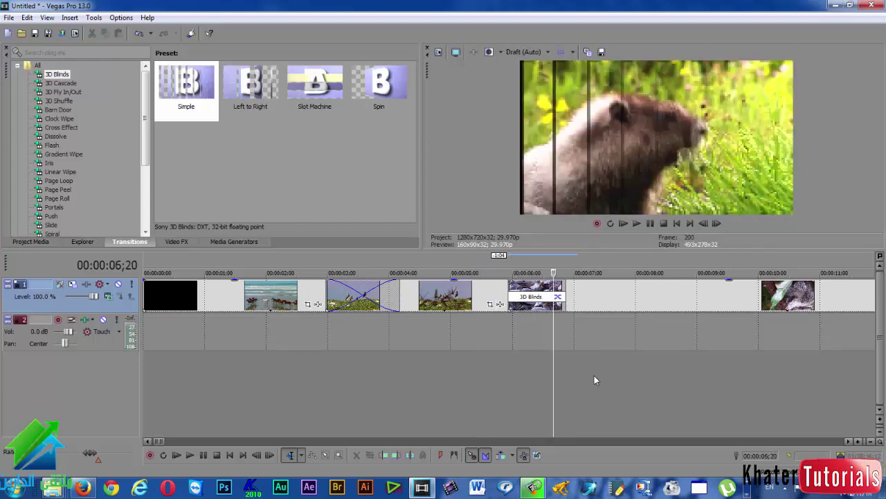
{"action": "left_click", "coordinate": [594, 375]}
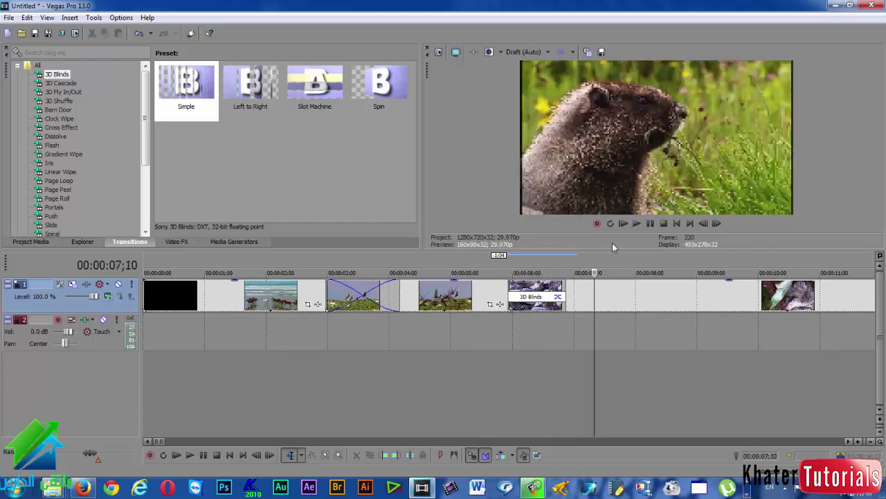
Set the preview quality to Preview (Auto) and check frames before, within and after the 3D Blinds transition, ending at 00:00:07;10.
{"action": "left_click", "coordinate": [524, 52]}
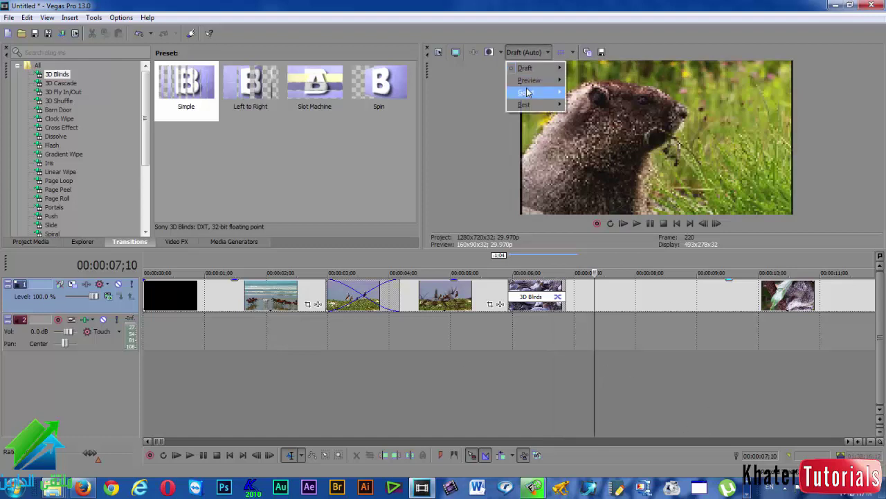
{"action": "mouse_move", "coordinate": [533, 84]}
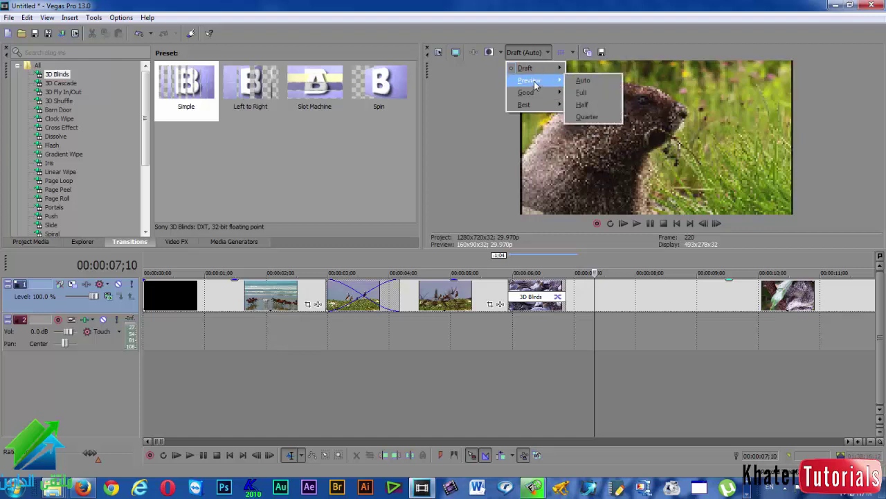
{"action": "left_click", "coordinate": [583, 80]}
{"action": "left_click", "coordinate": [510, 390]}
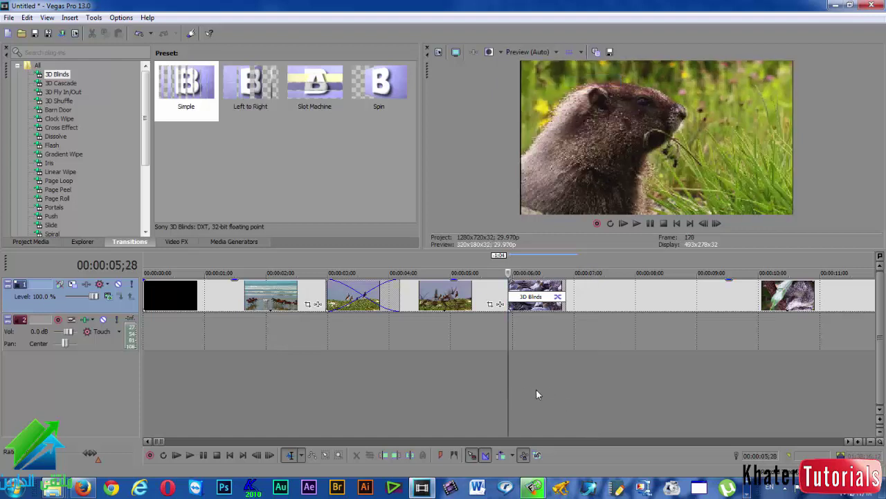
{"action": "left_click", "coordinate": [536, 389]}
{"action": "left_click", "coordinate": [575, 390]}
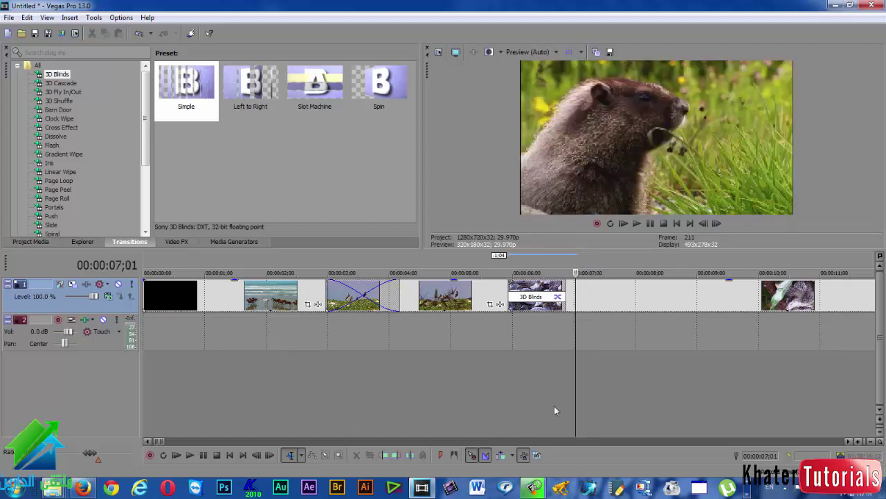
{"action": "left_click", "coordinate": [533, 337]}
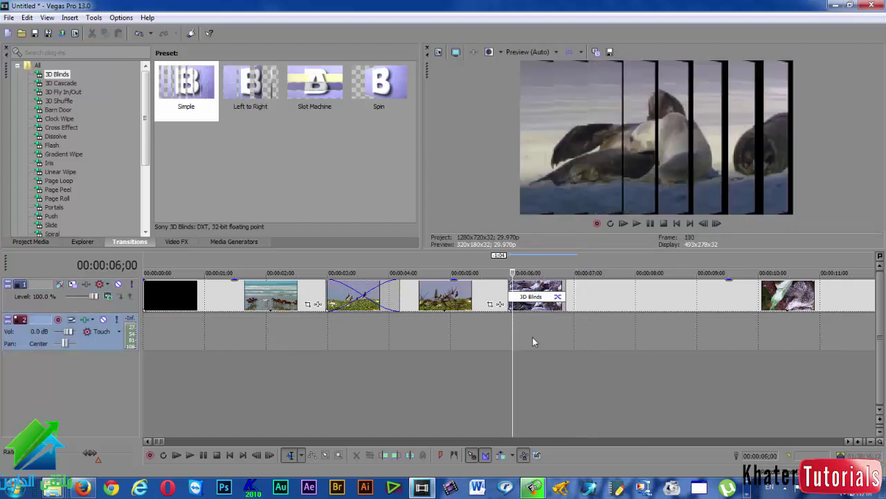
{"action": "left_click", "coordinate": [594, 371]}
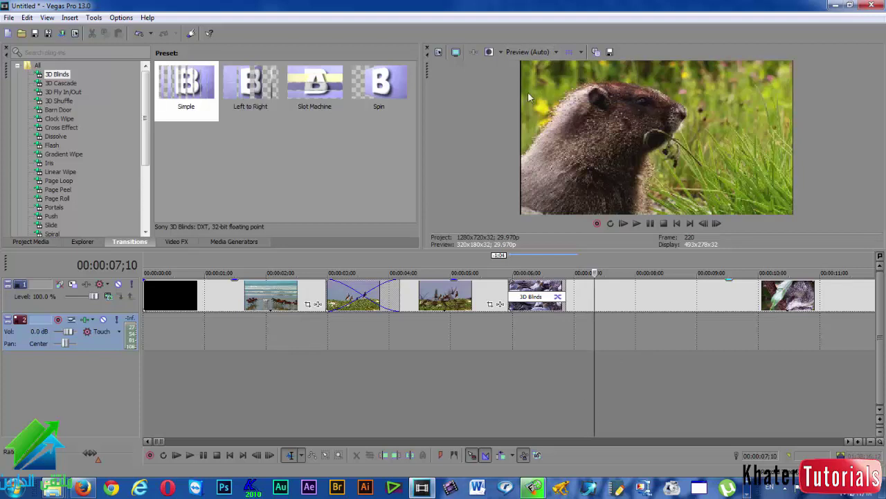
Set the preview quality to Best (Full) and check frames around the 3D Blinds transition, ending at 00:00:07;08.
{"action": "left_click", "coordinate": [521, 53]}
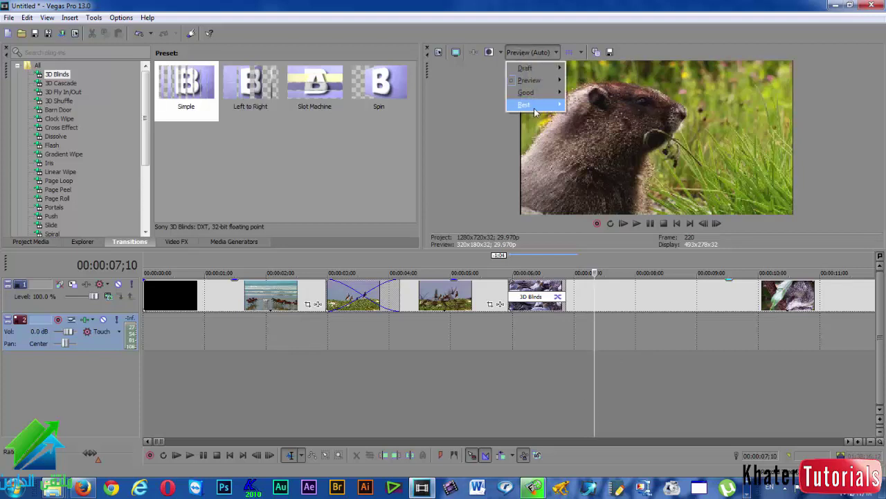
{"action": "mouse_move", "coordinate": [536, 106]}
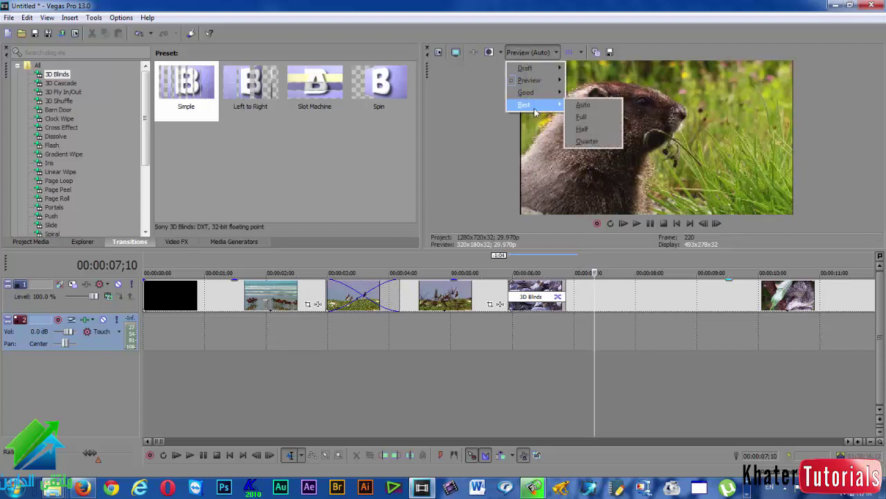
{"action": "left_click", "coordinate": [583, 116]}
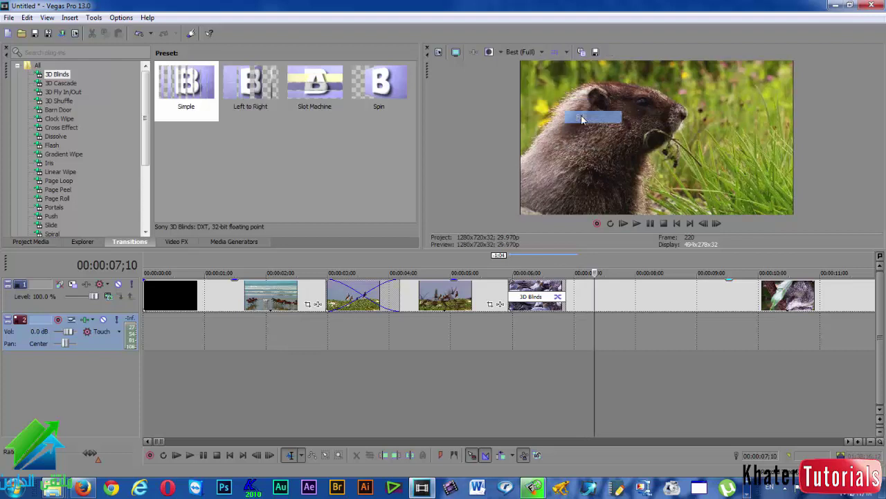
{"action": "left_click", "coordinate": [544, 393]}
{"action": "left_click", "coordinate": [494, 390]}
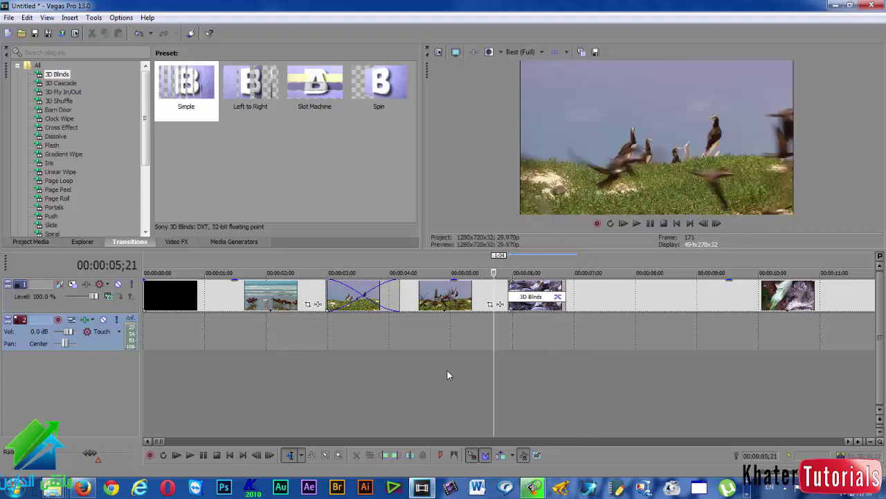
{"action": "left_click", "coordinate": [540, 390]}
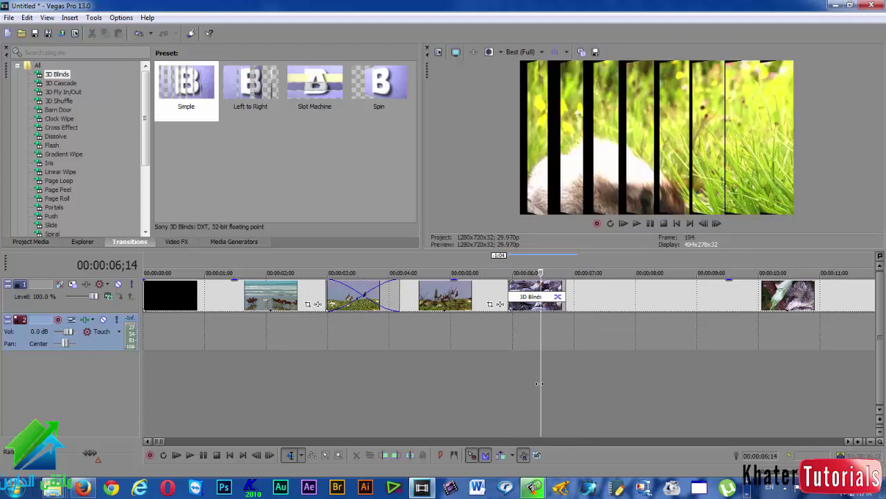
{"action": "left_click", "coordinate": [590, 396]}
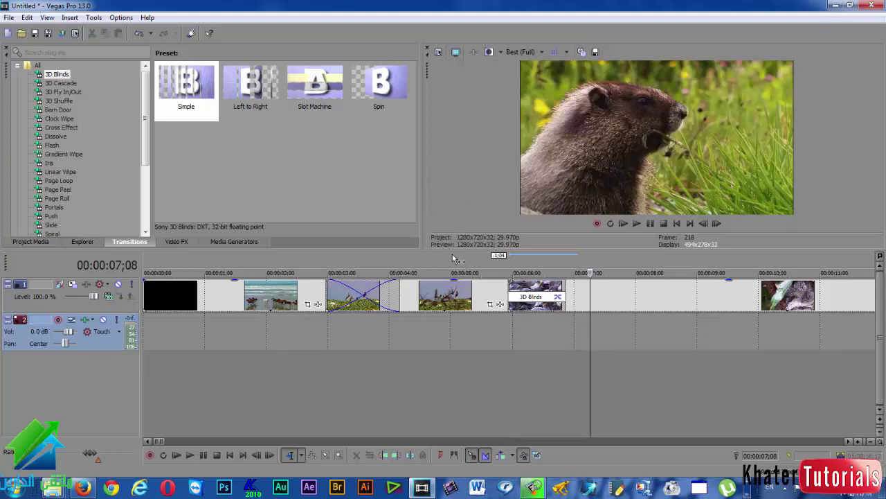
Enlarge the video preview to a display size of about 823x463, and reduce it to about 549x309.
{"action": "left_click_drag", "start_coordinate": [457, 249], "coordinate": [443, 355]}
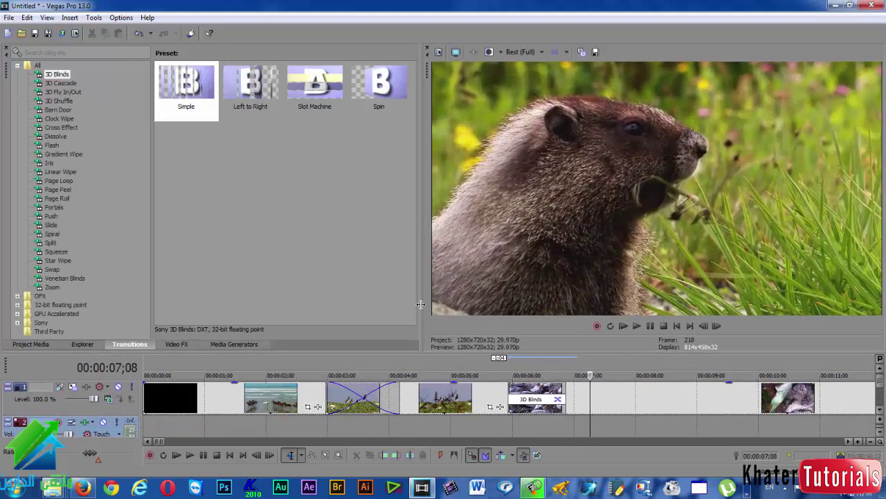
{"action": "mouse_move", "coordinate": [423, 304]}
{"action": "left_mouse_down"}
{"action": "mouse_move", "coordinate": [249, 303]}
{"action": "mouse_move", "coordinate": [406, 304]}
{"action": "left_mouse_up"}
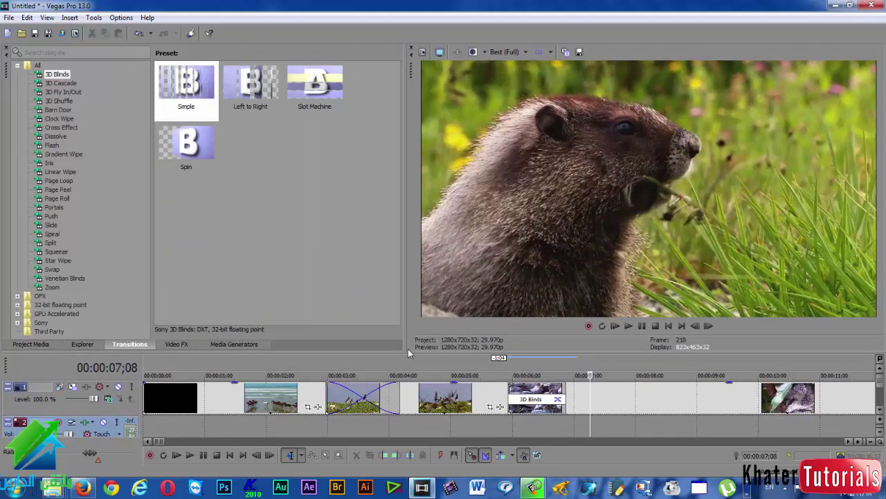
{"action": "left_click_drag", "start_coordinate": [405, 353], "coordinate": [416, 269]}
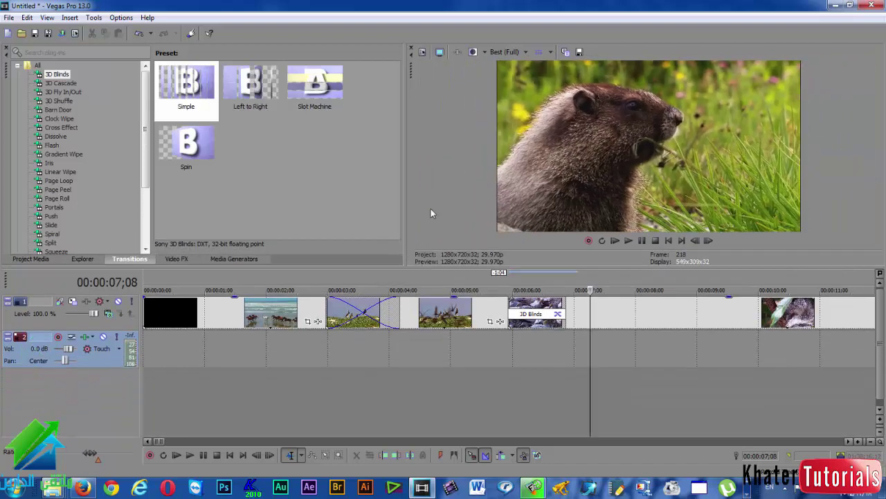
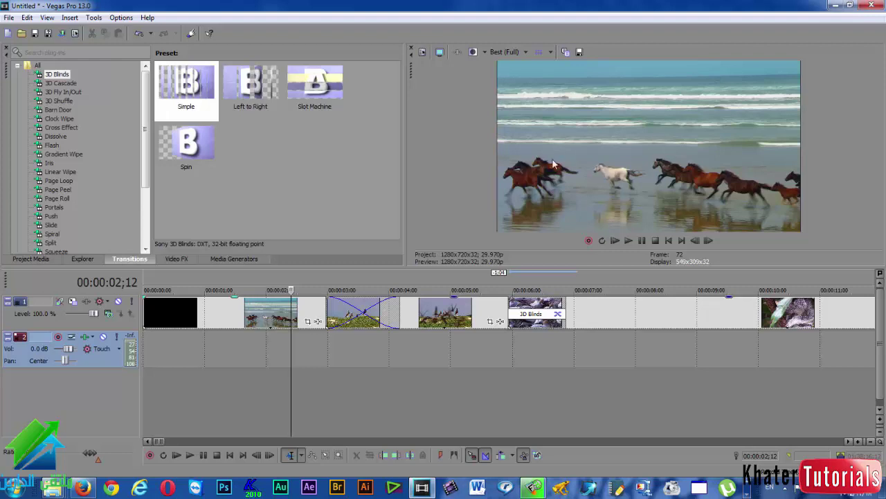
Save a JPEG snapshot of the frame at 00:00:02;12 to the Desktop as Image1, and open the saved picture to check it.
{"action": "left_click", "coordinate": [580, 53]}
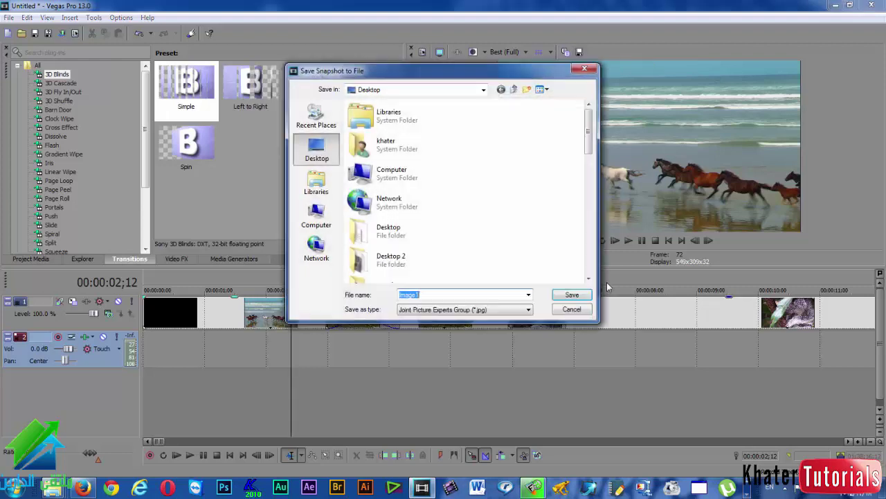
{"action": "left_click", "coordinate": [567, 295]}
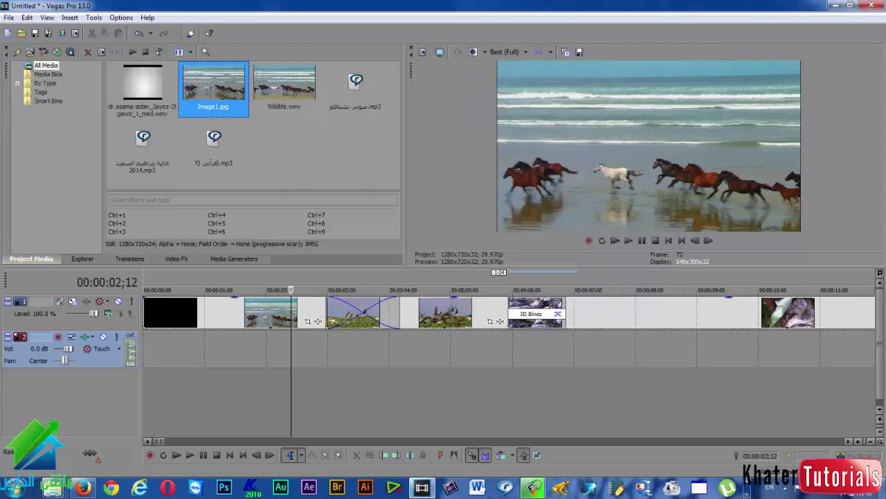
{"action": "left_click", "coordinate": [882, 488]}
{"action": "double_click", "coordinate": [316, 148]}
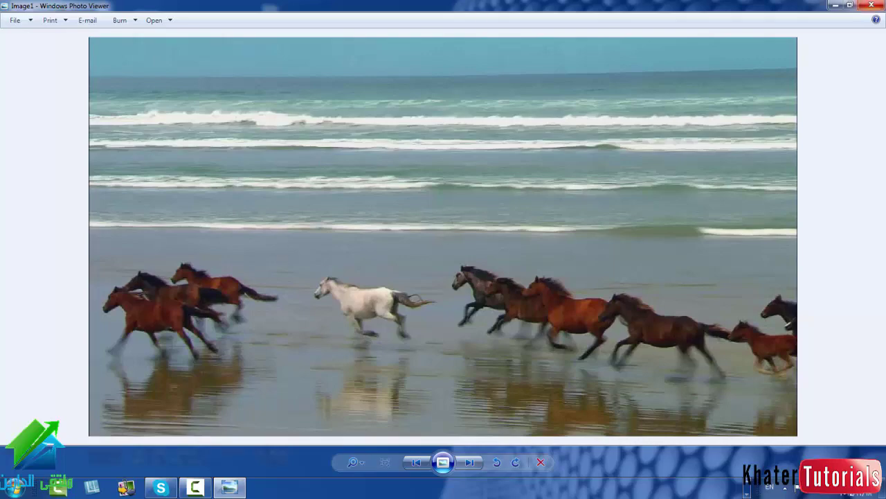
{"action": "left_click", "coordinate": [871, 5]}
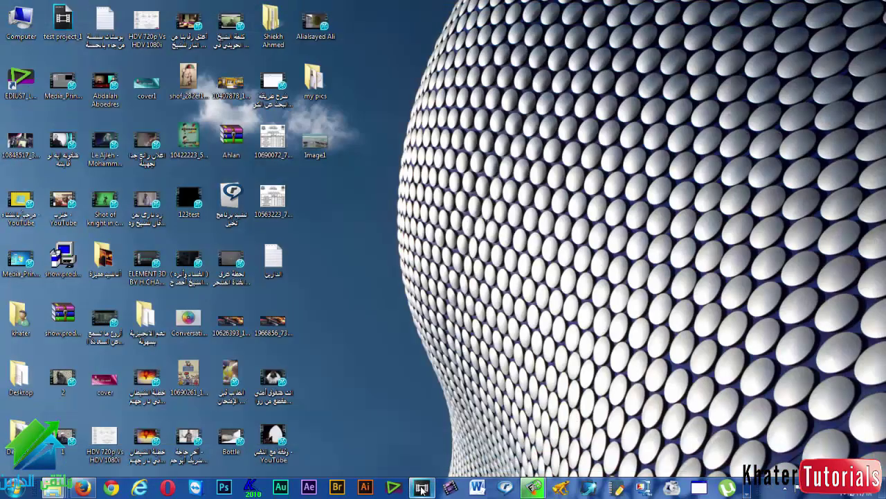
{"action": "left_click", "coordinate": [363, 458]}
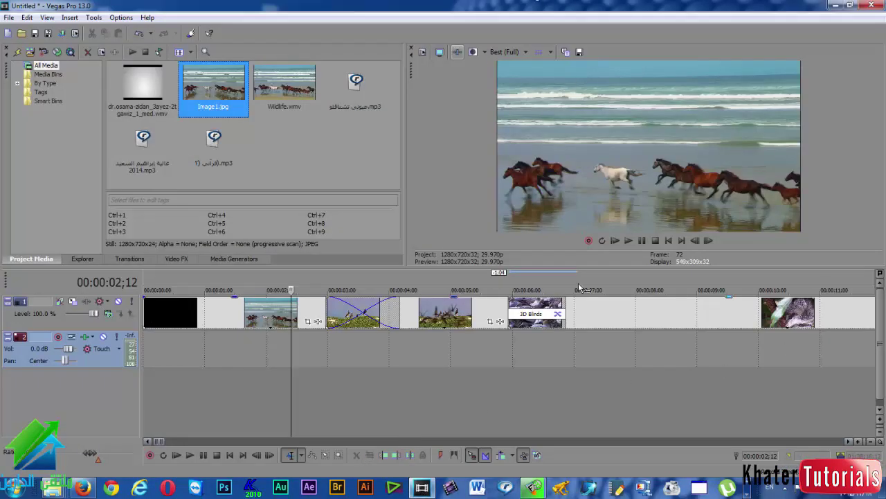
Open the recent Final Video project whose file name ends in a person's name, in a second Vegas Pro window.
{"action": "left_click", "coordinate": [531, 404]}
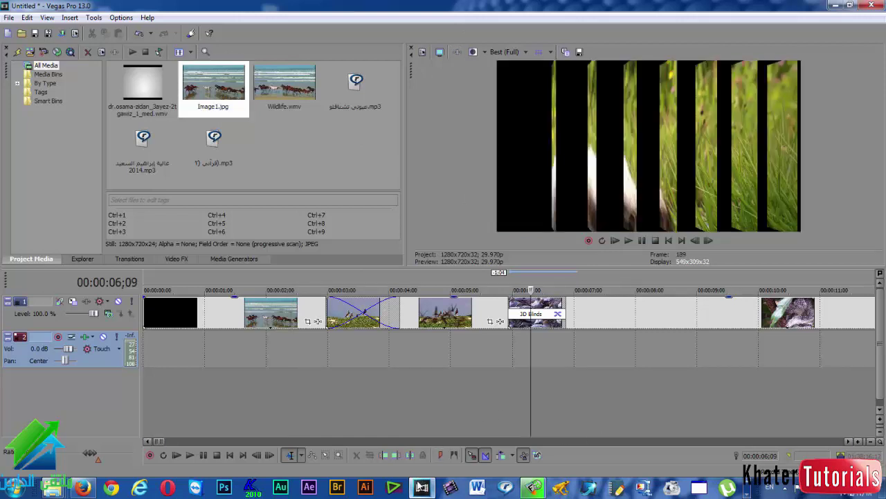
{"action": "right_click", "coordinate": [421, 483]}
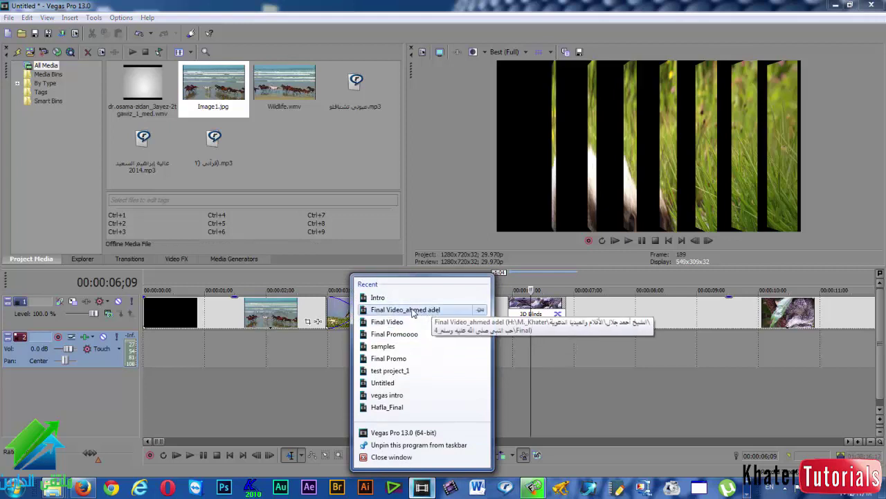
{"action": "left_click", "coordinate": [408, 309]}
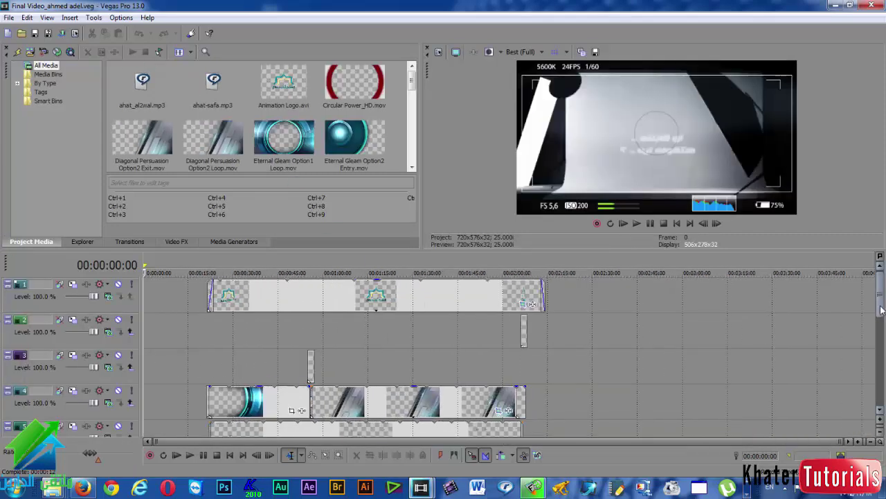
Save a JPEG snapshot of the Final Video project's frame at 00:00:43:14 to the Desktop as Image2.
{"action": "mouse_move", "coordinate": [881, 312]}
{"action": "left_mouse_down"}
{"action": "mouse_move", "coordinate": [882, 377]}
{"action": "mouse_move", "coordinate": [882, 308]}
{"action": "left_mouse_up"}
{"action": "left_click", "coordinate": [260, 331]}
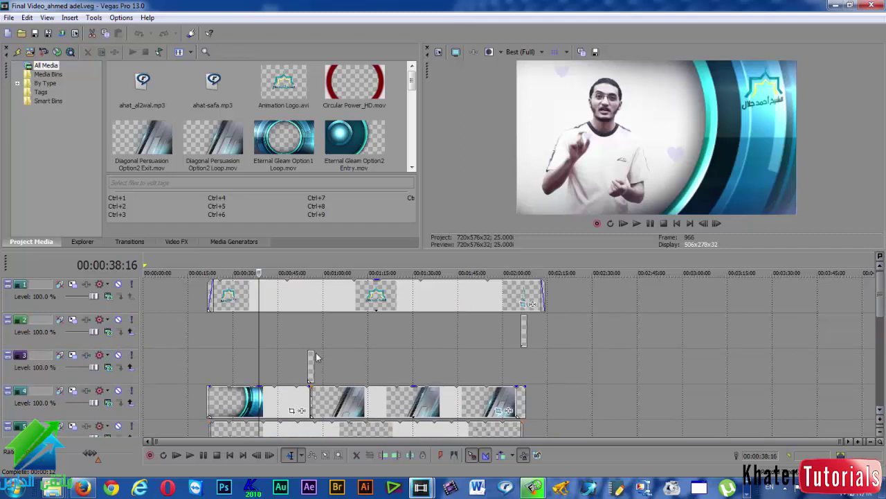
{"action": "scroll", "coordinate": [326, 349], "scroll_direction": "up", "scroll_amount": 5}
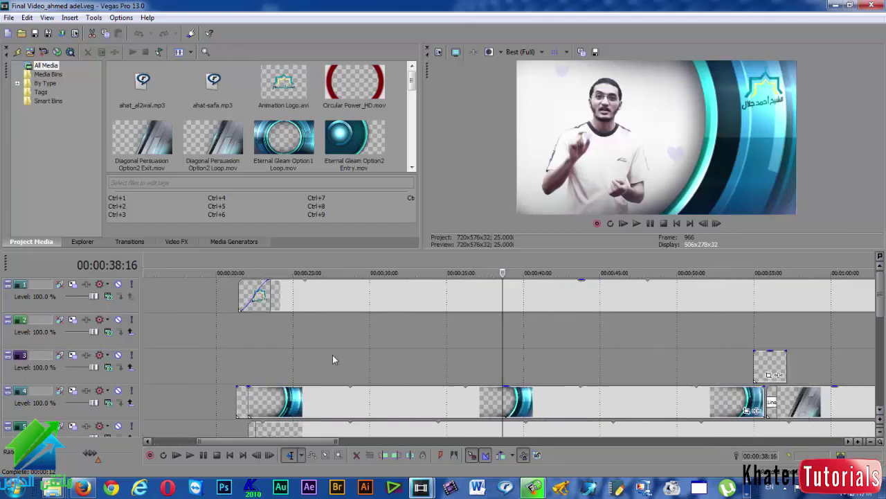
{"action": "left_click", "coordinate": [547, 342]}
{"action": "left_click", "coordinate": [579, 350]}
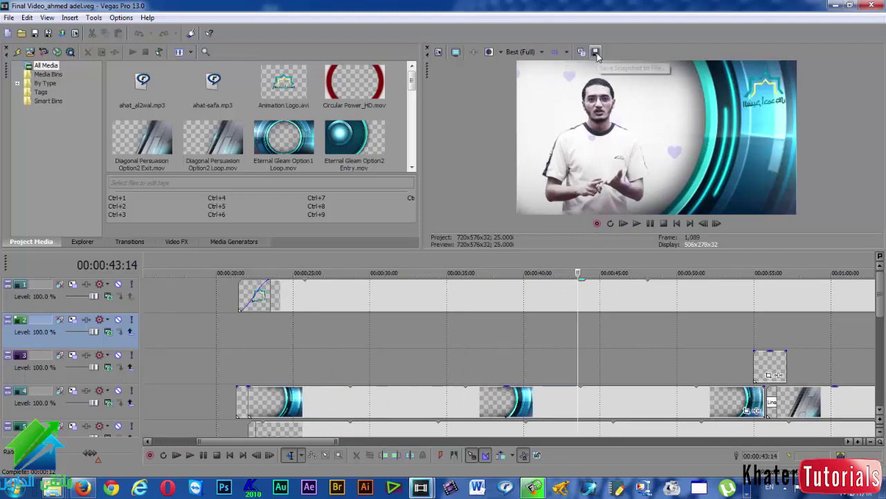
{"action": "left_click", "coordinate": [595, 52]}
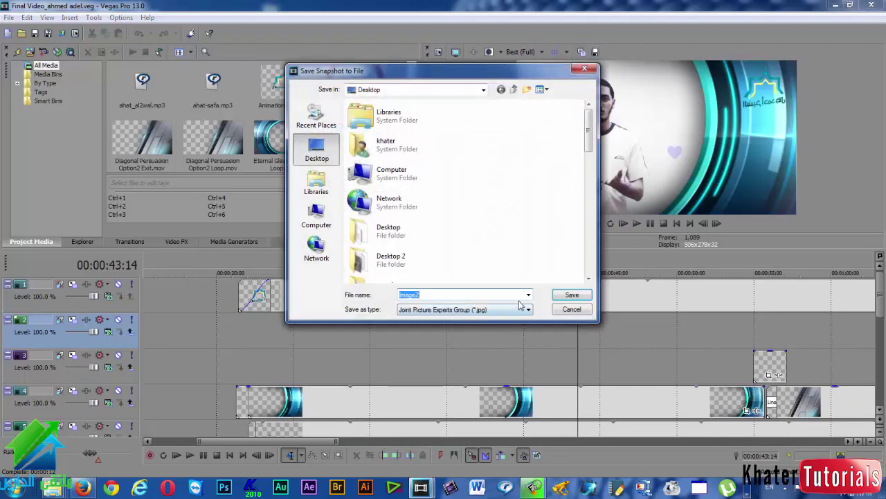
{"action": "left_click", "coordinate": [572, 295]}
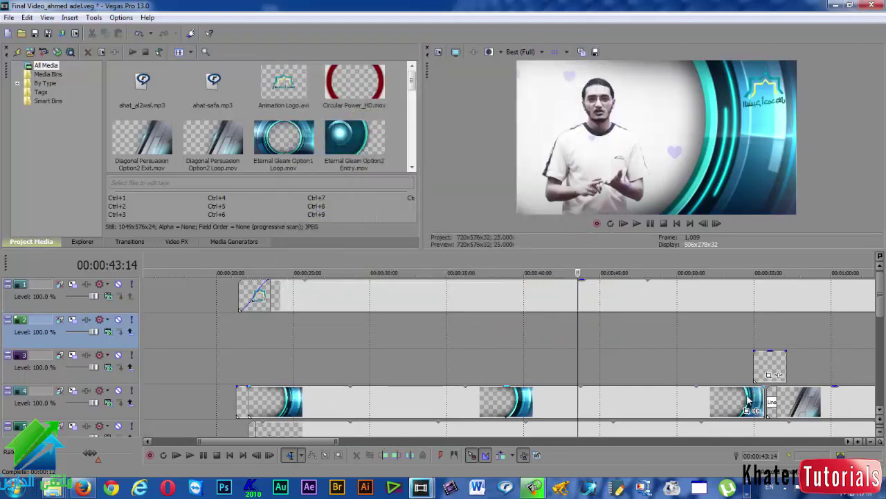
Examine frames of the ribbon overlay and the Linear Wipe transition between 00:00:55:13 and 00:00:56:13.
{"action": "left_click", "coordinate": [766, 332]}
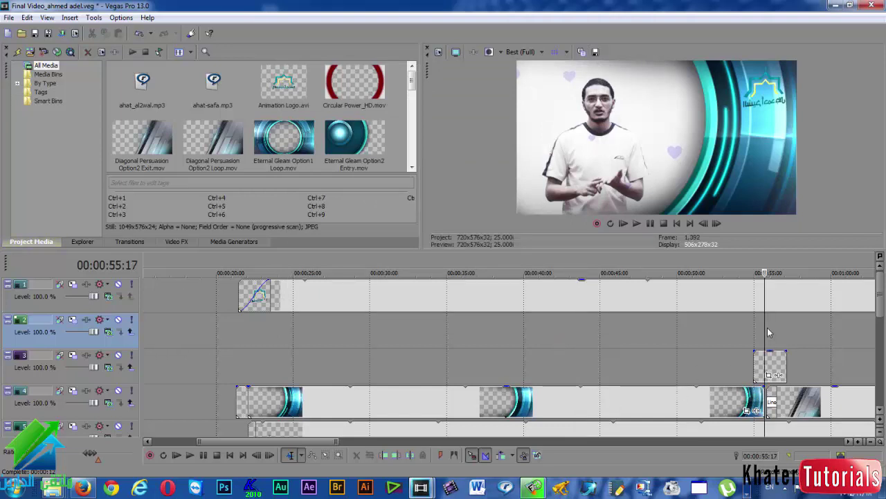
{"action": "scroll", "coordinate": [756, 339], "scroll_direction": "up", "scroll_amount": 4}
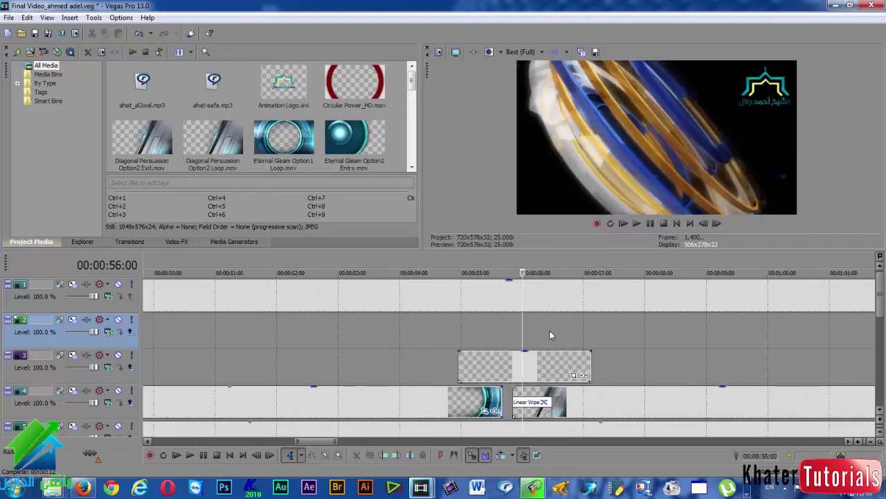
{"action": "left_click", "coordinate": [550, 335]}
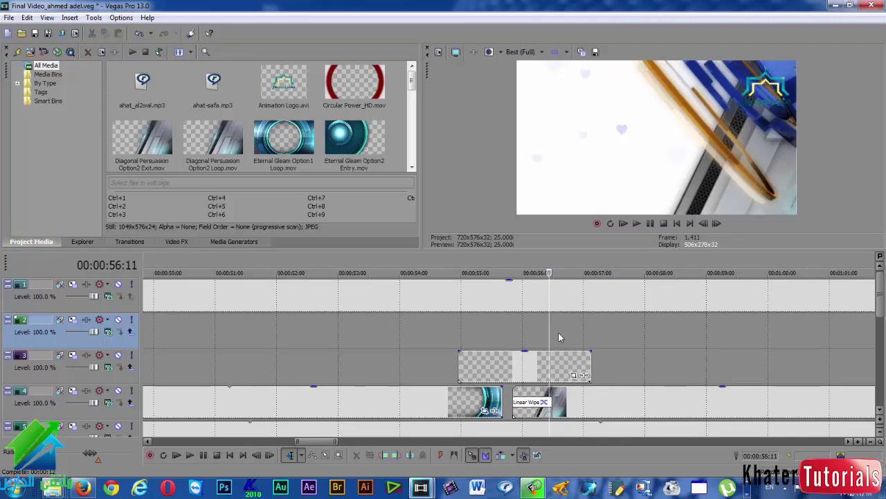
{"action": "scroll", "coordinate": [558, 342], "scroll_direction": "down", "scroll_amount": 6}
{"action": "scroll", "coordinate": [360, 365], "scroll_direction": "up", "scroll_amount": 6}
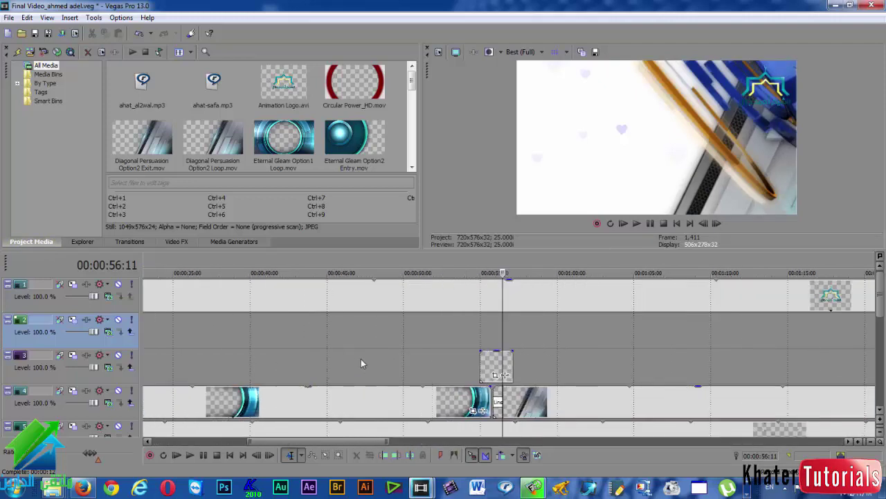
{"action": "left_click", "coordinate": [482, 338]}
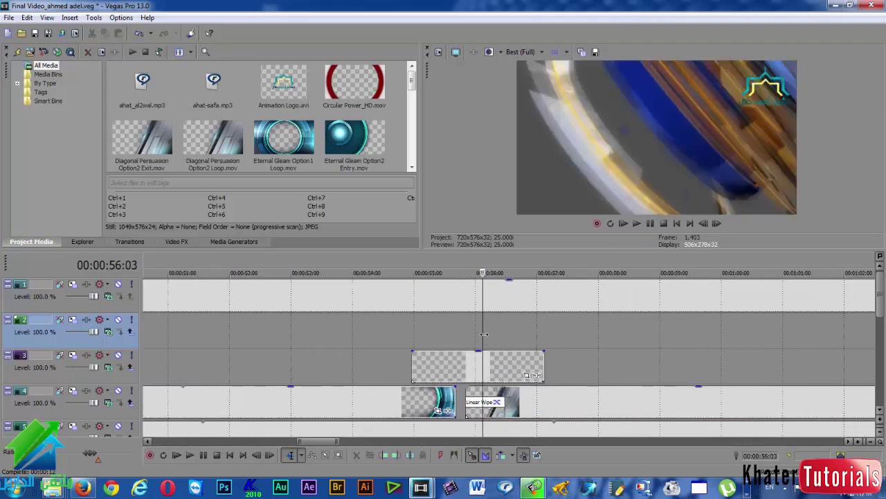
{"action": "left_click", "coordinate": [509, 339]}
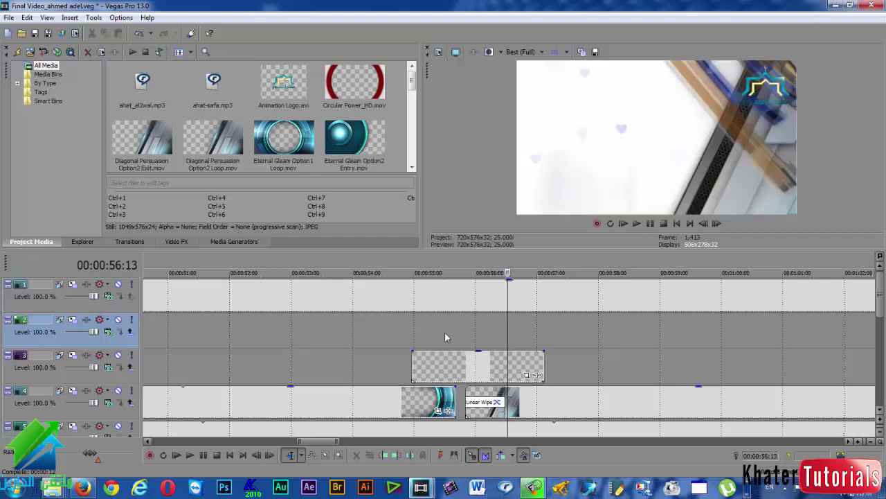
{"action": "left_click", "coordinate": [447, 339]}
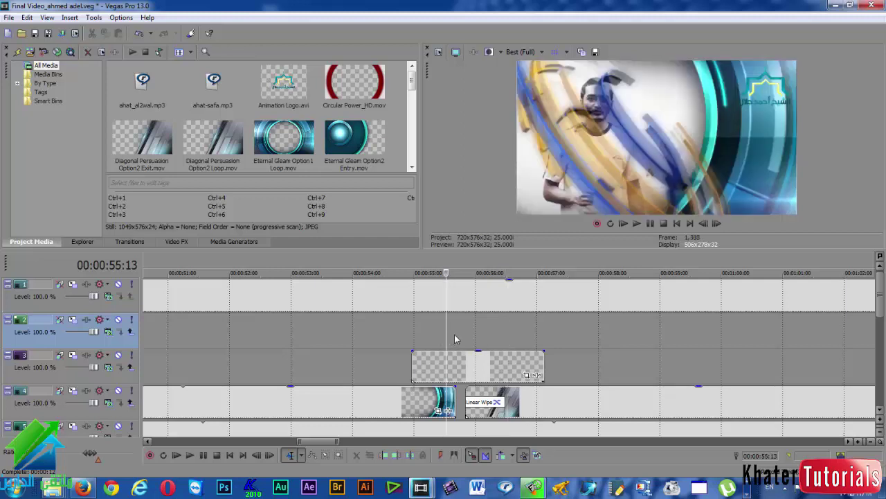
Save a JPEG snapshot of the frame at 00:00:55:15, just before the Linear Wipe, to the Desktop as Image3.
{"action": "scroll", "coordinate": [459, 337], "scroll_direction": "up", "scroll_amount": 3}
{"action": "left_click", "coordinate": [522, 335]}
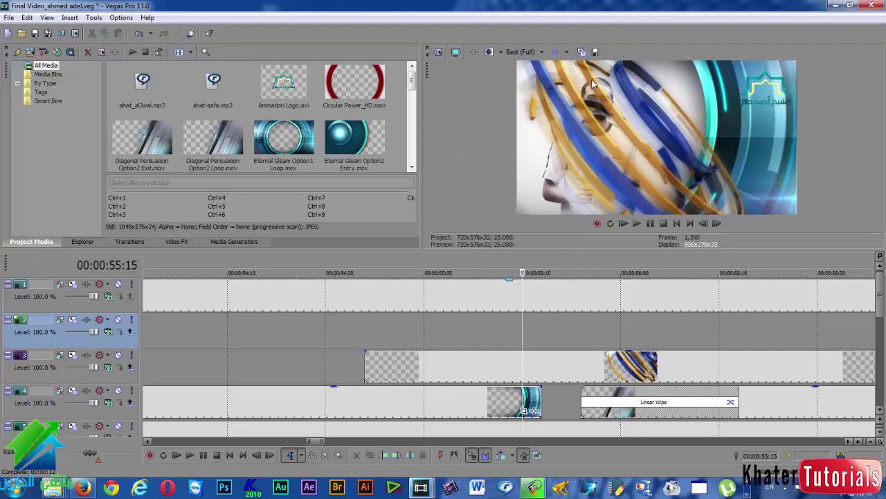
{"action": "left_click", "coordinate": [594, 52]}
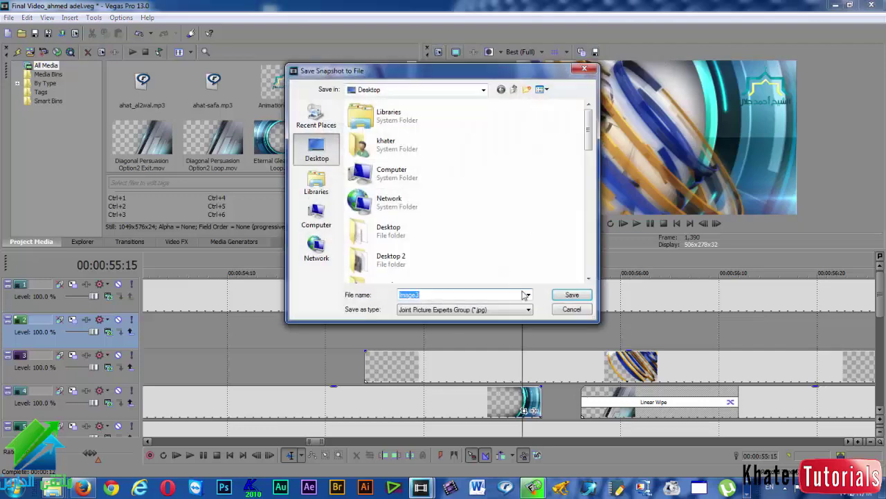
{"action": "left_click", "coordinate": [559, 295]}
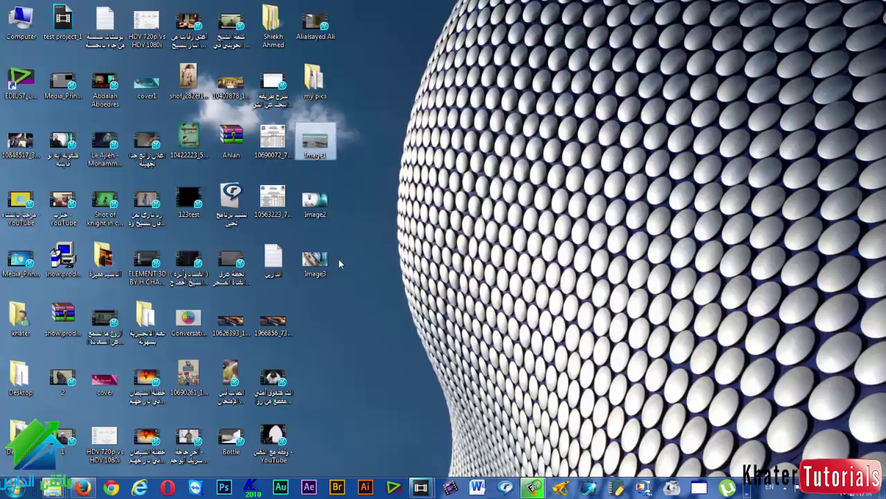
Open the saved Image3 picture from the Desktop to check it, and return to the Final Video project in Vegas Pro.
{"action": "double_click", "coordinate": [315, 260]}
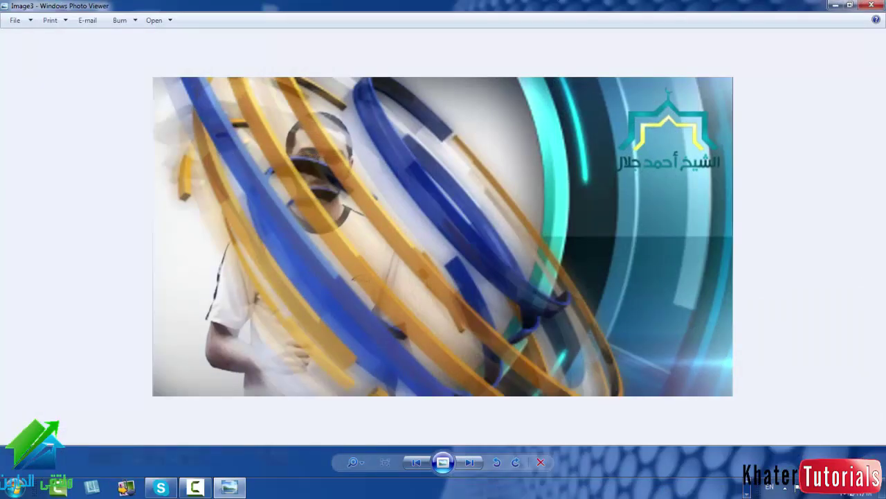
{"action": "left_click", "coordinate": [871, 6]}
{"action": "mouse_move", "coordinate": [415, 485]}
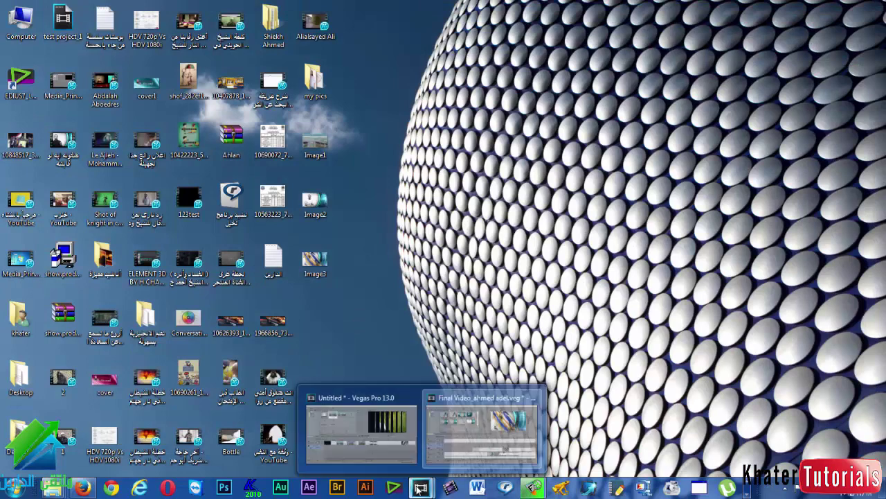
{"action": "left_click", "coordinate": [408, 371]}
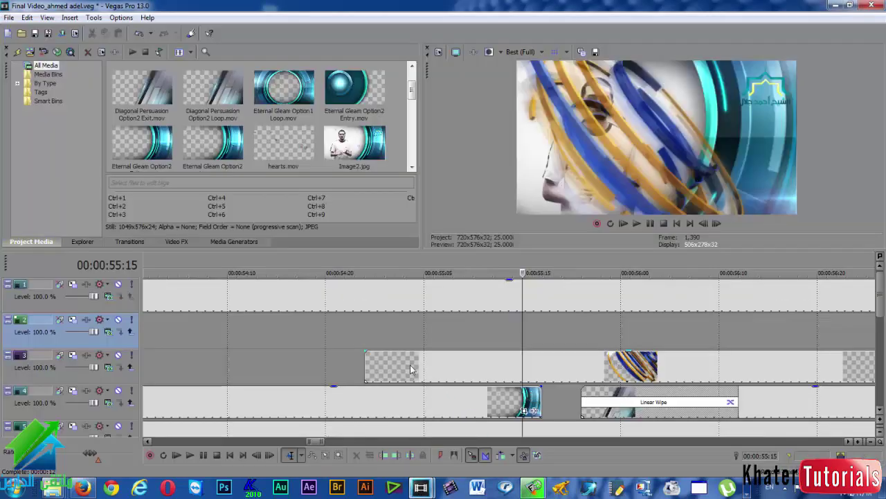
Close the Final Video project without saving its changes and return to the untitled wildlife project.
{"action": "scroll", "coordinate": [411, 369], "scroll_direction": "down", "scroll_amount": 5}
{"action": "left_click", "coordinate": [871, 5]}
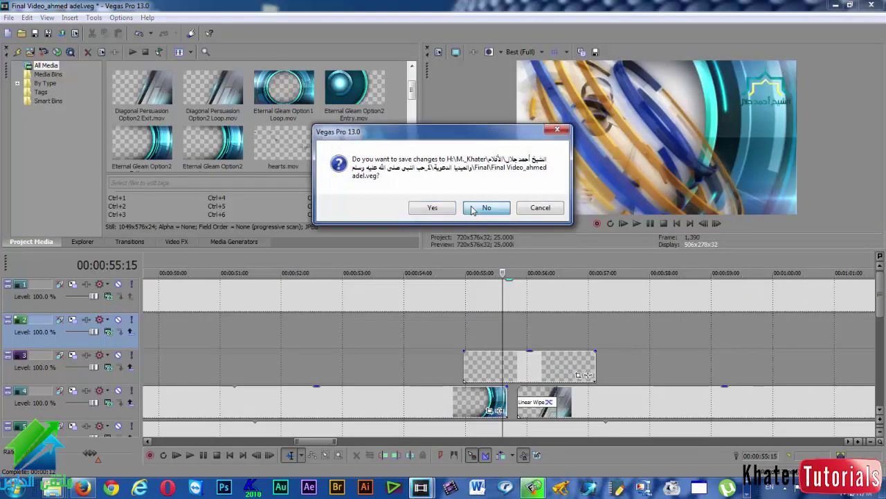
{"action": "left_click", "coordinate": [473, 208]}
{"action": "left_click", "coordinate": [421, 487]}
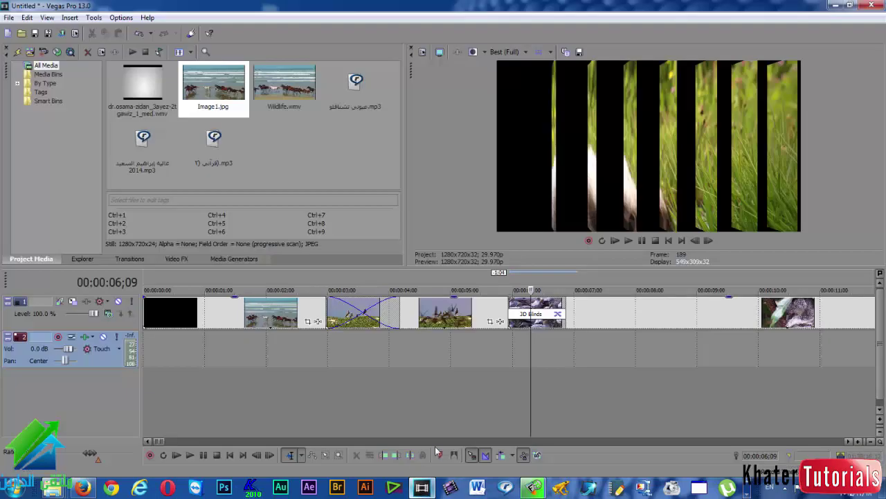
Check the wildlife sequence's frames at 00:00:05;15, 00:00:06;15 and 00:00:01;23 with the whole sequence in view.
{"action": "left_click", "coordinate": [481, 413]}
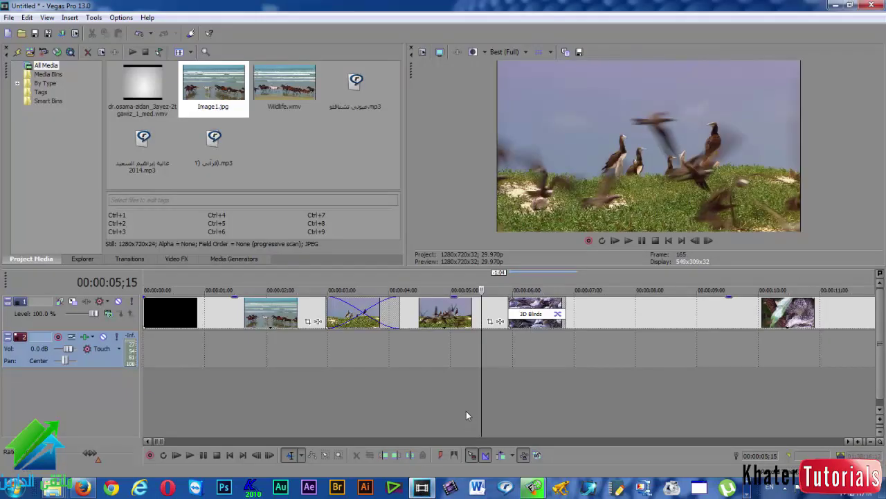
{"action": "left_click", "coordinate": [543, 401]}
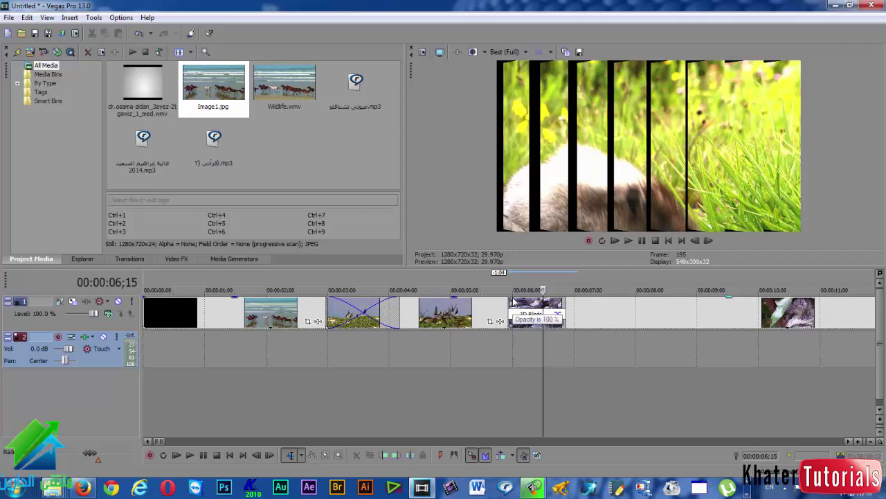
{"action": "scroll", "coordinate": [417, 379], "scroll_direction": "down", "scroll_amount": 8}
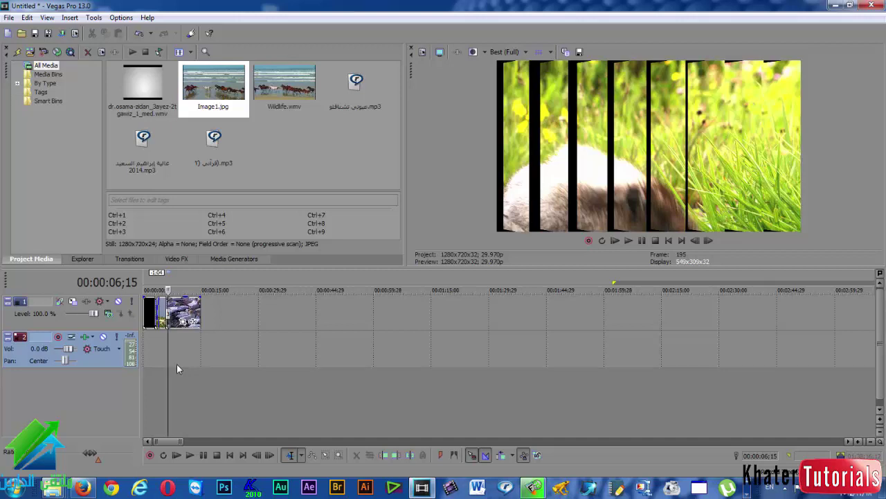
{"action": "scroll", "coordinate": [176, 363], "scroll_direction": "up", "scroll_amount": 10}
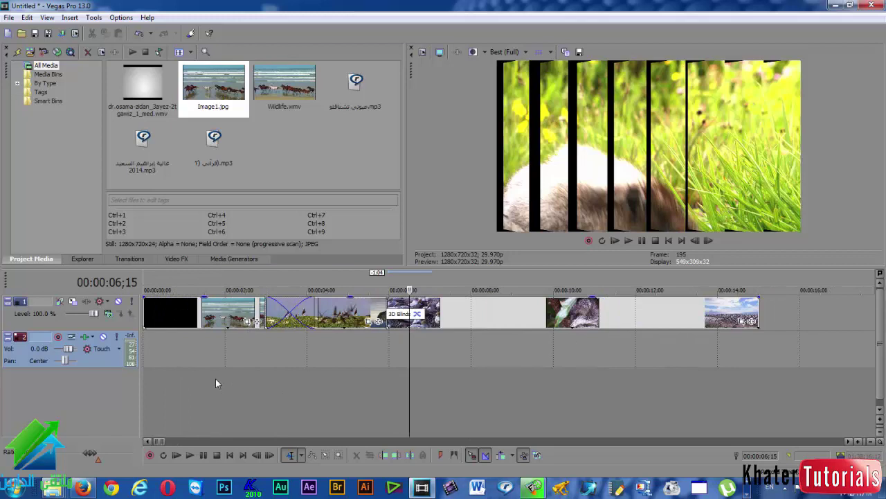
{"action": "left_click", "coordinate": [216, 378]}
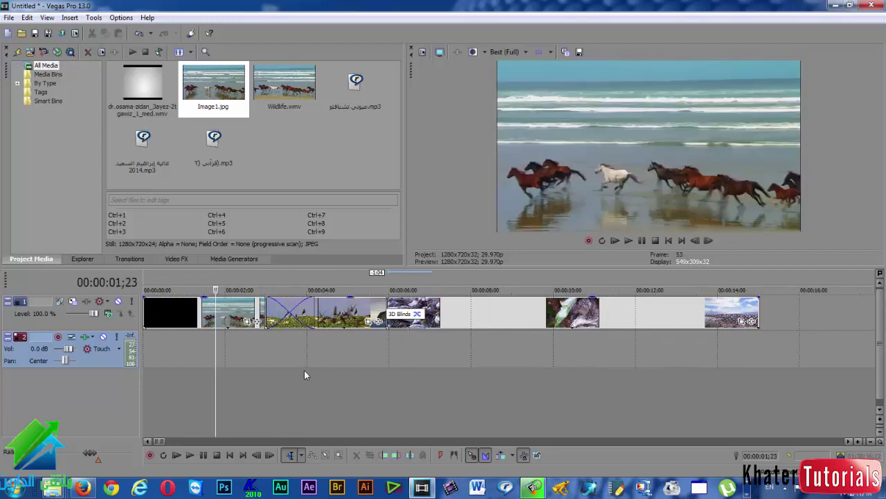
Browse the presets of the 3D Cascade, Cross Effect and Linear Wipe transitions.
{"action": "left_click", "coordinate": [130, 259]}
{"action": "left_click", "coordinate": [64, 83]}
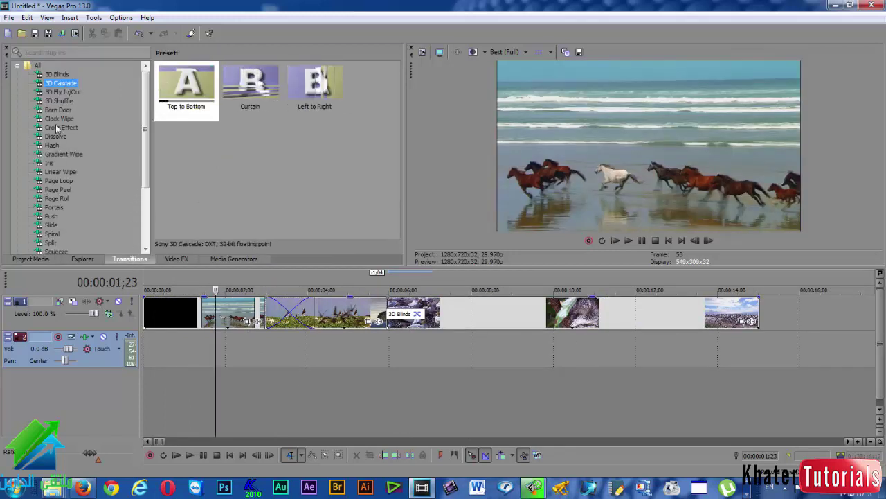
{"action": "left_click", "coordinate": [57, 126]}
{"action": "left_click", "coordinate": [60, 171]}
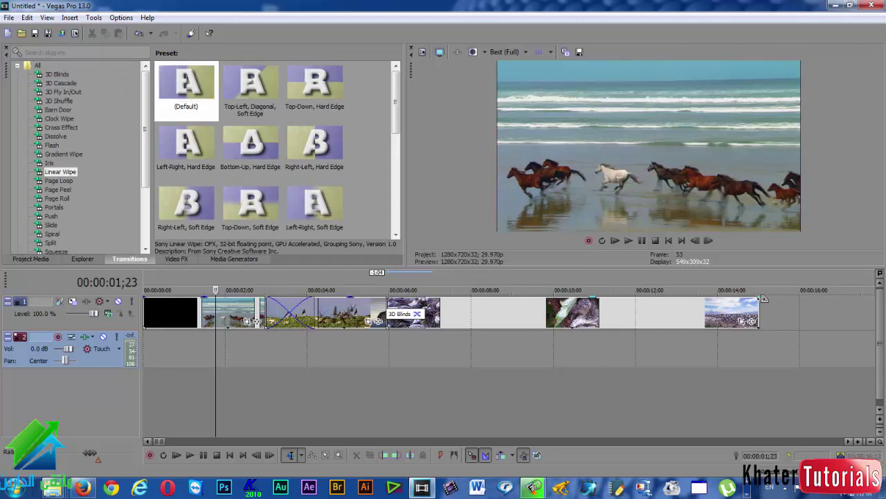
Add a fade-out of about one second to the end of the last clip and a fade-in of about one second to the first clip.
{"action": "left_click_drag", "start_coordinate": [760, 301], "coordinate": [718, 300]}
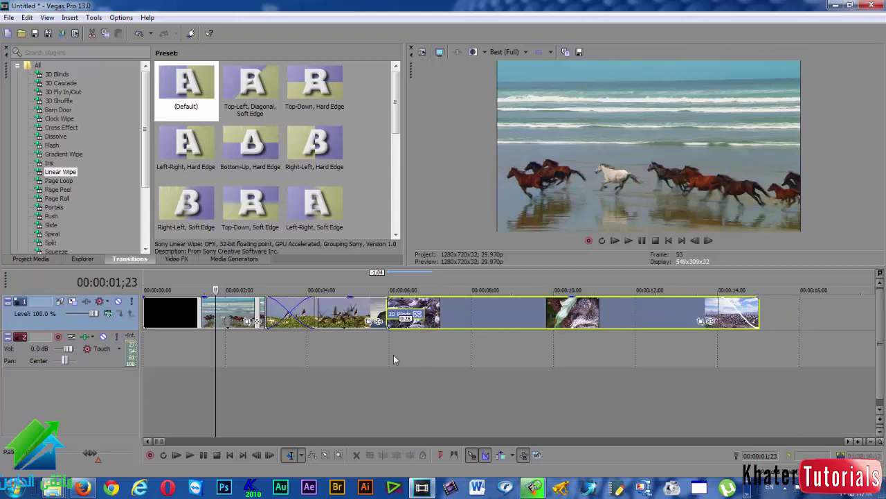
{"action": "scroll", "coordinate": [394, 359], "scroll_direction": "down", "scroll_amount": 5}
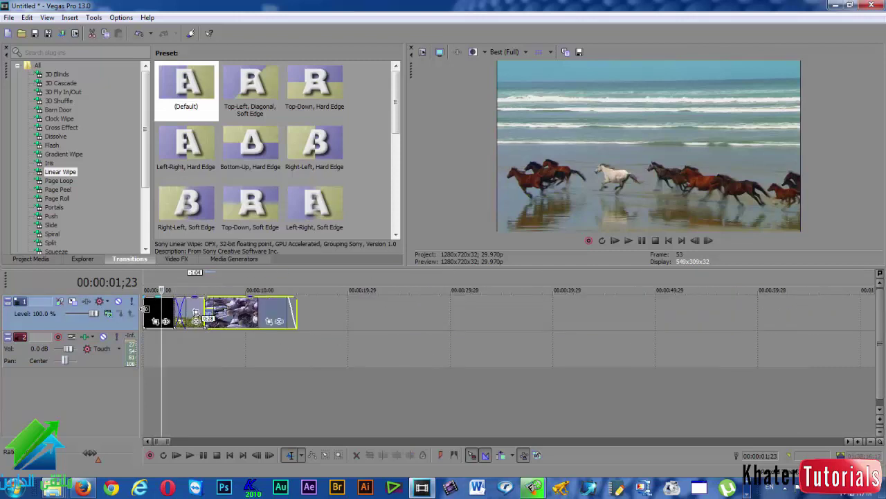
{"action": "left_click", "coordinate": [144, 309]}
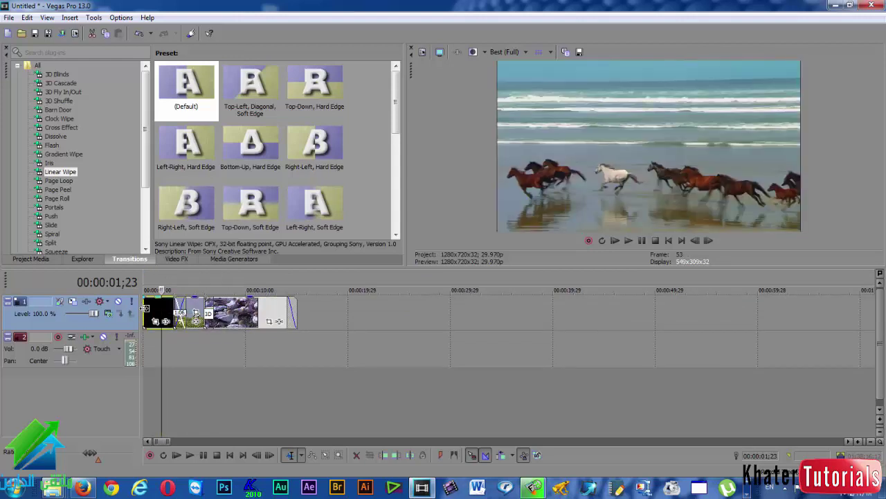
{"action": "left_click", "coordinate": [144, 309]}
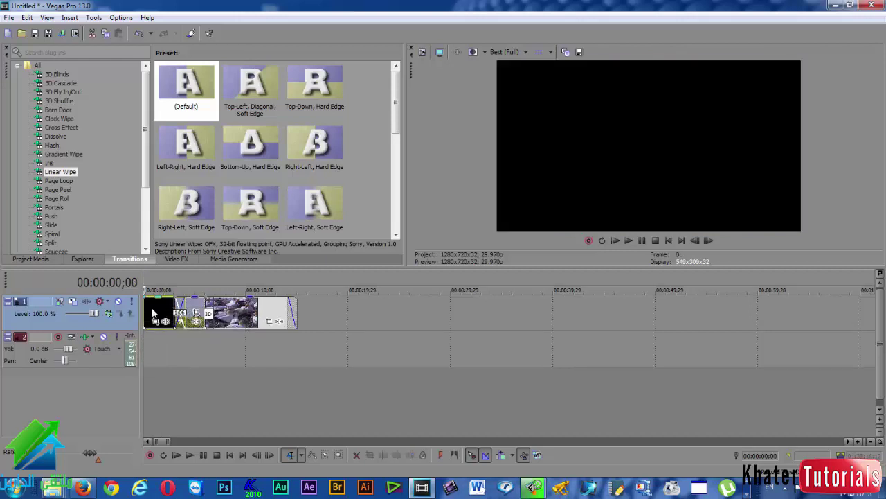
{"action": "scroll", "coordinate": [153, 315], "scroll_direction": "up", "scroll_amount": 5}
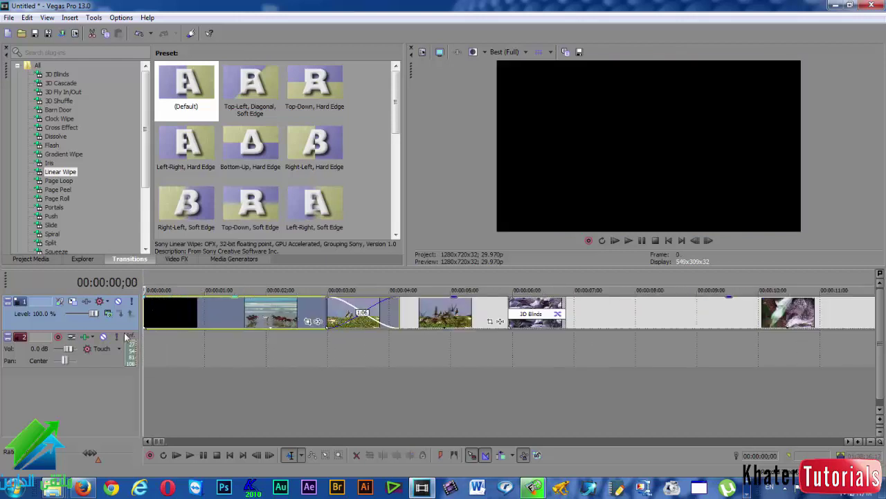
{"action": "scroll", "coordinate": [208, 353], "scroll_direction": "down", "scroll_amount": 10}
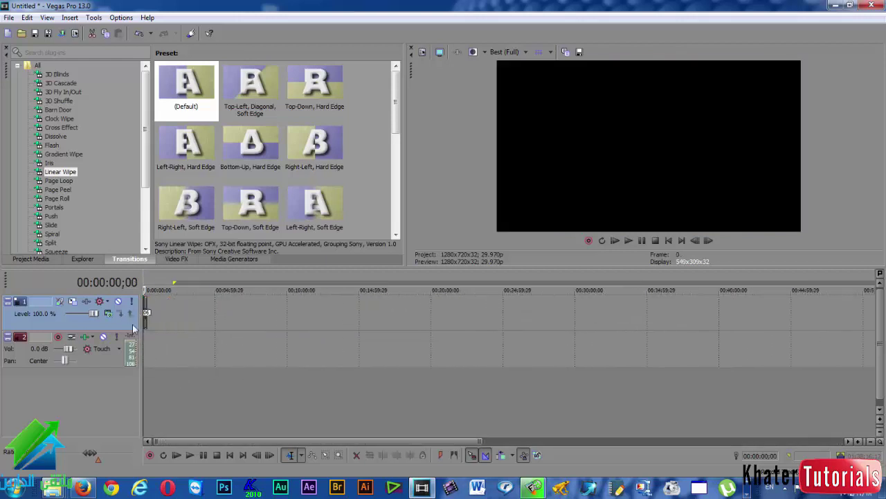
{"action": "scroll", "coordinate": [134, 328], "scroll_direction": "up", "scroll_amount": 3}
{"action": "scroll", "coordinate": [164, 323], "scroll_direction": "up", "scroll_amount": 8}
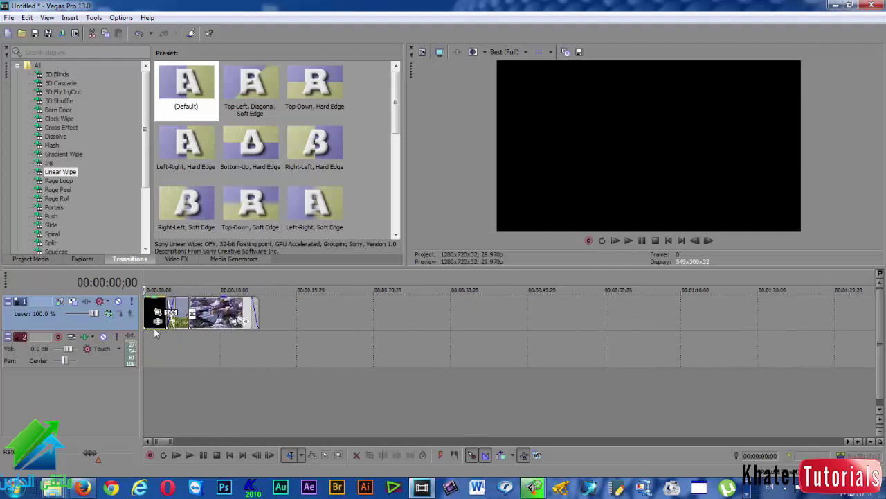
{"action": "scroll", "coordinate": [165, 323], "scroll_direction": "up", "scroll_amount": 2}
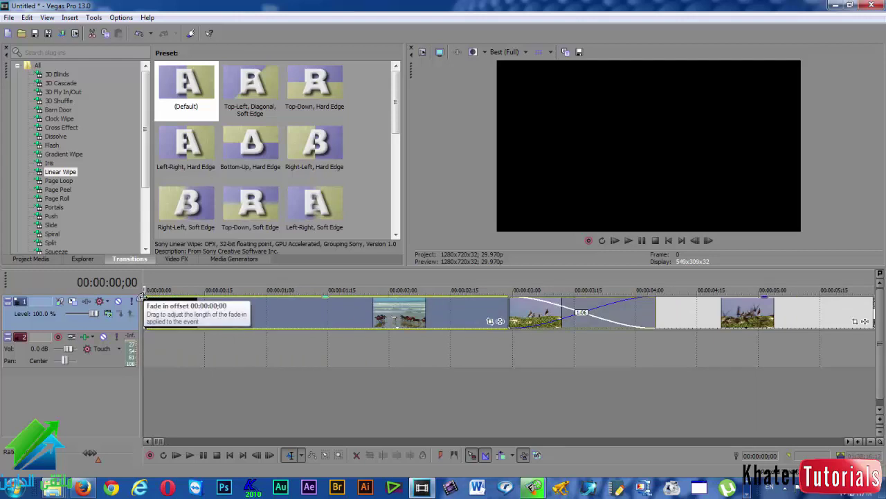
{"action": "mouse_move", "coordinate": [142, 296]}
{"action": "left_mouse_down"}
{"action": "mouse_move", "coordinate": [150, 305]}
{"action": "mouse_move", "coordinate": [274, 310]}
{"action": "mouse_move", "coordinate": [141, 295]}
{"action": "mouse_move", "coordinate": [278, 313]}
{"action": "left_mouse_up"}
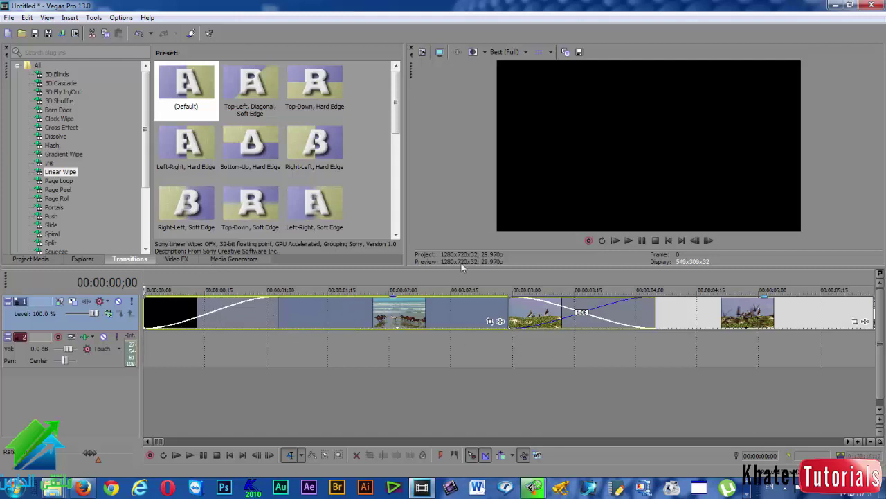
Apply the Flash transition with the Soft Flash preset to the first clip's fade-in and play it from the start.
{"action": "left_click", "coordinate": [52, 145]}
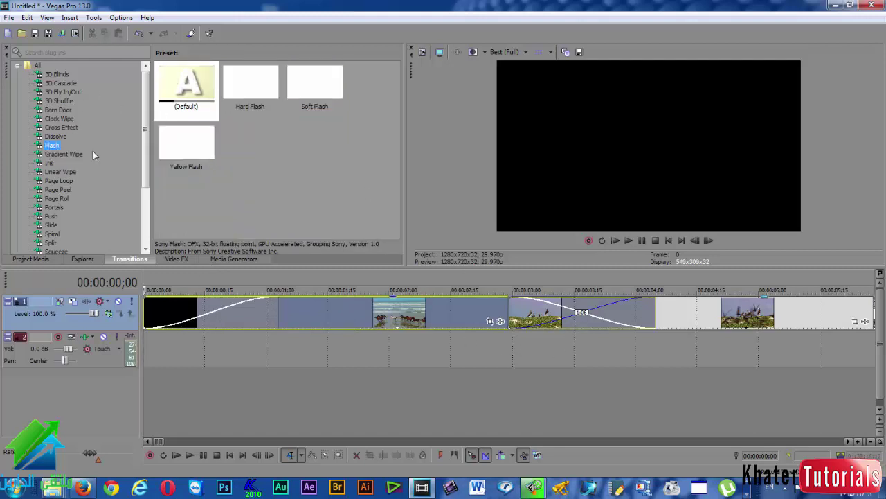
{"action": "left_click_drag", "start_coordinate": [316, 111], "coordinate": [215, 317]}
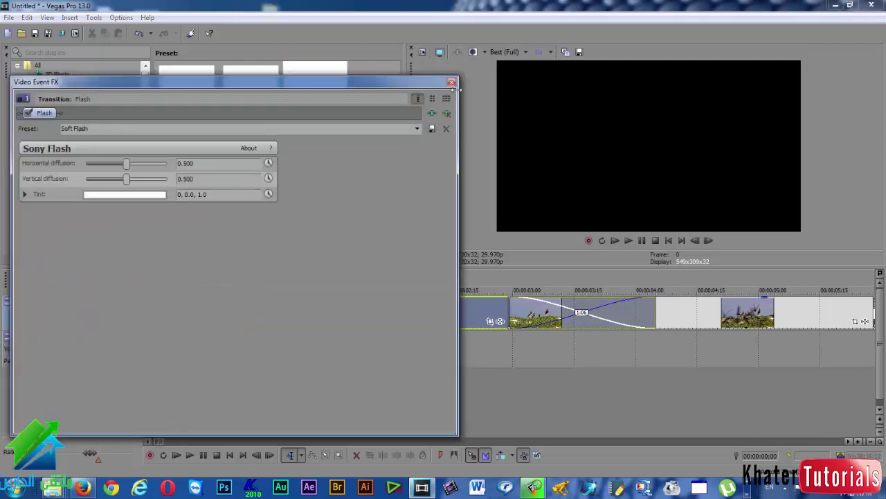
{"action": "left_click", "coordinate": [452, 82]}
{"action": "left_click", "coordinate": [615, 241]}
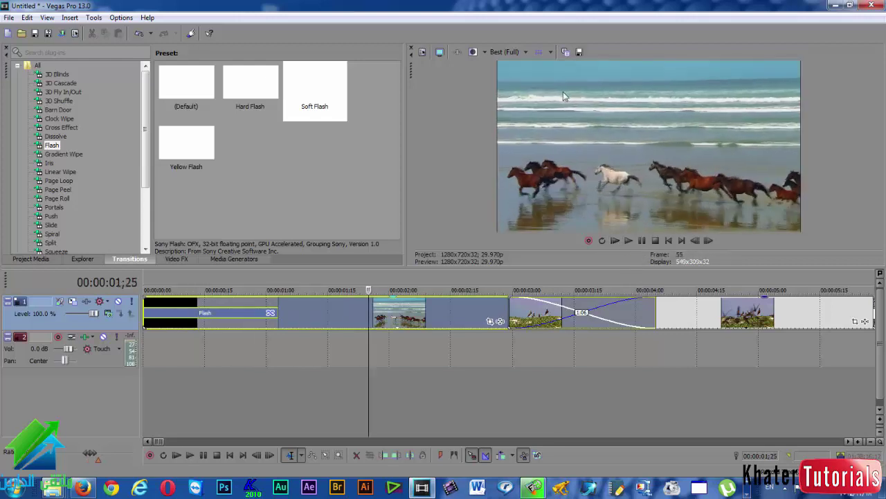
Set the preview quality to Preview (Auto) and replace the opening Flash with the Page Loop preset Top, Large Loop, Red Light, playing it to check.
{"action": "left_click", "coordinate": [506, 52]}
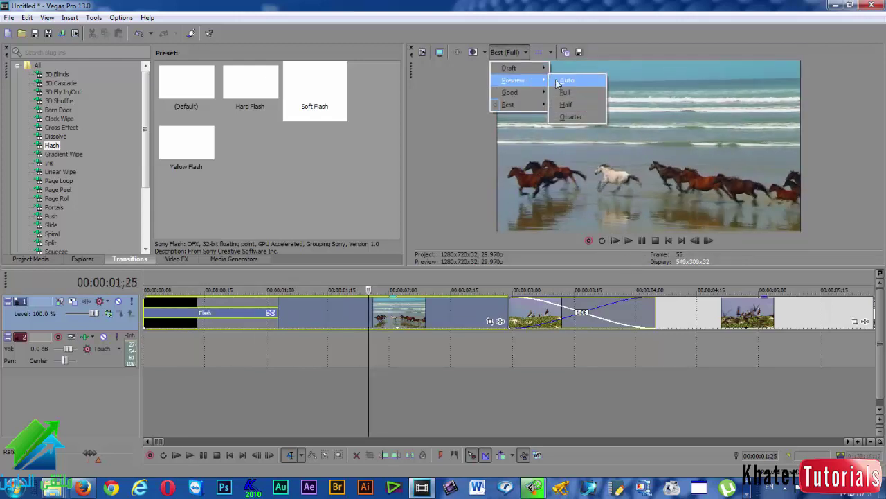
{"action": "left_click", "coordinate": [568, 79]}
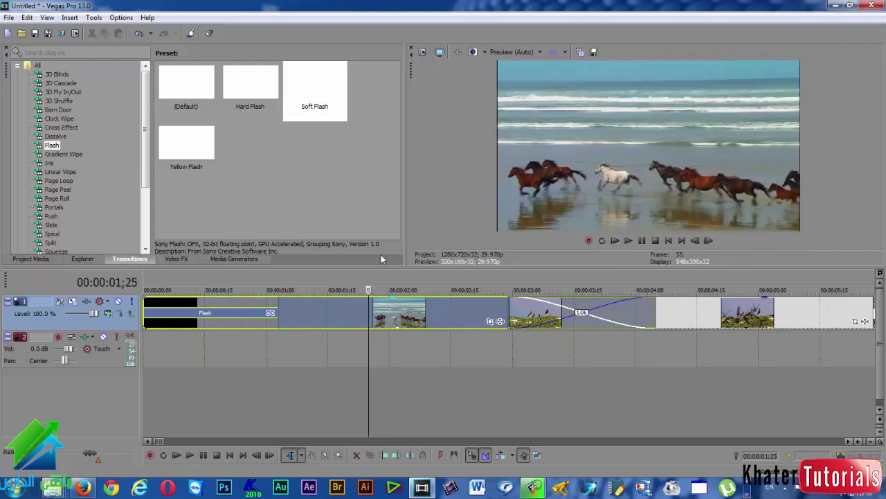
{"action": "left_click", "coordinate": [58, 179]}
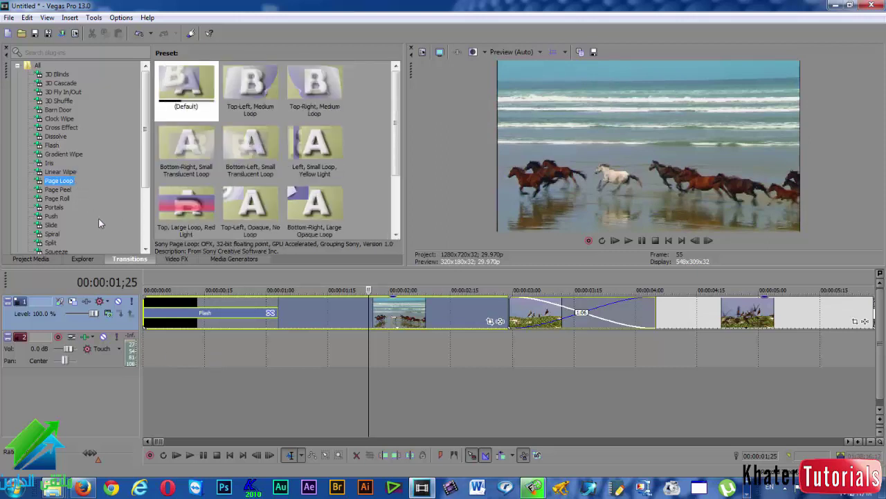
{"action": "left_click_drag", "start_coordinate": [203, 200], "coordinate": [183, 315]}
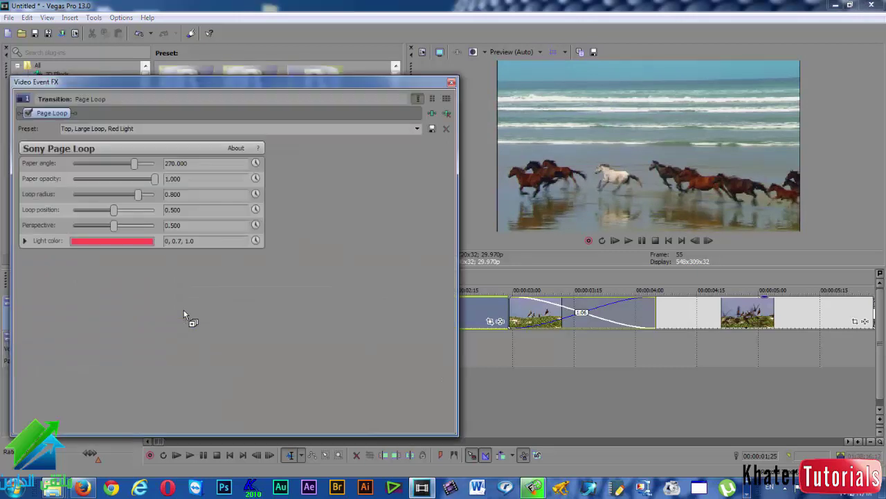
{"action": "left_click", "coordinate": [452, 82]}
{"action": "left_click", "coordinate": [616, 240]}
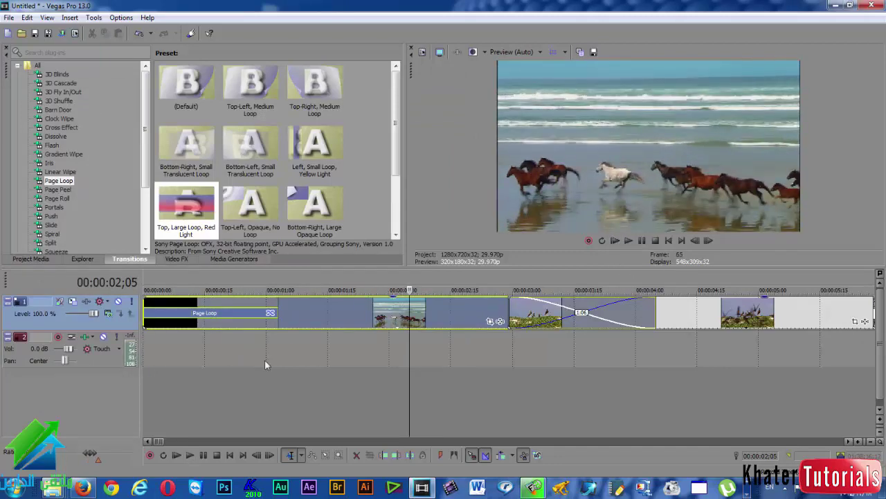
{"action": "key", "text": "space"}
Lengthen the fade-out at the end of the last clip to about 2.5 seconds.
{"action": "scroll", "coordinate": [589, 390], "scroll_direction": "down", "scroll_amount": 8}
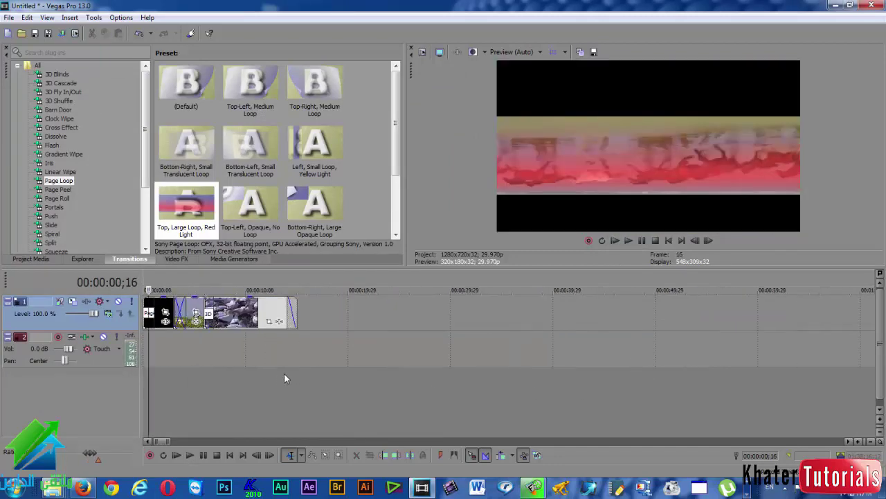
{"action": "left_click", "coordinate": [284, 378]}
{"action": "scroll", "coordinate": [298, 381], "scroll_direction": "up", "scroll_amount": 8}
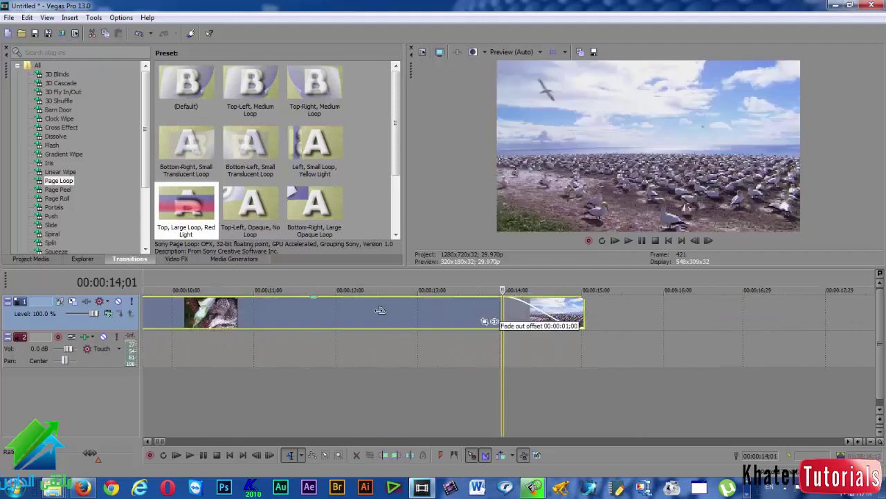
{"action": "left_click_drag", "start_coordinate": [506, 313], "coordinate": [377, 315]}
Apply the Page Roll transition with the Top, Tight Curl, Opaque, Red Light preset to the last clip's fade-out.
{"action": "left_click", "coordinate": [57, 198]}
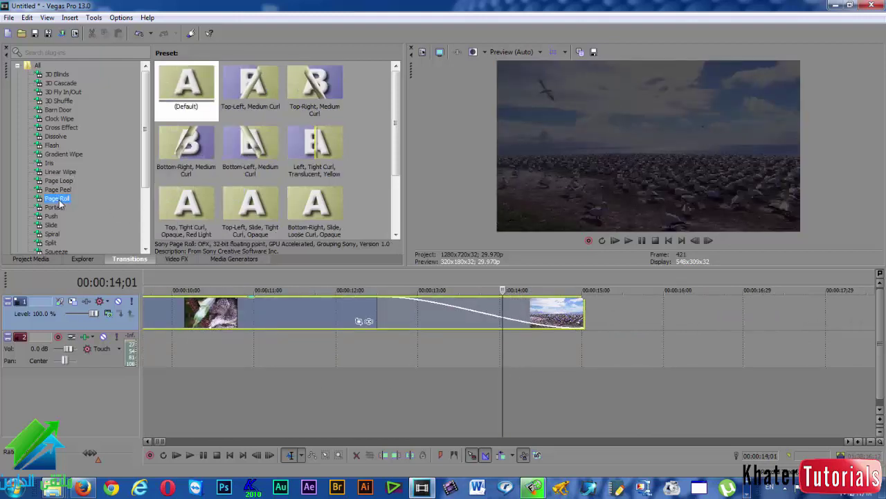
{"action": "left_click", "coordinate": [200, 208]}
{"action": "left_click_drag", "start_coordinate": [201, 208], "coordinate": [447, 311]}
{"action": "left_click", "coordinate": [452, 84]}
Play the last clip through its closing Page Roll transition to check the effect.
{"action": "scroll", "coordinate": [481, 355], "scroll_direction": "down", "scroll_amount": 3}
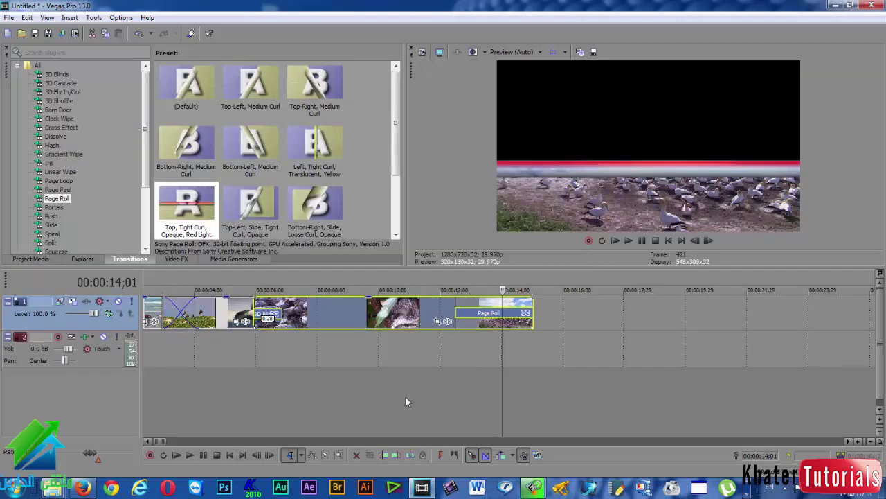
{"action": "left_click", "coordinate": [342, 406]}
{"action": "left_click", "coordinate": [629, 240]}
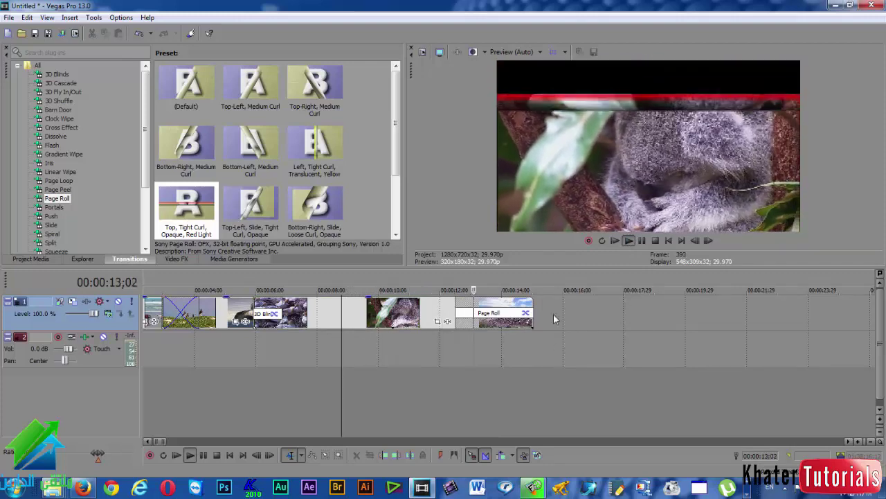
{"action": "left_click", "coordinate": [642, 240]}
Check the frame at 00:00:06;26 and review the whole sequence with its opening, middle and closing transitions.
{"action": "scroll", "coordinate": [444, 345], "scroll_direction": "down", "scroll_amount": 10}
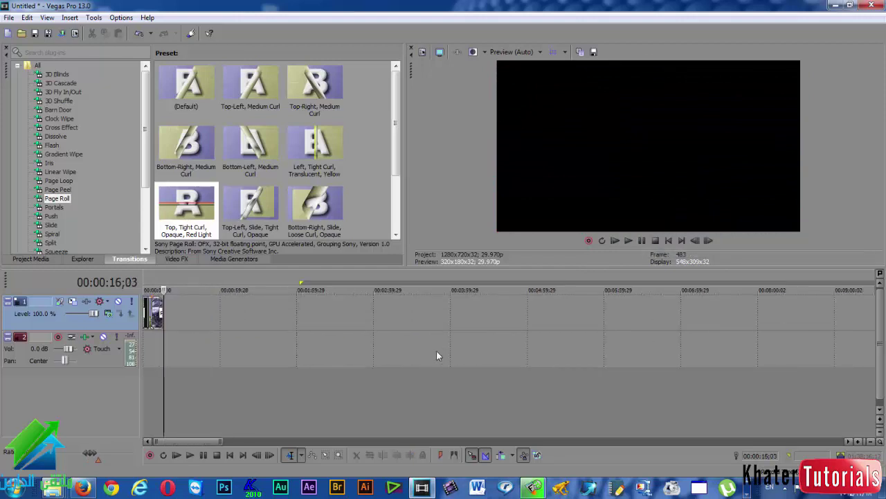
{"action": "left_click", "coordinate": [153, 364]}
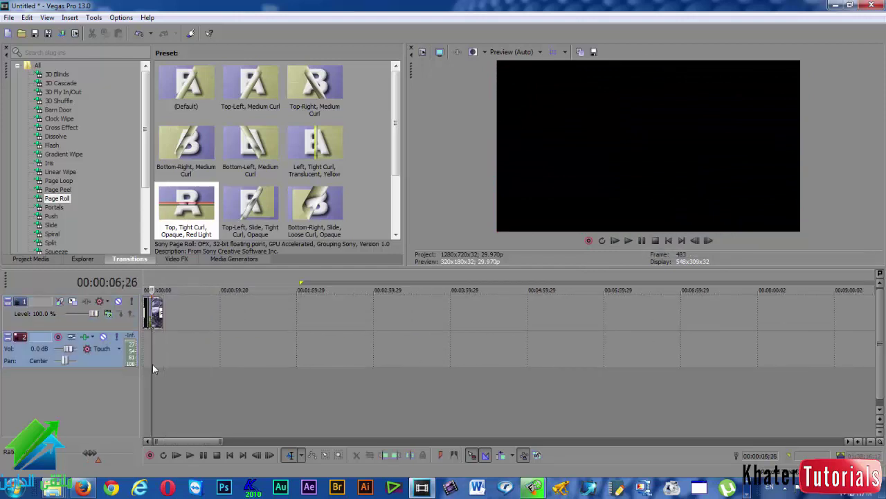
{"action": "scroll", "coordinate": [151, 365], "scroll_direction": "up", "scroll_amount": 7}
{"action": "scroll", "coordinate": [158, 365], "scroll_direction": "up", "scroll_amount": 4}
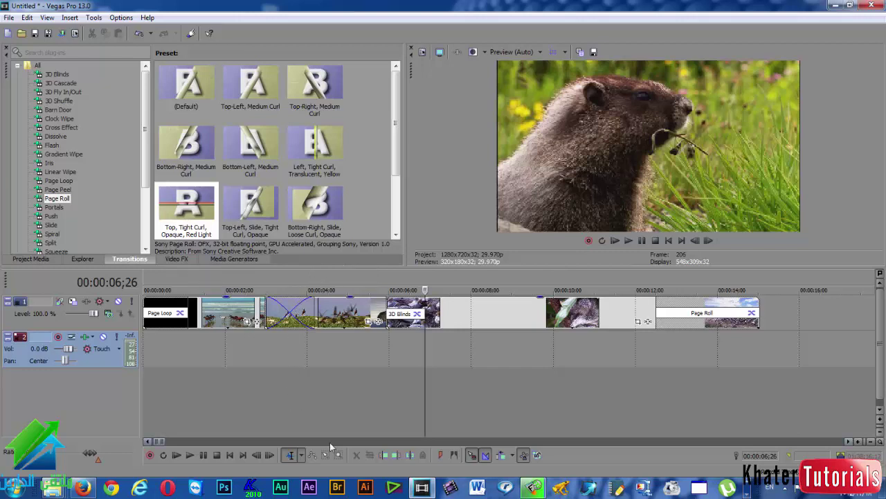
{"action": "scroll", "coordinate": [331, 436], "scroll_direction": "down", "scroll_amount": 2}
{"action": "scroll", "coordinate": [328, 416], "scroll_direction": "down", "scroll_amount": 2}
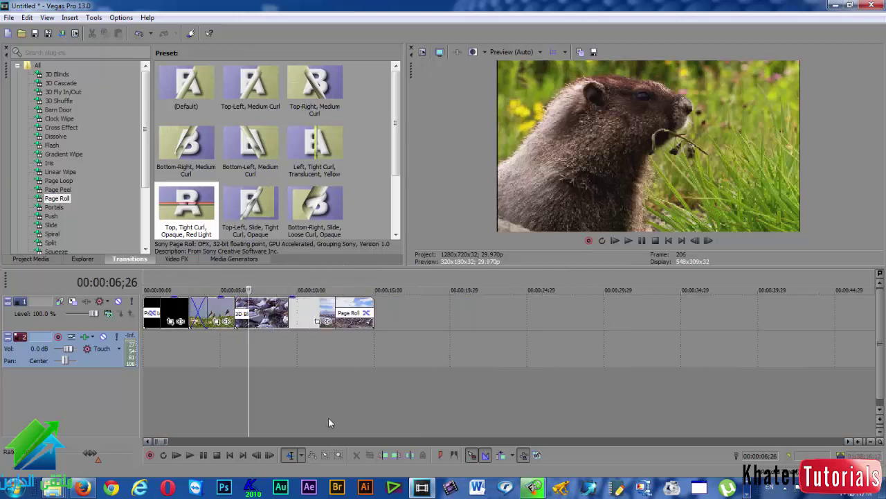
{"action": "scroll", "coordinate": [329, 417], "scroll_direction": "up", "scroll_amount": 3}
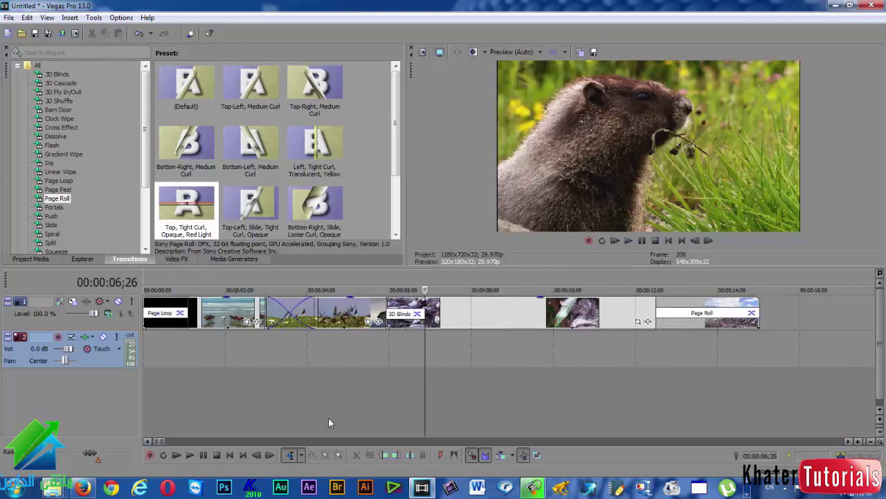
{"action": "left_click", "coordinate": [226, 315]}
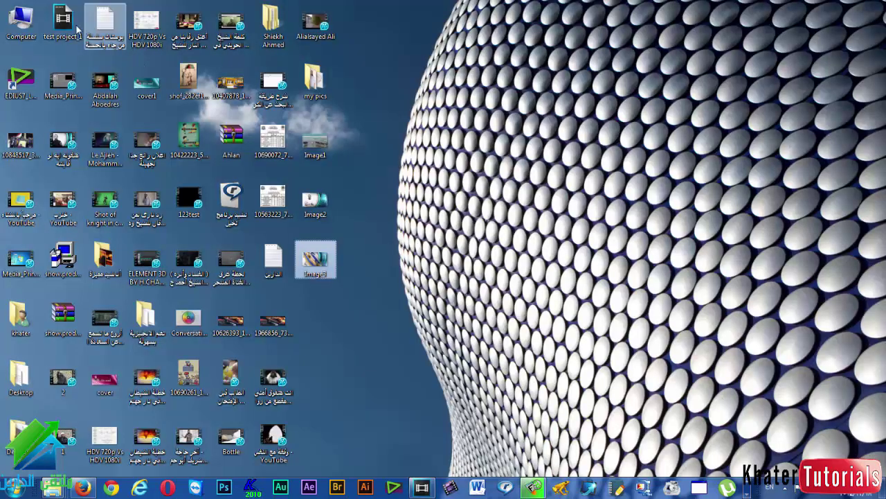
Inspect the Wildlife source clip in the Sample Videos folder, and return to Vegas Pro with the playhead at 00:00:01;28.
{"action": "double_click", "coordinate": [21, 21]}
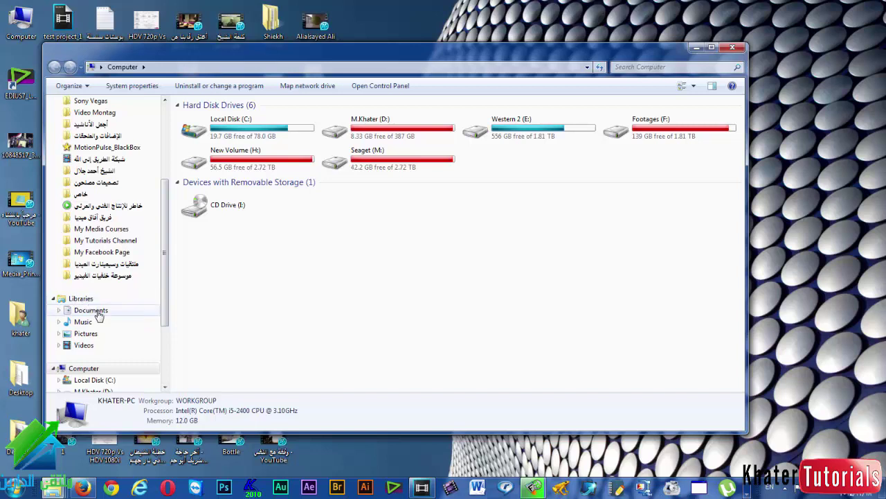
{"action": "left_click", "coordinate": [90, 349]}
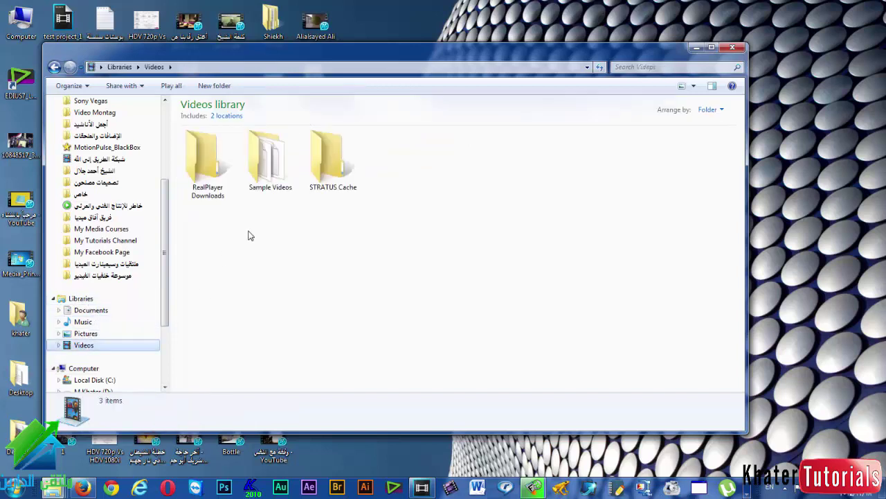
{"action": "double_click", "coordinate": [265, 155]}
{"action": "left_click", "coordinate": [218, 182]}
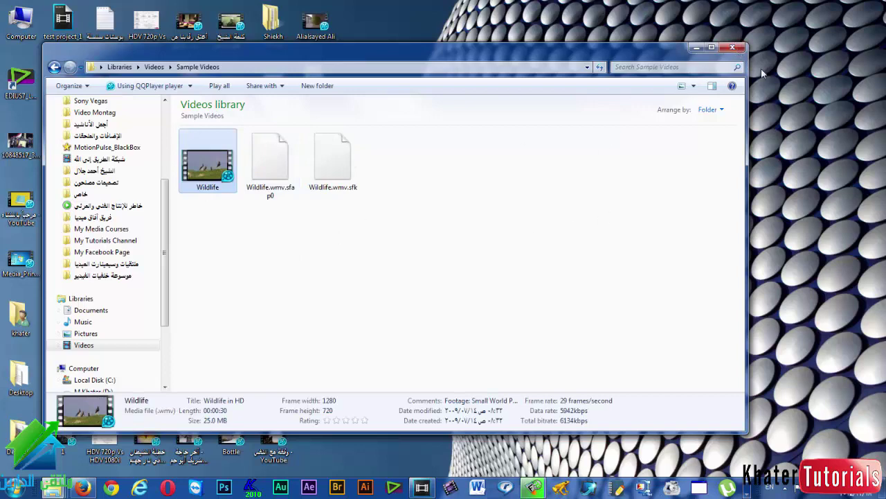
{"action": "left_click", "coordinate": [737, 47]}
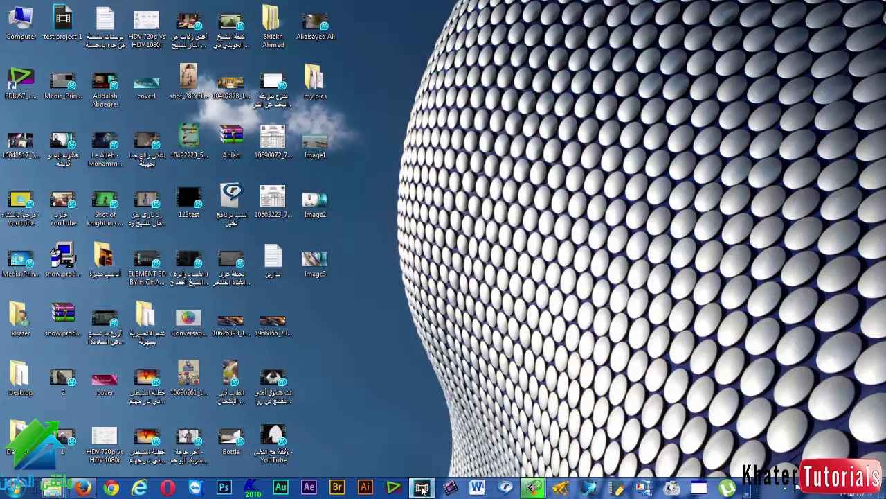
{"action": "left_click", "coordinate": [421, 488]}
{"action": "left_click", "coordinate": [223, 384]}
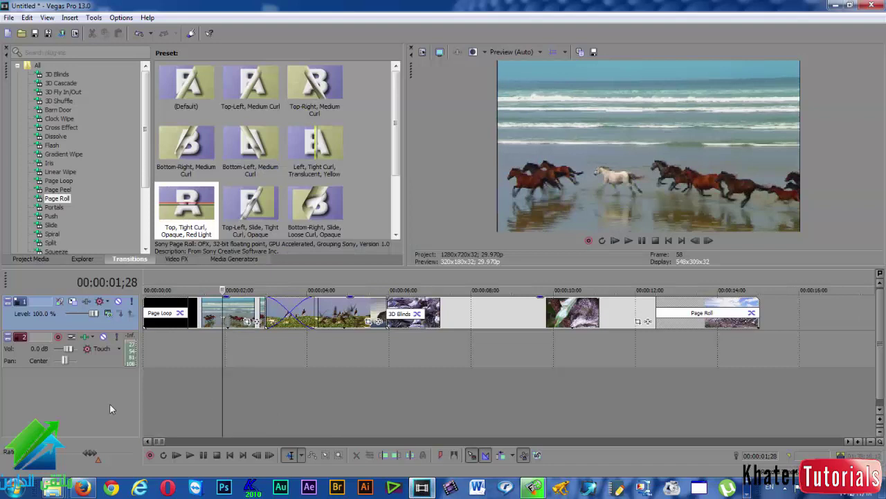
Review the horse, bird and closing clips on the timeline, ending with the closing clip selected at 00:00:09;06.
{"action": "left_click", "coordinate": [225, 315]}
{"action": "left_click", "coordinate": [350, 319]}
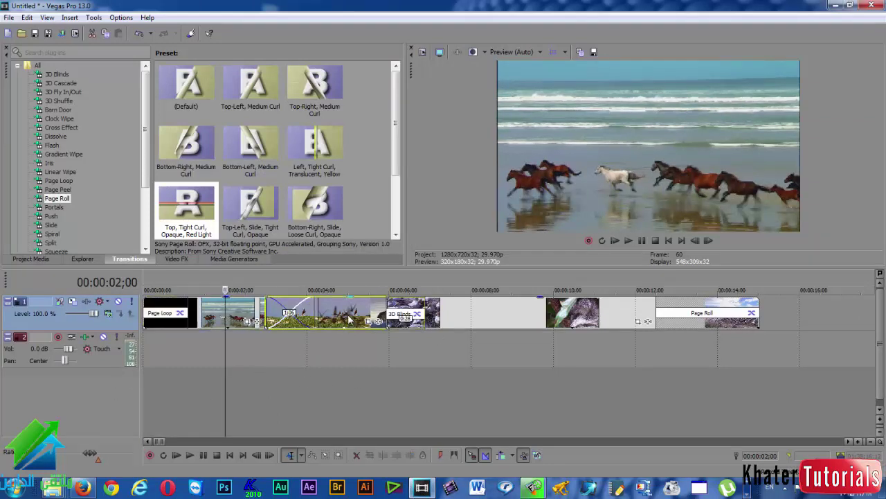
{"action": "left_click", "coordinate": [489, 320], "text": "shift"}
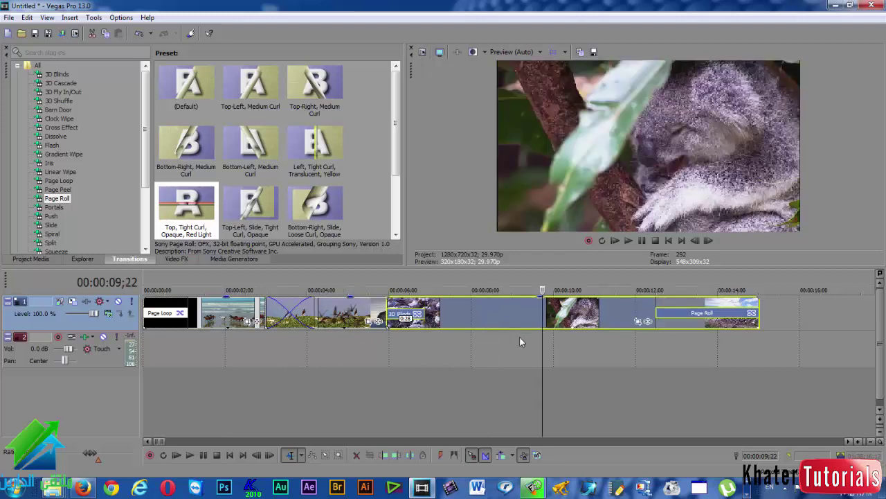
{"action": "left_click", "coordinate": [307, 383]}
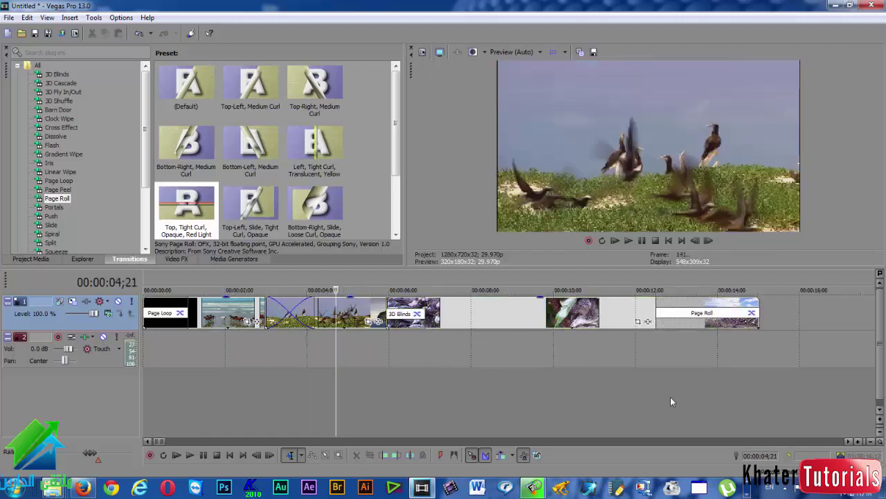
{"action": "left_click", "coordinate": [522, 319]}
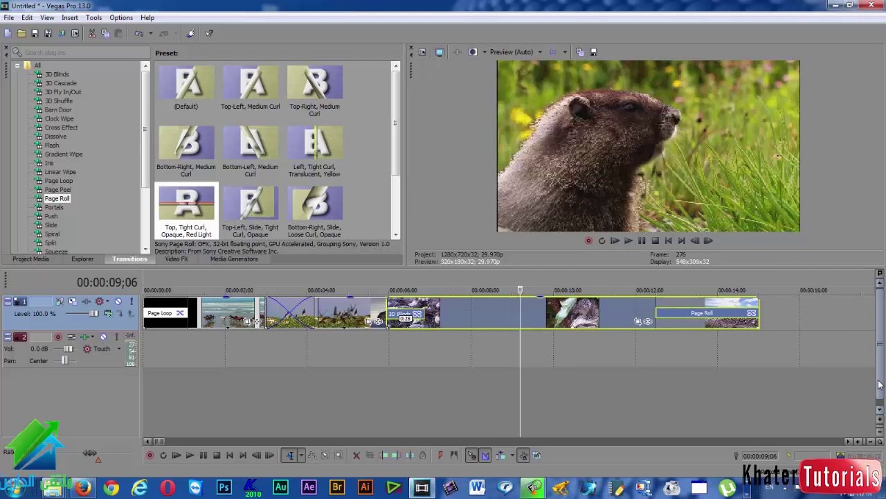
Capture the Vegas Pro window with the Snipping Tool, save it to the Desktop as the PNG file Capture, and close the tool.
{"action": "key", "text": "super"}
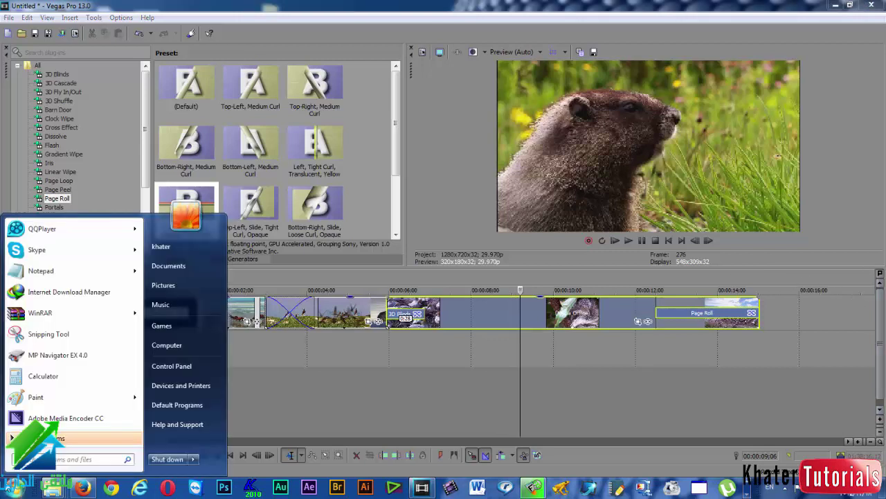
{"action": "left_click", "coordinate": [42, 336]}
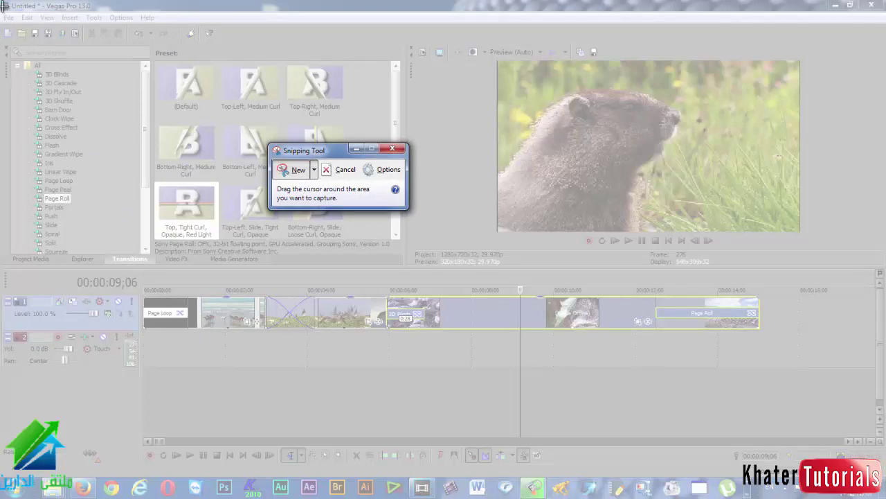
{"action": "left_click_drag", "start_coordinate": [3, 6], "coordinate": [884, 465]}
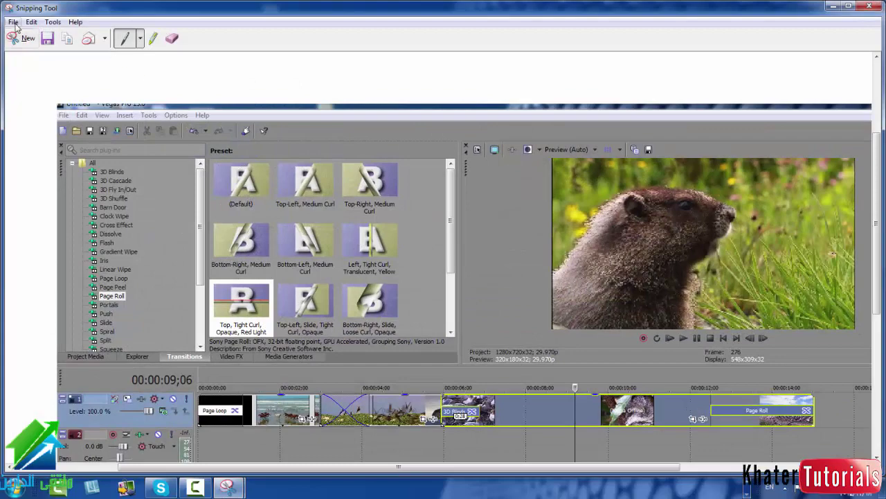
{"action": "left_click", "coordinate": [13, 22]}
{"action": "left_click", "coordinate": [34, 49]}
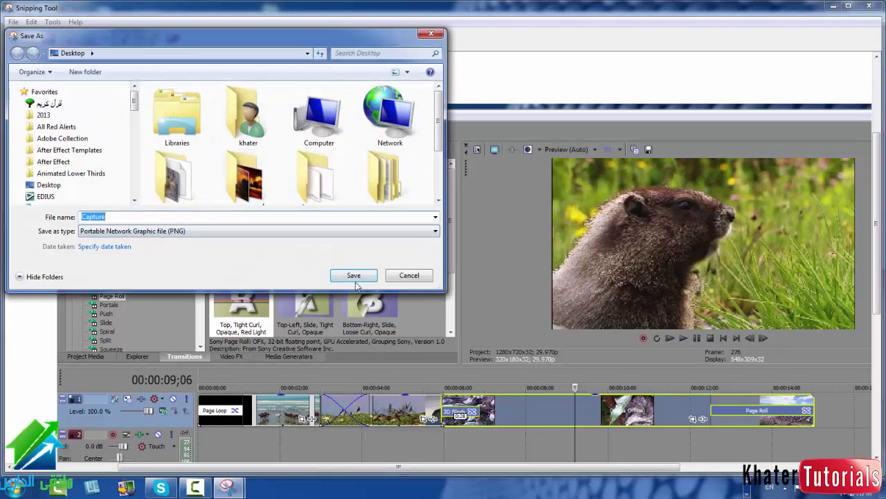
{"action": "left_click", "coordinate": [354, 275]}
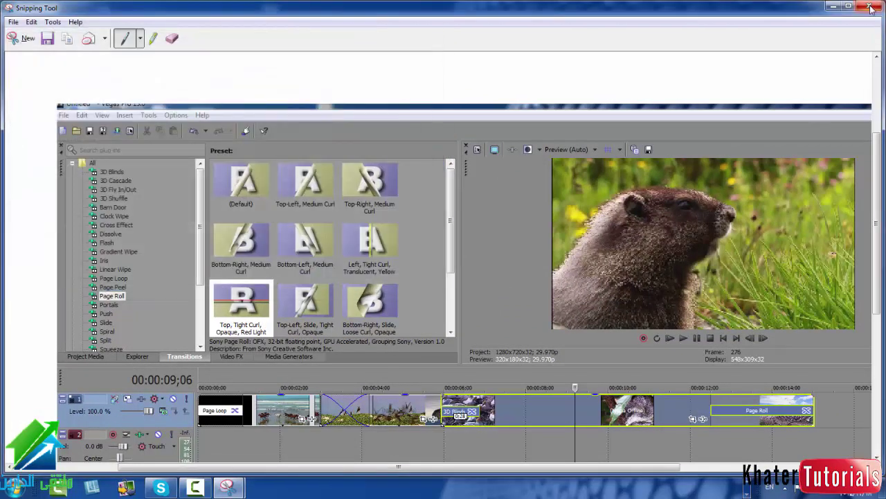
{"action": "left_click", "coordinate": [869, 7]}
Check several frames across the middle of the sequence, from 00:00:05;11 to 00:00:07;22.
{"action": "left_click", "coordinate": [364, 374]}
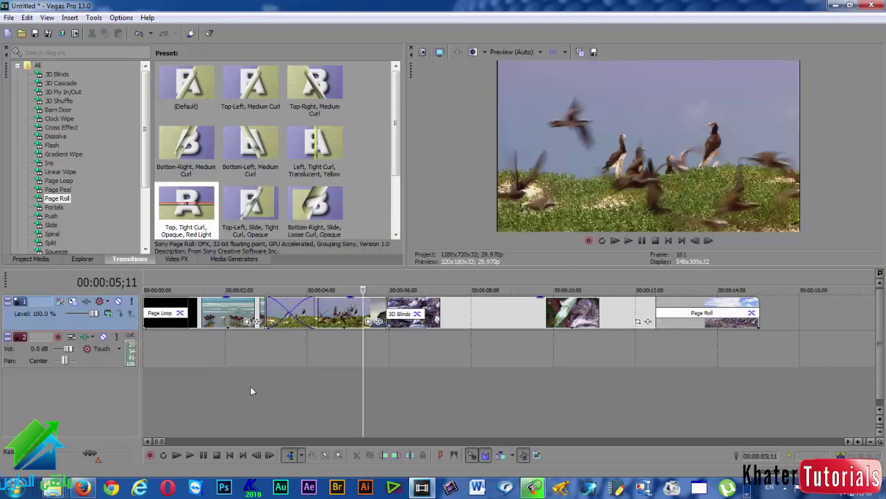
{"action": "left_click", "coordinate": [251, 387]}
{"action": "left_click", "coordinate": [334, 384]}
{"action": "left_click", "coordinate": [460, 392]}
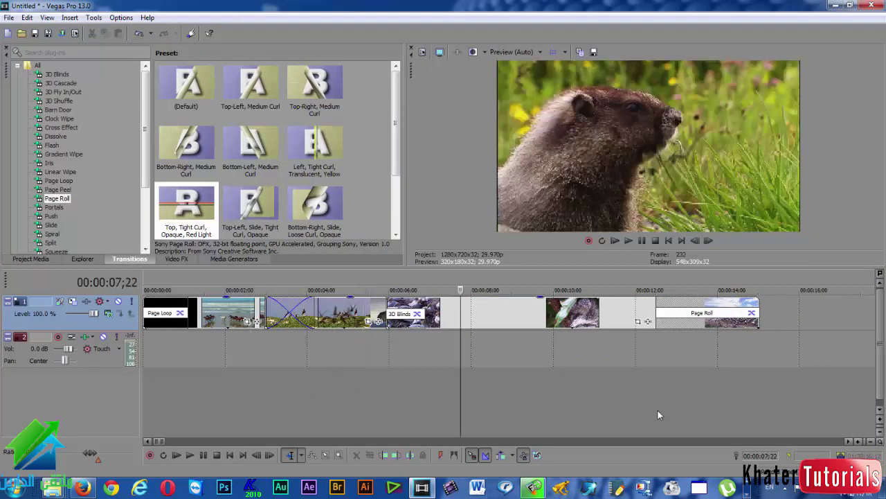
Switch to Firefox and open the bookmarked Khater Tutorials Facebook page in a new tab.
{"action": "left_click", "coordinate": [747, 494]}
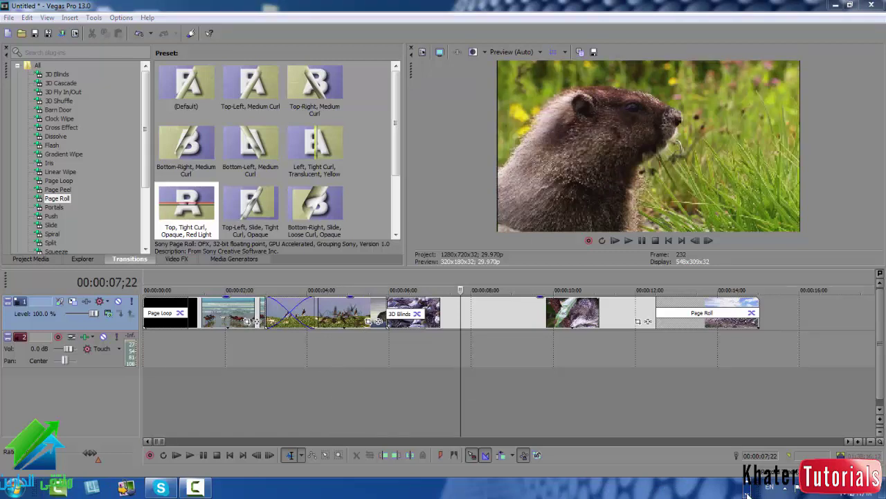
{"action": "left_click", "coordinate": [748, 488]}
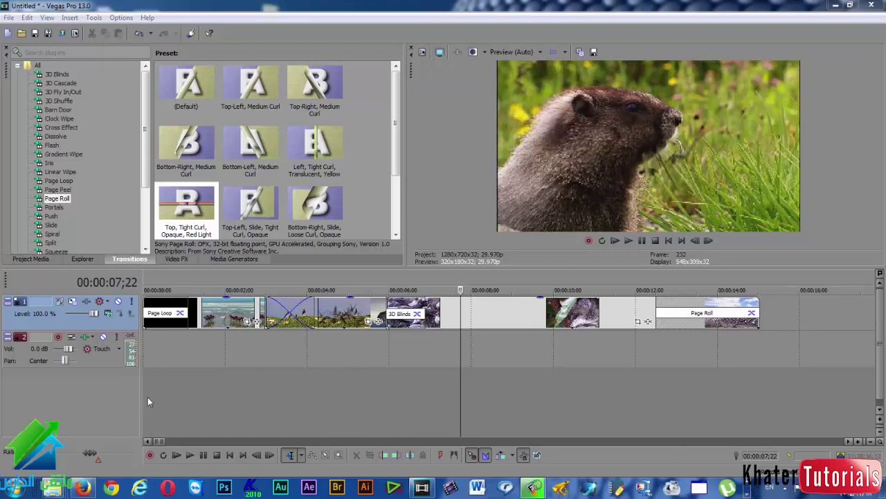
{"action": "left_click", "coordinate": [83, 487]}
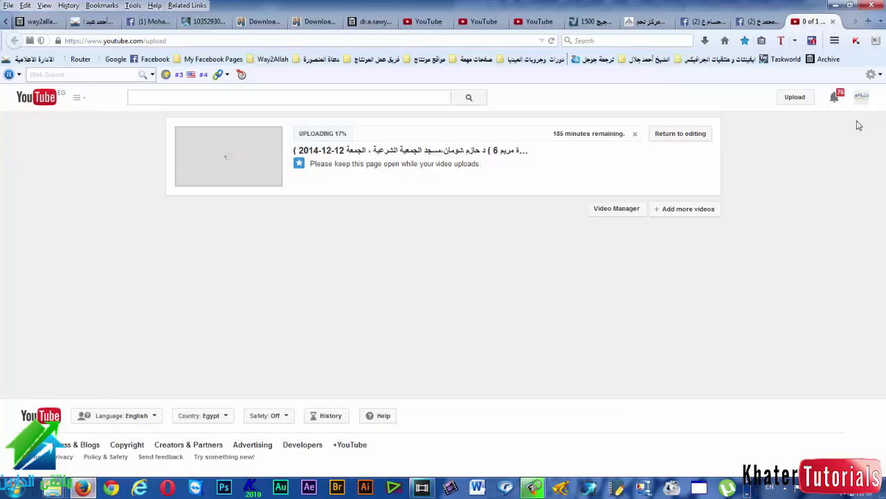
{"action": "key", "text": "ctrl+t"}
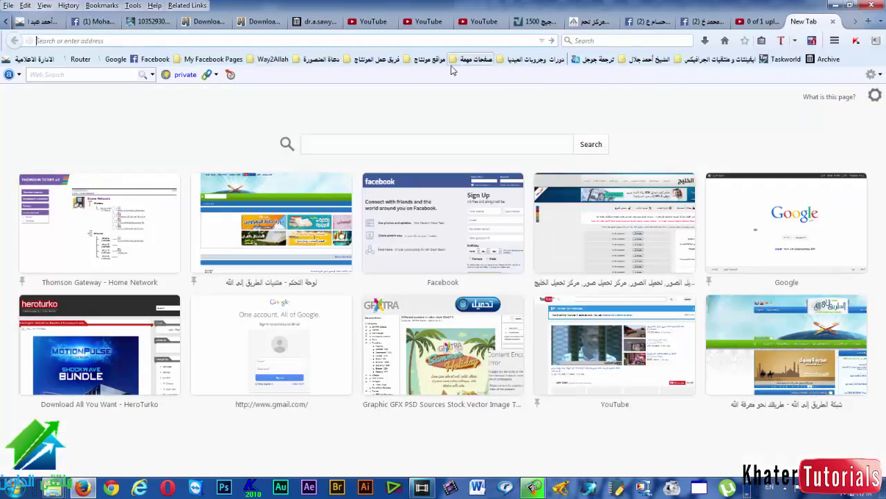
{"action": "left_click", "coordinate": [536, 60]}
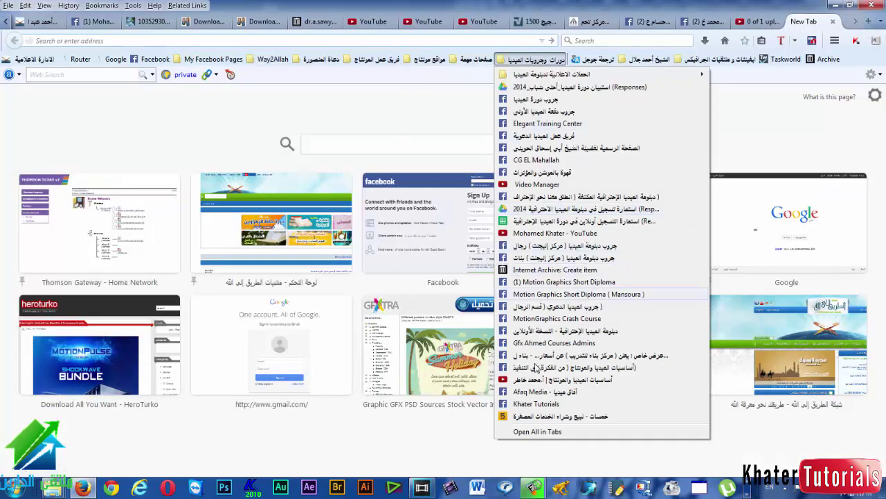
{"action": "left_click", "coordinate": [535, 404]}
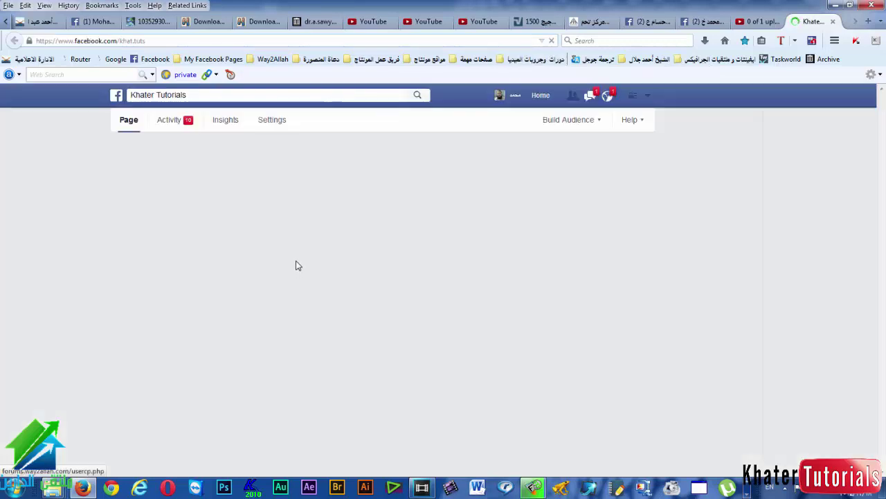